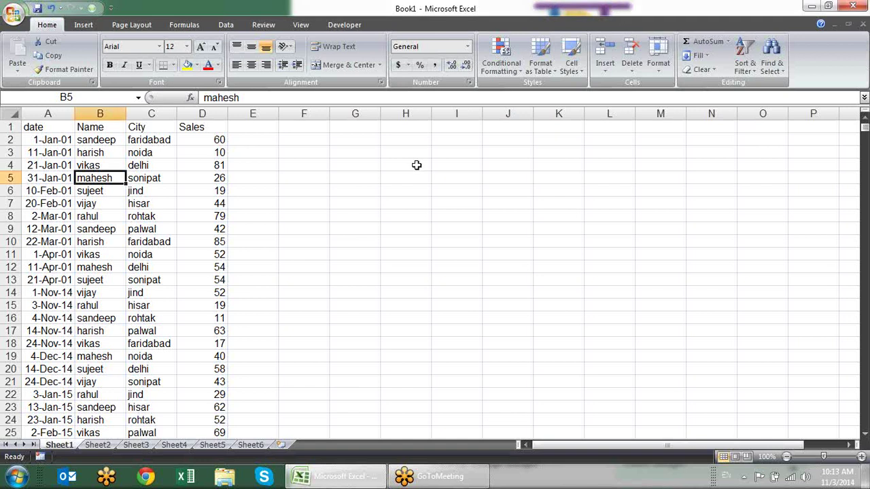
# Open the Format Cells settings for an empty cell beside the table, then close them.
pyautogui.click(301, 149)
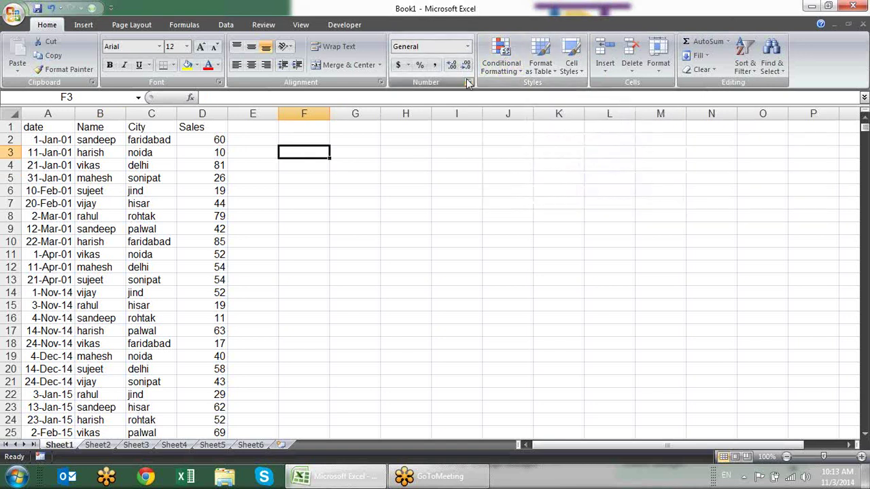
pyautogui.hotkey('ctrl', '1')
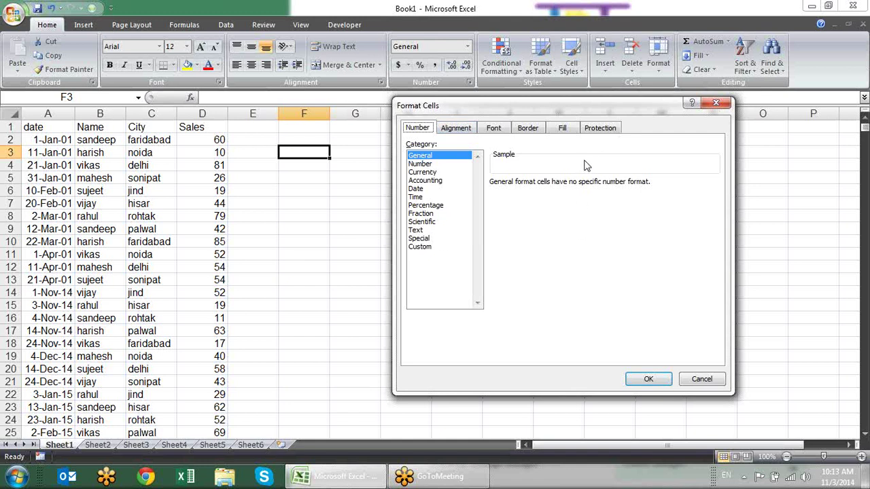
pyautogui.press('Escape')
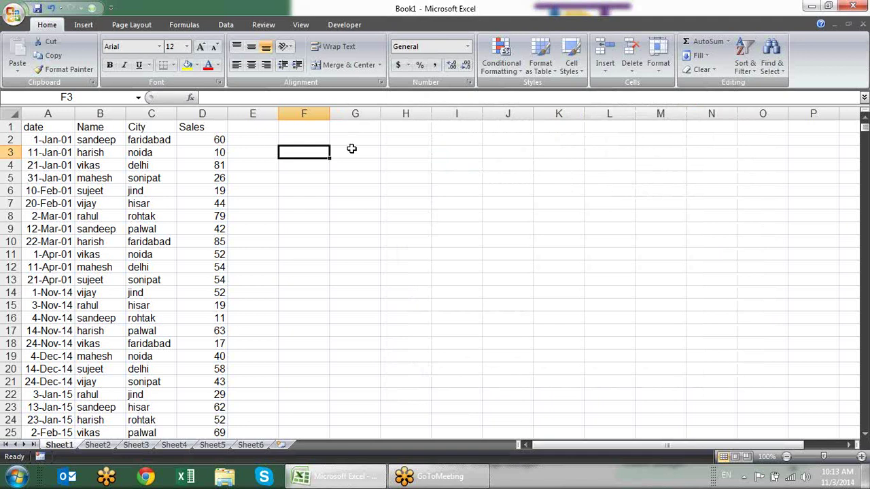
pyautogui.click(195, 151)
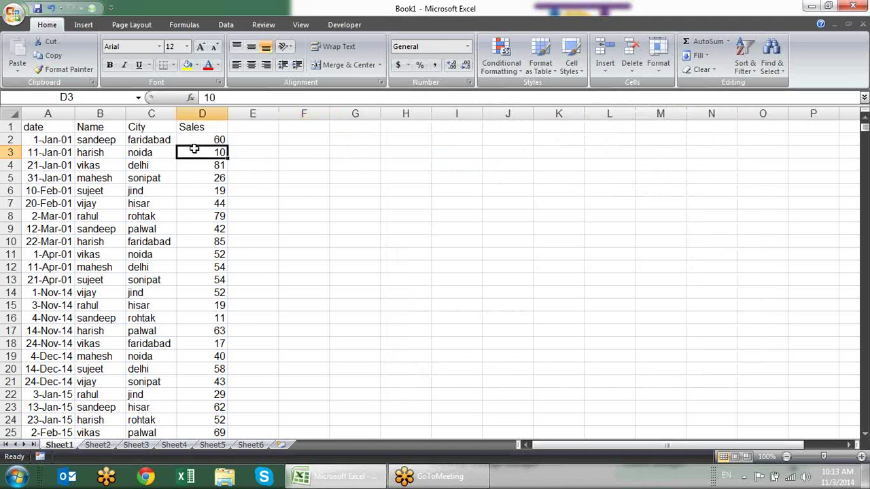
pyautogui.click(49, 128)
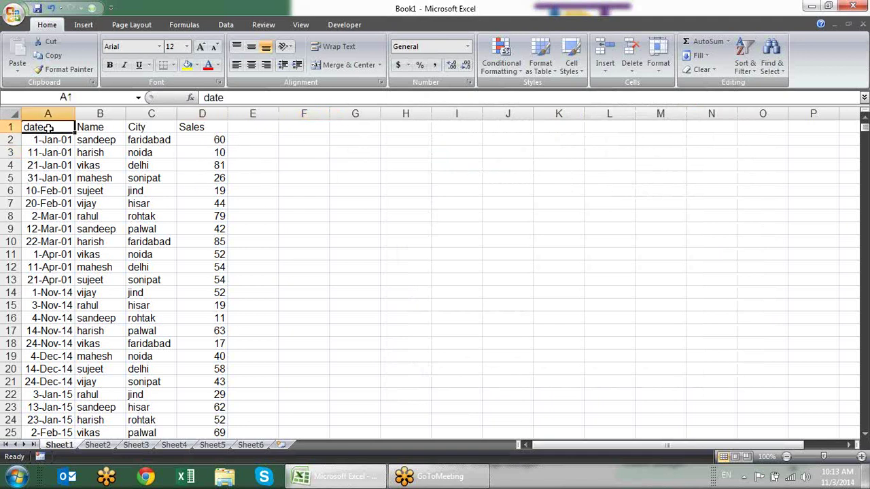
# Browse the Conditional Formatting menu options without choosing anything.
pyautogui.click(507, 62)
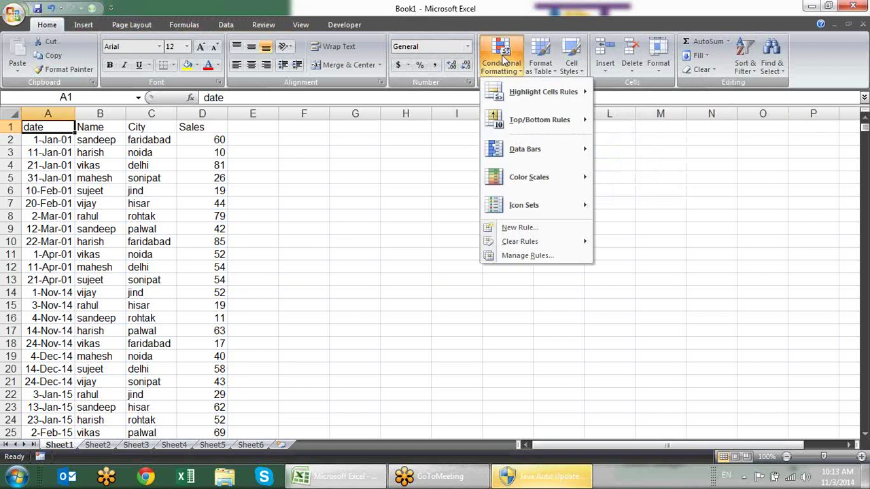
pyautogui.moveTo(564, 120)
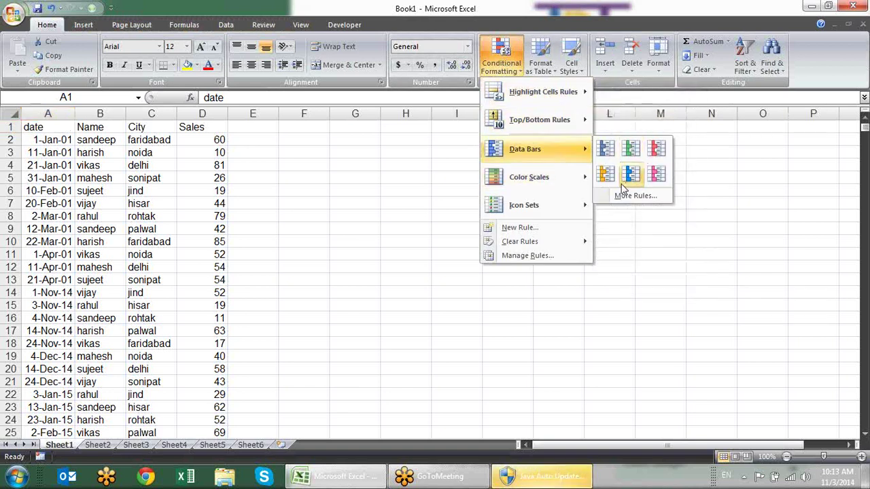
pyautogui.moveTo(565, 171)
pyautogui.moveTo(574, 204)
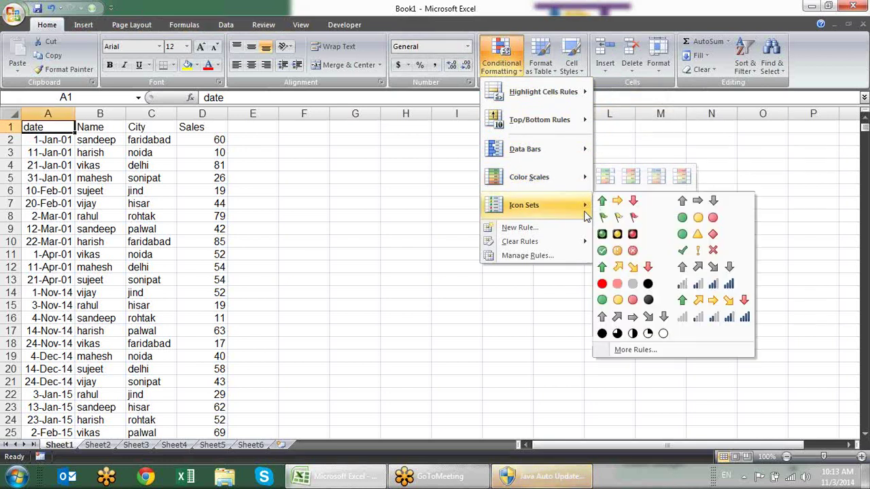
pyautogui.click(638, 124)
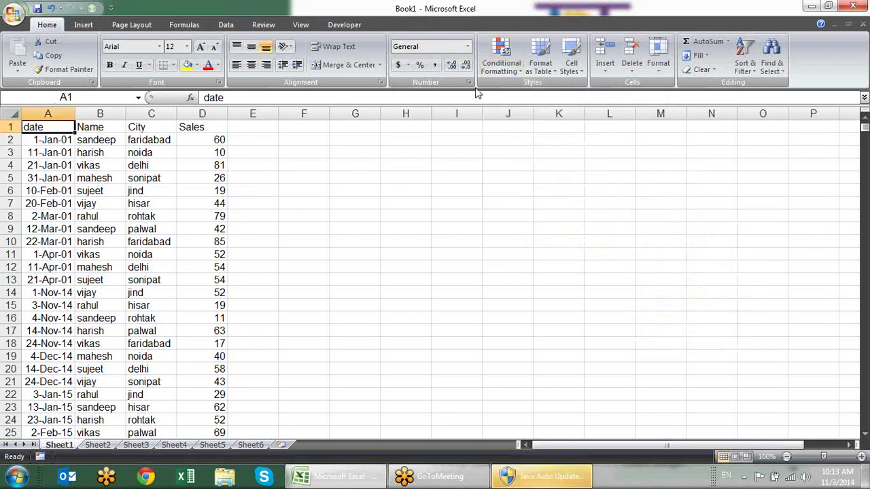
# Select the Sales values D2:D834 and bring up Conditional Formatting > Highlight Cells Rules.
pyautogui.click(210, 141)
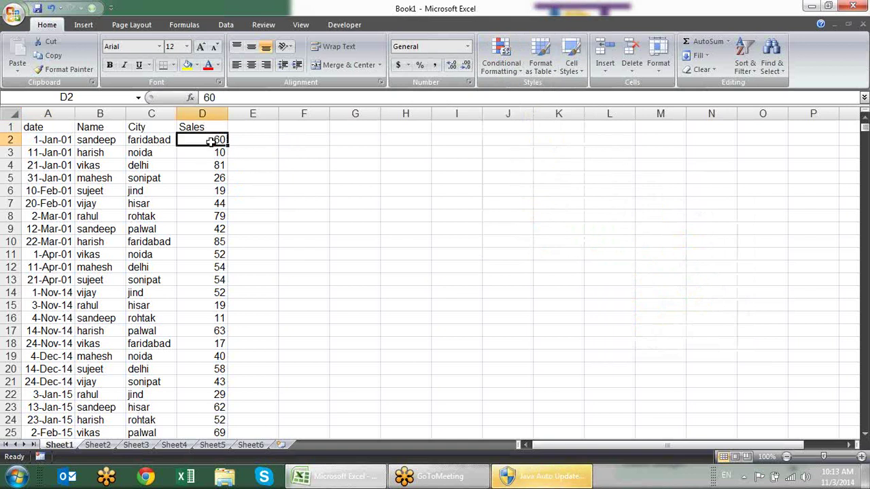
pyautogui.hotkey('ctrl', 'shift', 'Down')
pyautogui.scroll(8, 466, 195)
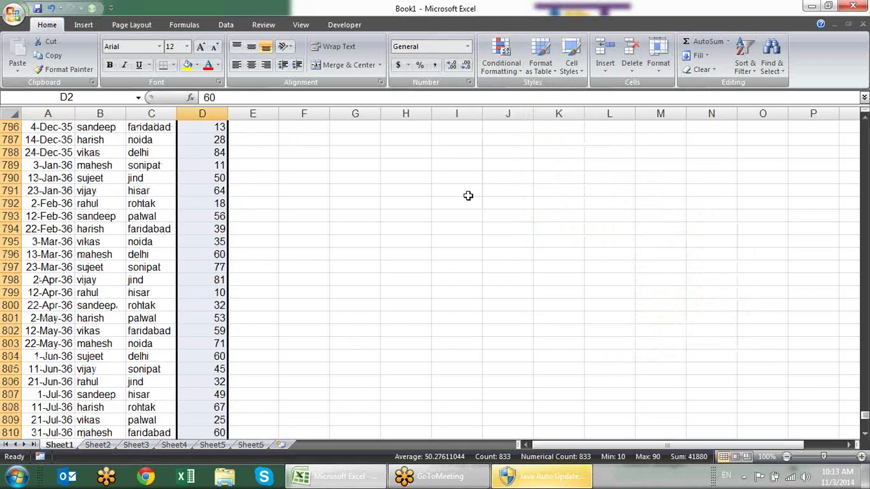
pyautogui.moveTo(864, 417); pyautogui.dragTo(865, 125)
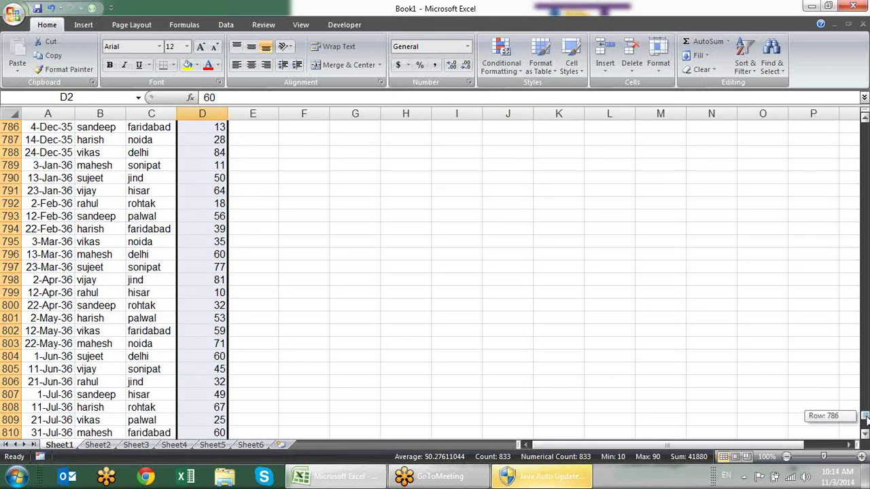
pyautogui.click(502, 77)
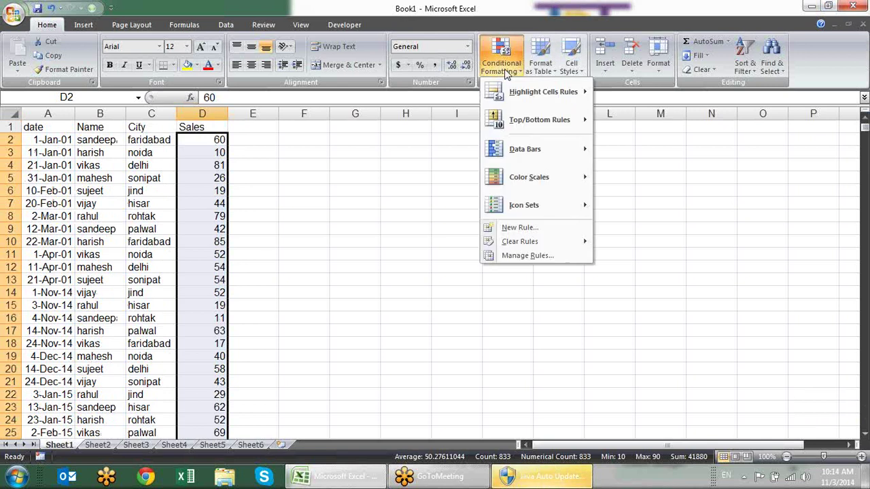
pyautogui.moveTo(507, 96)
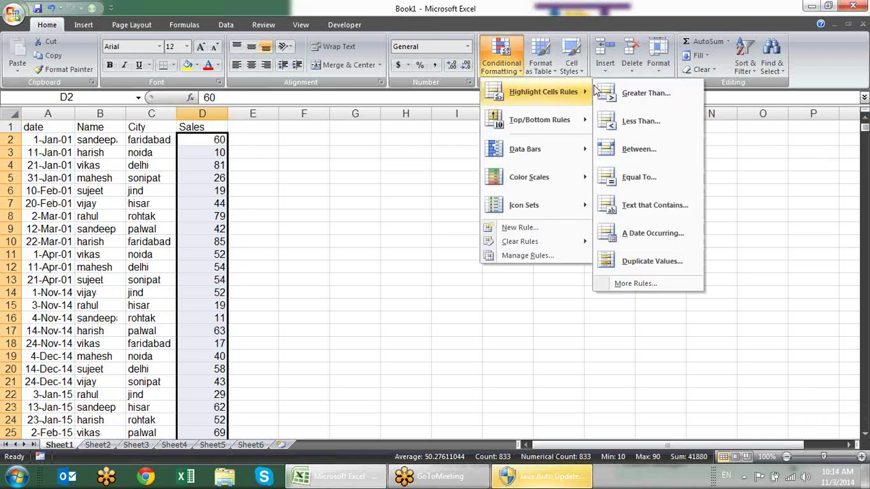
# Start a Greater Than 60 rule and preview the yellow, green and red preset styles.
pyautogui.click(639, 93)
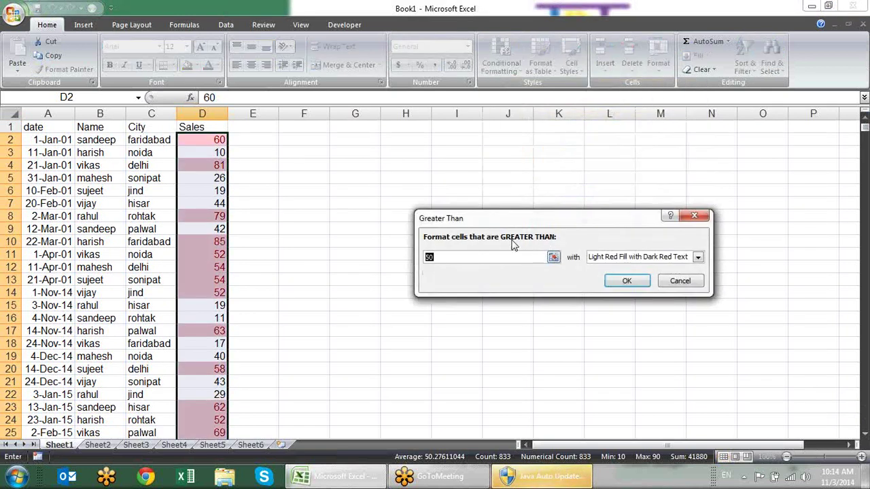
pyautogui.write('60')
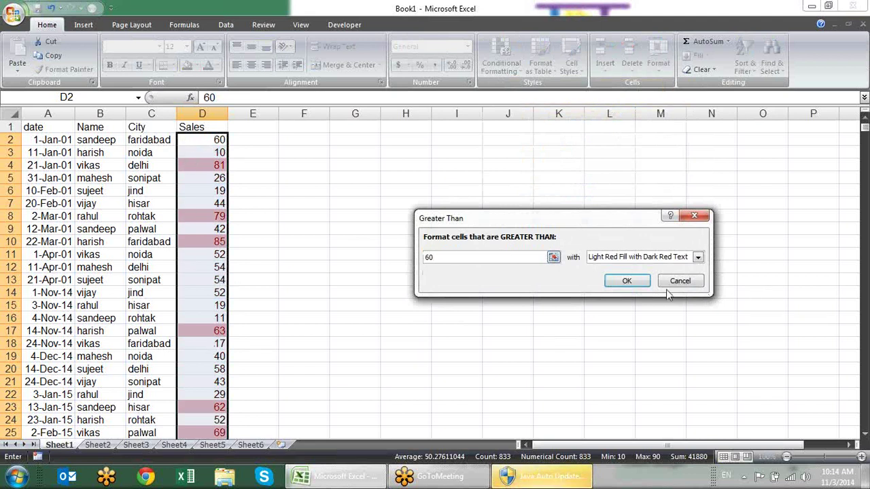
pyautogui.click(698, 257)
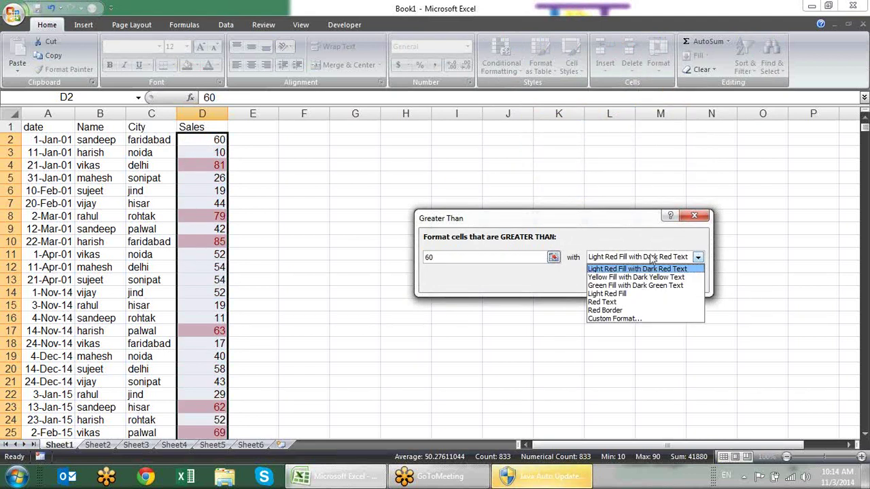
pyautogui.click(625, 277)
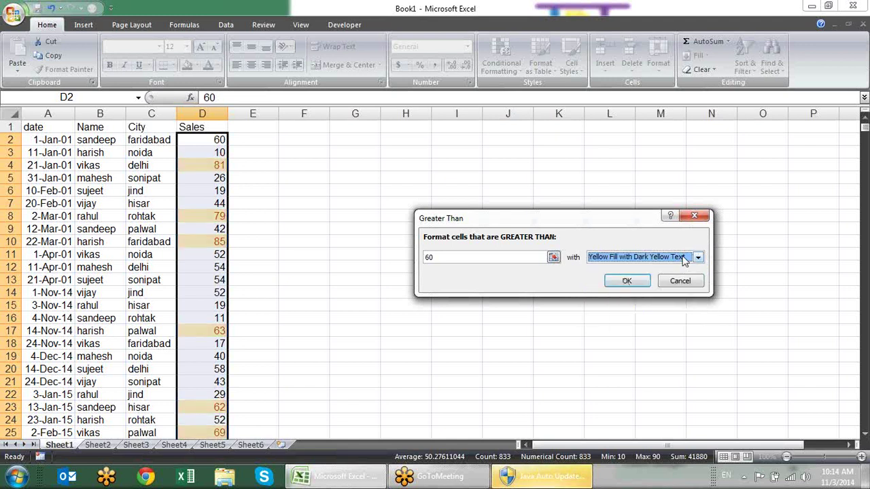
pyautogui.click(698, 258)
pyautogui.click(638, 286)
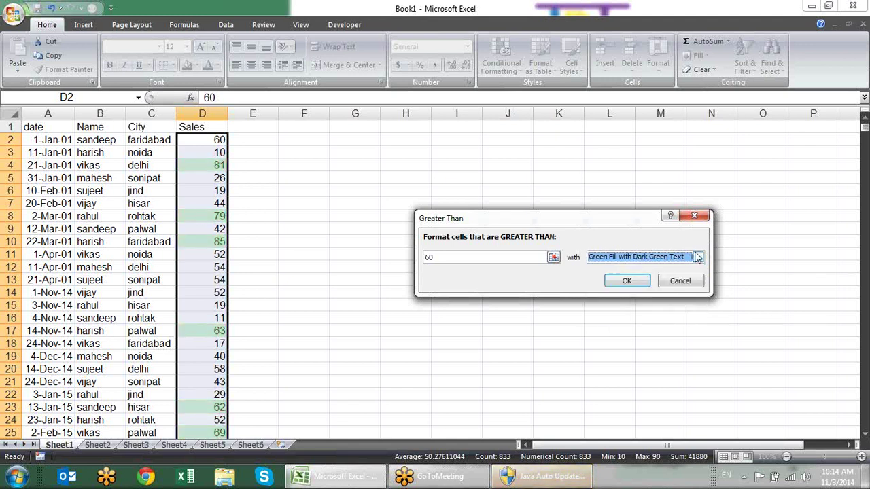
pyautogui.click(698, 258)
pyautogui.click(632, 303)
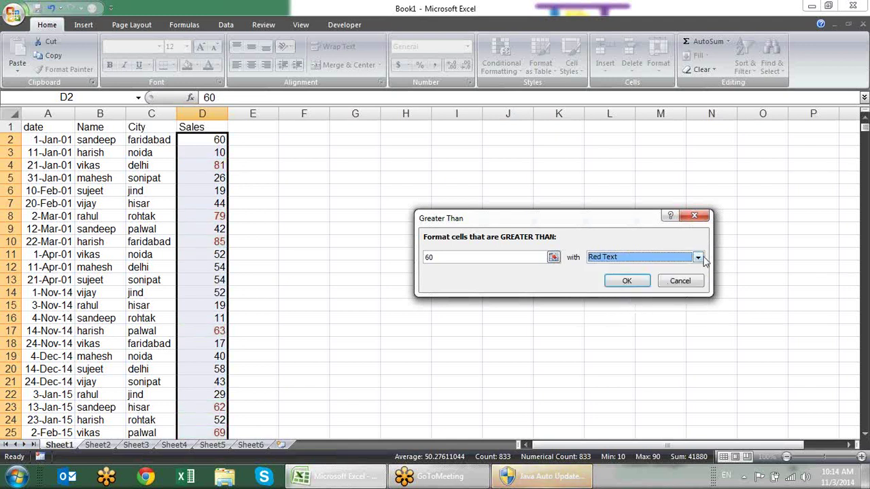
pyautogui.click(698, 258)
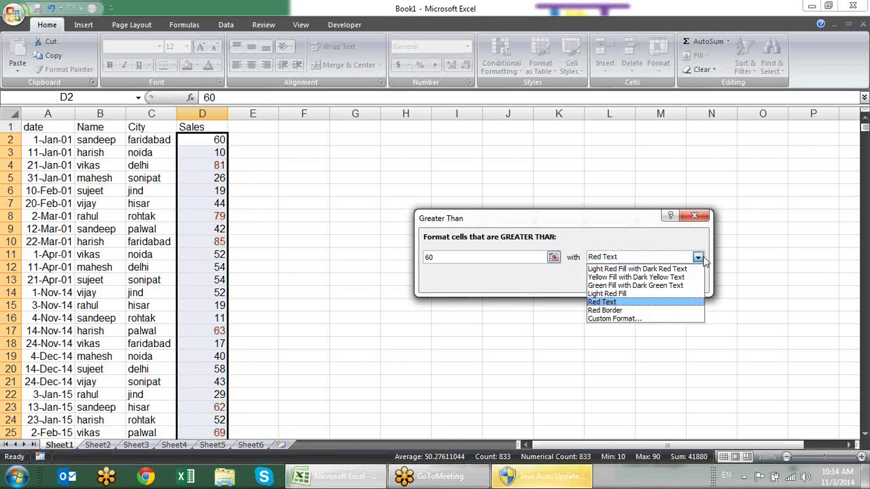
# Give the greater-than-60 rule a custom plain yellow fill and apply it.
pyautogui.click(631, 319)
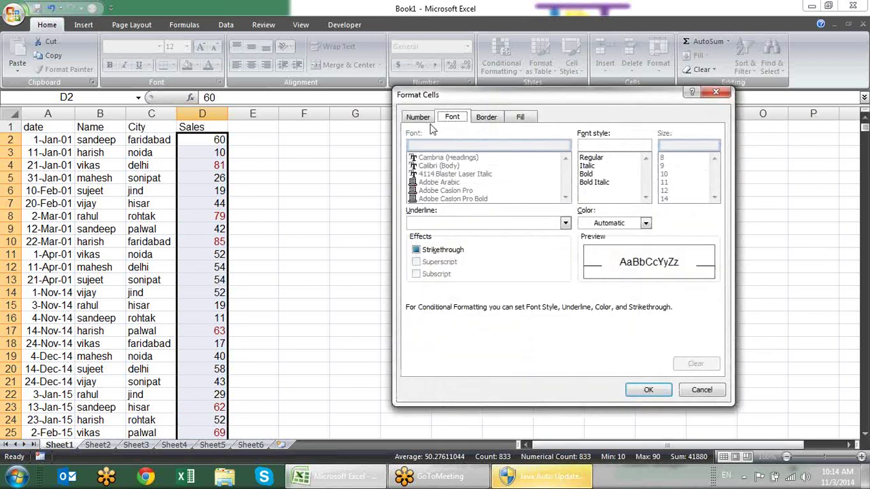
pyautogui.click(429, 121)
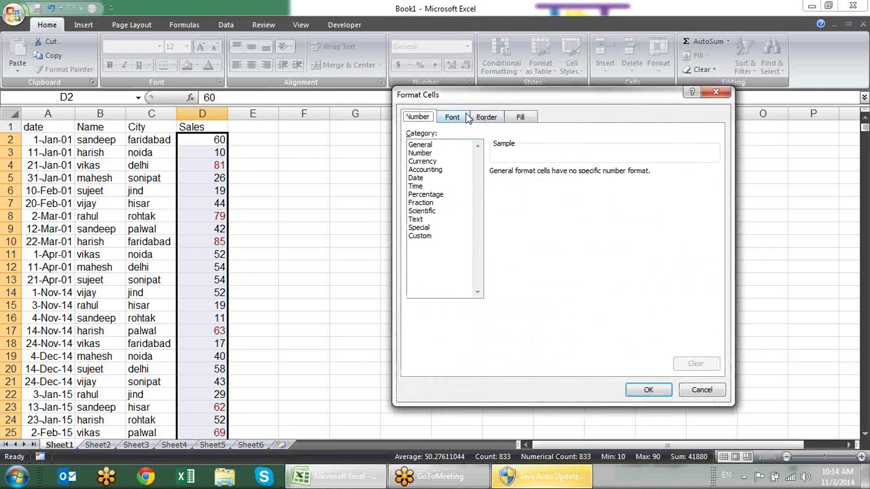
pyautogui.click(463, 120)
pyautogui.click(500, 121)
pyautogui.click(520, 122)
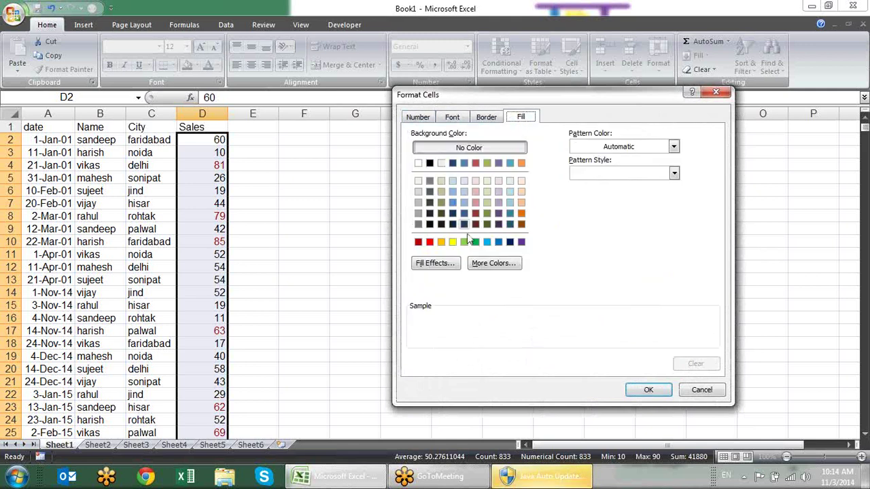
pyautogui.click(452, 242)
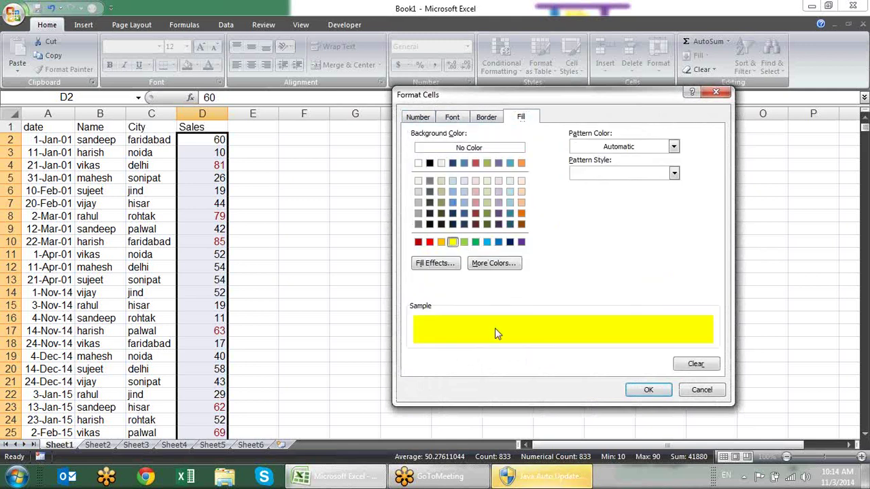
pyautogui.click(648, 389)
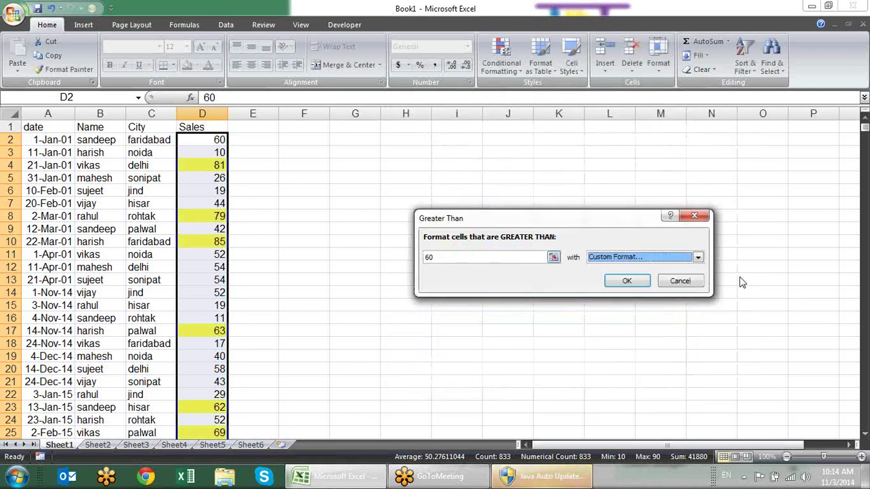
pyautogui.click(627, 280)
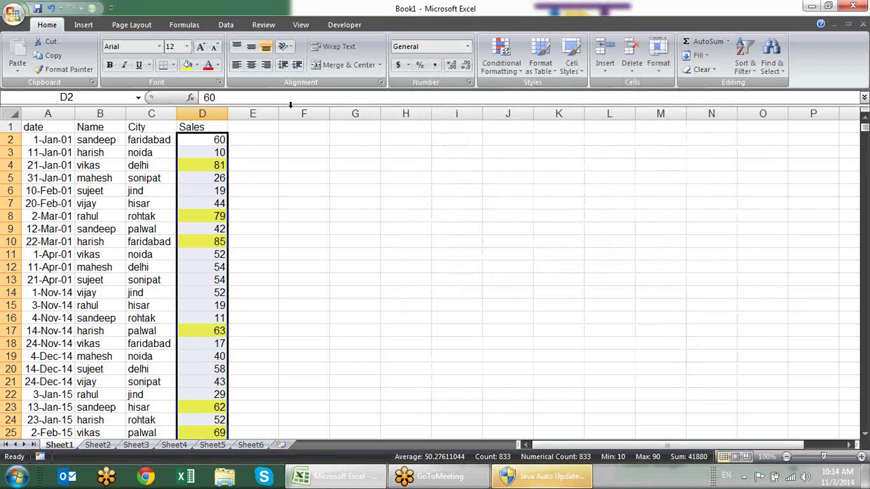
# Change Sales cell D4 to 50, cancelling a stray edit in D5.
pyautogui.click(289, 182)
pyautogui.click(240, 168)
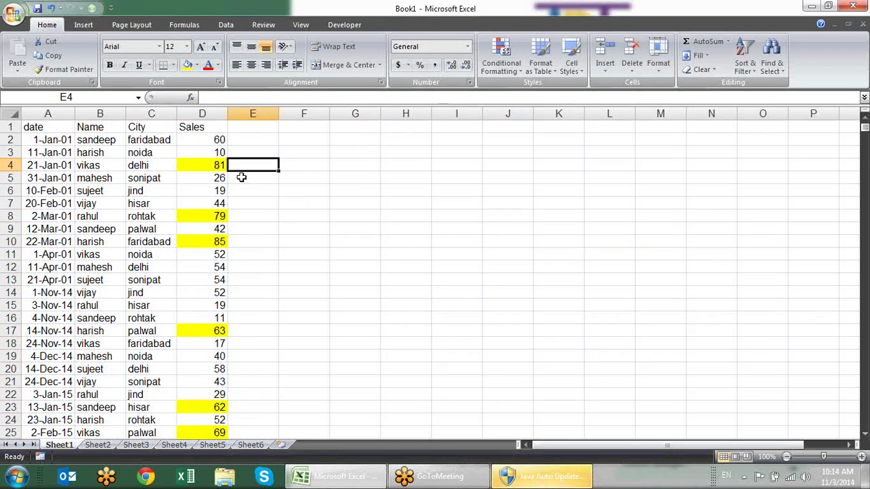
pyautogui.click(215, 163)
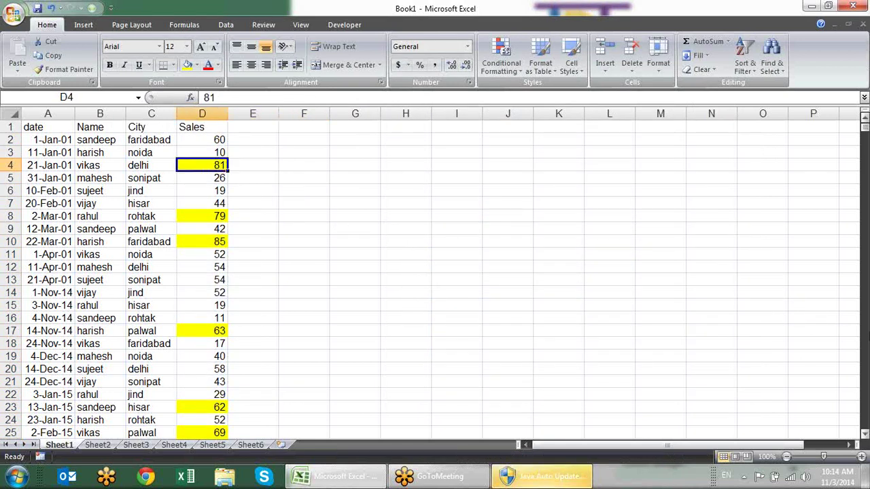
pyautogui.write('50')
pyautogui.press('Return')
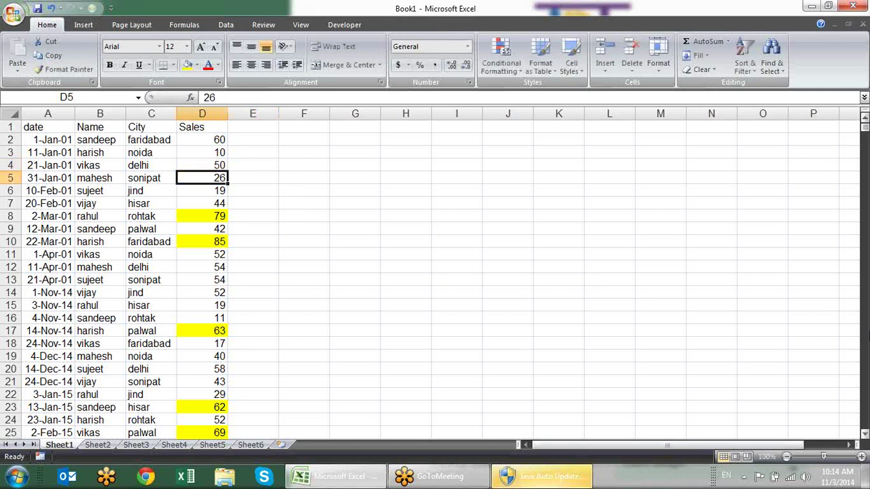
pyautogui.write('1')
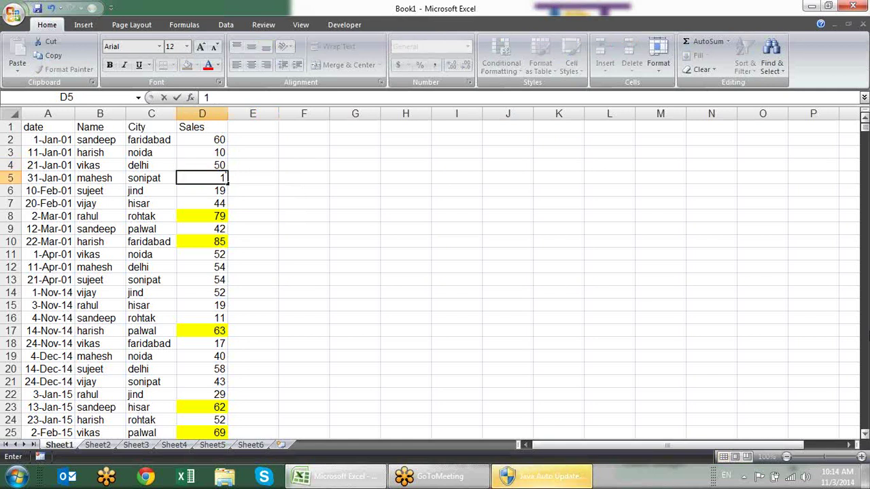
pyautogui.press('Escape')
# Change D4 to 60, then to 61 so it gets the yellow highlight.
pyautogui.click(202, 166)
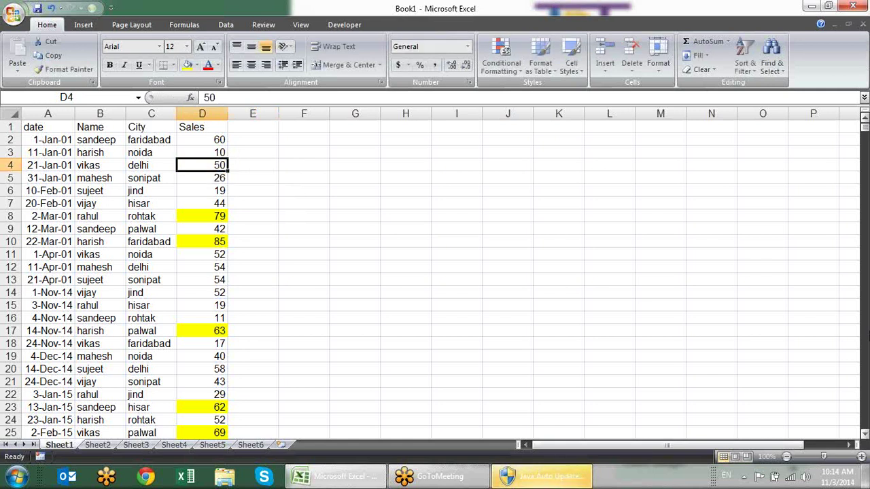
pyautogui.write('60')
pyautogui.press('Return')
pyautogui.press('Return')
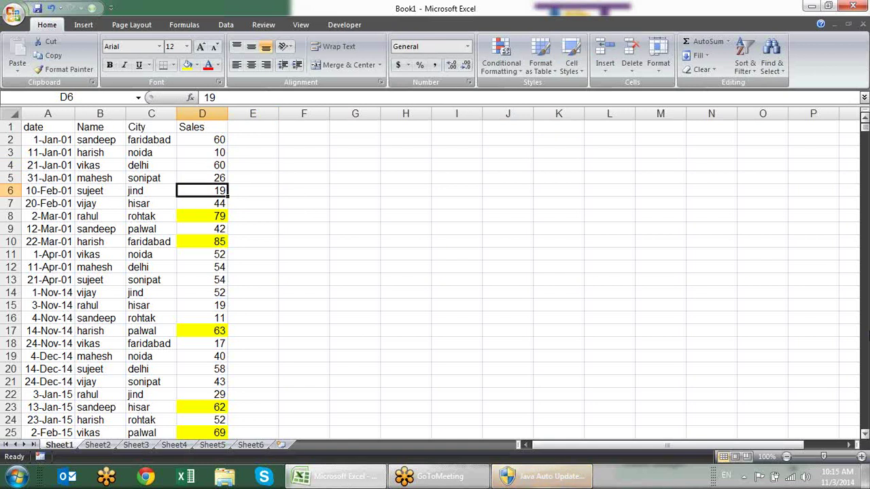
pyautogui.press('Up')
pyautogui.press('Up')
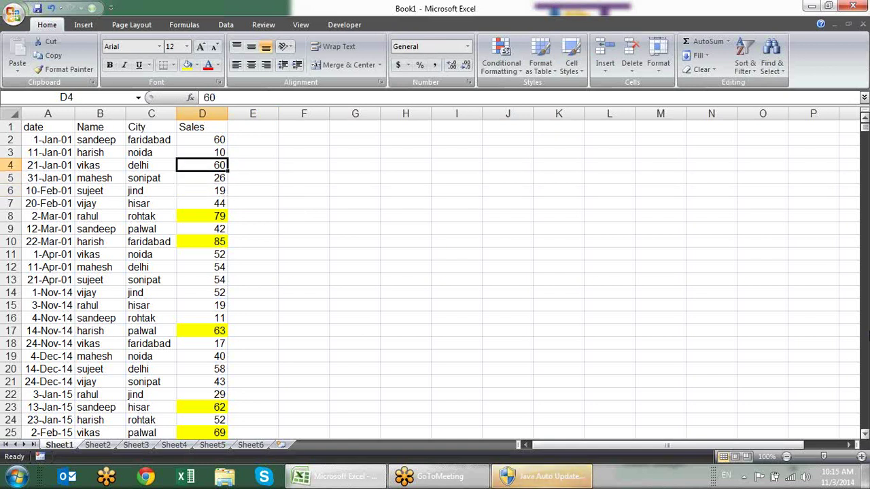
pyautogui.write('61')
pyautogui.press('Return')
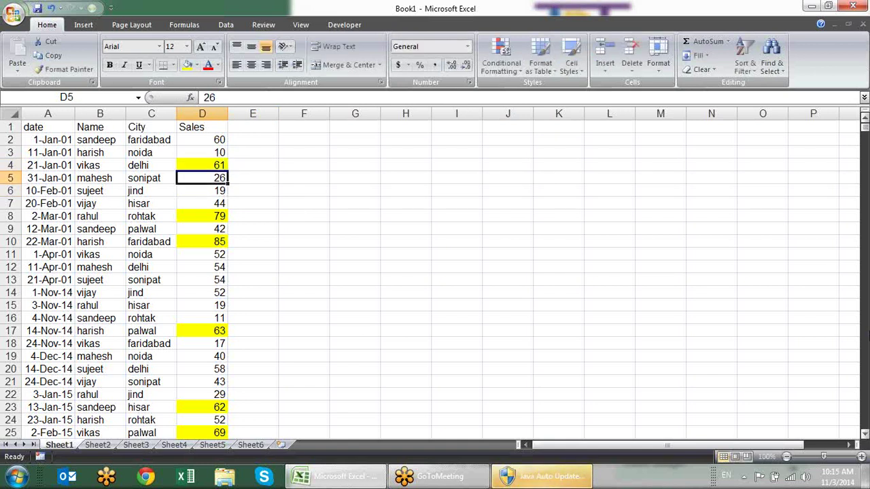
pyautogui.press('Down')
pyautogui.press('Up')
pyautogui.press('Up')
pyautogui.press('Up')
pyautogui.press('Up')
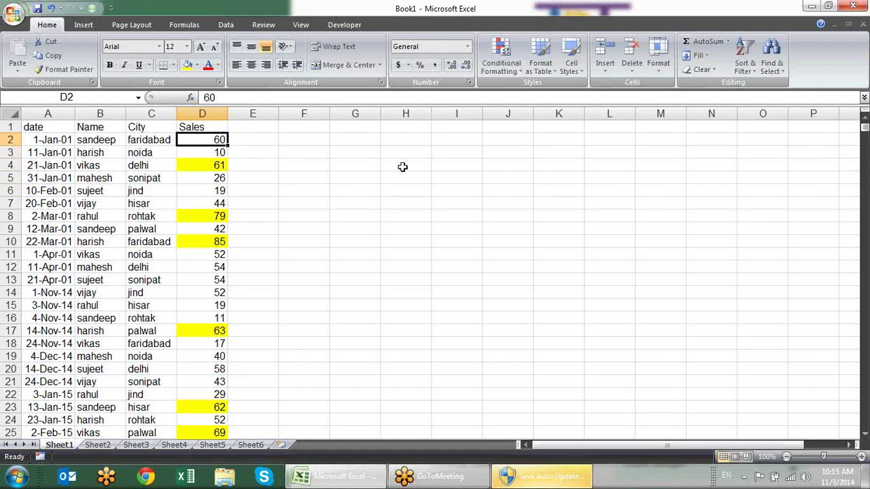
# Use Clear Rules from Entire Sheet to remove the yellow greater-than-60 rule.
pyautogui.click(503, 72)
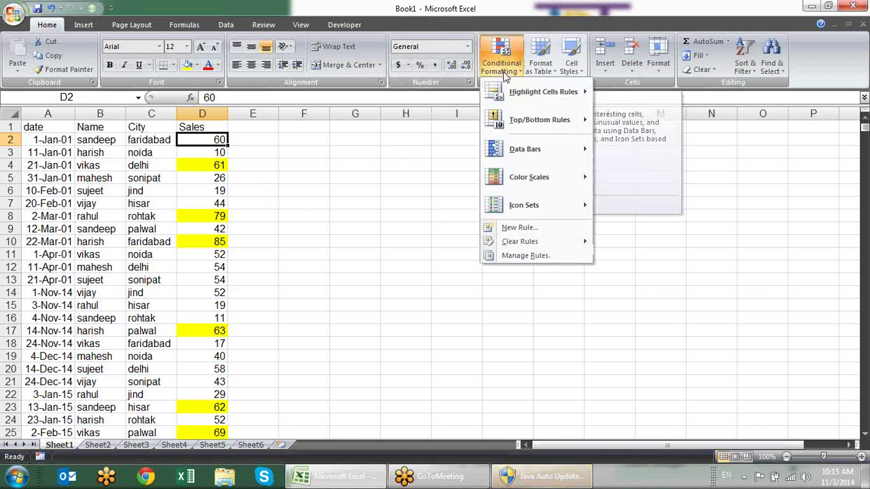
pyautogui.moveTo(548, 245)
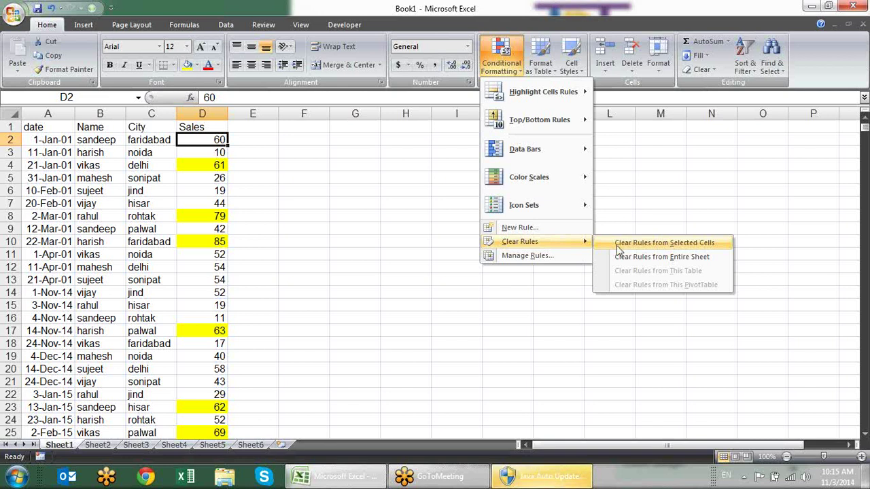
pyautogui.moveTo(581, 215)
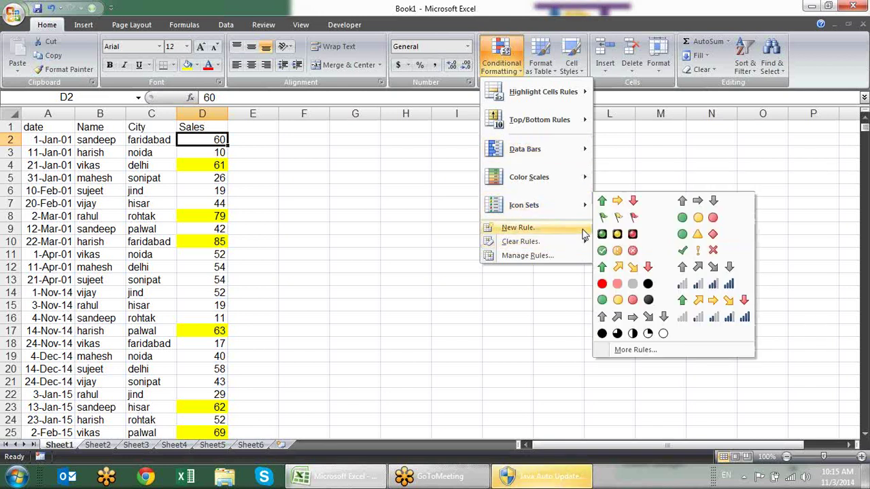
pyautogui.moveTo(587, 241)
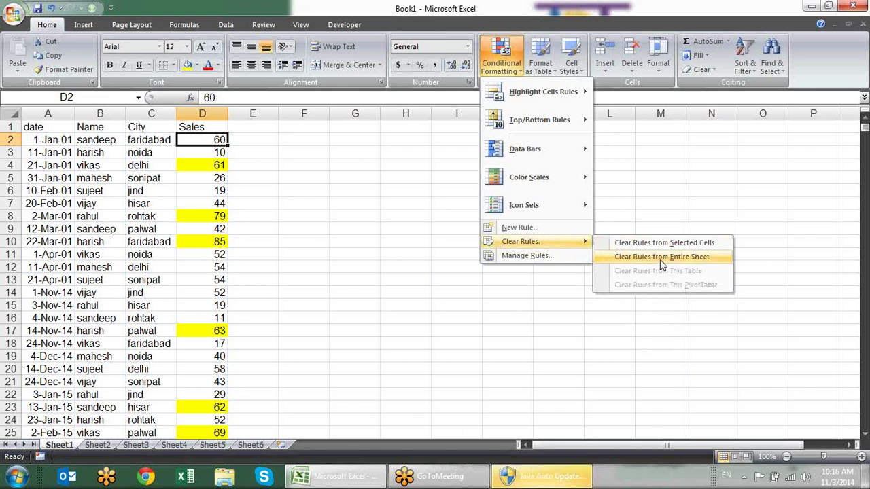
pyautogui.click(661, 264)
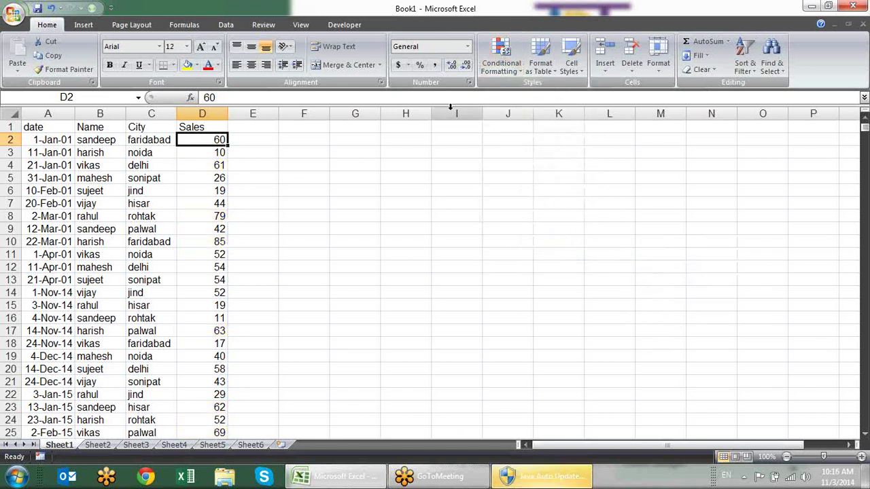
# Select D2:D834 and add a Less Than 50 rule with light red fill and dark red text.
pyautogui.hotkey('ctrl', 'shift', 'Down')
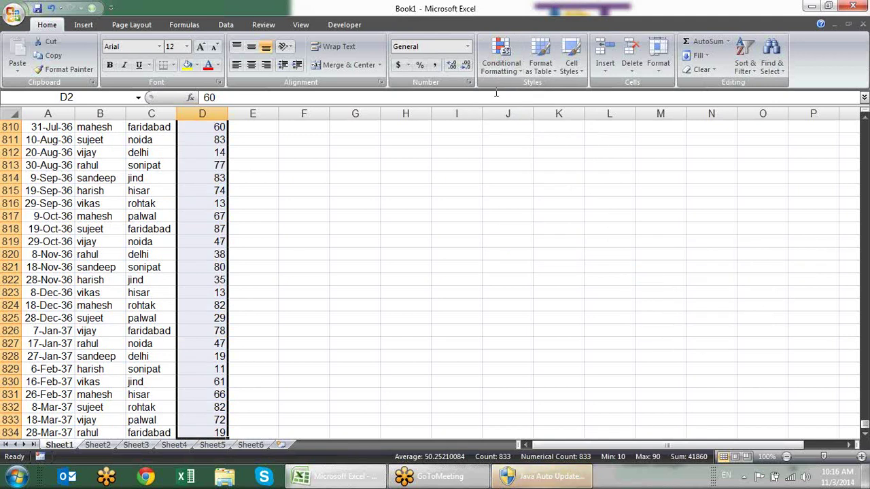
pyautogui.click(515, 73)
pyautogui.moveTo(516, 92)
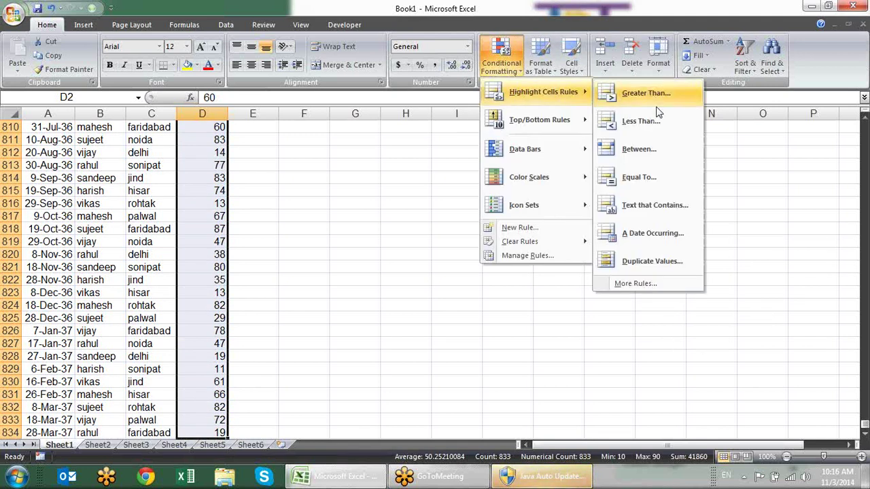
pyautogui.click(657, 129)
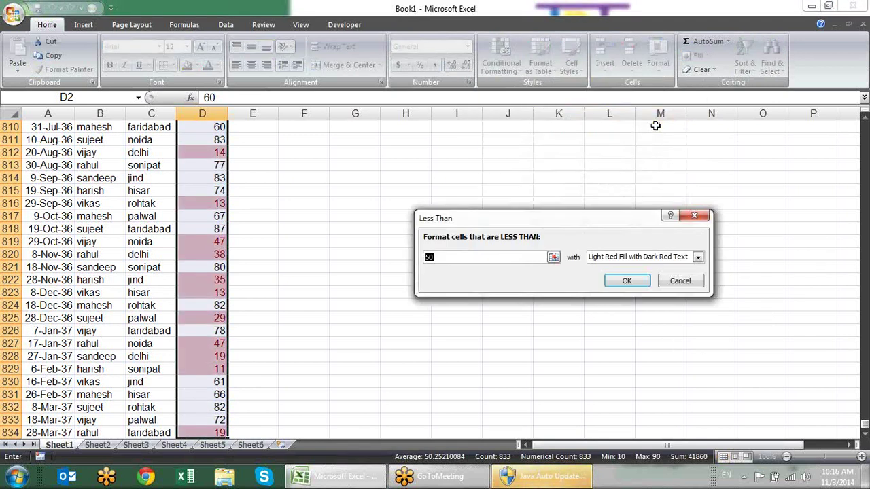
pyautogui.scroll(5, 743, 200)
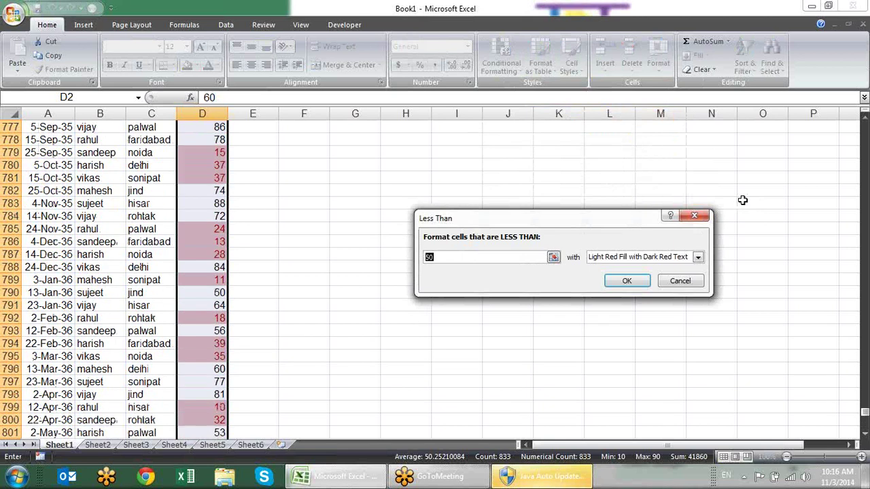
pyautogui.scroll(4, 743, 200)
pyautogui.scroll(8, 743, 200)
pyautogui.scroll(1, 743, 199)
pyautogui.scroll(4, 171, 181)
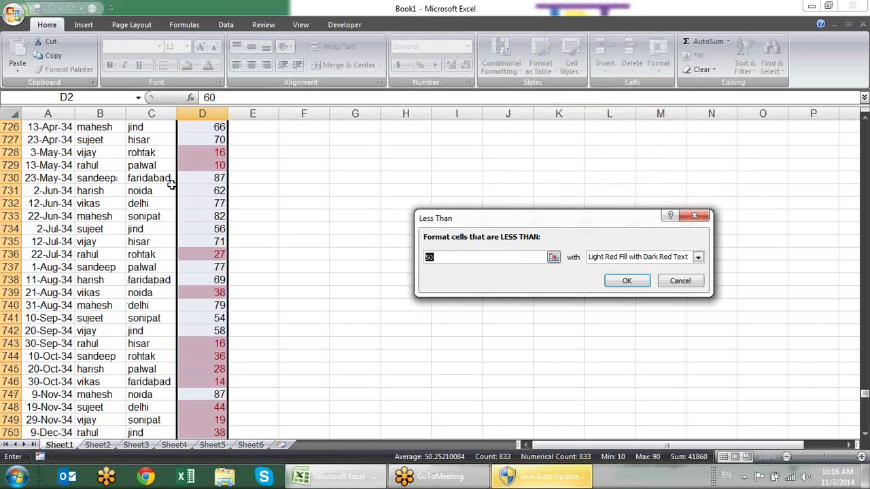
pyautogui.click(629, 282)
pyautogui.scroll(3, 424, 267)
# Scroll to the top and review the Cell Value < 50 rule for D2:D834 in the Rules Manager.
pyautogui.scroll(6, 424, 268)
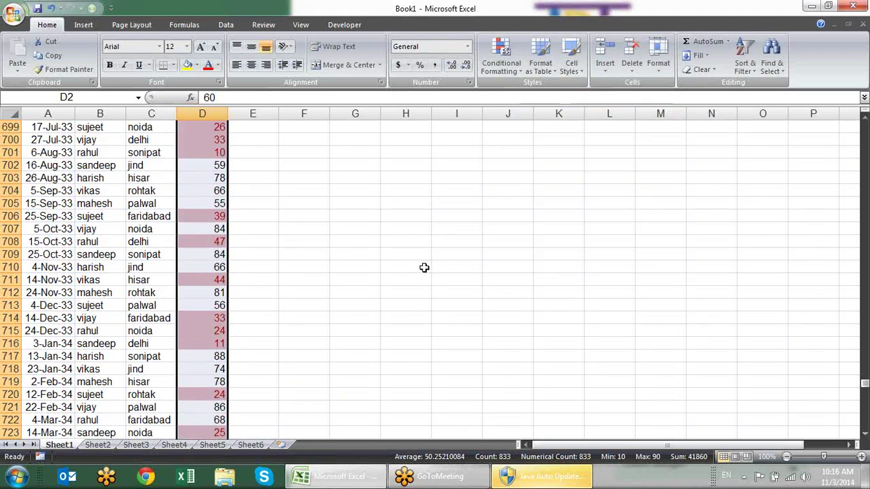
pyautogui.scroll(17, 424, 268)
pyautogui.moveTo(865, 367); pyautogui.dragTo(755, 97)
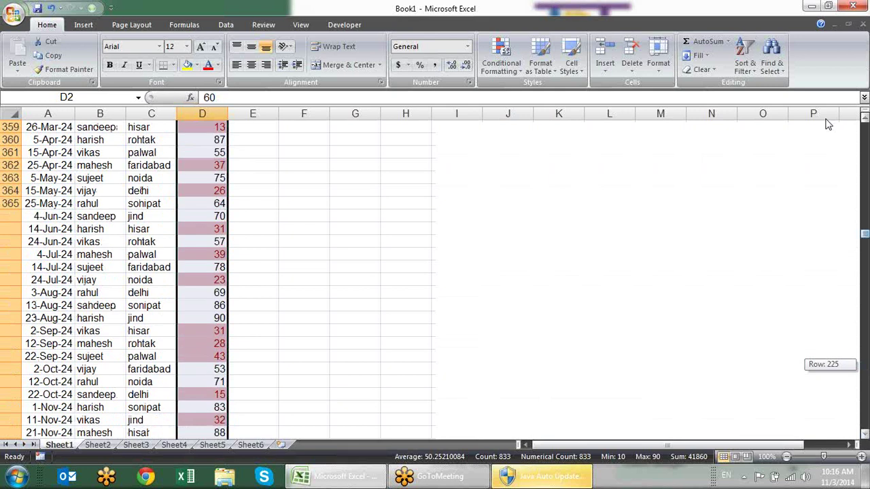
pyautogui.click(502, 64)
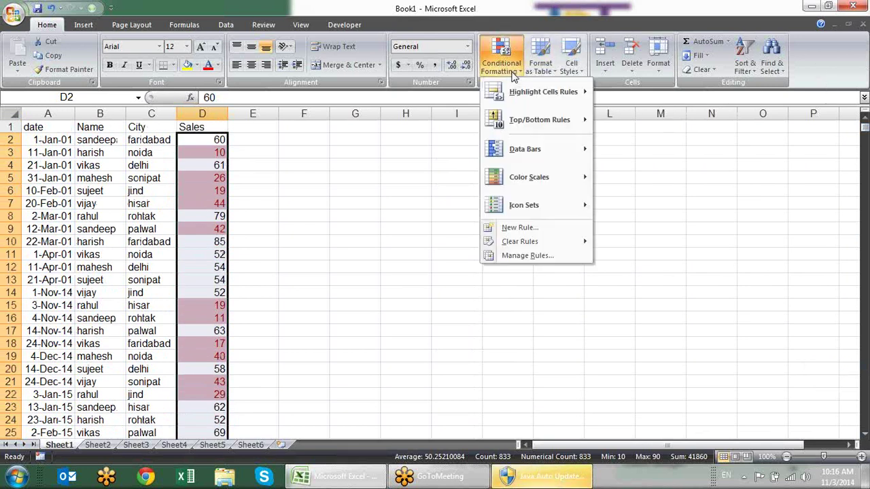
pyautogui.moveTo(513, 85)
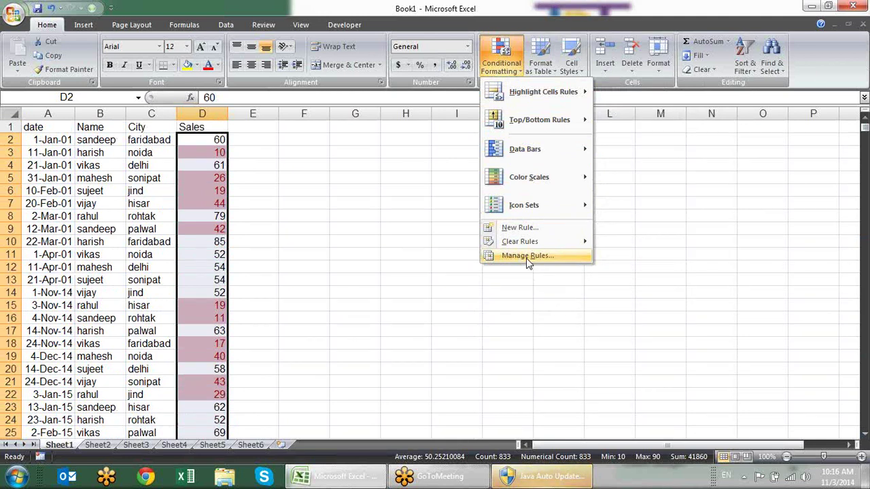
pyautogui.click(528, 259)
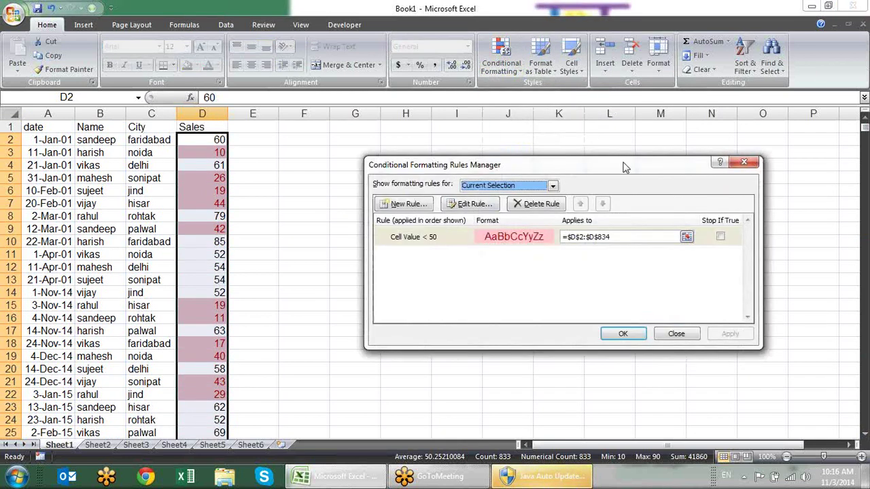
pyautogui.moveTo(625, 167); pyautogui.dragTo(573, 150)
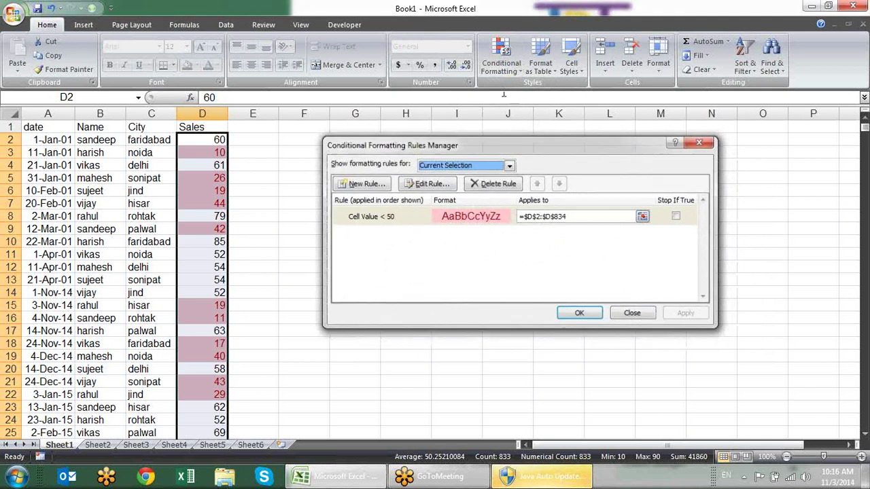
pyautogui.press('Escape')
pyautogui.click(501, 61)
pyautogui.moveTo(544, 91)
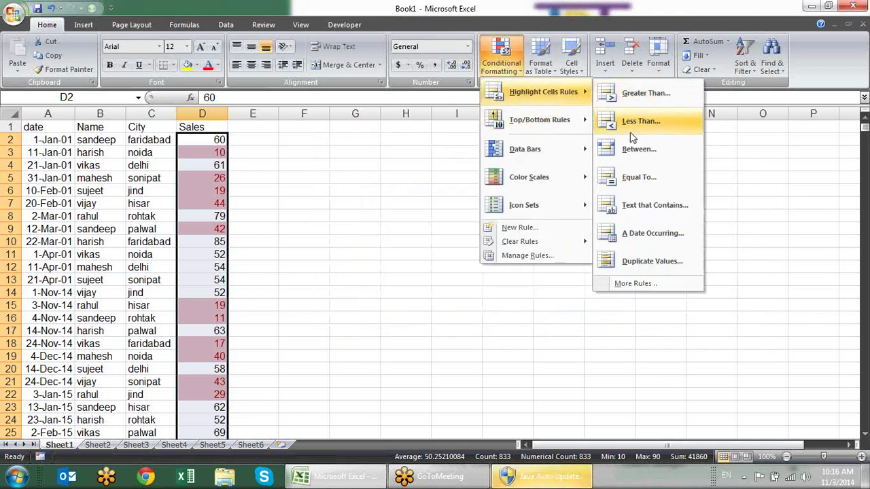
# Add a Between 30 and 70 light red fill rule, then list both rules in the Rules Manager.
pyautogui.click(637, 151)
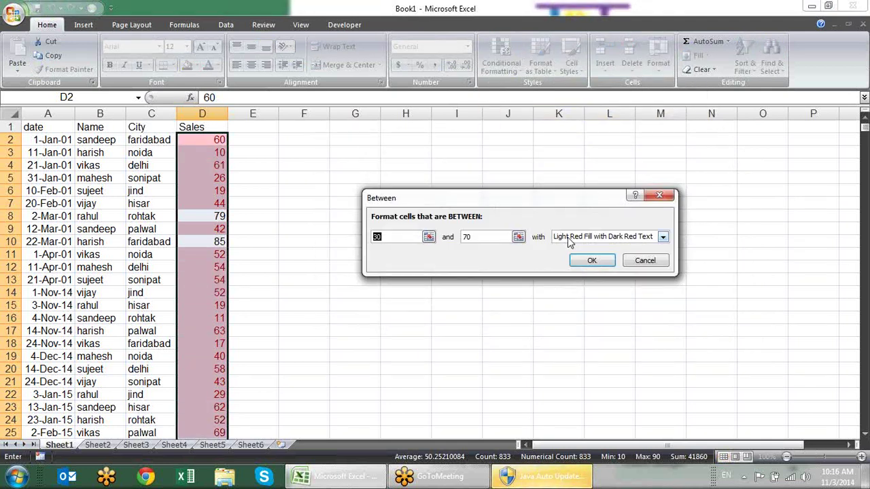
pyautogui.click(594, 262)
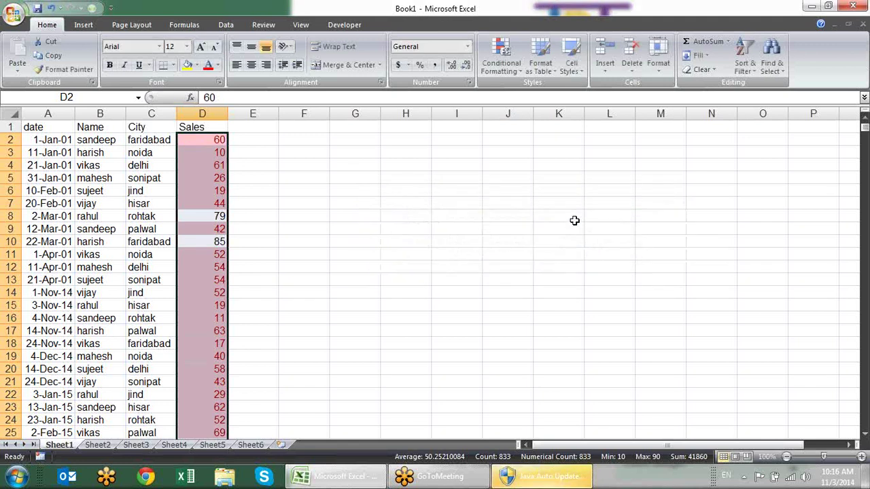
pyautogui.click(501, 58)
pyautogui.click(549, 258)
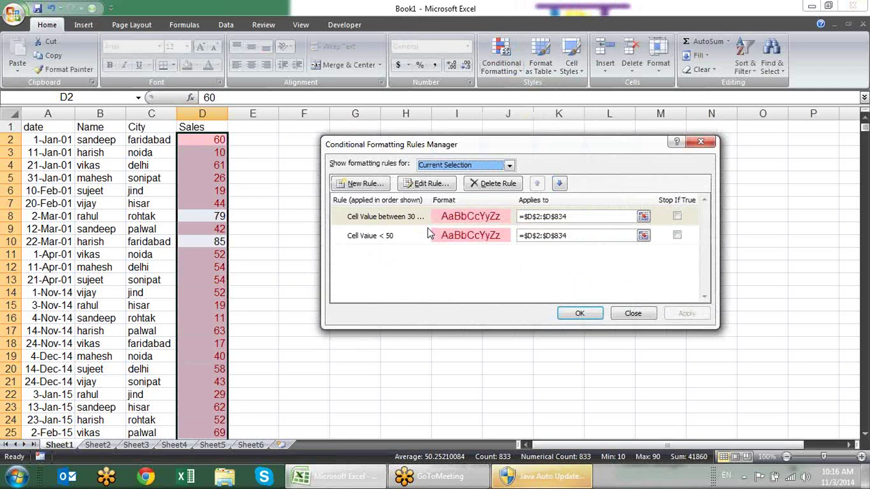
# Switch the Rules Manager's scope between the whole worksheet and the current selection.
pyautogui.click(509, 166)
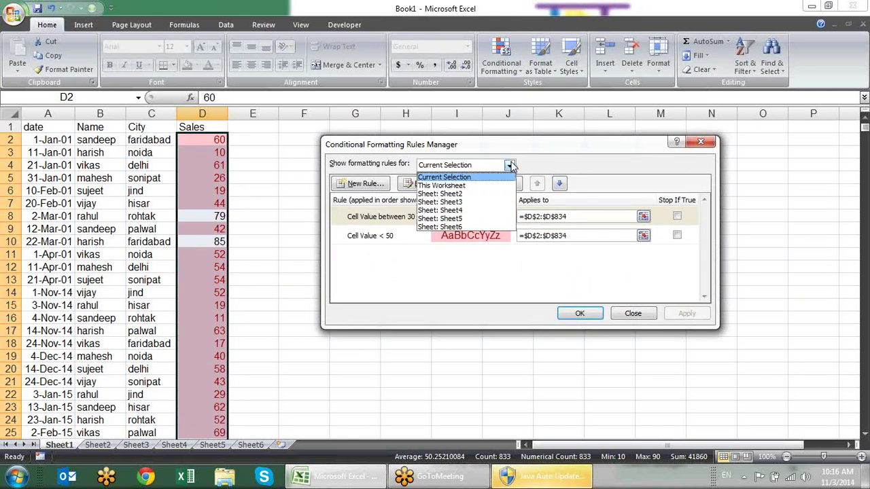
pyautogui.click(510, 166)
pyautogui.click(510, 166)
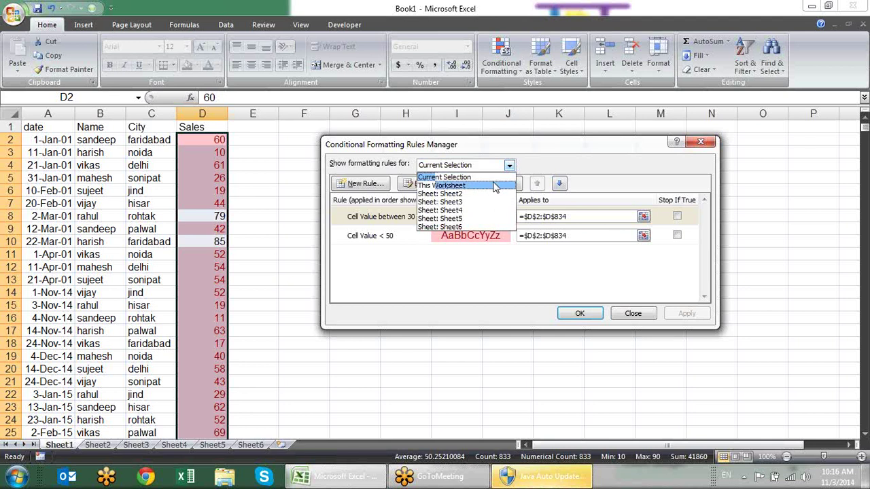
pyautogui.click(494, 186)
pyautogui.click(511, 167)
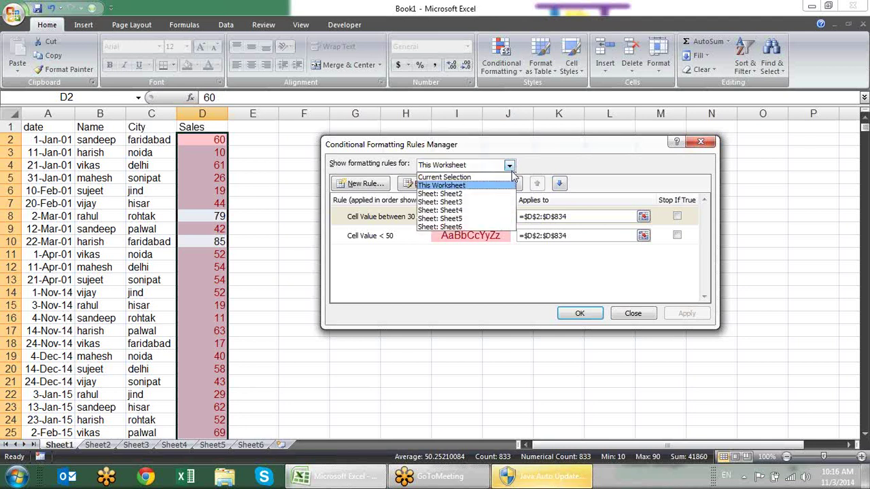
pyautogui.click(510, 177)
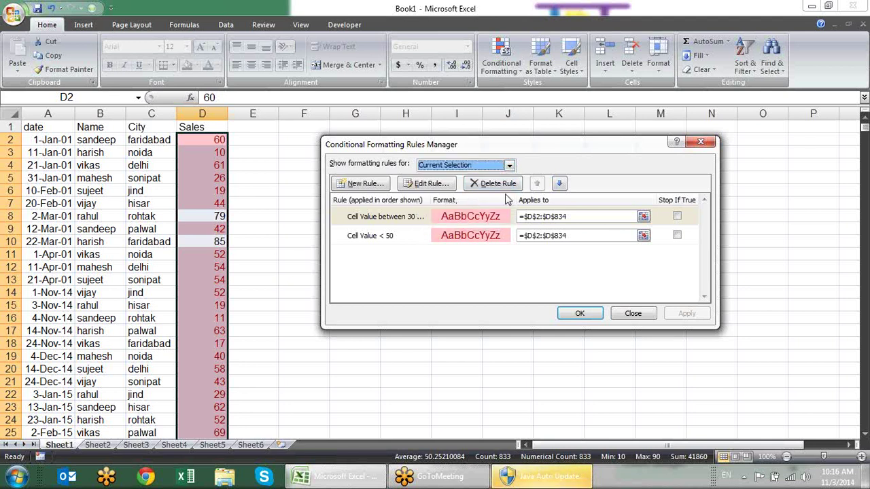
# Delete the Cell Value < 50 and between 30–70 rules and apply the change.
pyautogui.click(413, 235)
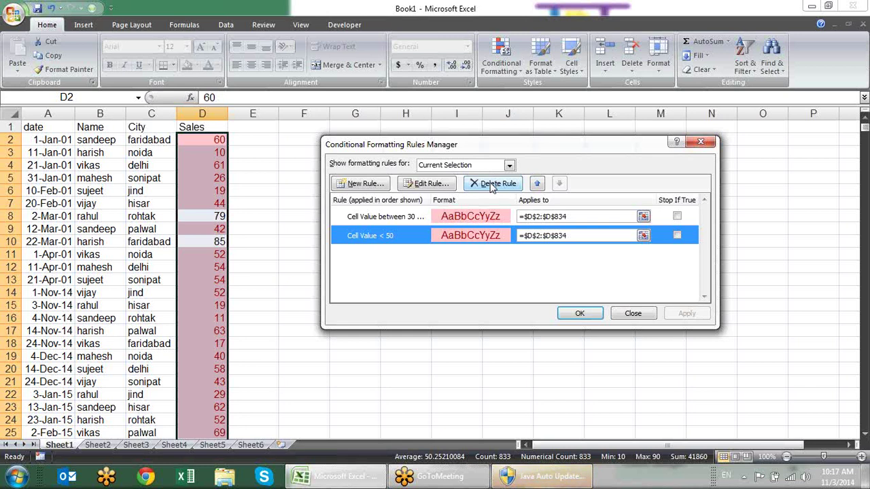
pyautogui.click(492, 185)
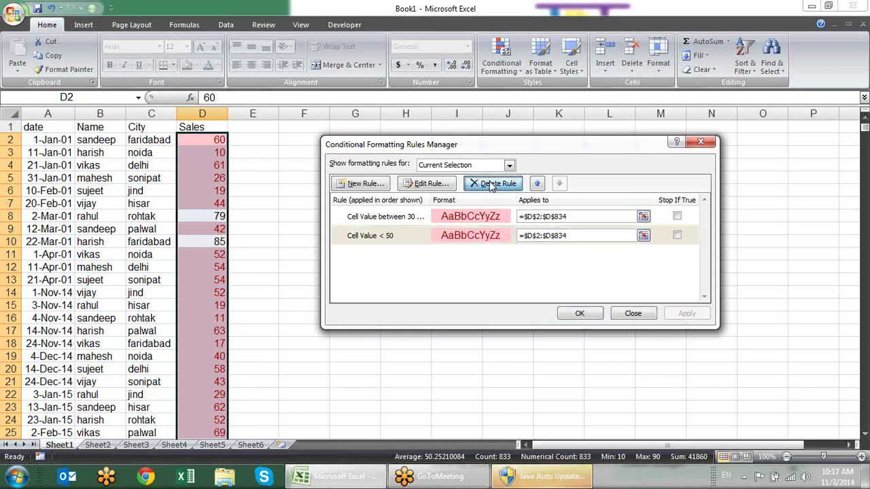
pyautogui.click(493, 185)
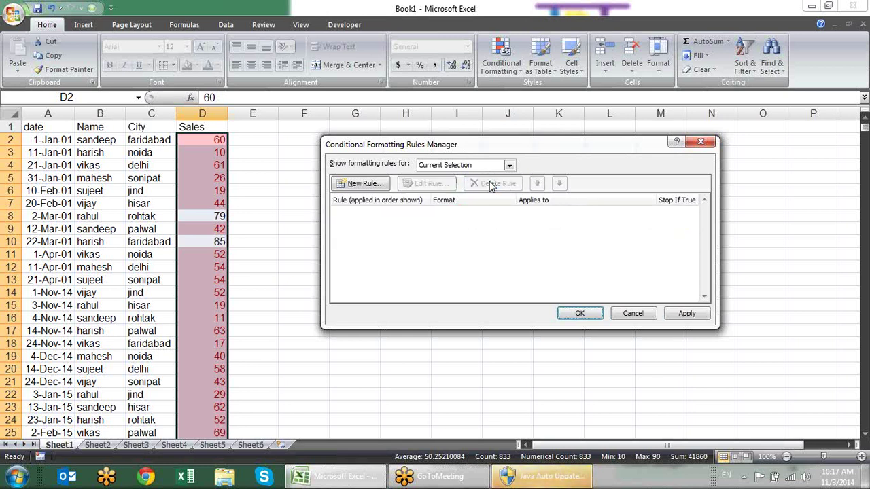
pyautogui.click(703, 315)
# Close the Rules Manager keeping the deletions, and confirm no rules remain.
pyautogui.click(577, 313)
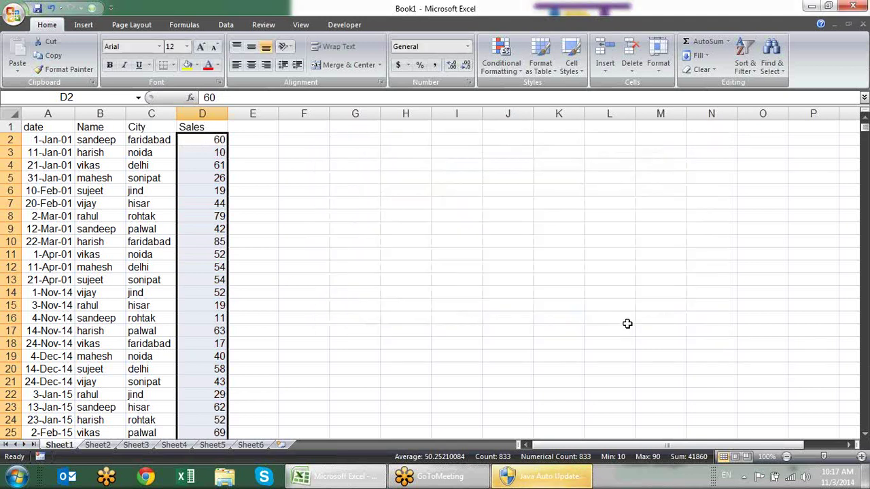
pyautogui.click(507, 71)
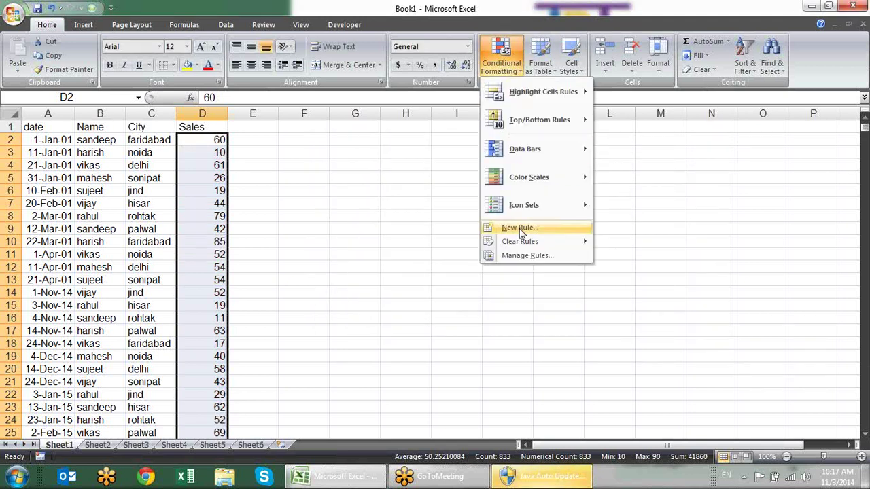
pyautogui.click(526, 256)
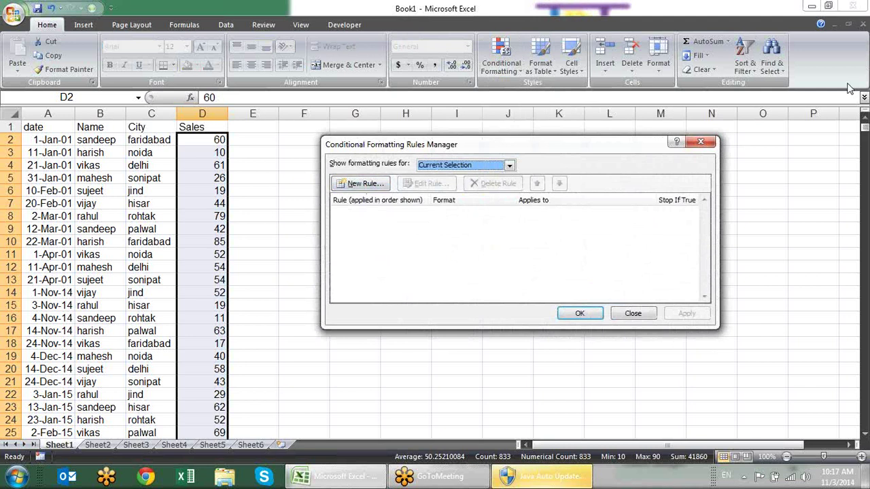
pyautogui.click(700, 141)
# Create a Between rule with bounds =$H$1 and =$I$1 using light red fill, then select I1.
pyautogui.click(524, 69)
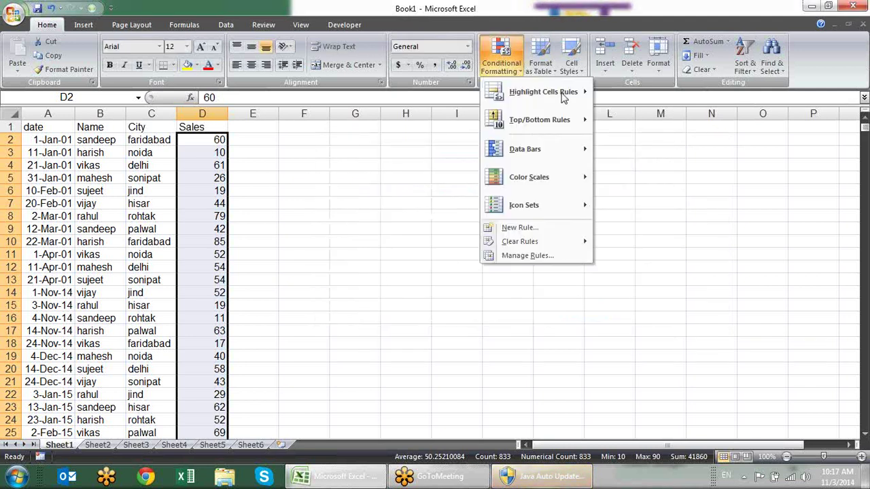
pyautogui.moveTo(567, 99)
pyautogui.click(666, 161)
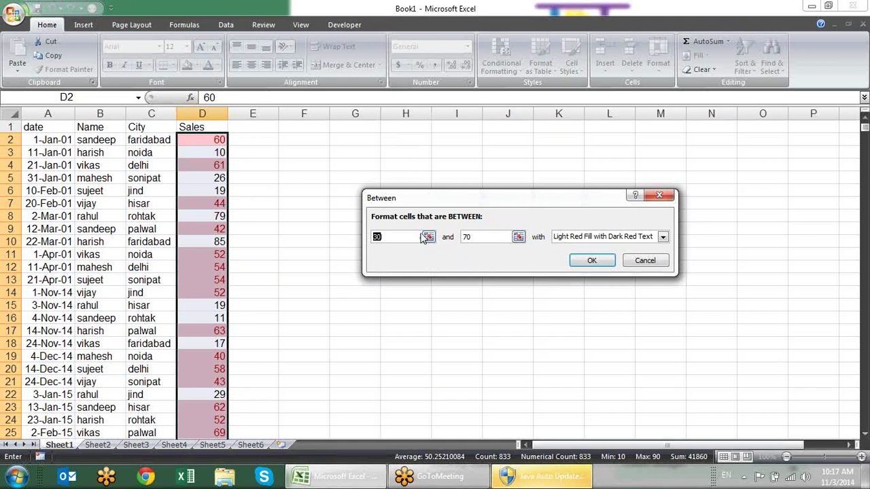
pyautogui.click(429, 237)
pyautogui.click(405, 131)
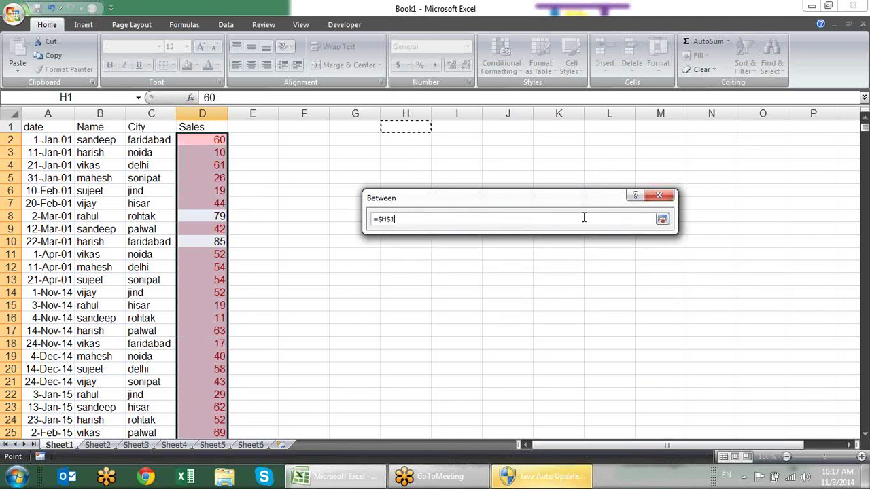
pyautogui.click(662, 219)
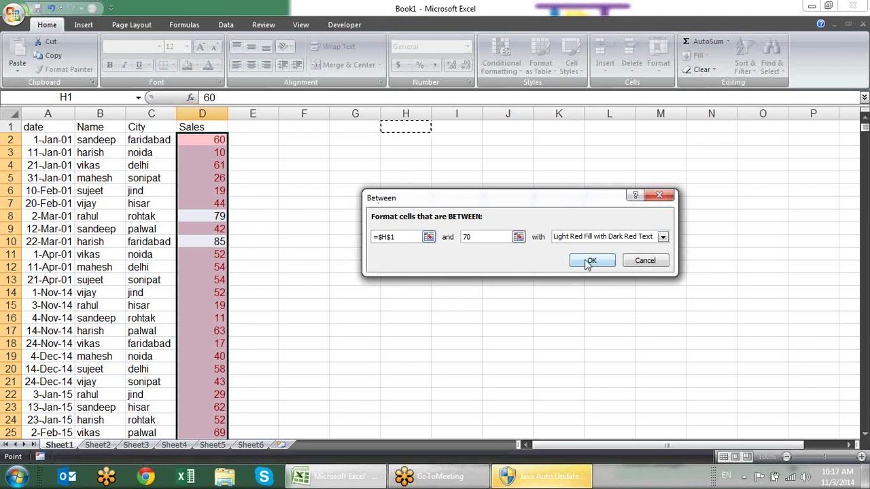
pyautogui.click(518, 236)
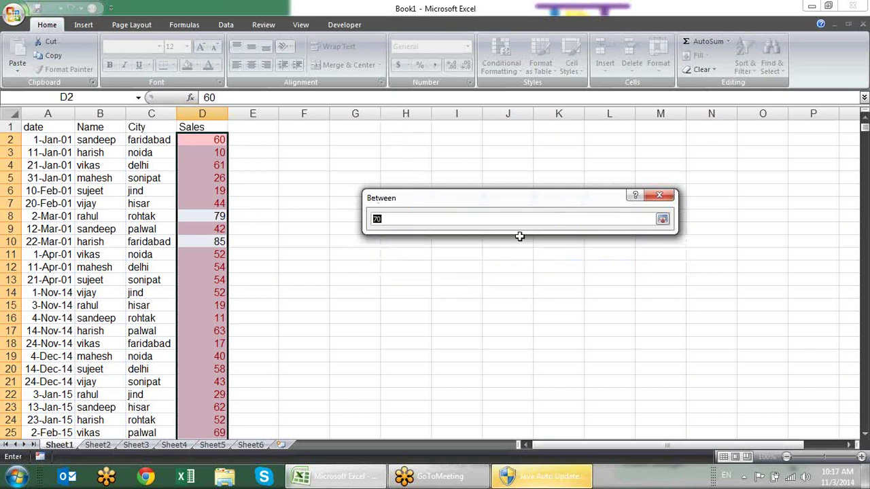
pyautogui.click(470, 125)
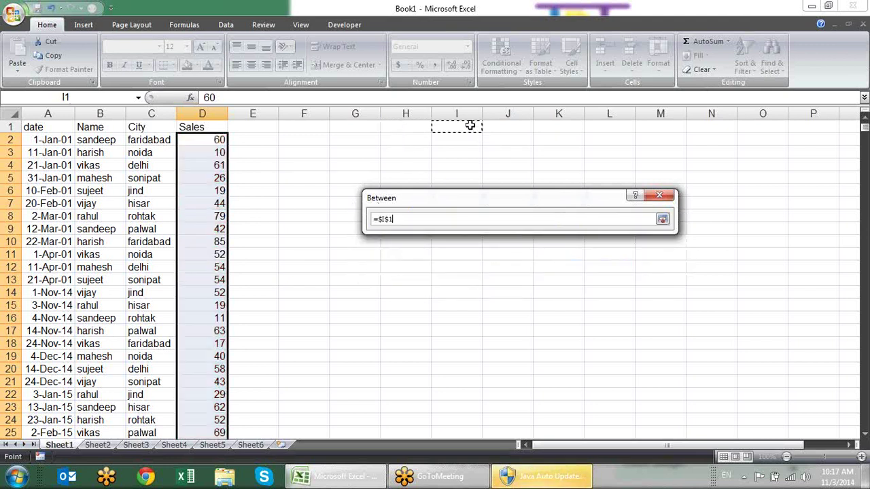
pyautogui.click(662, 219)
pyautogui.click(597, 263)
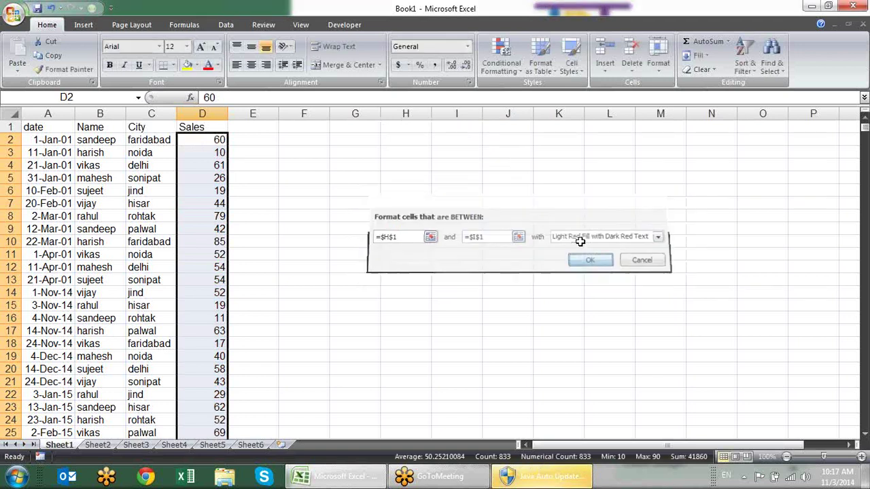
pyautogui.click(469, 127)
# Enter 30 in I1 and 70 in J1, then change I1 to 50.
pyautogui.write('30')
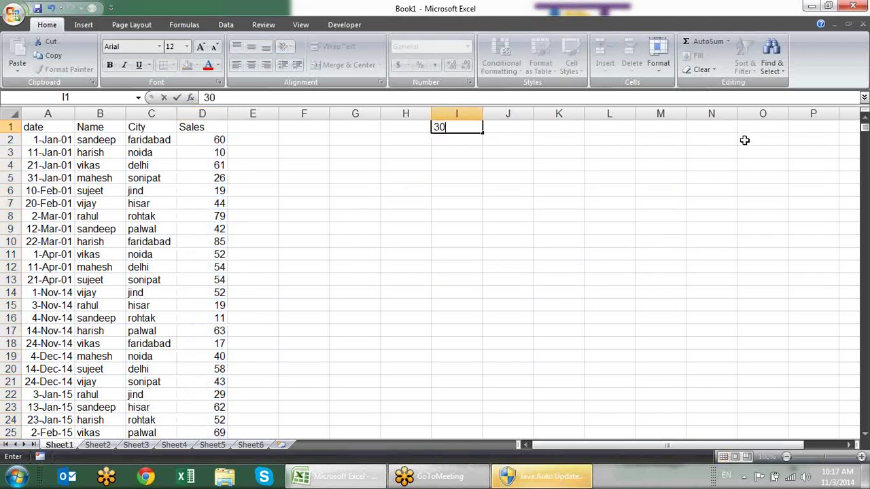
pyautogui.press('Tab')
pyautogui.write('70')
pyautogui.press('Return')
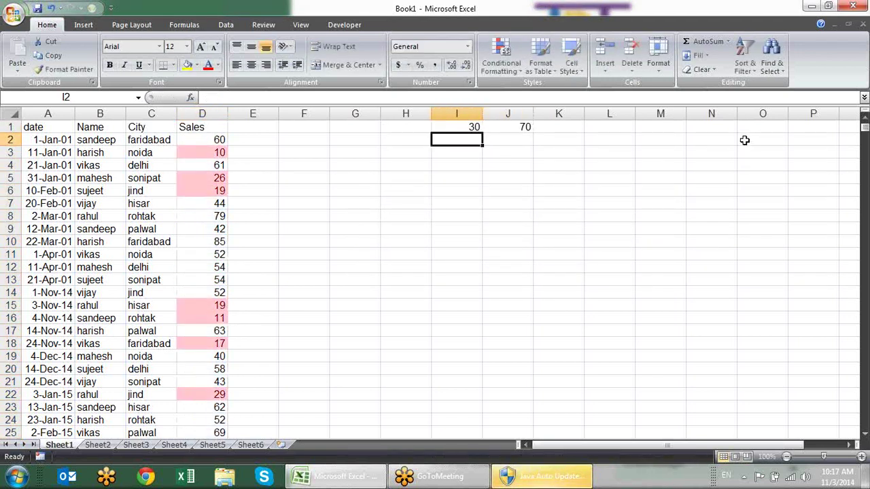
pyautogui.press('Up')
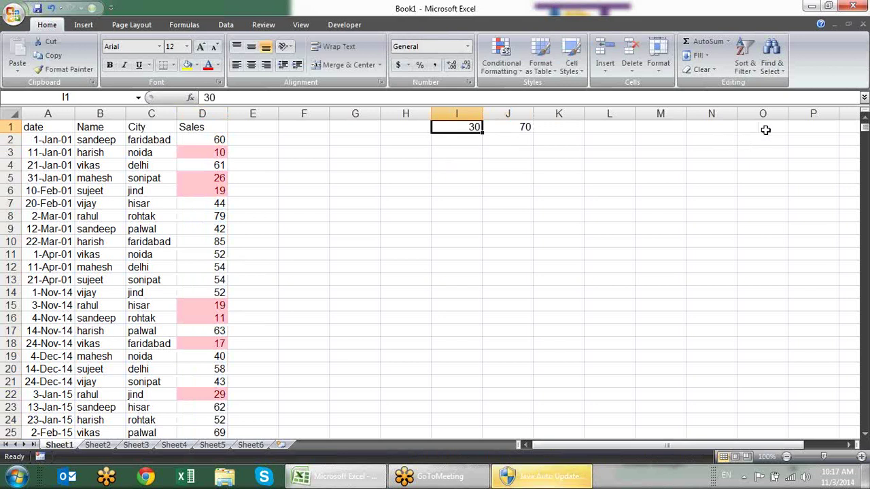
pyautogui.write('50')
pyautogui.press('Return')
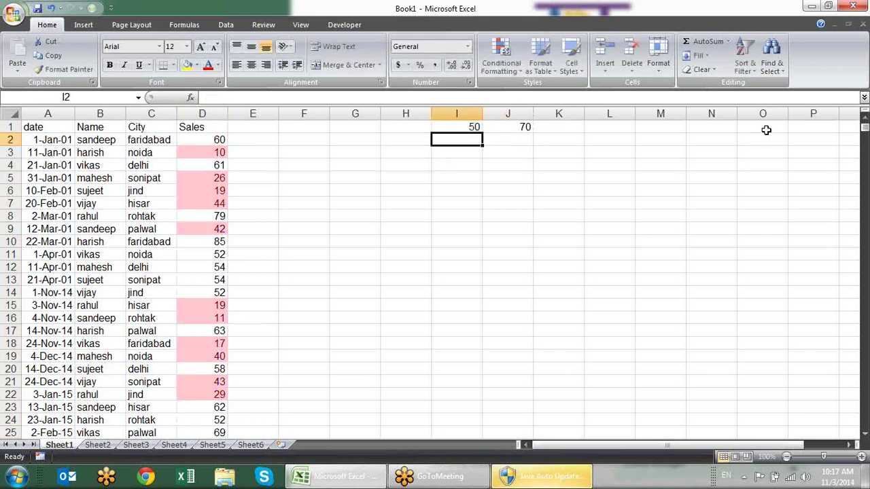
# Cancel a stray entry in I2 and clear the values in I1:J1.
pyautogui.write('1')
pyautogui.press('Escape')
pyautogui.press('Up')
pyautogui.hotkey('shift', 'Right')
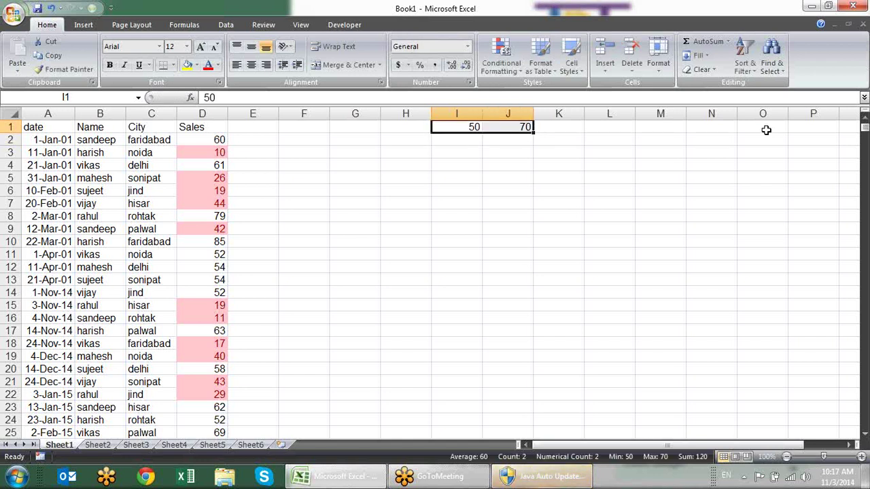
pyautogui.press('Delete')
pyautogui.press('Left')
pyautogui.press('Left')
pyautogui.press('Left')
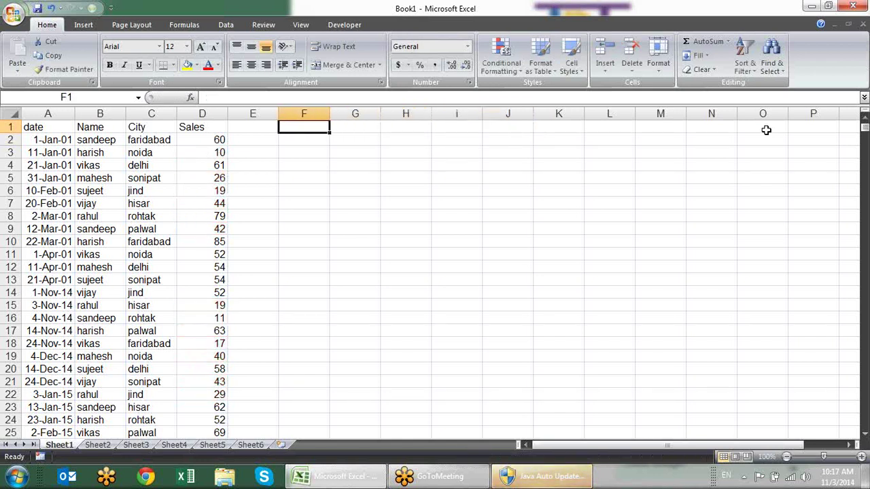
# Clear all conditional formatting rules from the entire sheet.
pyautogui.click(504, 68)
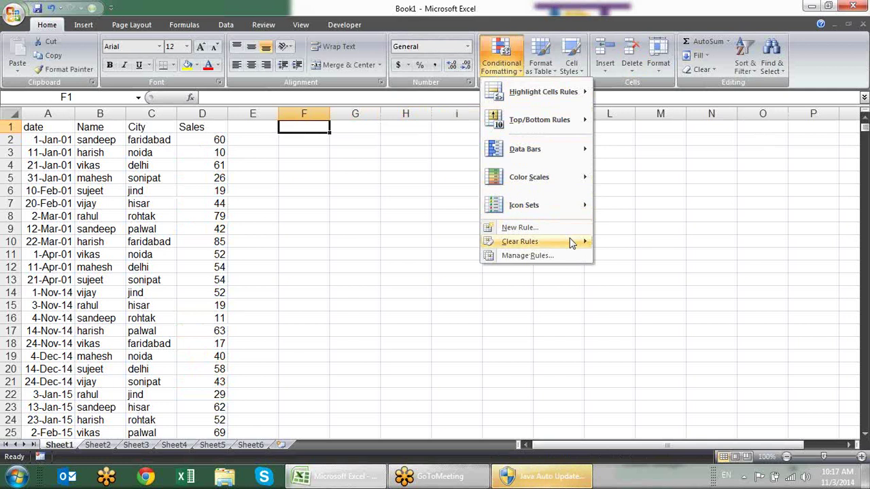
pyautogui.moveTo(589, 243)
pyautogui.click(639, 262)
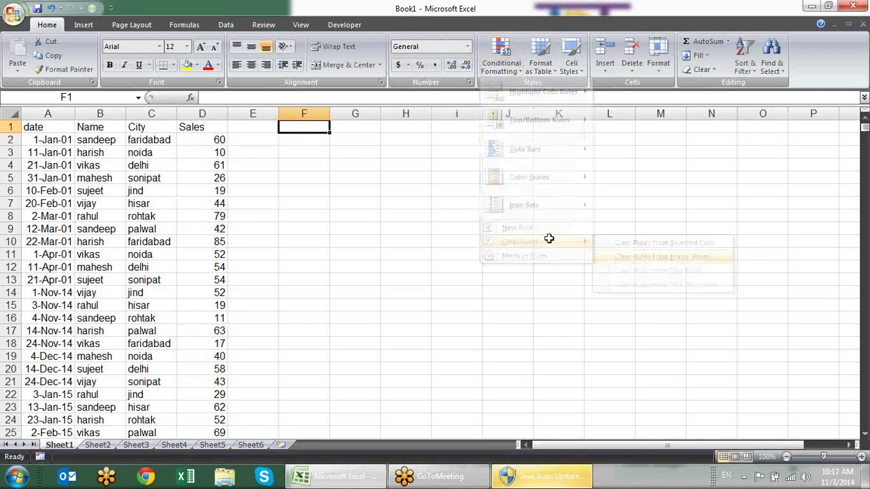
pyautogui.click(203, 141)
pyautogui.hotkey('ctrl', 'shift', 'Down')
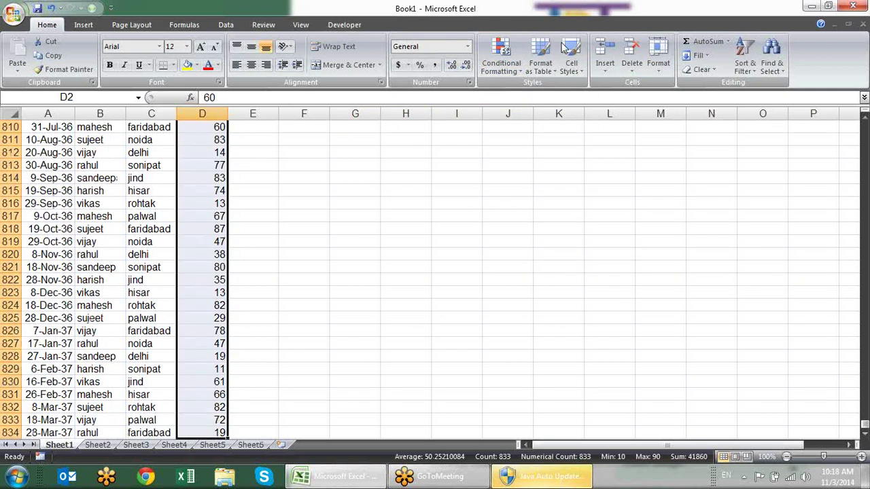
pyautogui.click(504, 56)
pyautogui.moveTo(538, 94)
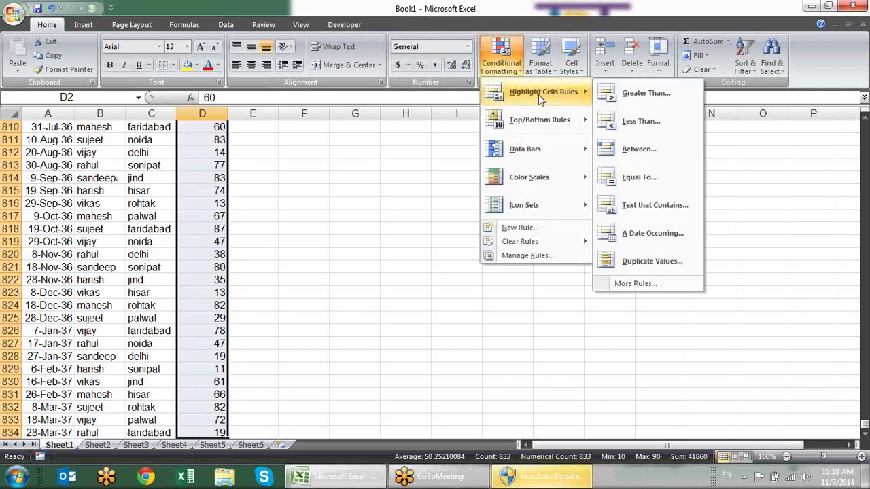
pyautogui.click(680, 164)
pyautogui.press('Escape')
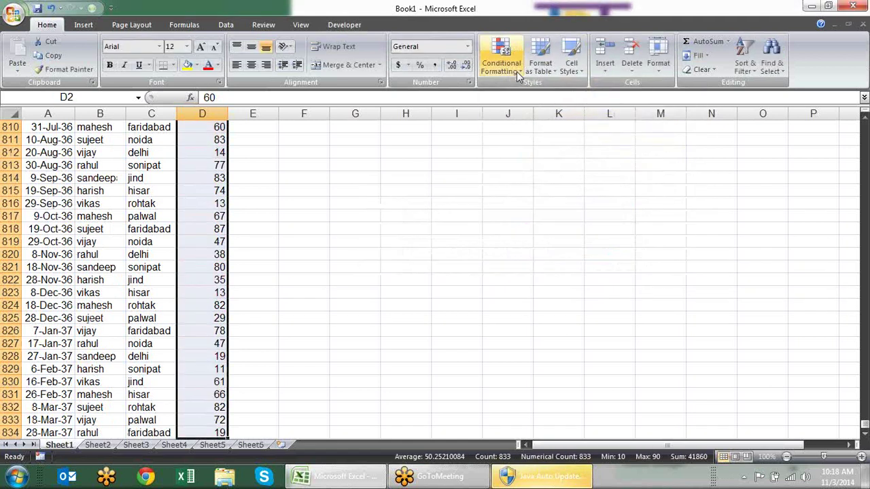
pyautogui.click(516, 71)
pyautogui.moveTo(558, 87)
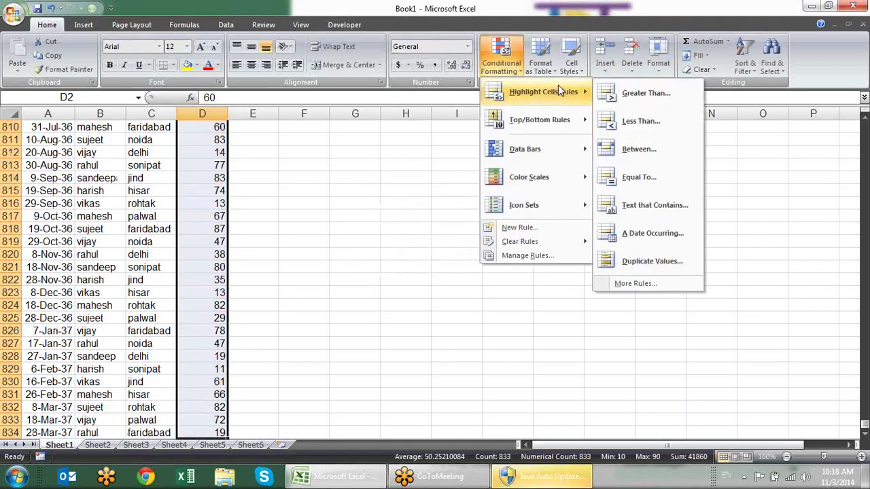
pyautogui.click(656, 180)
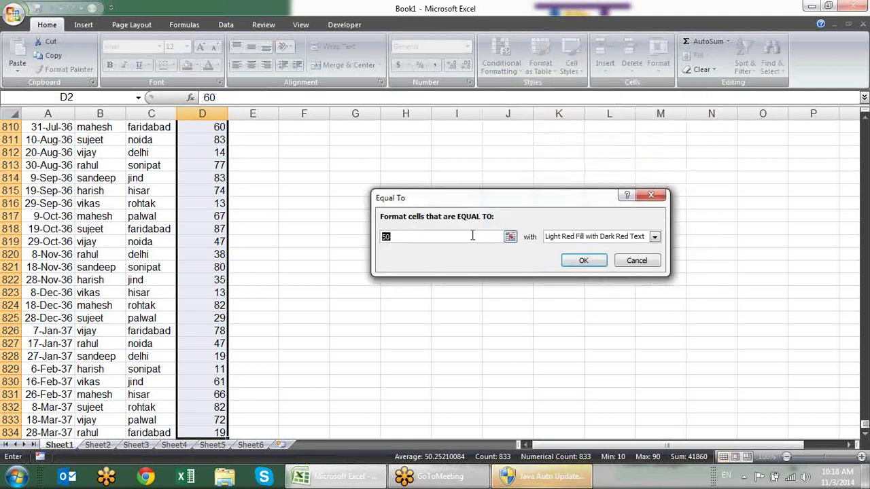
pyautogui.write('67')
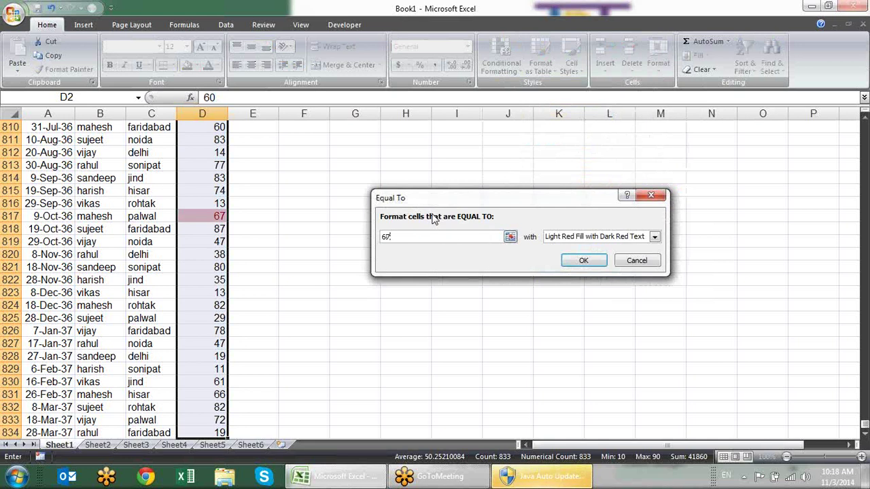
pyautogui.press('Escape')
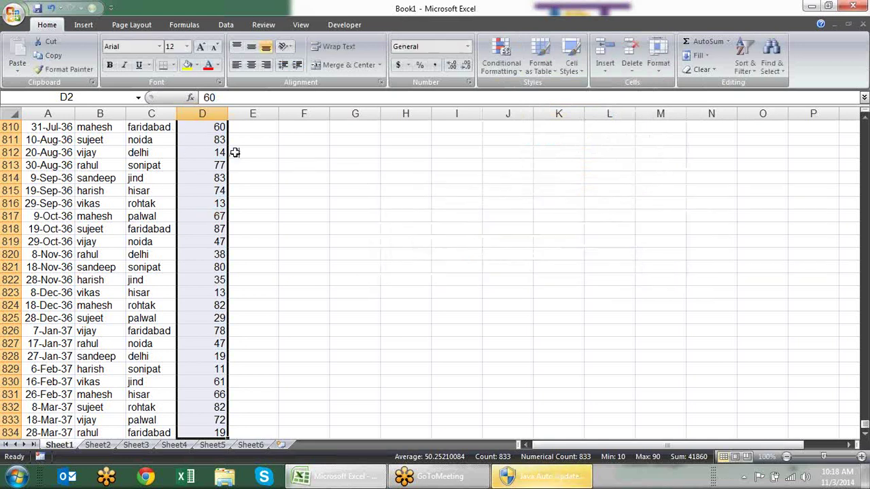
pyautogui.click(60, 193)
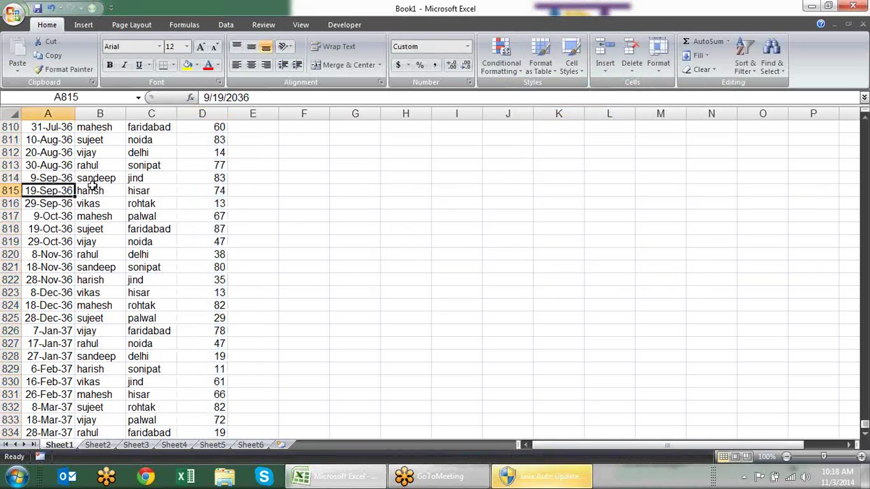
pyautogui.click(151, 113)
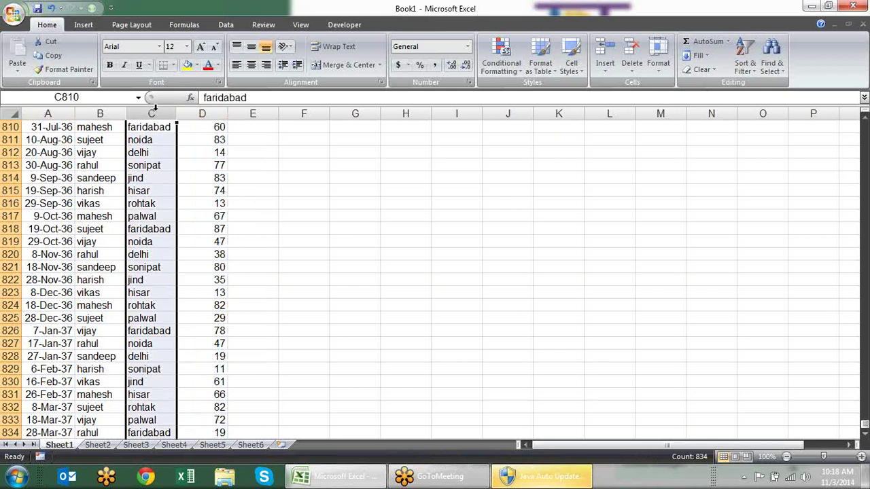
pyautogui.click(525, 71)
pyautogui.moveTo(571, 91)
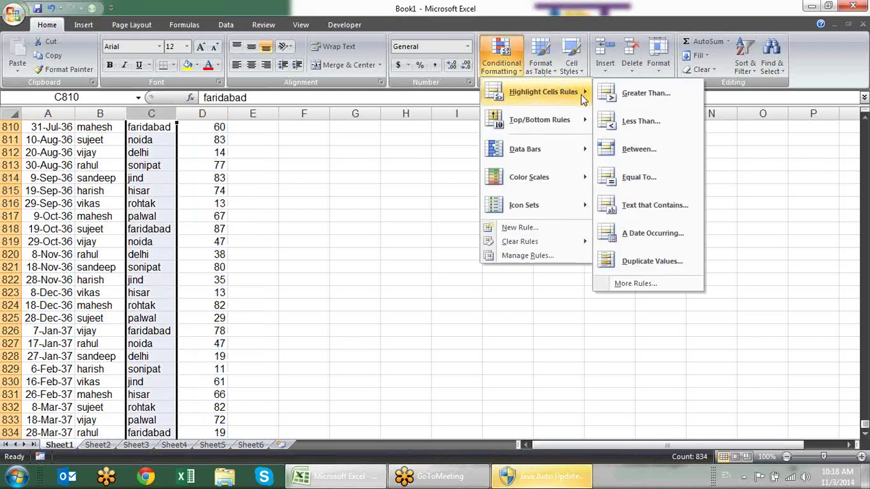
pyautogui.click(649, 183)
pyautogui.write('noid')
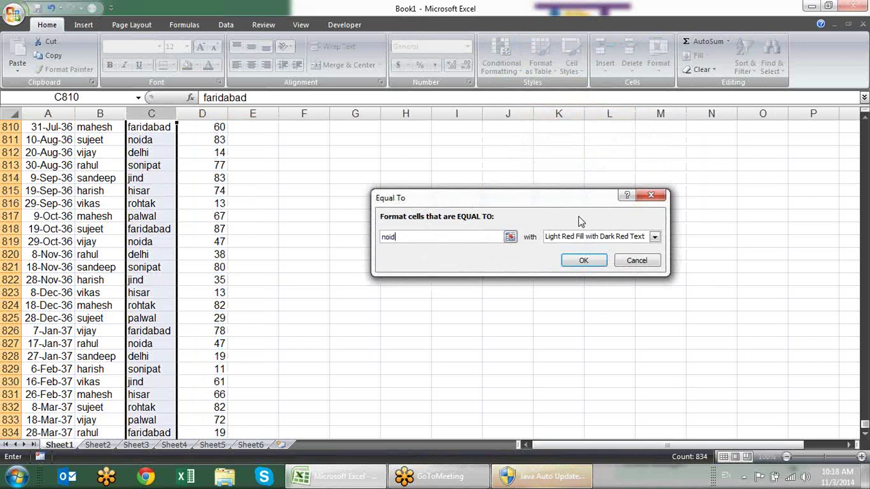
pyautogui.write('a')
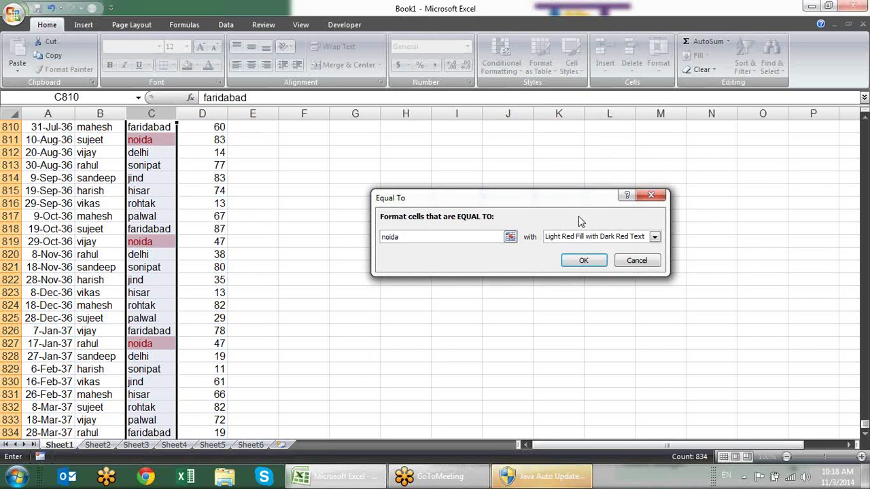
pyautogui.press('Escape')
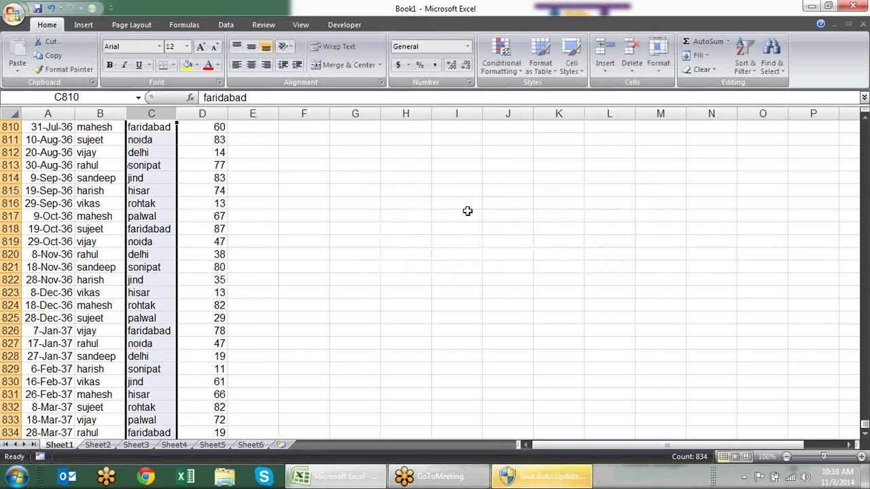
pyautogui.click(501, 57)
pyautogui.moveTo(544, 91)
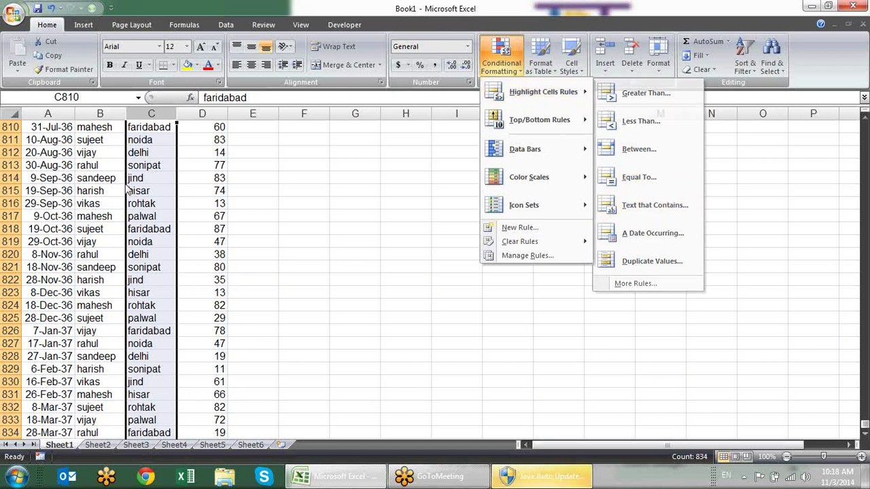
pyautogui.click(116, 165)
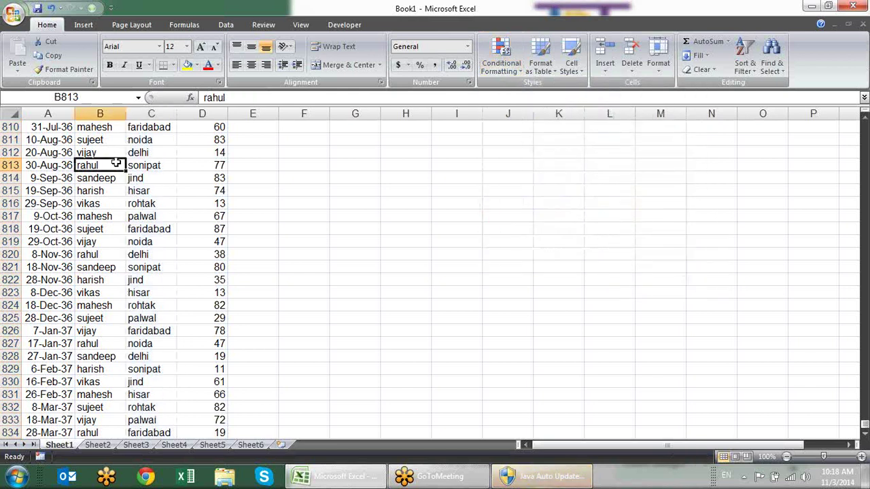
# Select the Name column (B) and start a Text that Contains highlight rule.
pyautogui.click(121, 113)
pyautogui.scroll(5, 293, 334)
pyautogui.scroll(6, 293, 334)
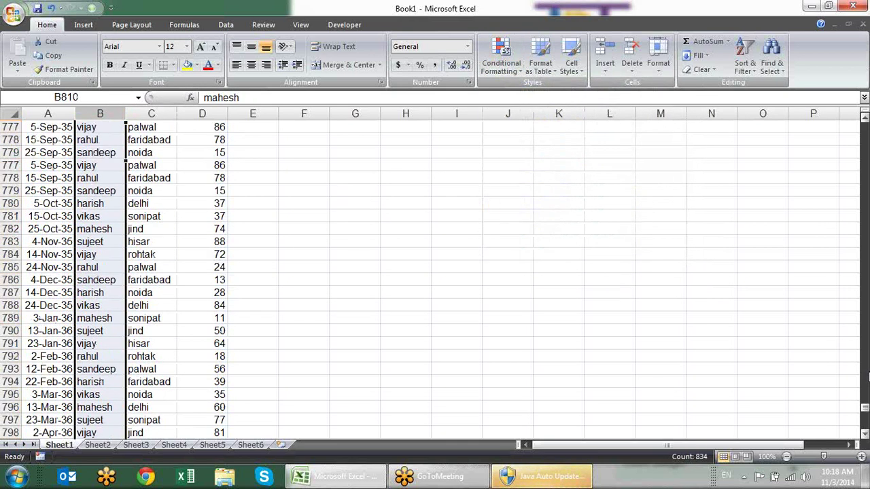
pyautogui.scroll(16, 293, 333)
pyautogui.click(502, 63)
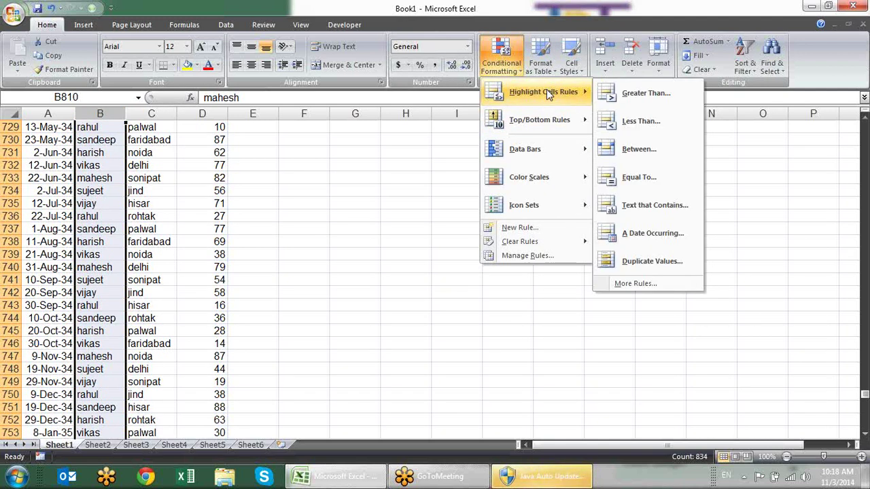
pyautogui.click(655, 205)
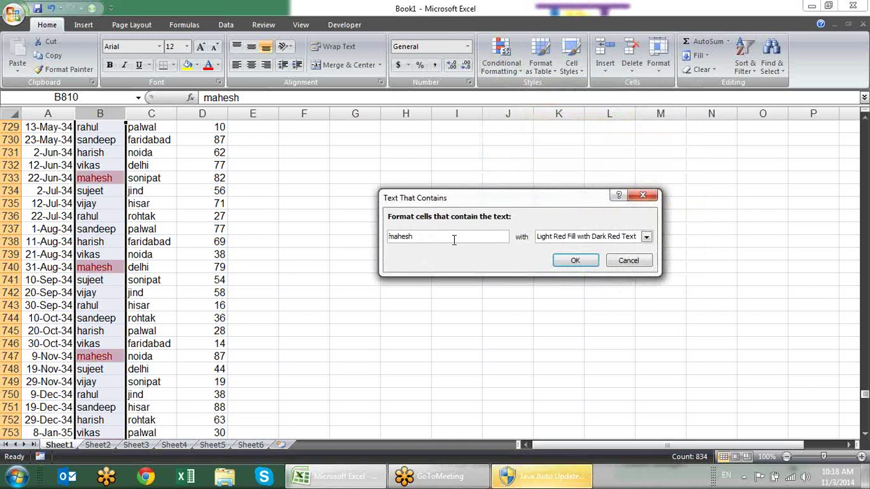
# Try 'see' as the contained text, then cancel the rule and reopen Highlight Cells Rules.
pyautogui.moveTo(420, 237); pyautogui.dragTo(369, 242)
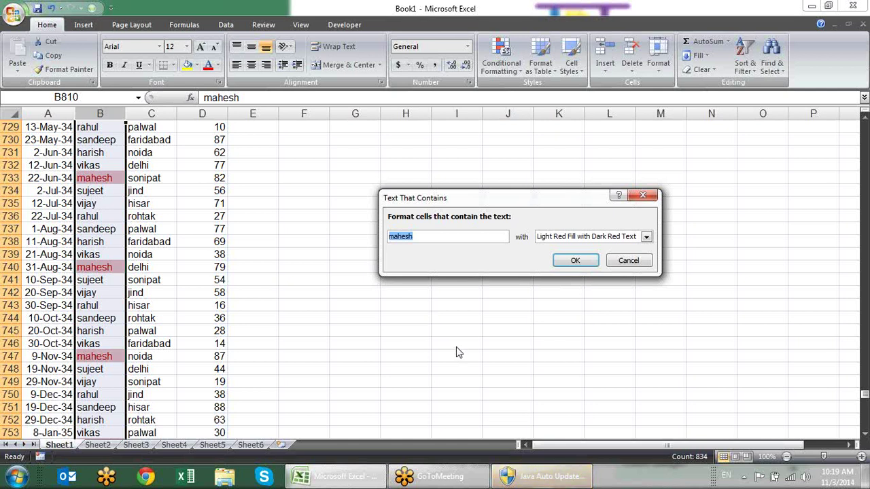
pyautogui.write('s')
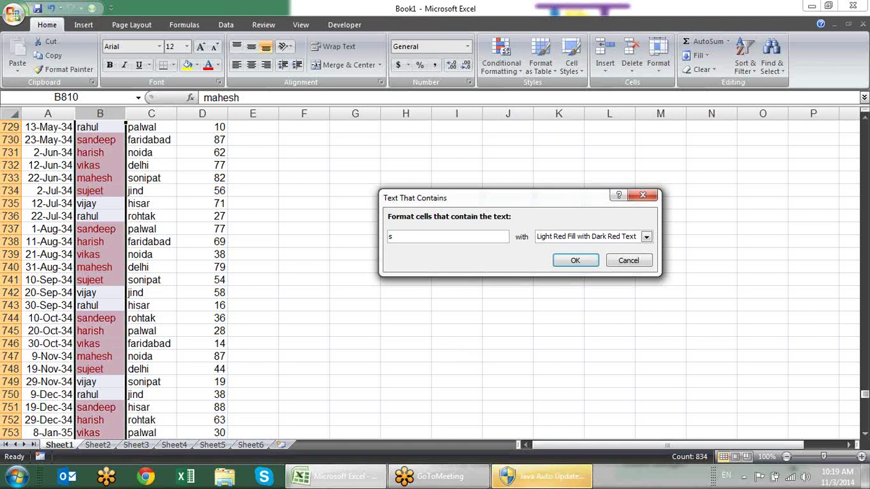
pyautogui.write('ee')
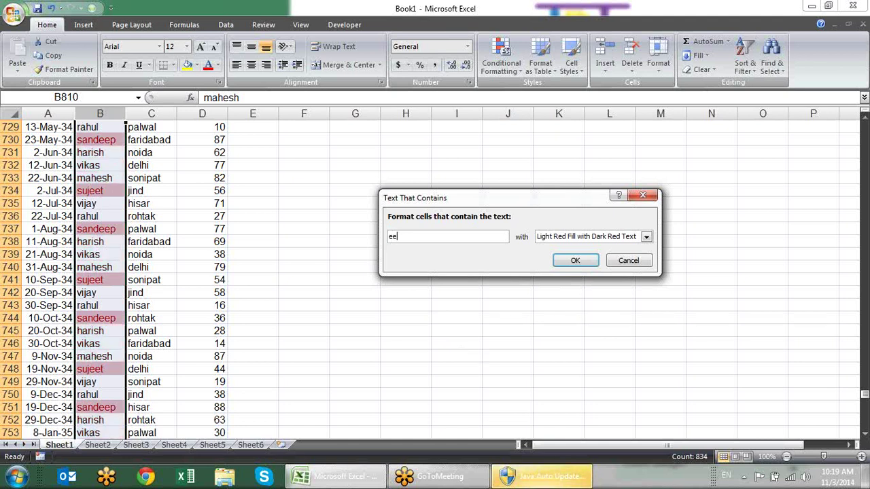
pyautogui.press('BackSpace')
pyautogui.press('BackSpace')
pyautogui.press('Escape')
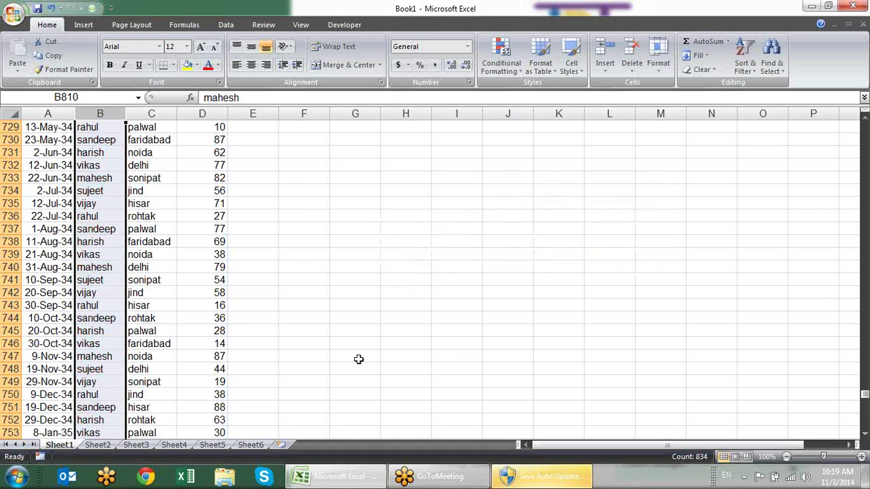
pyautogui.click(501, 58)
pyautogui.moveTo(578, 92)
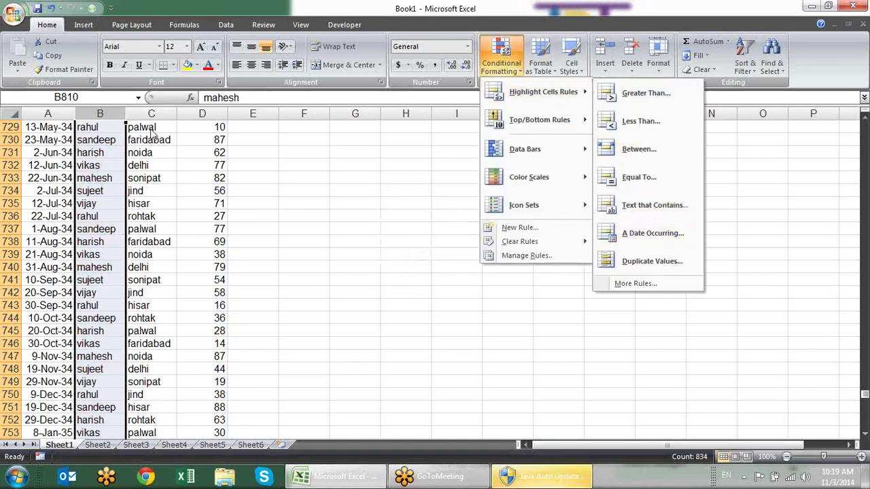
# Give column A a Yesterday date-occurring rule with light red fill and dark red text.
pyautogui.click(268, 224)
pyautogui.click(58, 109)
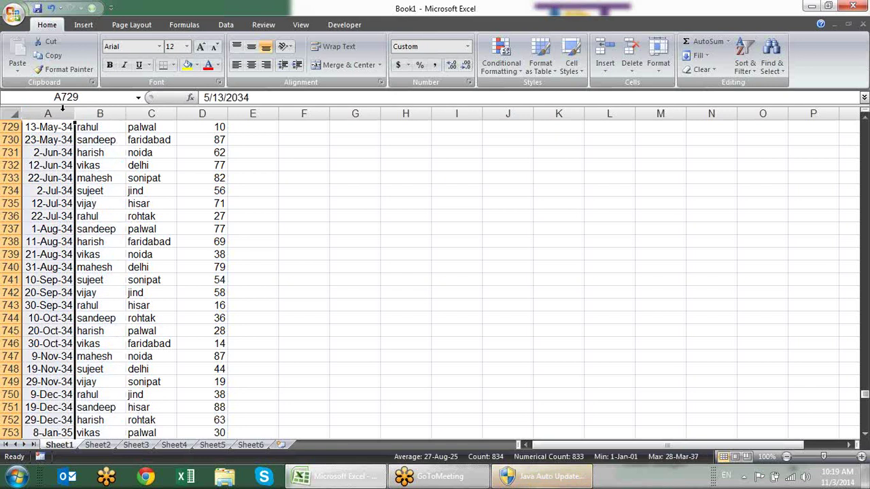
pyautogui.scroll(8, 564, 275)
pyautogui.scroll(10, 564, 274)
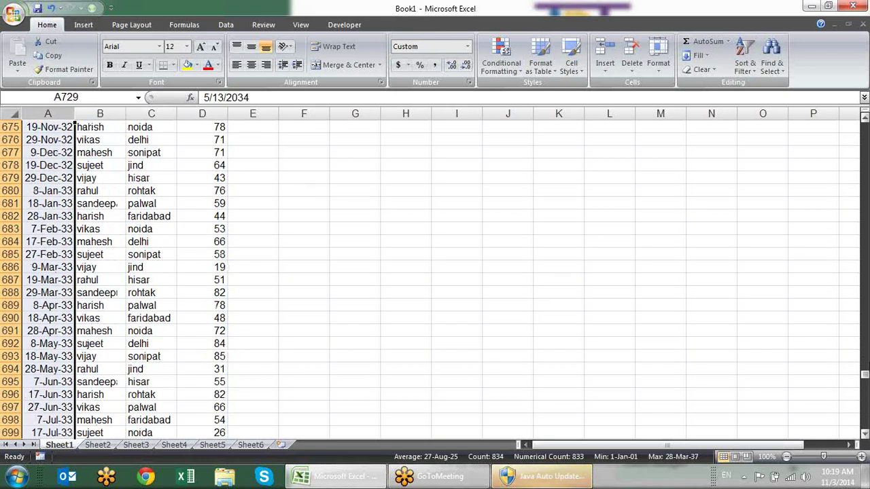
pyautogui.moveTo(865, 374); pyautogui.dragTo(865, 126)
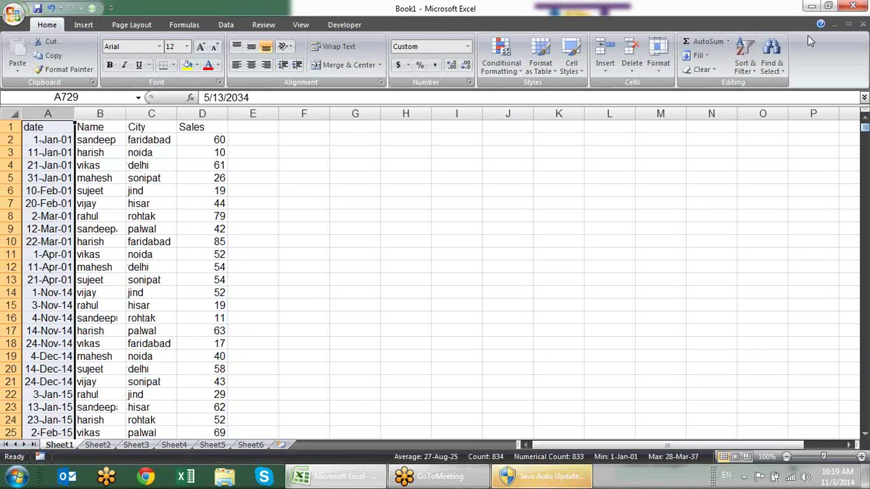
pyautogui.click(498, 65)
pyautogui.moveTo(534, 102)
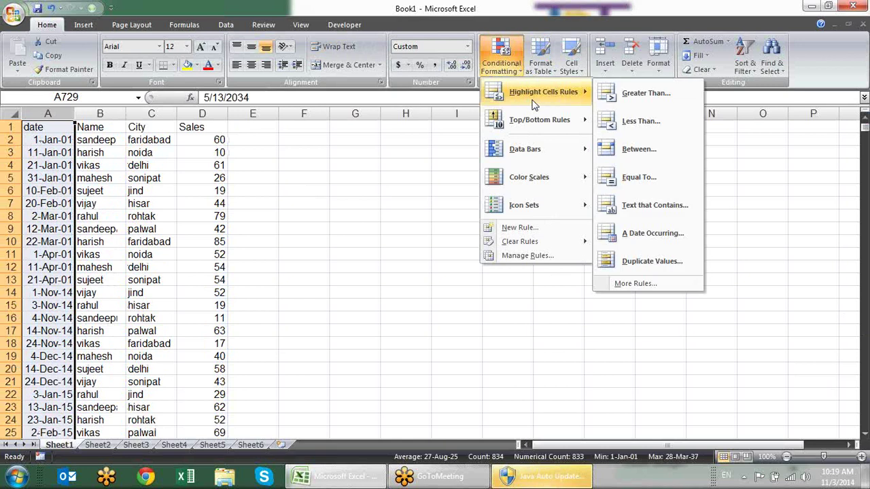
pyautogui.click(635, 233)
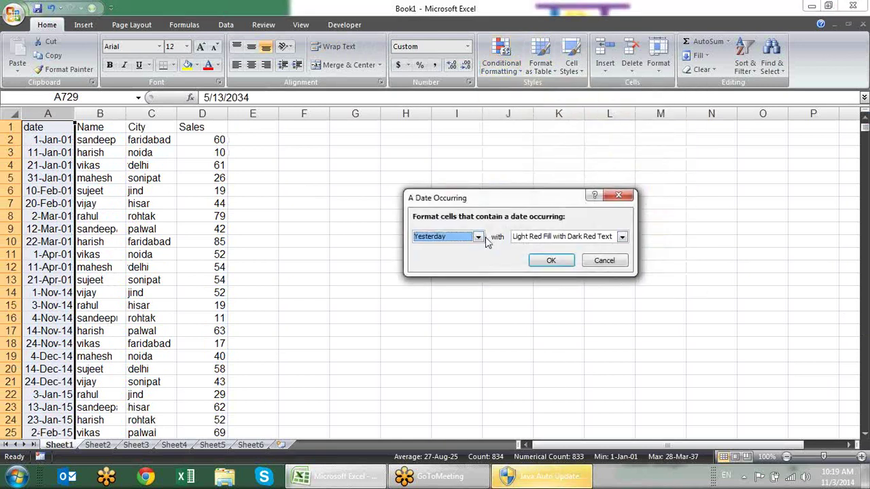
pyautogui.click(547, 261)
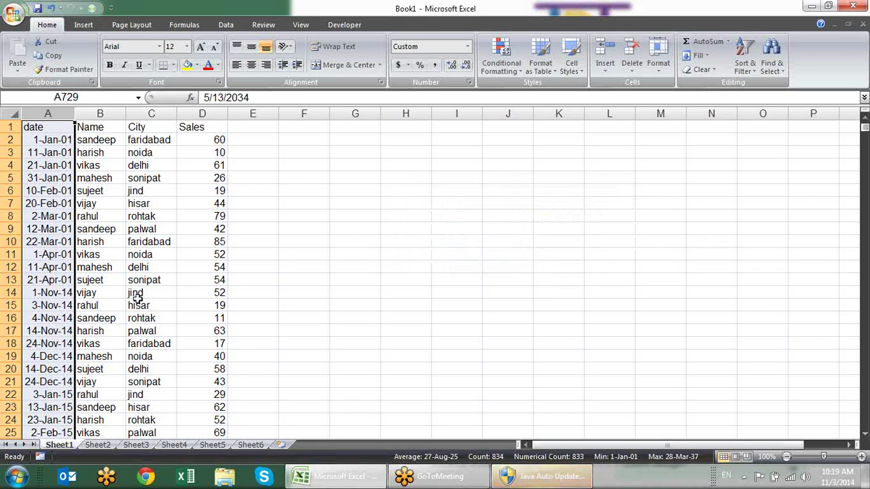
# Change the date in A14 from 1-Nov-14 to 2-Nov-14.
pyautogui.click(48, 293)
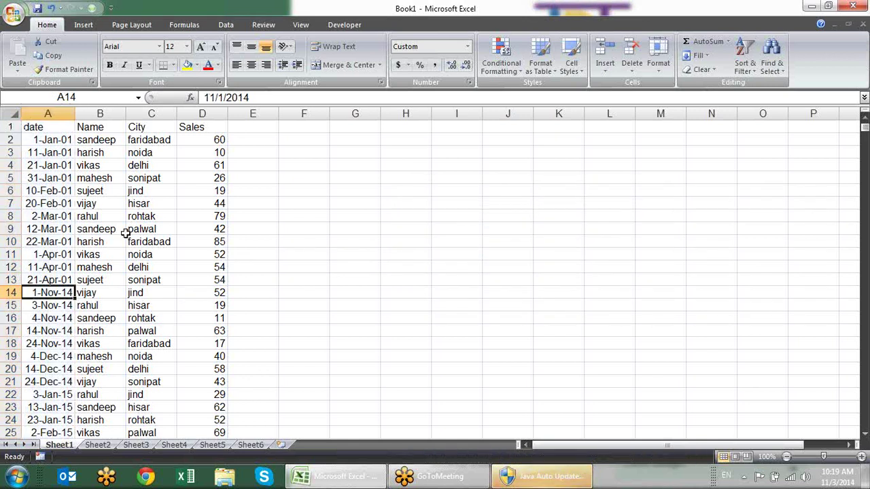
pyautogui.click(224, 98)
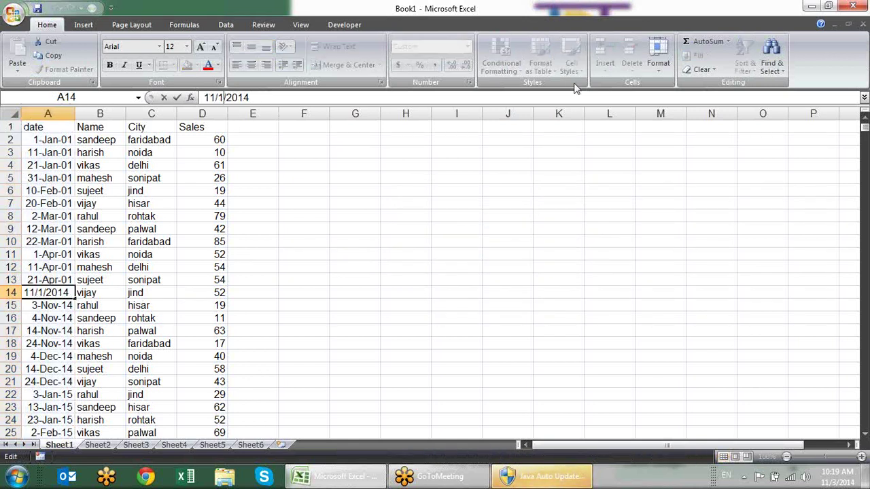
pyautogui.press('BackSpace')
pyautogui.write('2')
pyautogui.press('Return')
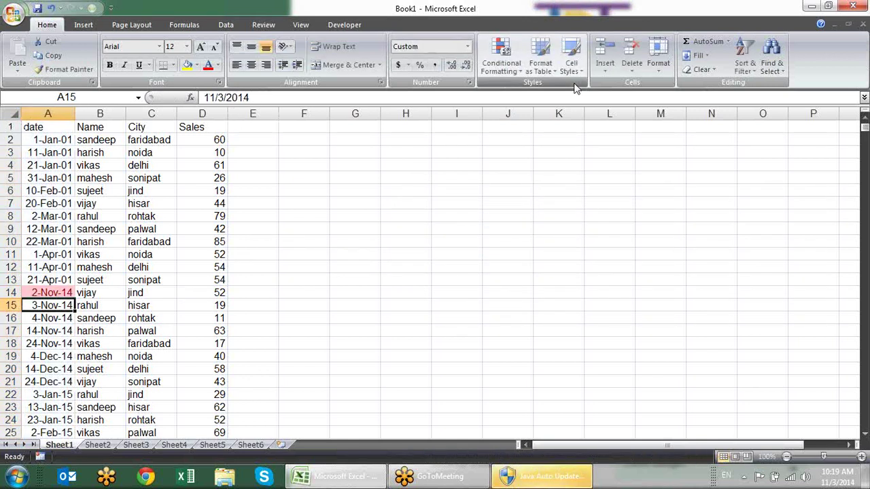
# Clear all conditional formatting rules from the sheet.
pyautogui.click(500, 65)
pyautogui.moveTo(568, 242)
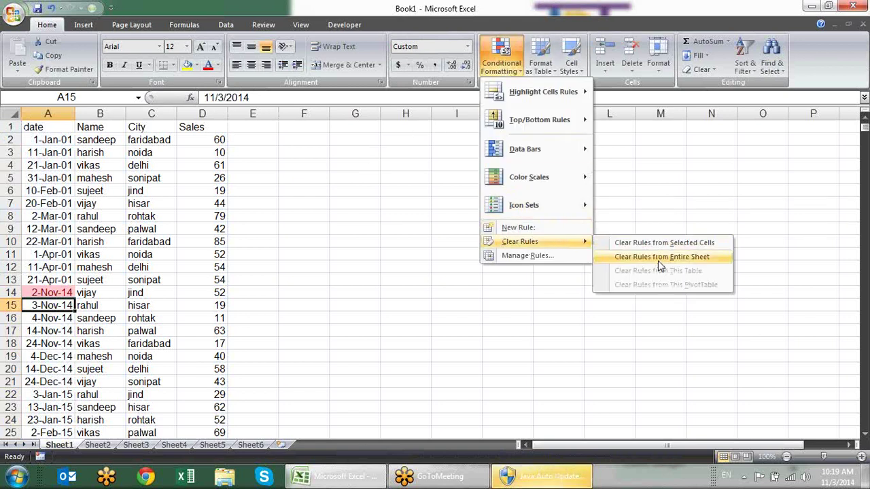
pyautogui.click(670, 256)
pyautogui.click(507, 68)
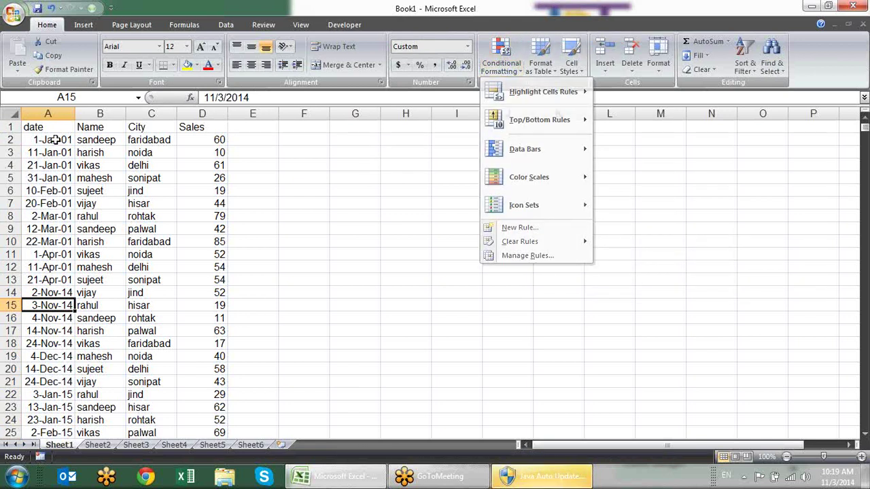
# Add a Today date-occurring rule to column A with light red fill and dark red text.
pyautogui.click(56, 133)
pyautogui.click(48, 113)
pyautogui.click(503, 62)
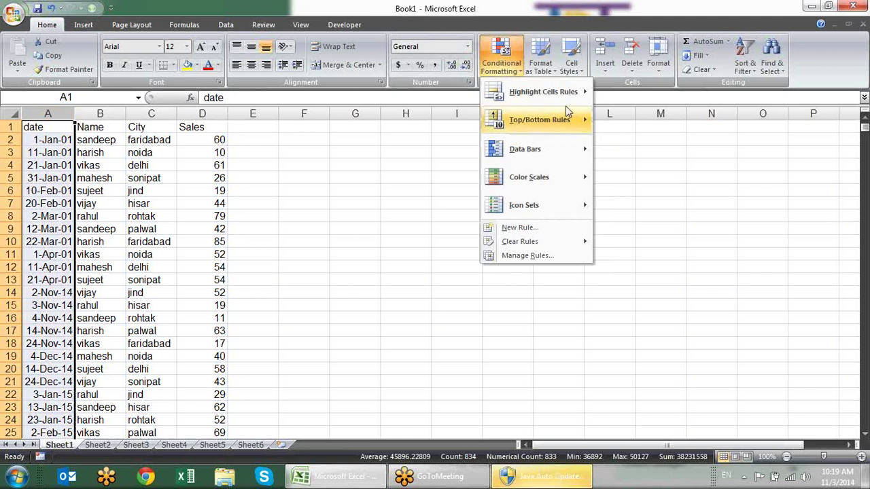
pyautogui.moveTo(544, 91)
pyautogui.click(628, 234)
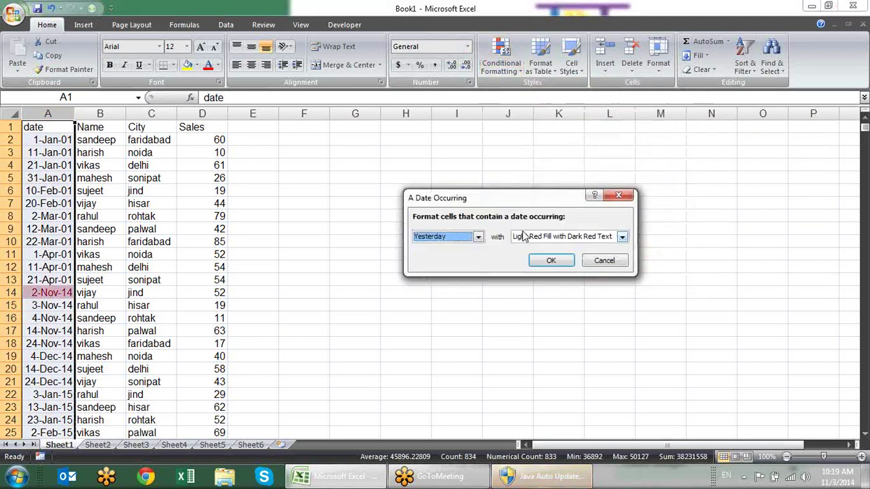
pyautogui.click(477, 236)
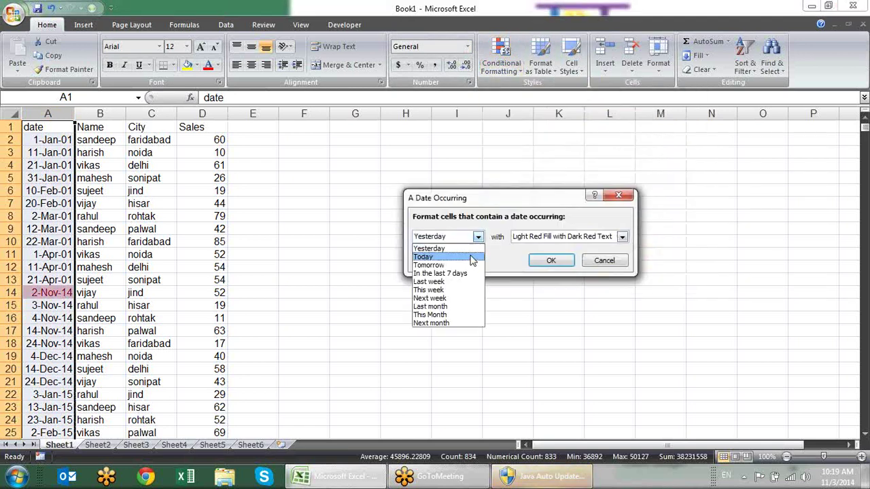
pyautogui.click(472, 259)
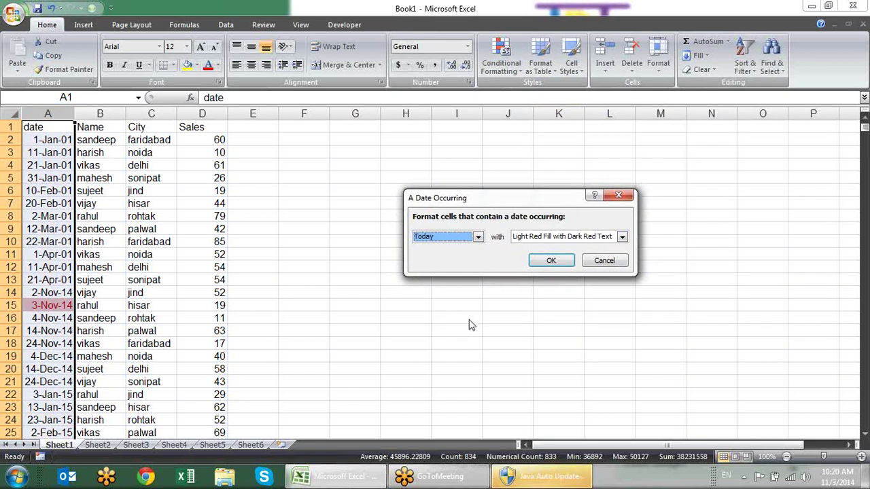
pyautogui.click(548, 264)
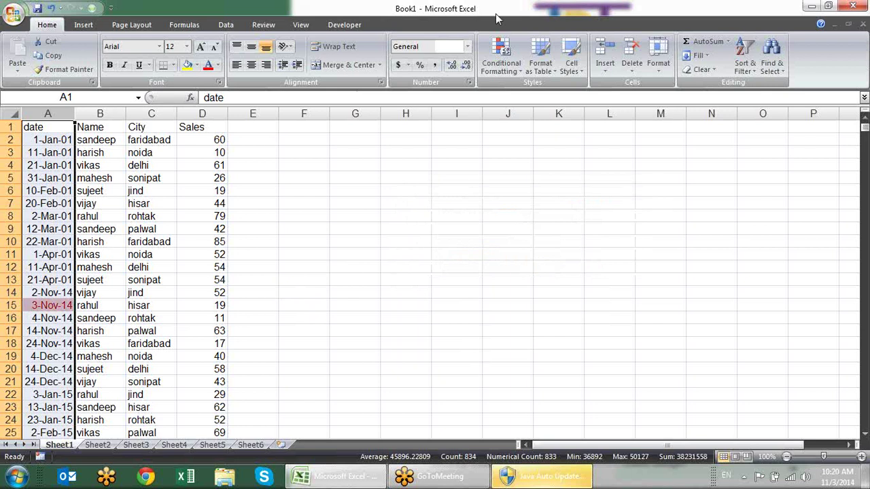
pyautogui.click(501, 60)
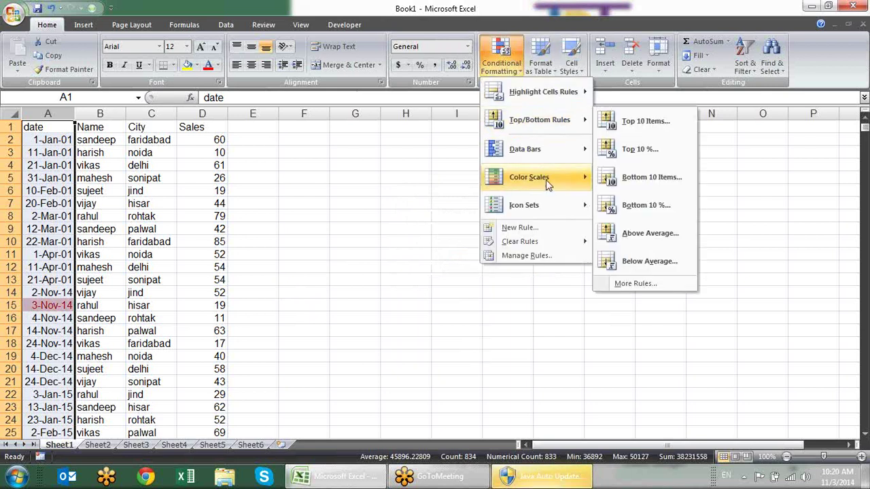
# Preview Last 7 days and Last week periods, apply a Yesterday rule, then undo it.
pyautogui.moveTo(547, 92)
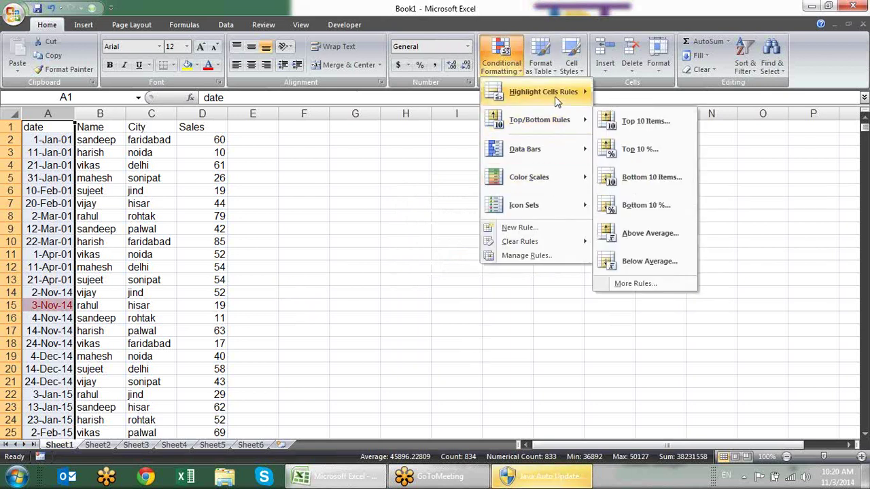
pyautogui.click(466, 232)
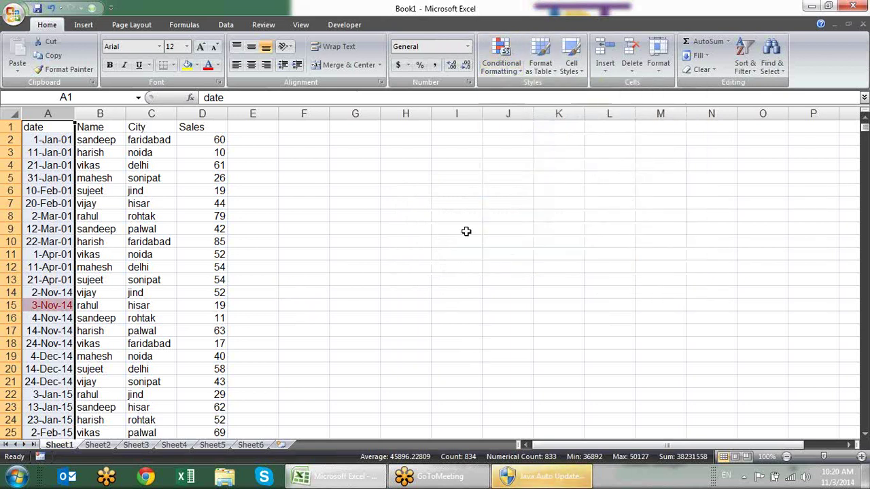
pyautogui.click(503, 59)
pyautogui.moveTo(541, 119)
pyautogui.moveTo(558, 103)
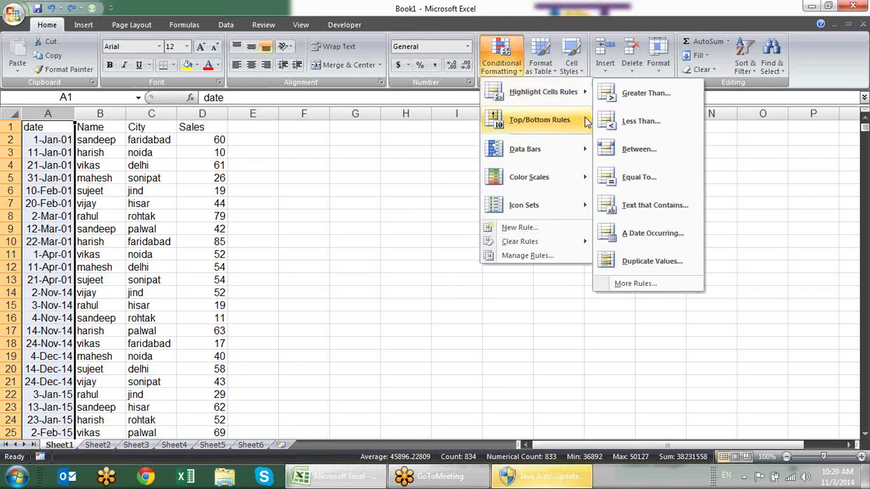
pyautogui.click(628, 232)
pyautogui.click(478, 237)
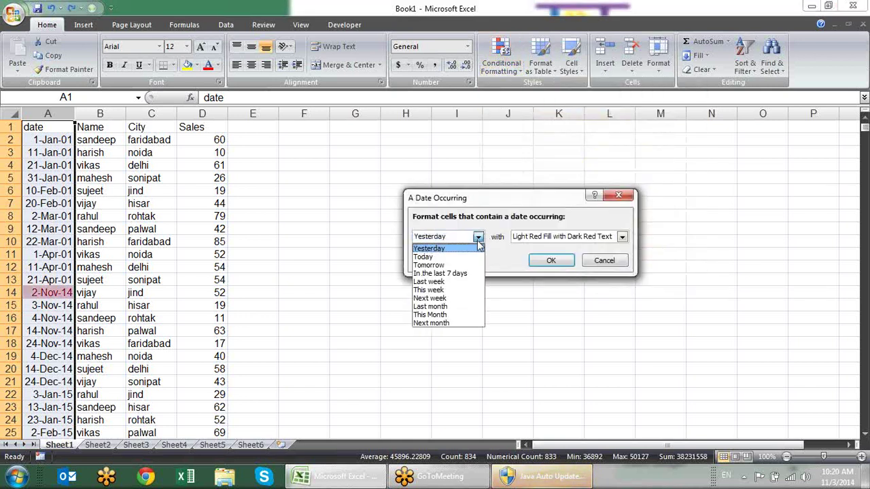
pyautogui.click(463, 274)
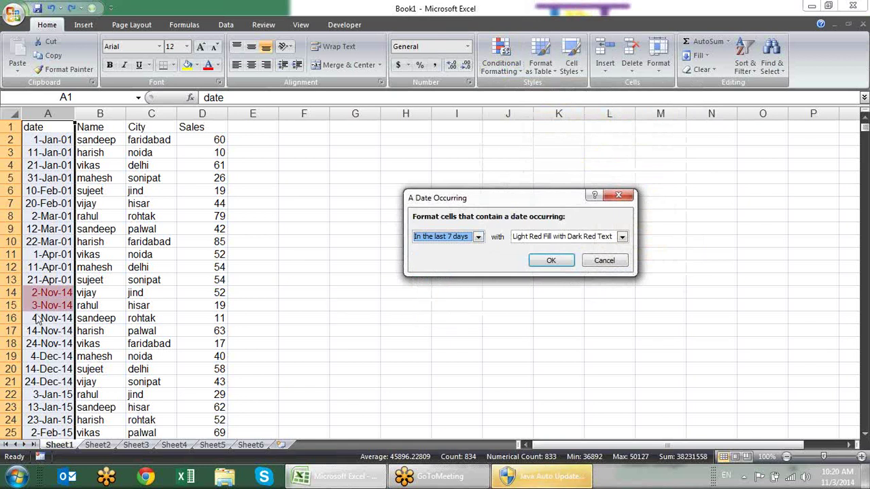
pyautogui.click(478, 238)
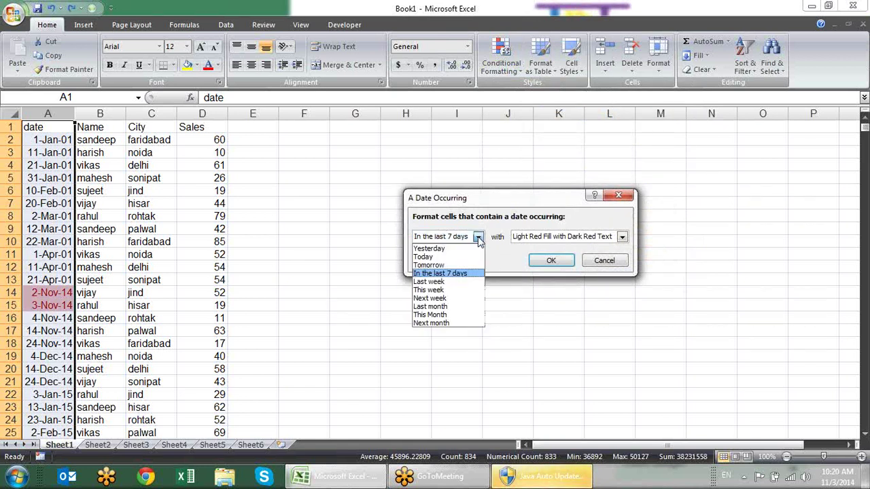
pyautogui.click(467, 282)
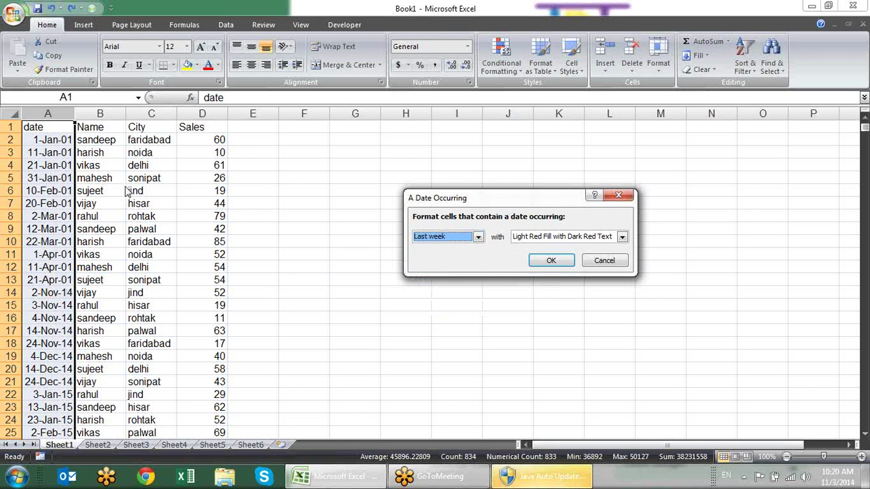
pyautogui.press('Up')
pyautogui.press('Up')
pyautogui.press('Up')
pyautogui.click(552, 259)
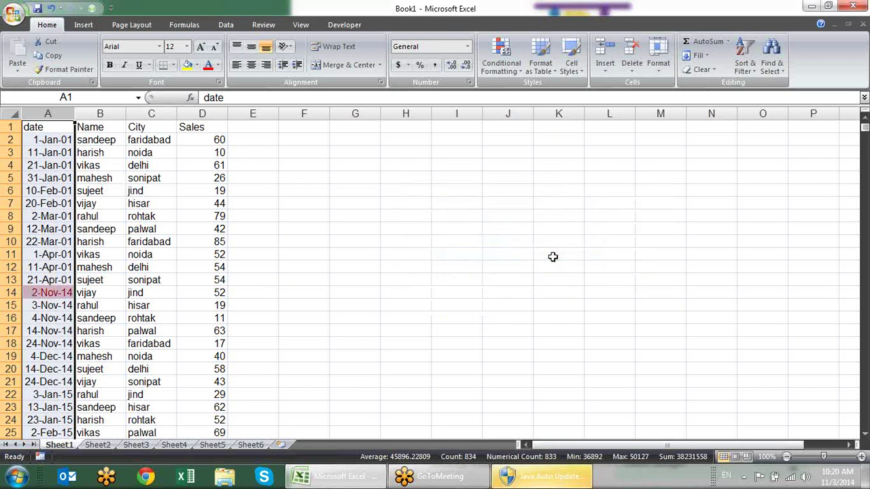
pyautogui.hotkey('ctrl', 'z')
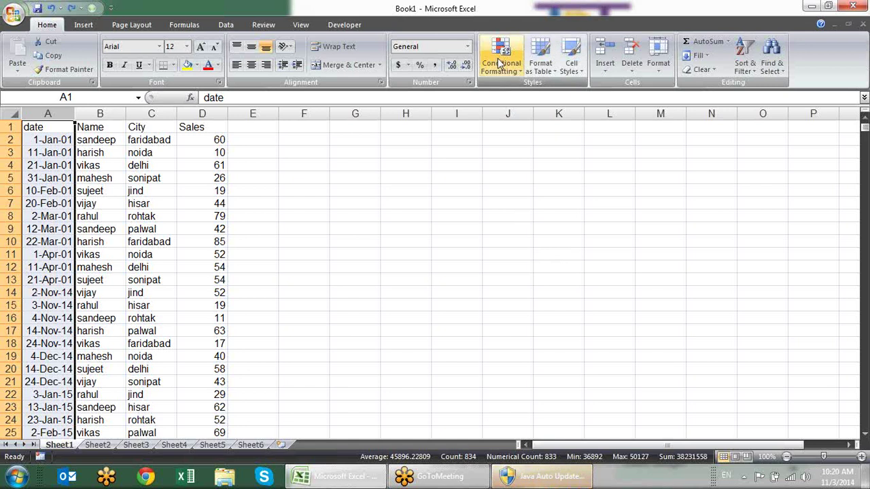
# Apply a Last week date-occurring rule with light red fill to the date column.
pyautogui.click(501, 61)
pyautogui.moveTo(589, 101)
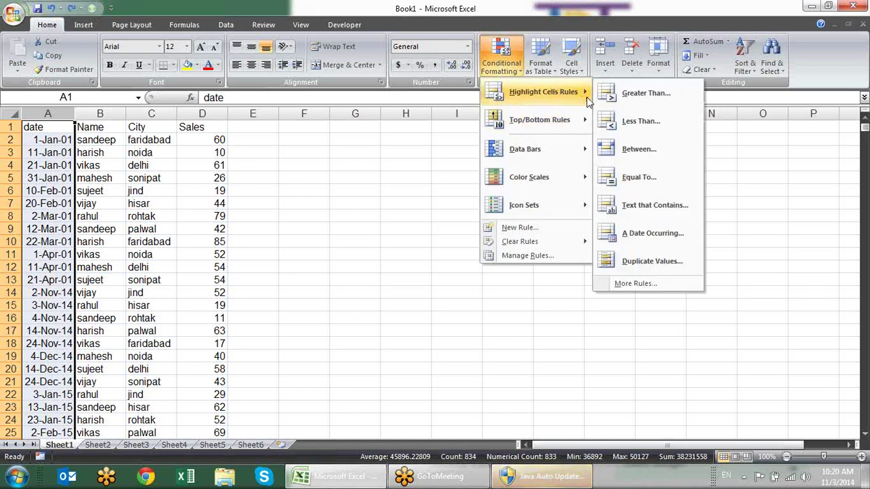
pyautogui.click(648, 232)
pyautogui.click(479, 236)
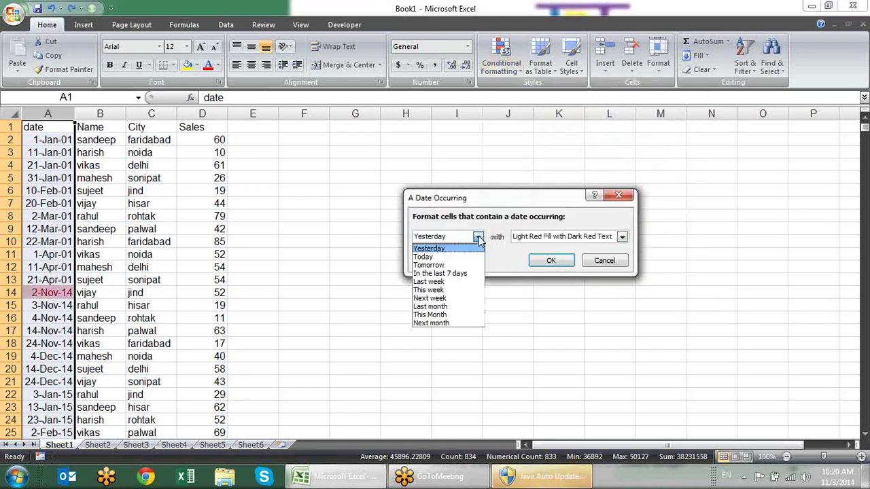
pyautogui.click(449, 282)
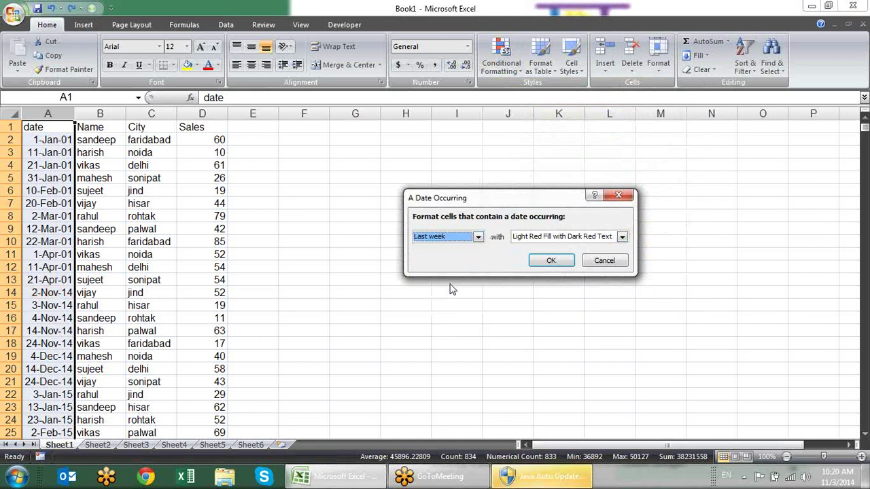
pyautogui.click(550, 261)
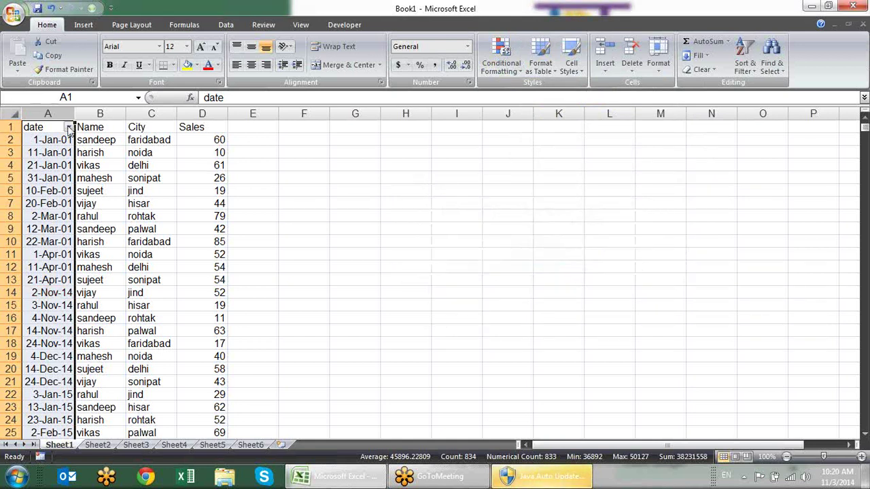
# Open the date column's filter dropdown and close it unchanged.
pyautogui.click(69, 127)
pyautogui.moveTo(111, 211)
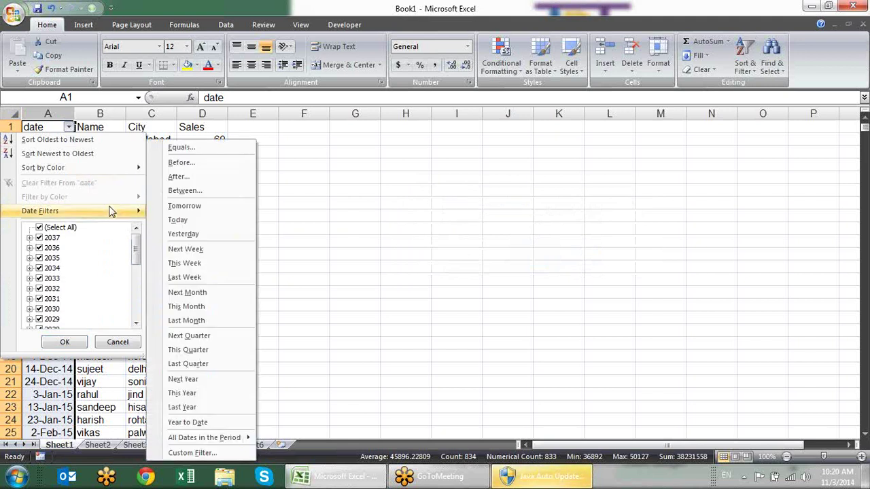
pyautogui.click(408, 220)
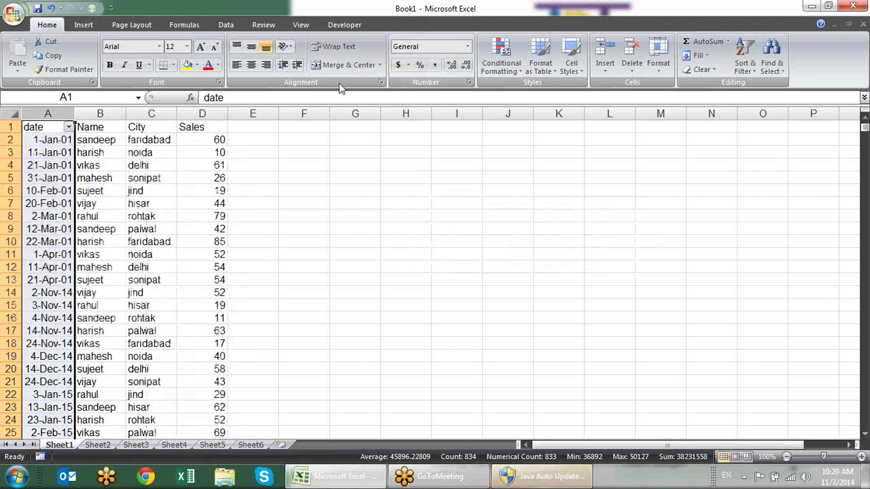
# Add a Last month date-occurring rule with light red fill to column A.
pyautogui.click(502, 70)
pyautogui.moveTo(544, 92)
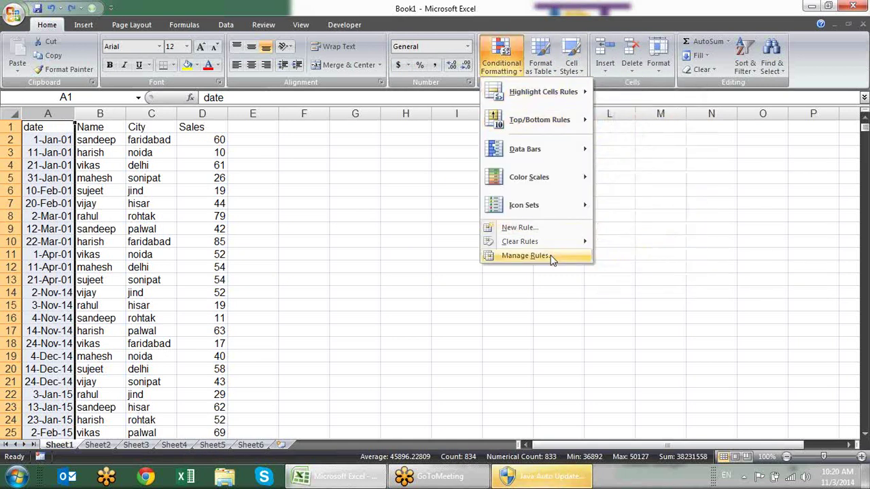
pyautogui.moveTo(575, 90)
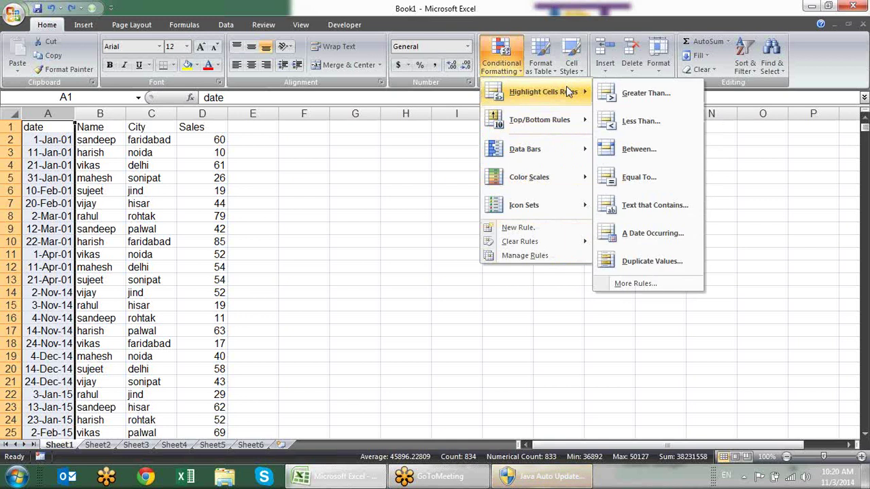
pyautogui.click(630, 233)
pyautogui.click(478, 236)
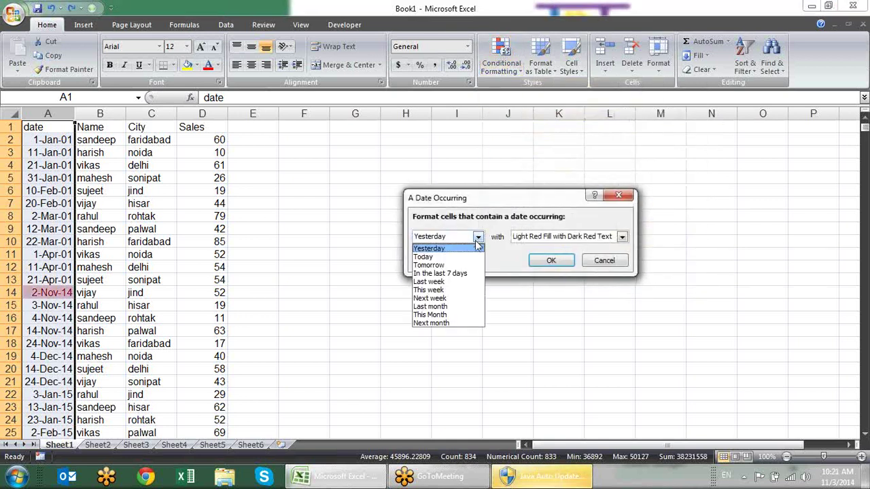
pyautogui.click(460, 307)
pyautogui.click(554, 261)
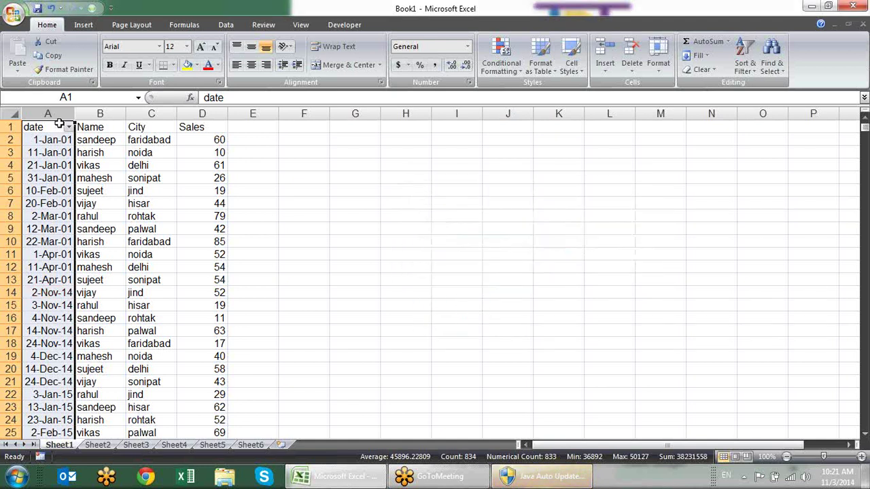
# Look through the date column's filter list again and close it without changes.
pyautogui.click(103, 190)
pyautogui.click(69, 127)
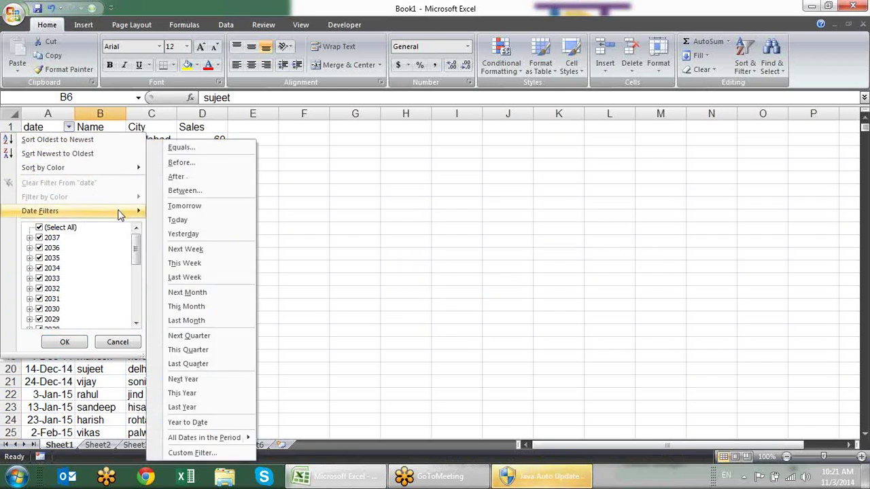
pyautogui.moveTo(135, 171)
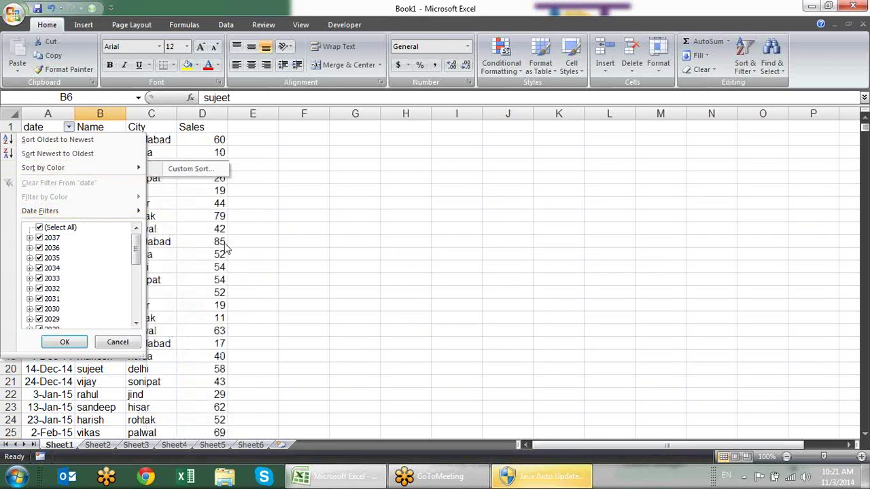
pyautogui.moveTo(136, 246); pyautogui.dragTo(134, 301)
pyautogui.click(316, 235)
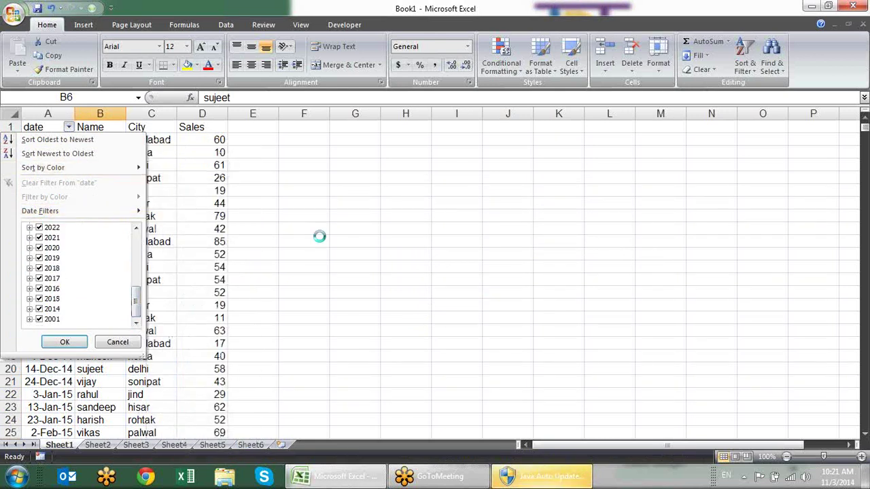
pyautogui.click(48, 253)
pyautogui.scroll(-5, 242, 188)
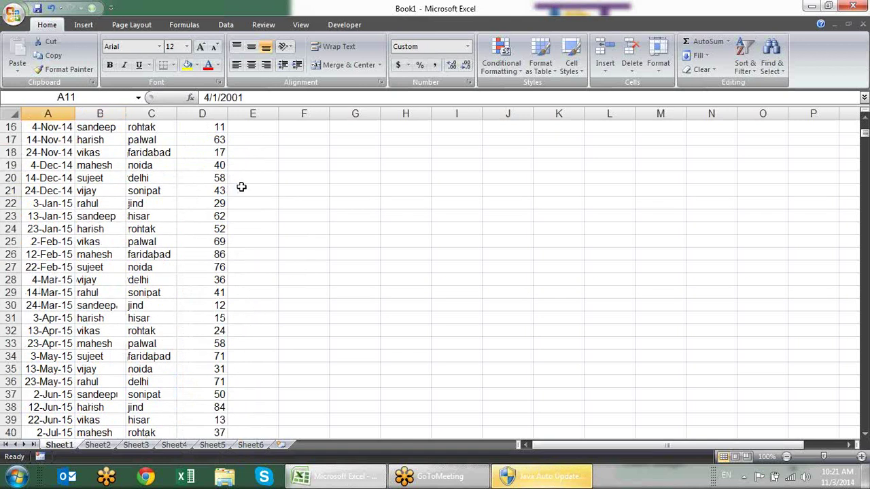
pyautogui.scroll(-6, 242, 188)
pyautogui.scroll(-1, 243, 190)
pyautogui.scroll(-10, 243, 191)
pyautogui.scroll(-4, 244, 191)
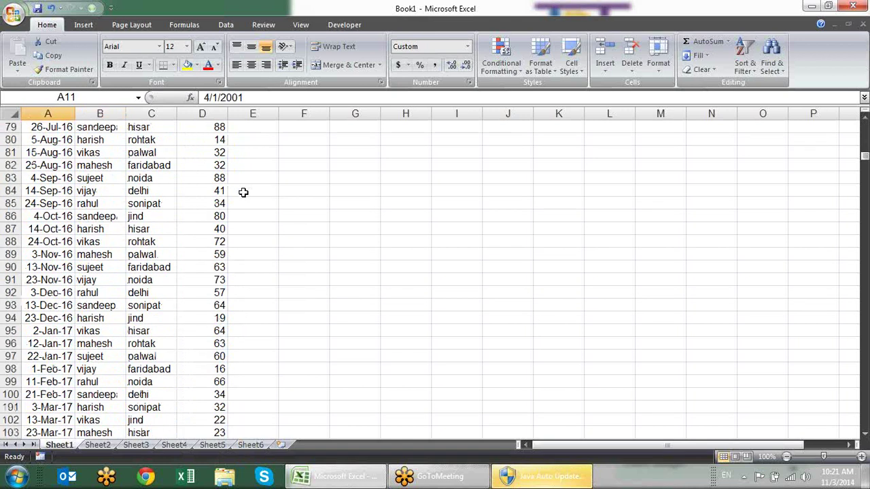
pyautogui.scroll(10, 243, 191)
pyautogui.scroll(10, 244, 192)
pyautogui.scroll(6, 243, 192)
pyautogui.scroll(-1, 243, 193)
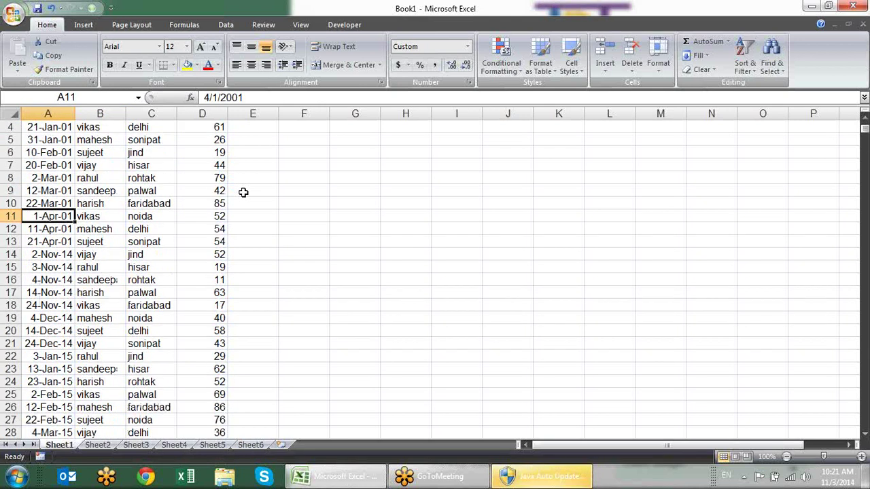
pyautogui.scroll(-1, 243, 192)
pyautogui.click(46, 304)
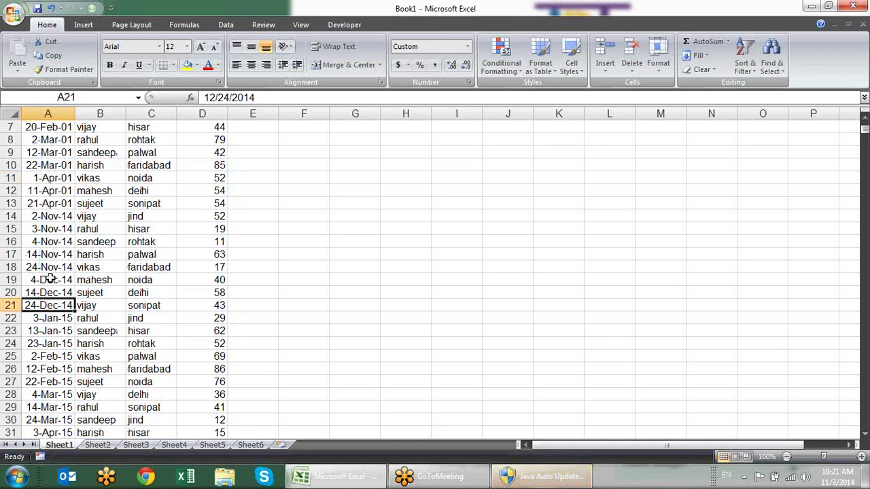
pyautogui.click(51, 280)
pyautogui.click(55, 267)
pyautogui.click(59, 242)
pyautogui.click(64, 216)
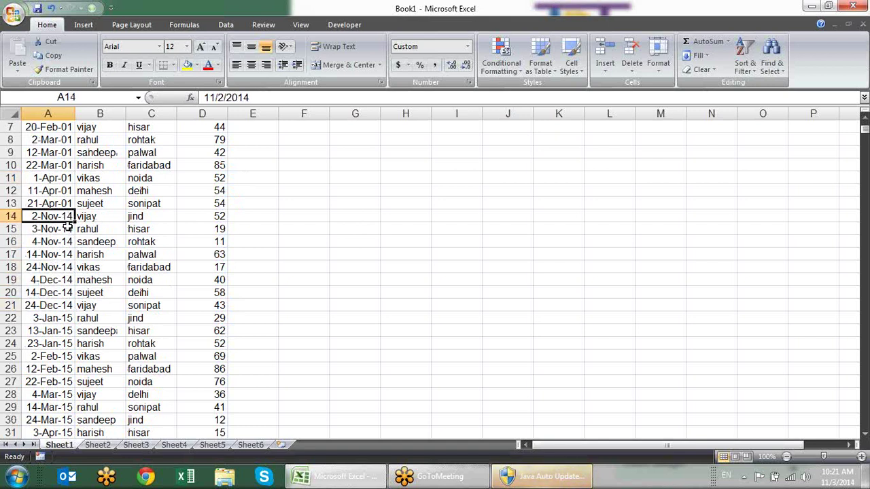
pyautogui.click(68, 229)
pyautogui.click(61, 295)
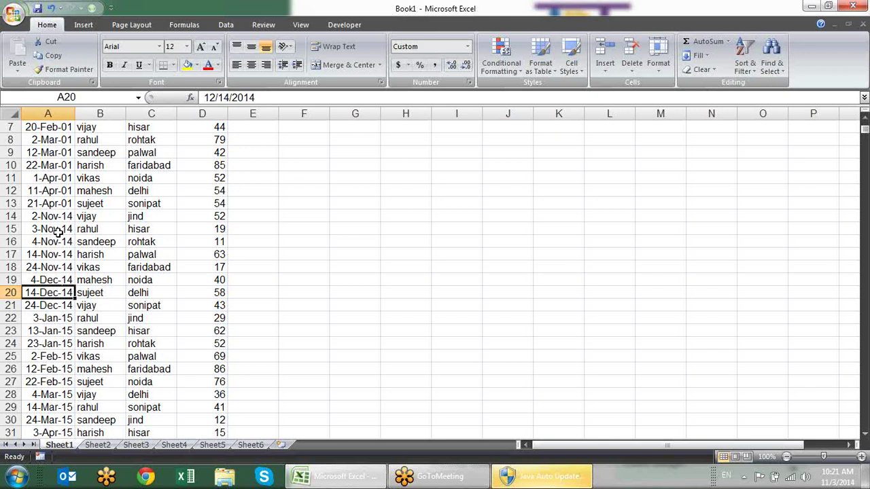
pyautogui.scroll(2, 66, 215)
# Try a +10 formula in A6, which raises a circular reference warning, and dismiss it.
pyautogui.click(57, 193)
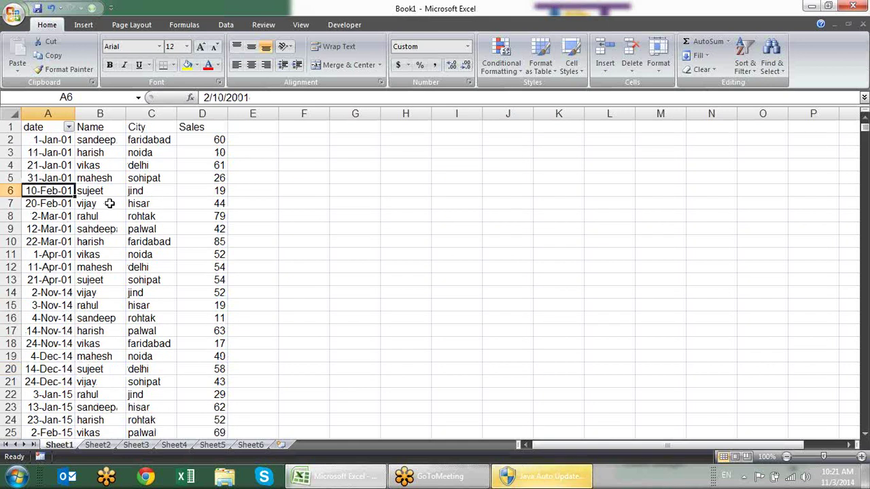
pyautogui.write('=')
pyautogui.hotkey('shift', 'Up')
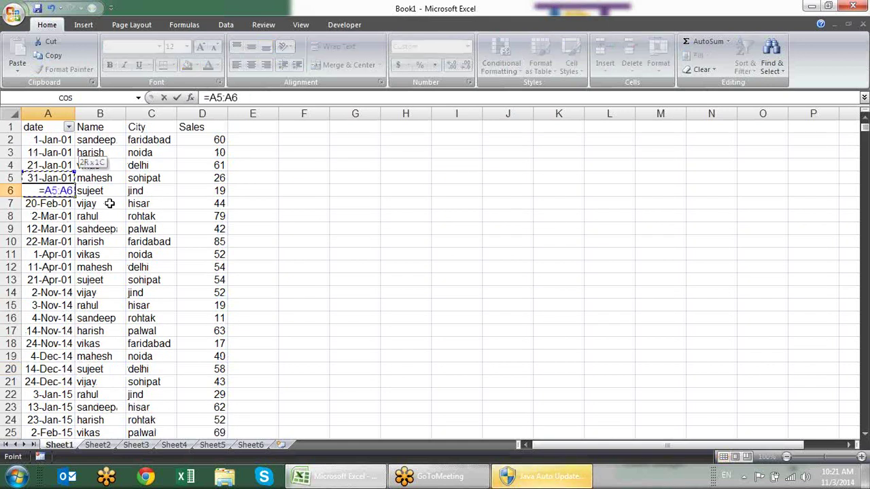
pyautogui.write('+10')
pyautogui.press('Return')
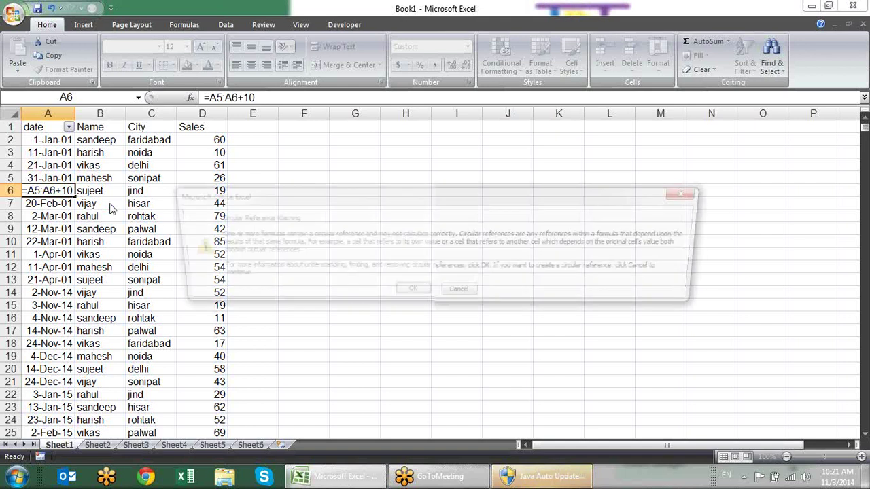
pyautogui.press('Return')
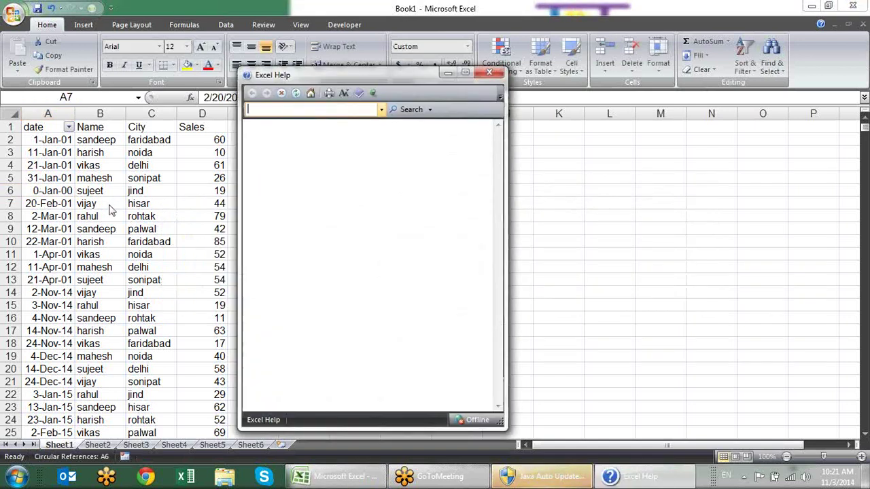
pyautogui.click(489, 72)
# Enter =A5+10 in A6 and fill it down the date column.
pyautogui.click(63, 191)
pyautogui.write('=')
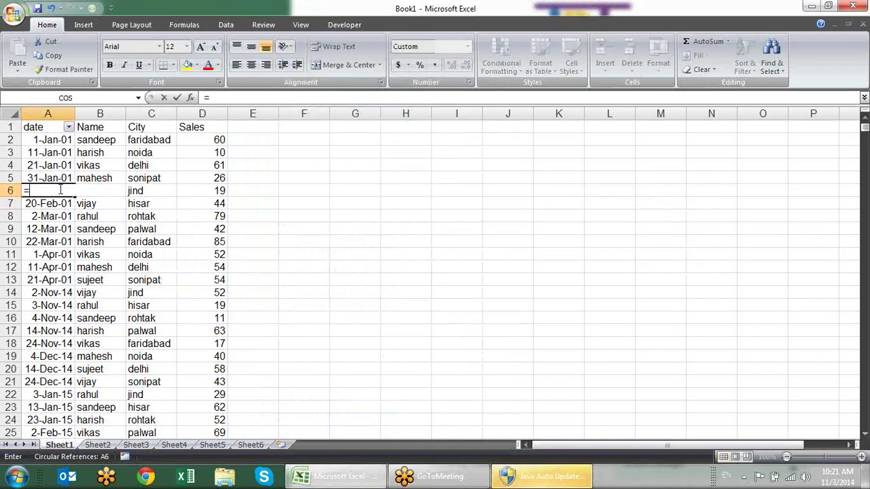
pyautogui.press('Up')
pyautogui.write('+1')
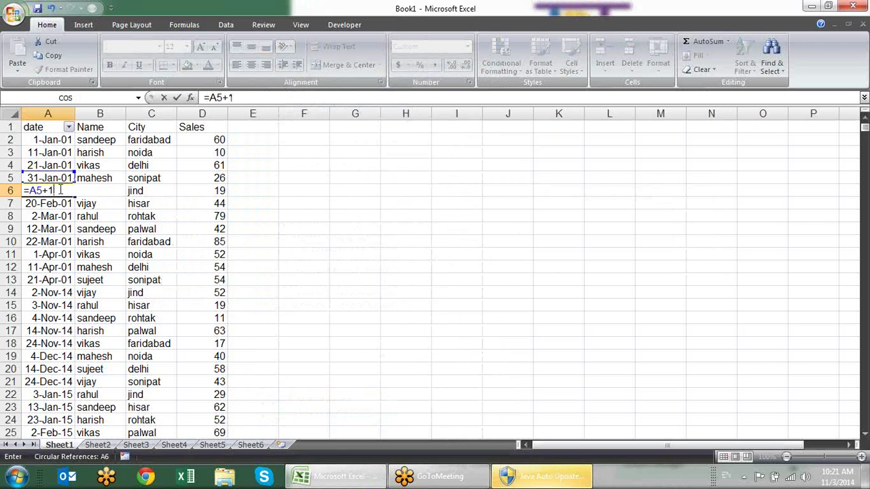
pyautogui.write('0')
pyautogui.press('Return')
pyautogui.click(65, 191)
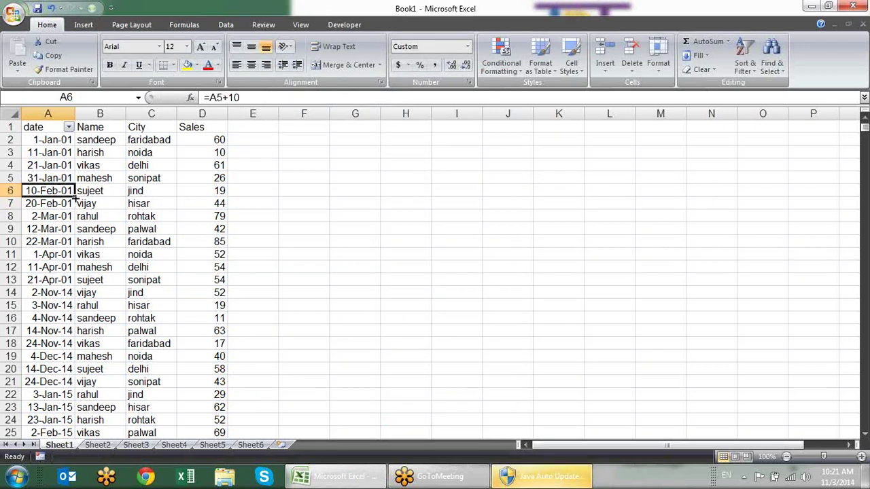
pyautogui.doubleClick(74, 196)
# Replace the date column's formulas with their fixed values via Paste Special > Values.
pyautogui.hotkey('ctrl', 'c')
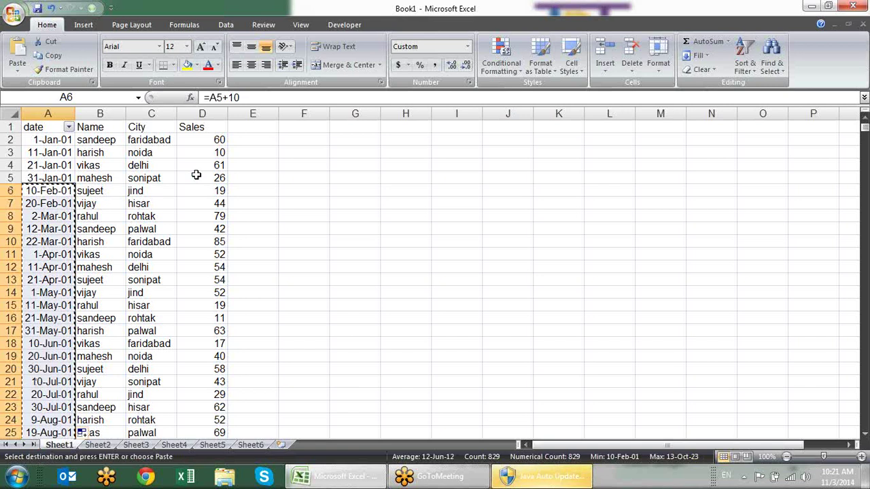
pyautogui.hotkey('alt', 'e')
pyautogui.press('s')
pyautogui.press('v')
pyautogui.press('Return')
pyautogui.press('Escape')
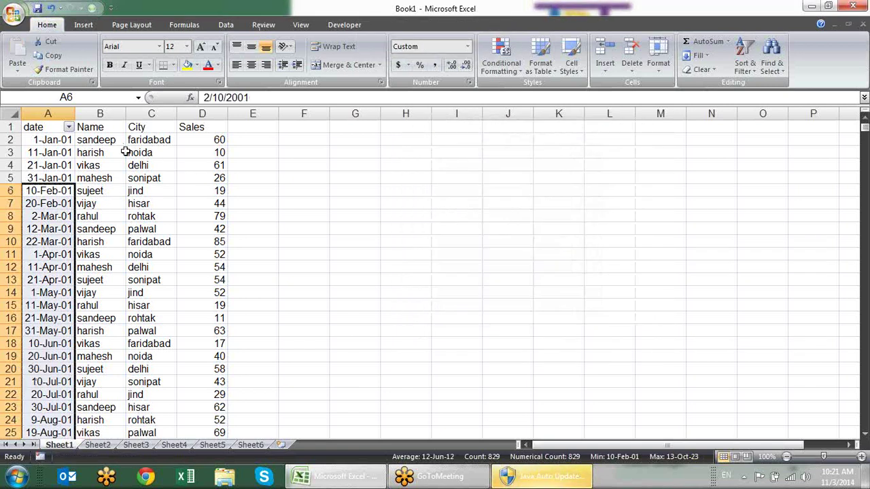
pyautogui.click(30, 178)
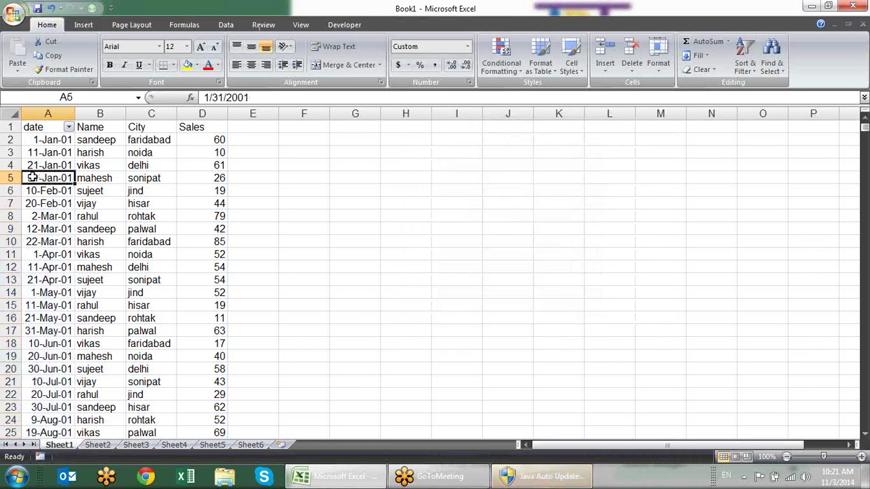
# Filter the date column by pink fill colour, then remove that colour filter.
pyautogui.click(69, 128)
pyautogui.moveTo(88, 199)
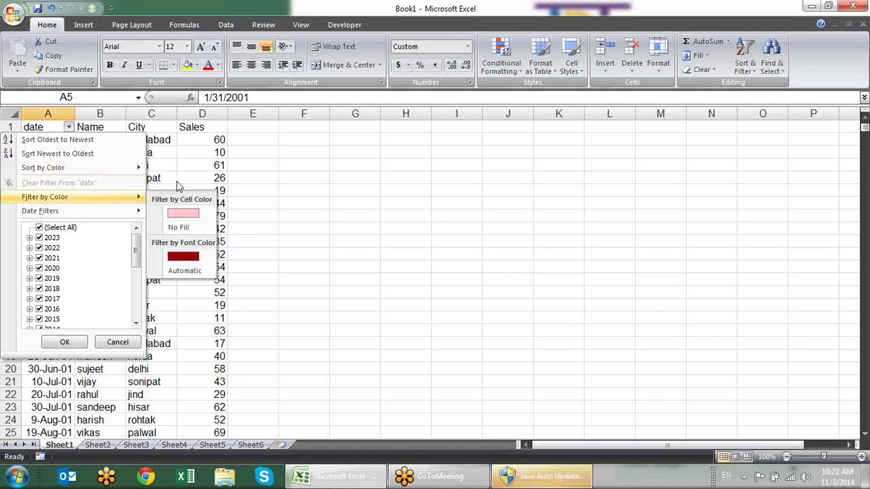
pyautogui.click(182, 213)
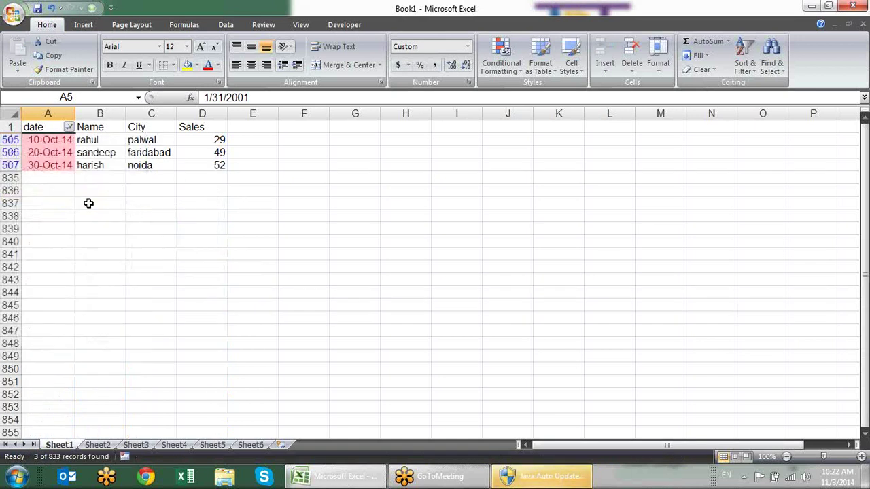
pyautogui.click(70, 128)
pyautogui.moveTo(73, 201)
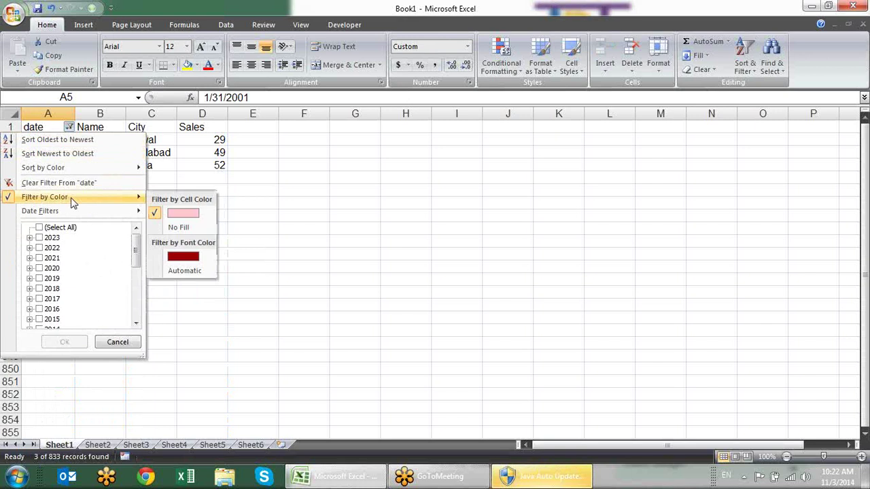
pyautogui.click(177, 213)
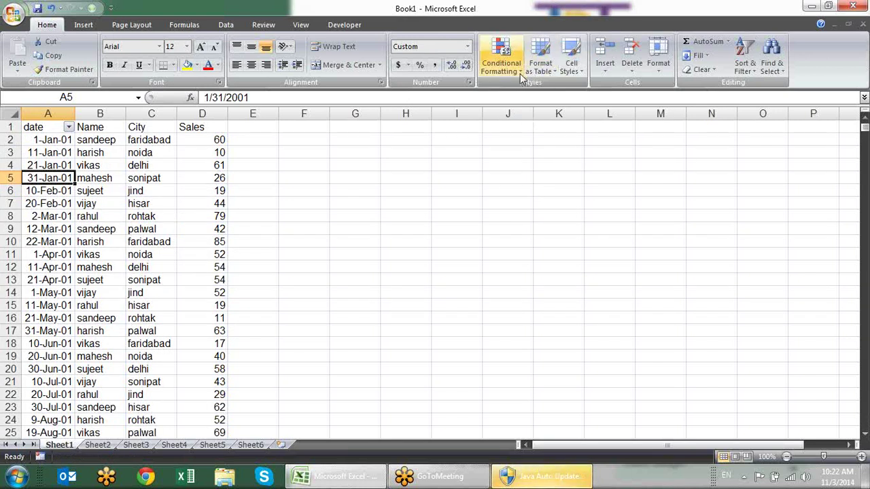
# Clear conditional formatting rules from the entire sheet.
pyautogui.click(502, 62)
pyautogui.moveTo(574, 242)
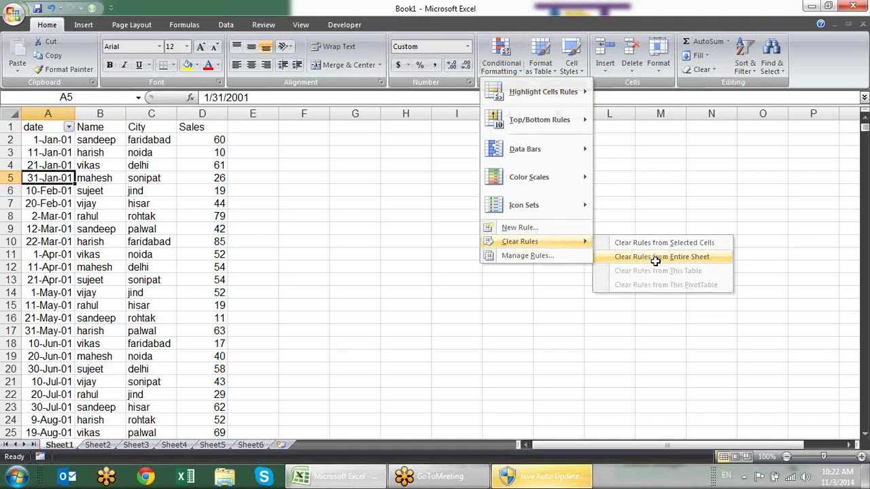
pyautogui.click(657, 256)
pyautogui.click(501, 61)
pyautogui.moveTo(543, 92)
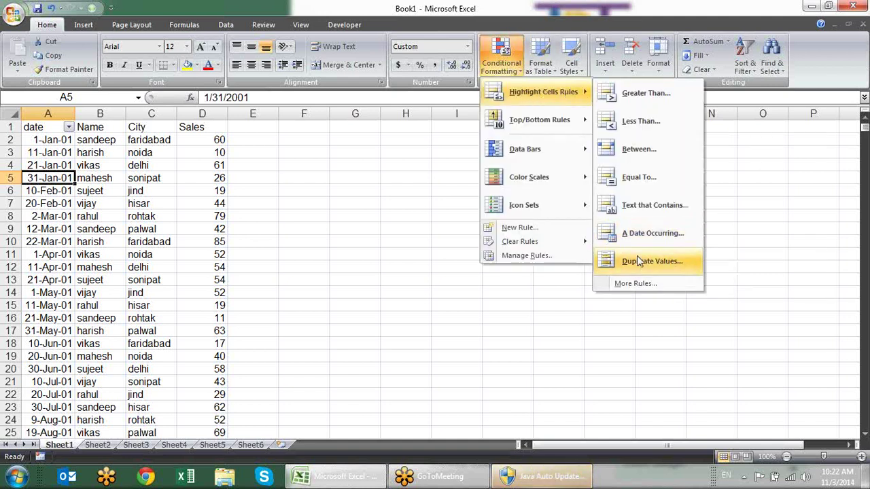
pyautogui.click(329, 260)
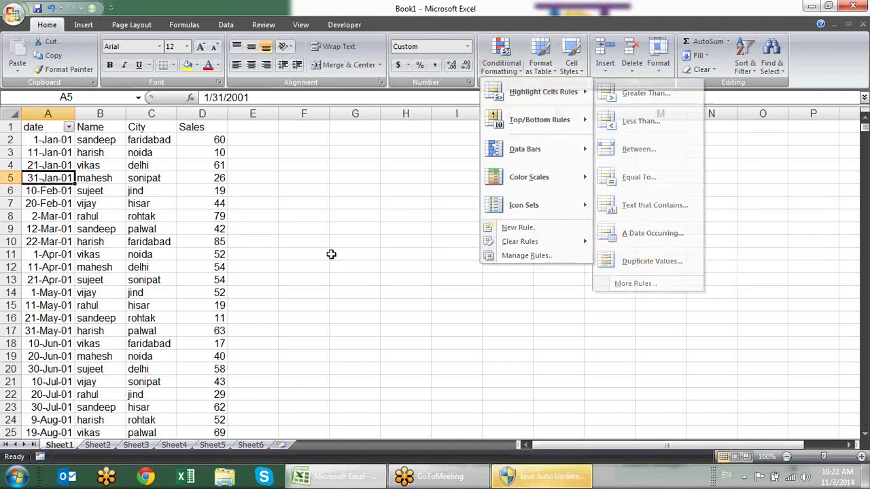
pyautogui.click(201, 114)
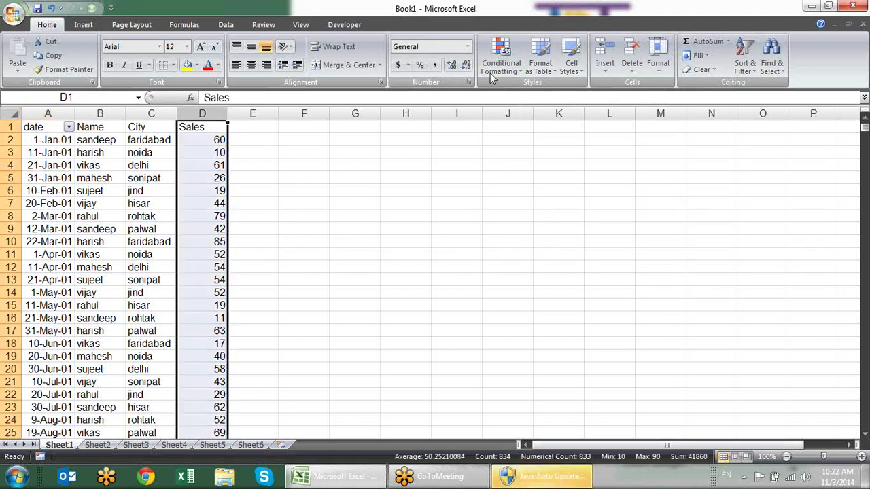
pyautogui.click(519, 72)
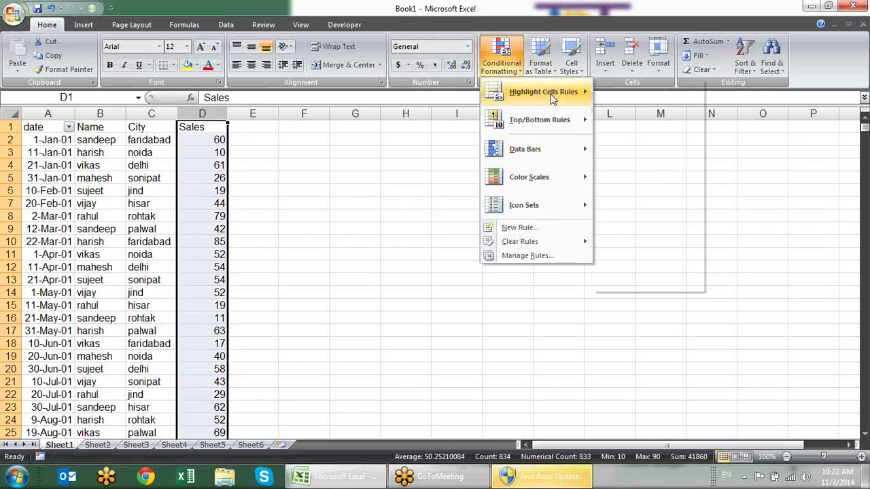
pyautogui.moveTo(544, 92)
pyautogui.click(652, 262)
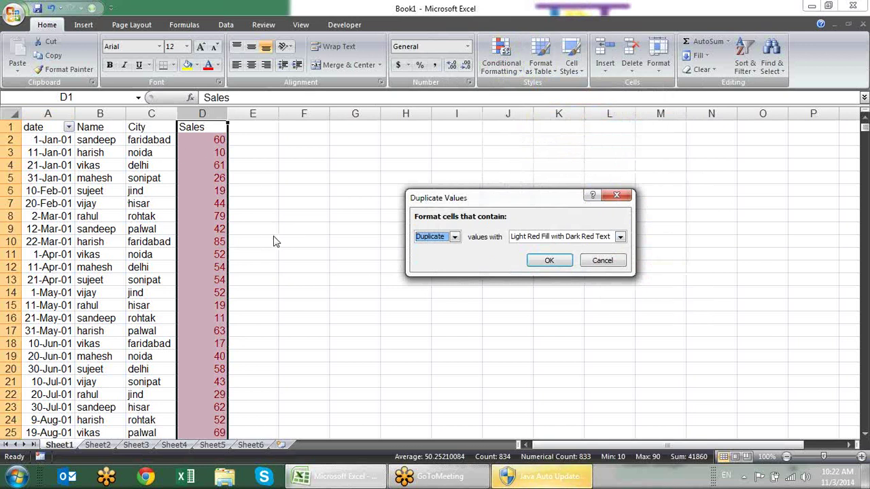
pyautogui.click(595, 261)
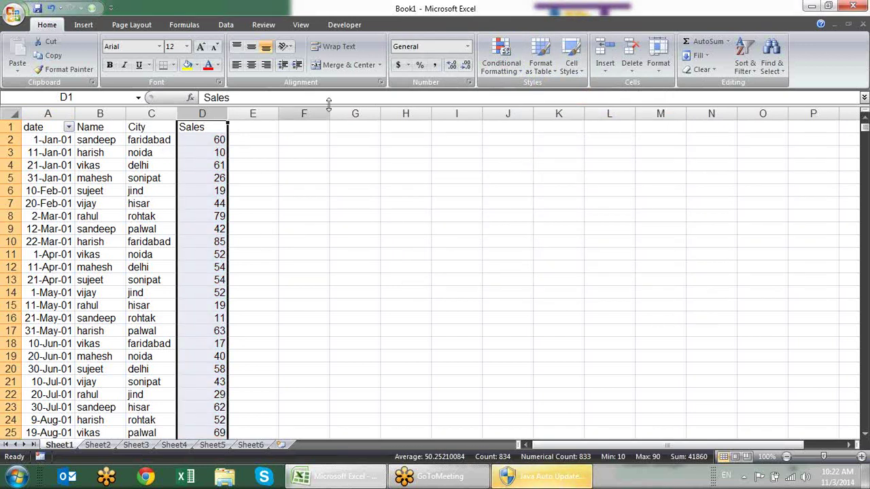
pyautogui.click(515, 71)
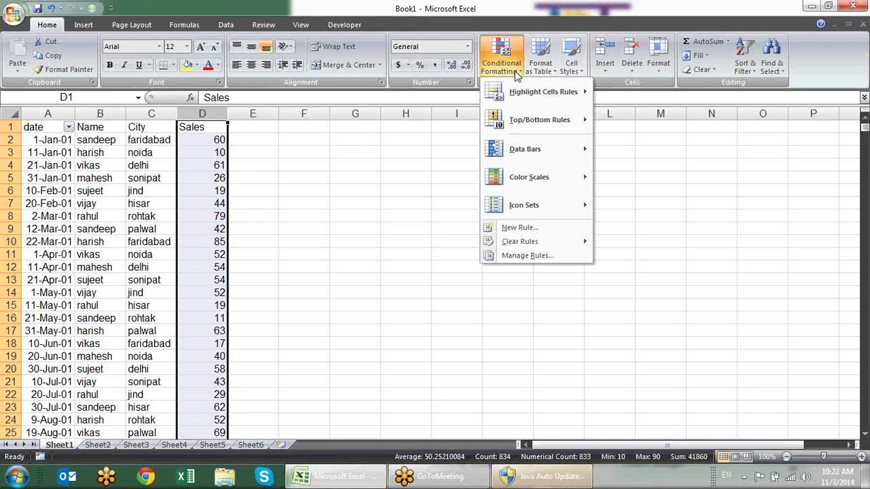
pyautogui.moveTo(581, 93)
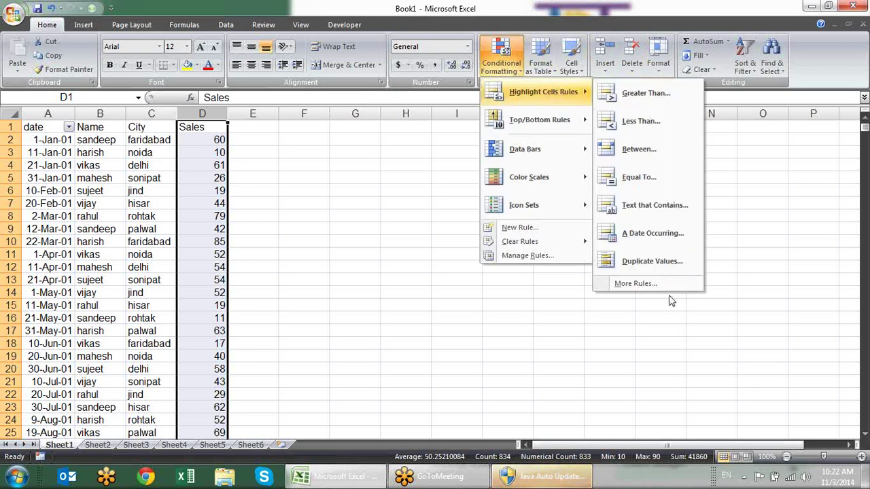
pyautogui.click(652, 261)
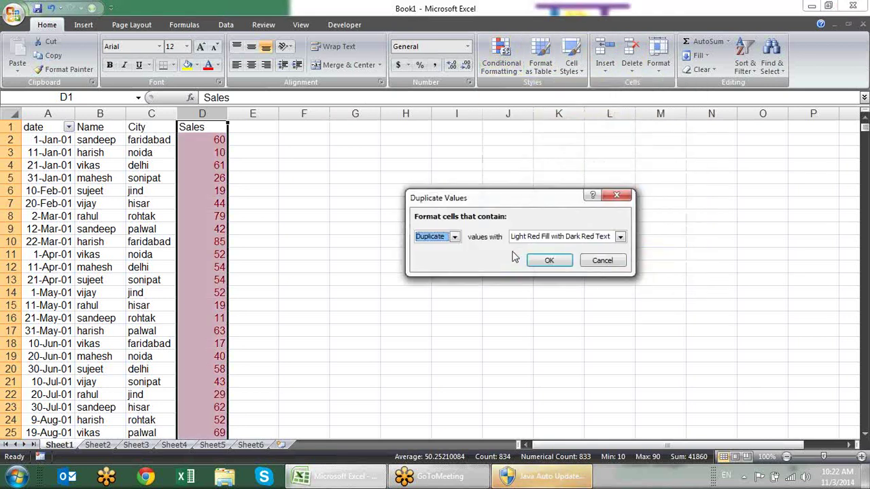
pyautogui.click(454, 238)
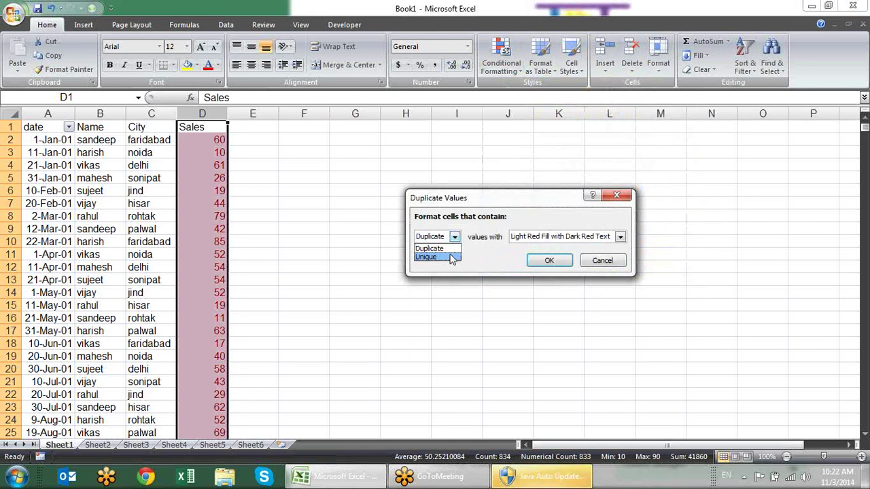
pyautogui.click(450, 257)
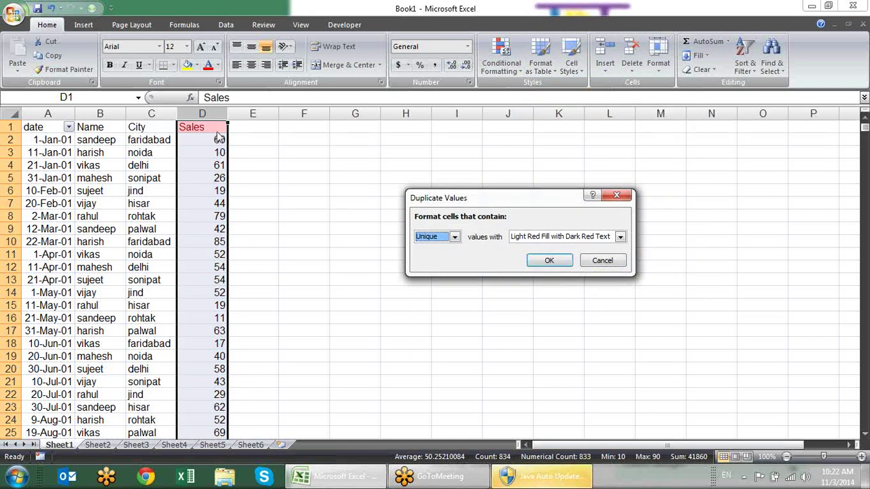
pyautogui.click(615, 264)
# Highlight the top 15 Sales values in D2:D834 with light red fill and dark red text.
pyautogui.click(499, 70)
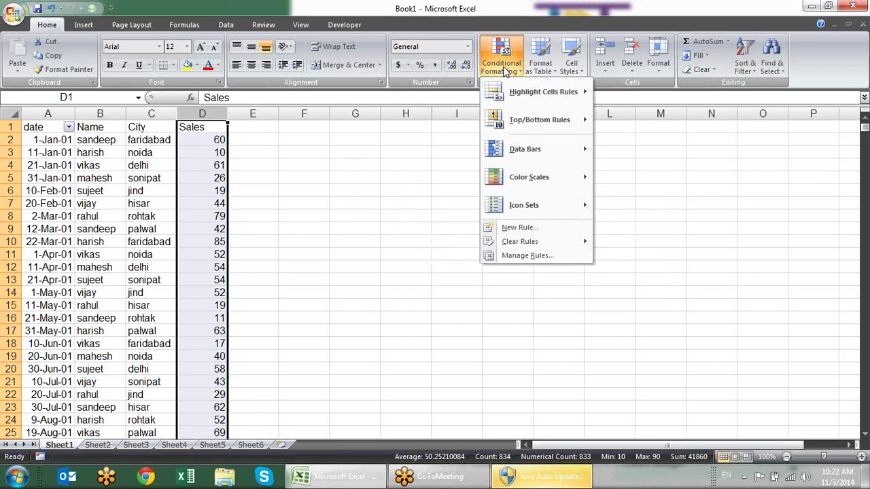
pyautogui.moveTo(537, 101)
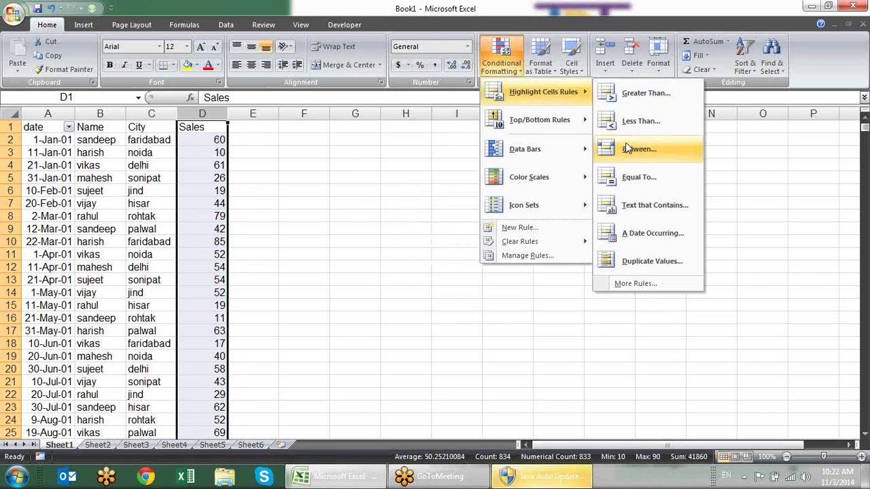
pyautogui.moveTo(538, 117)
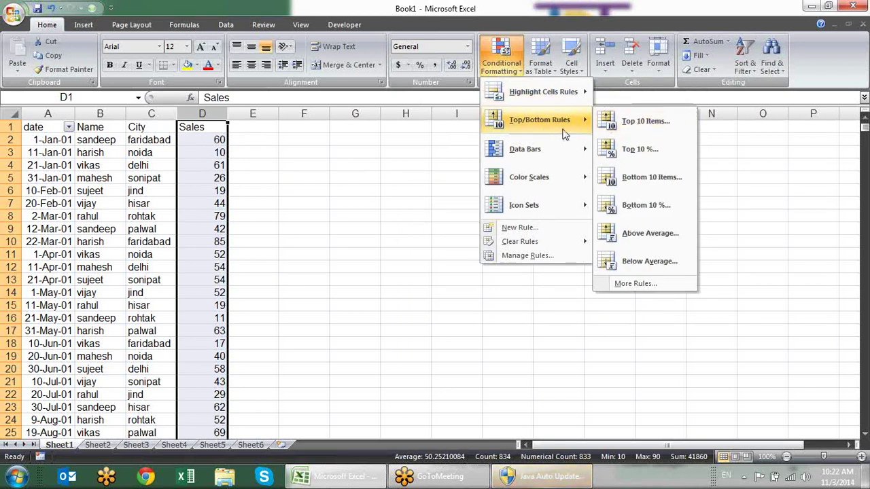
pyautogui.moveTo(568, 122)
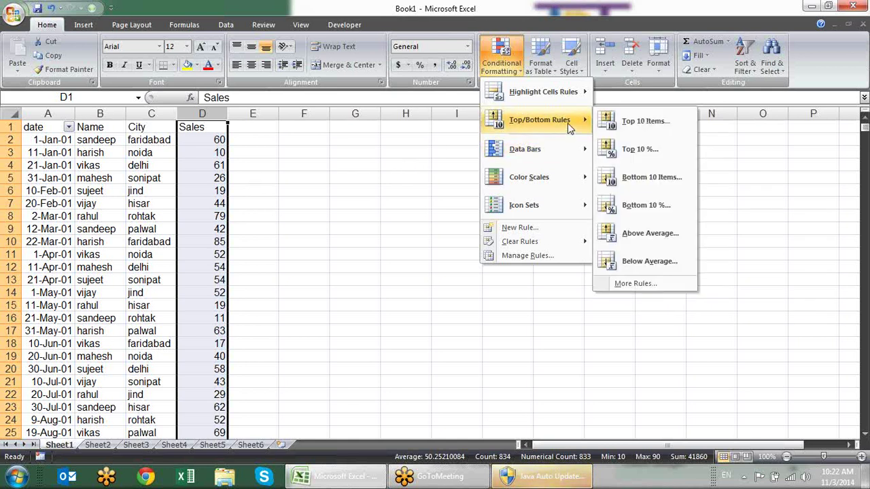
pyautogui.click(194, 136)
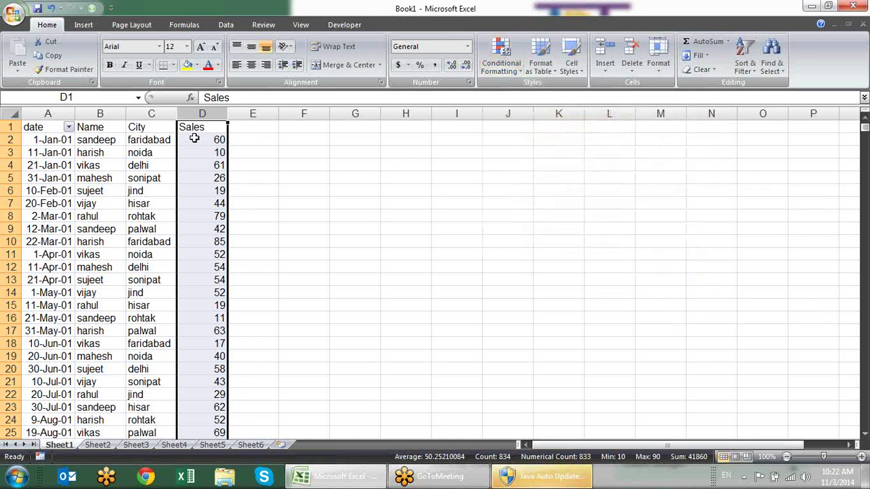
pyautogui.click(194, 136)
pyautogui.hotkey('ctrl', 'shift', 'Down')
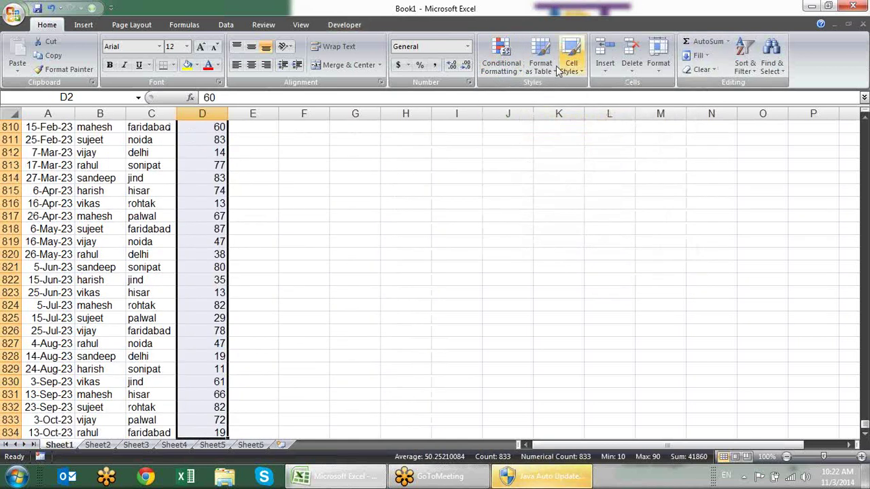
pyautogui.click(500, 60)
pyautogui.moveTo(543, 121)
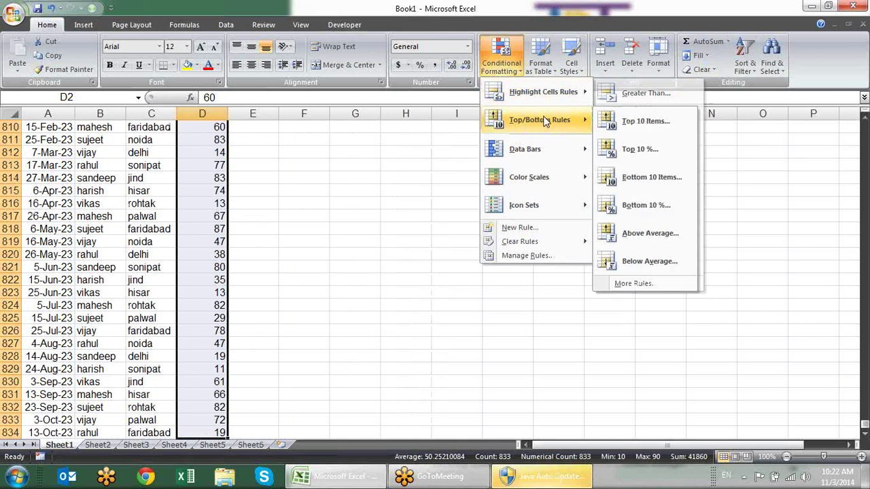
pyautogui.click(624, 121)
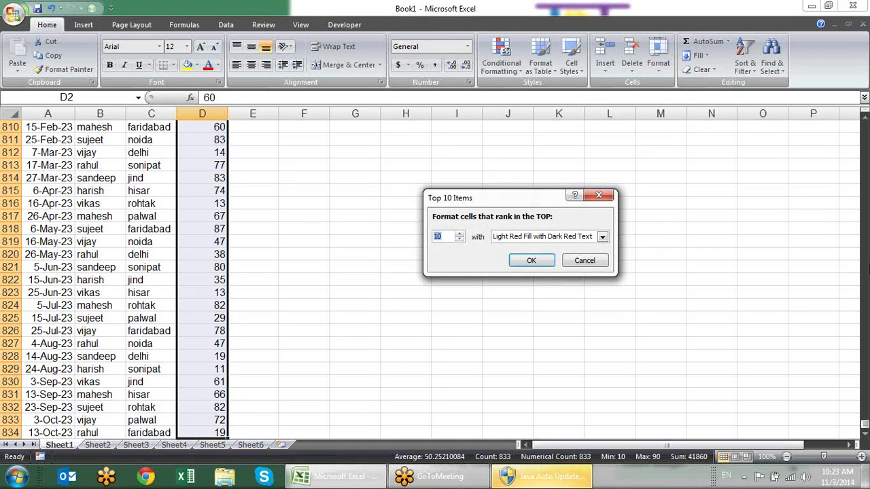
pyautogui.write('15')
pyautogui.press('Return')
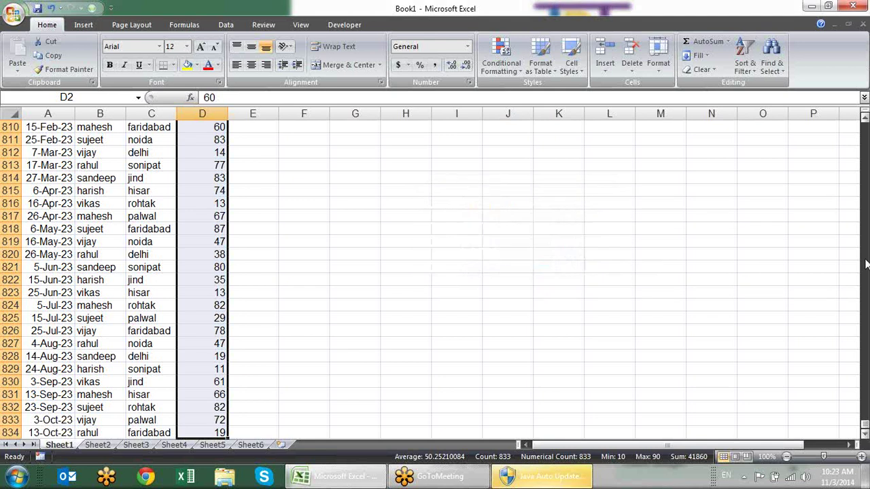
# Turn on header filters with Ctrl+Shift+L and open the Sales column's filter options.
pyautogui.scroll(1, 738, 221)
pyautogui.scroll(4, 452, 199)
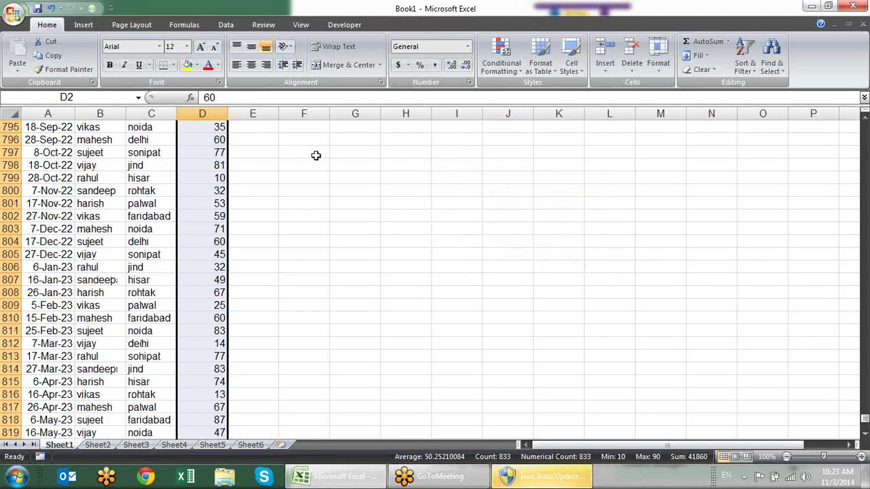
pyautogui.hotkey('ctrl', 'Up')
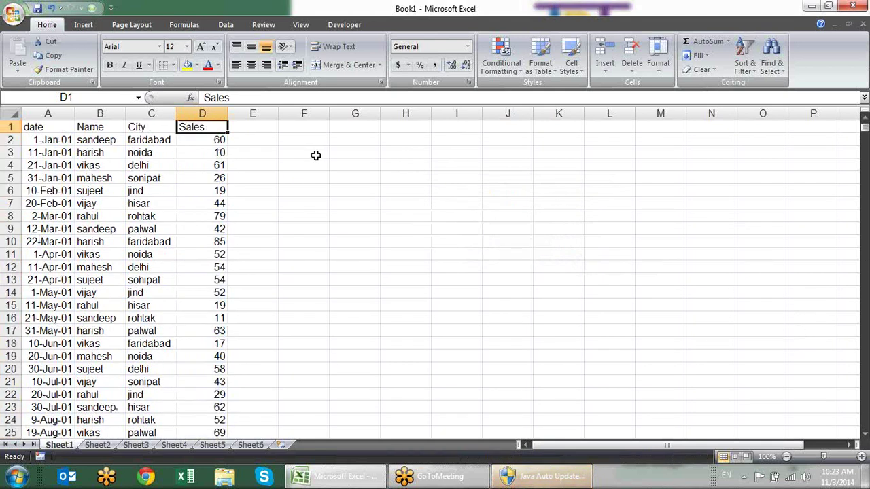
pyautogui.hotkey('ctrl', 'shift', 'l')
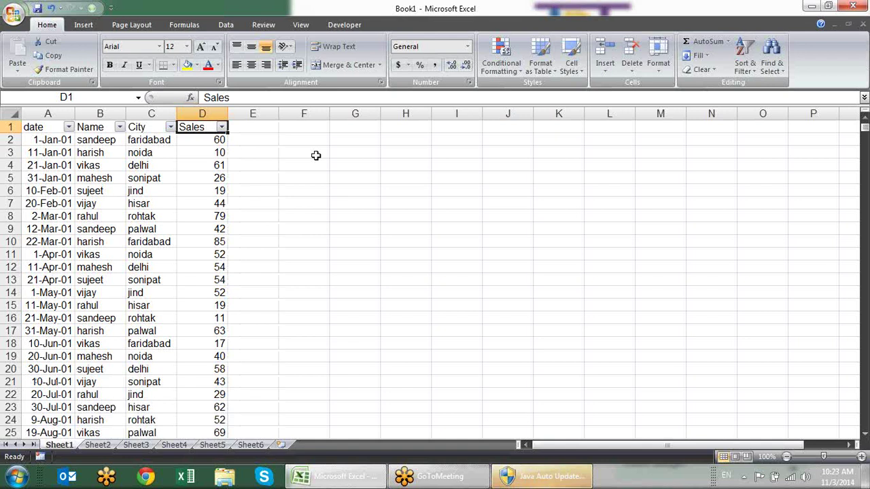
pyautogui.hotkey('alt', 'Down')
pyautogui.press('Down')
pyautogui.press('Down')
pyautogui.press('Down')
pyautogui.press('Right')
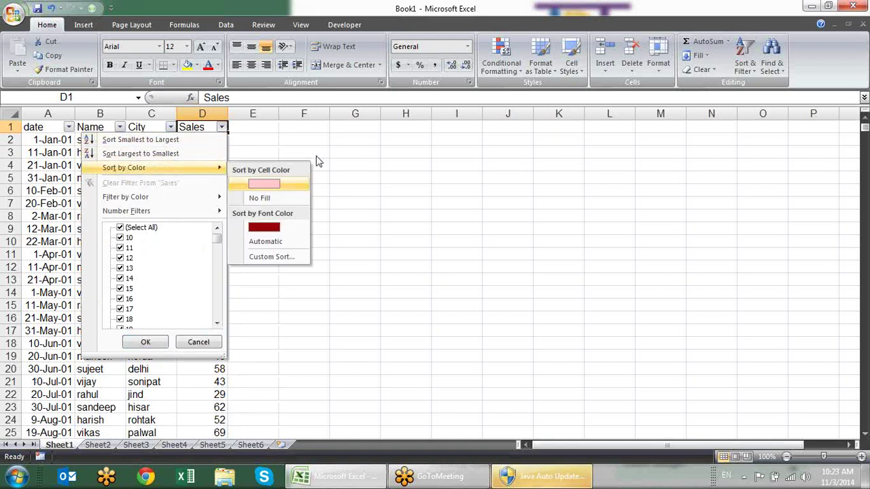
pyautogui.press('Left')
pyautogui.press('Down')
pyautogui.press('Right')
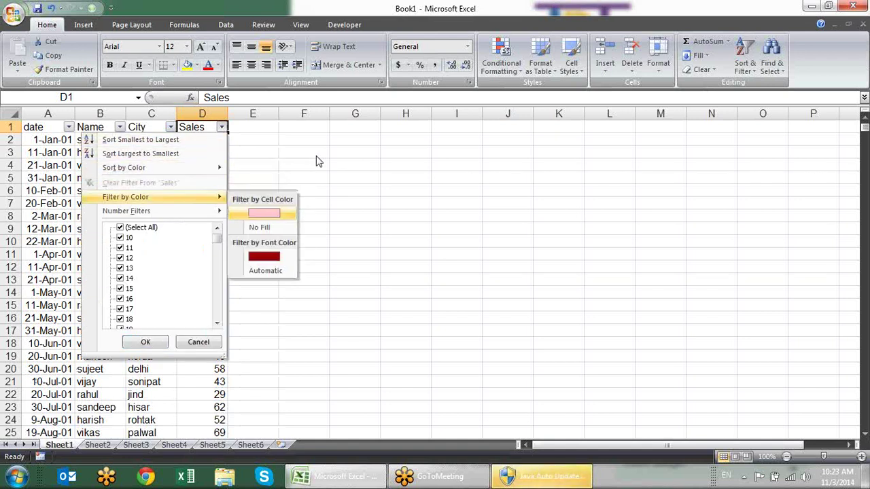
pyautogui.press('Return')
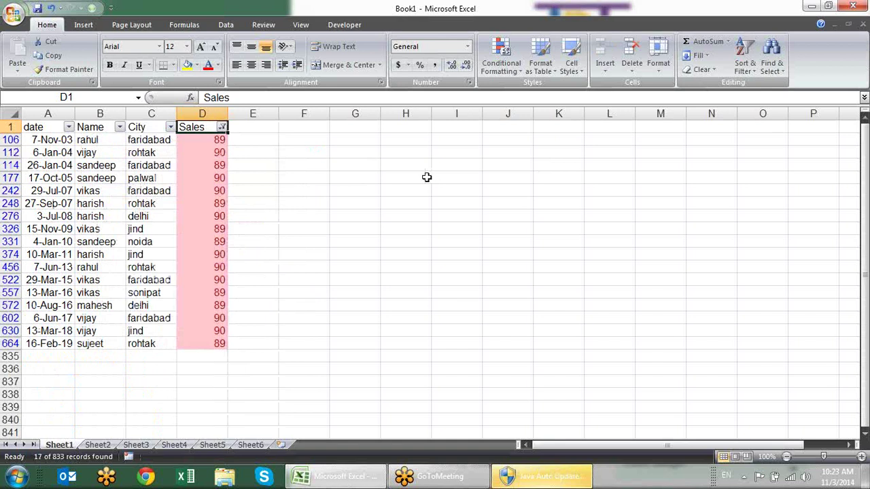
pyautogui.press('Down')
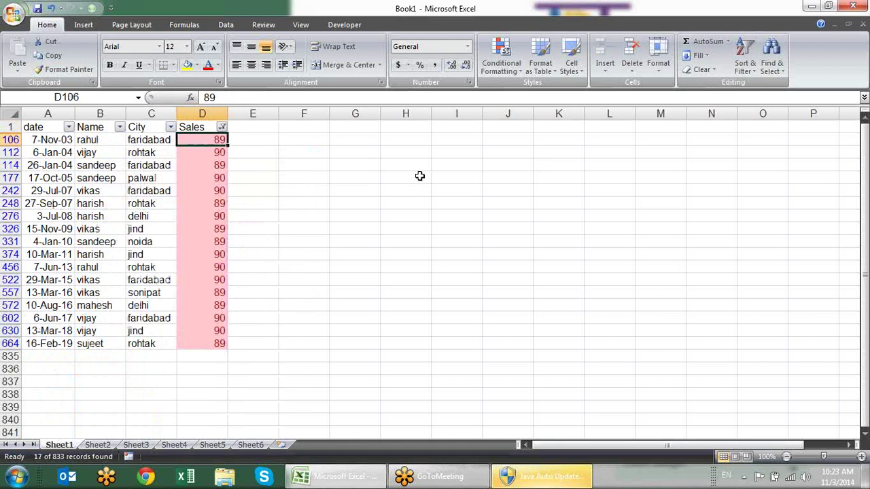
pyautogui.hotkey('ctrl', 'shift', 'Down')
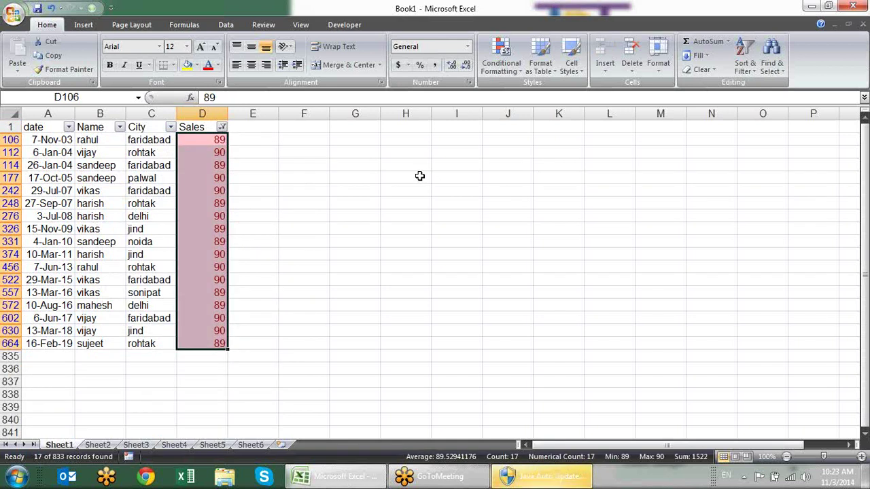
pyautogui.hotkey('ctrl', 'Up')
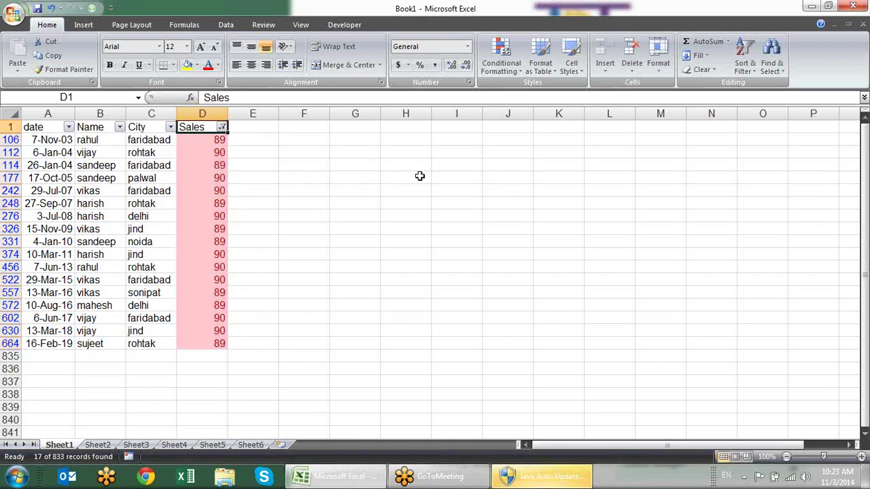
pyautogui.hotkey('alt', 'Down')
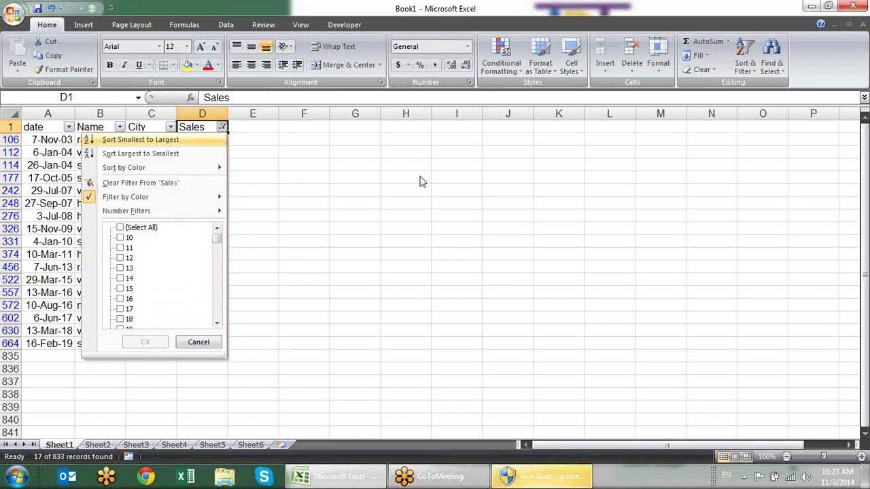
pyautogui.press('Down')
pyautogui.press('Down')
pyautogui.press('Tab')
pyautogui.press('Tab')
pyautogui.press('Return')
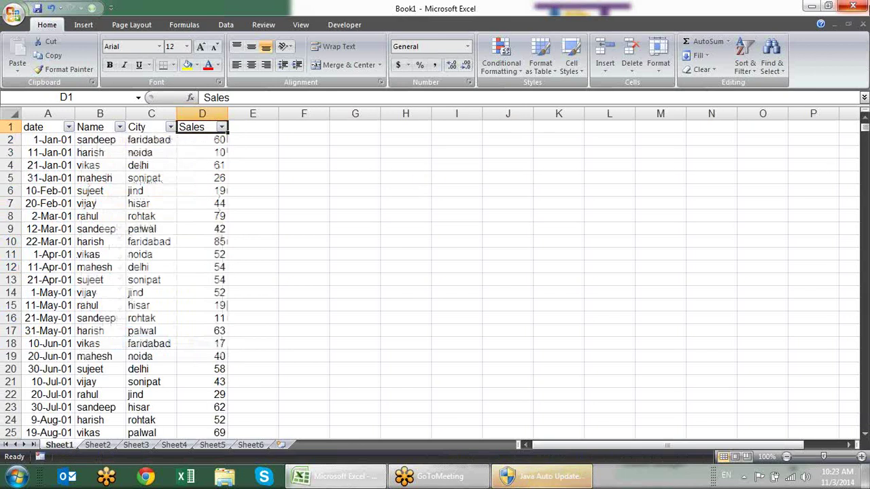
pyautogui.click(499, 51)
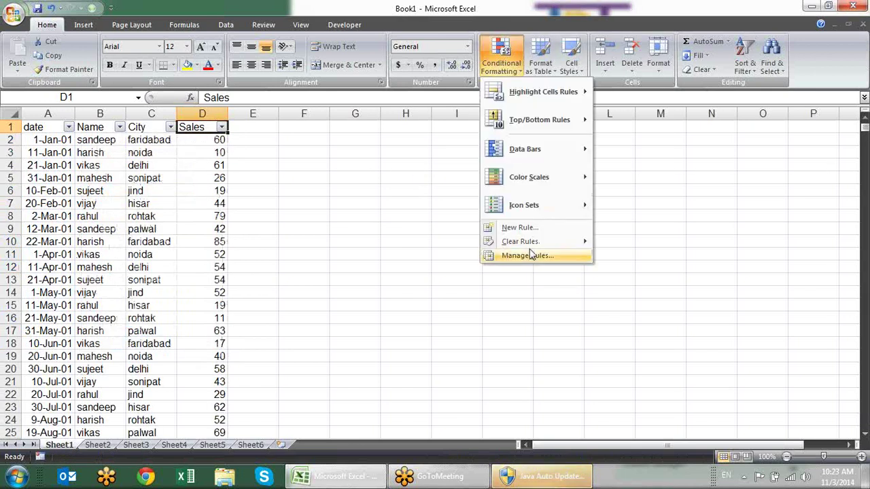
pyautogui.moveTo(537, 242)
pyautogui.click(632, 257)
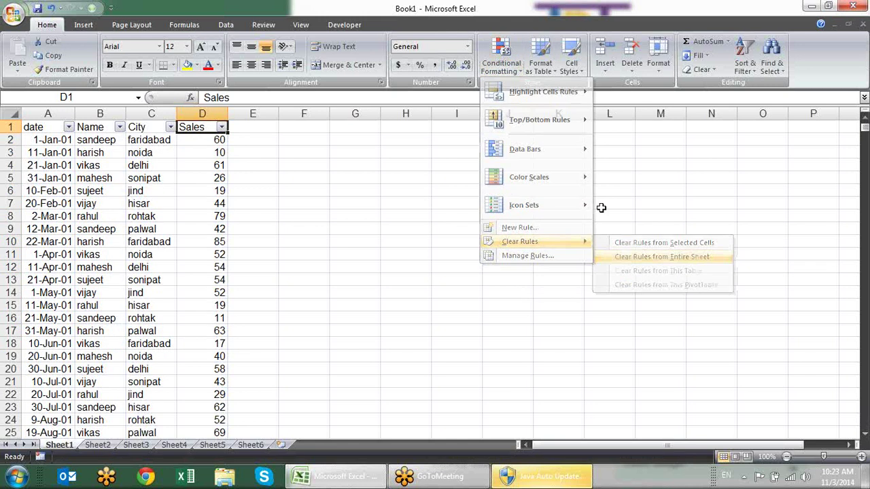
pyautogui.click(500, 55)
pyautogui.moveTo(547, 129)
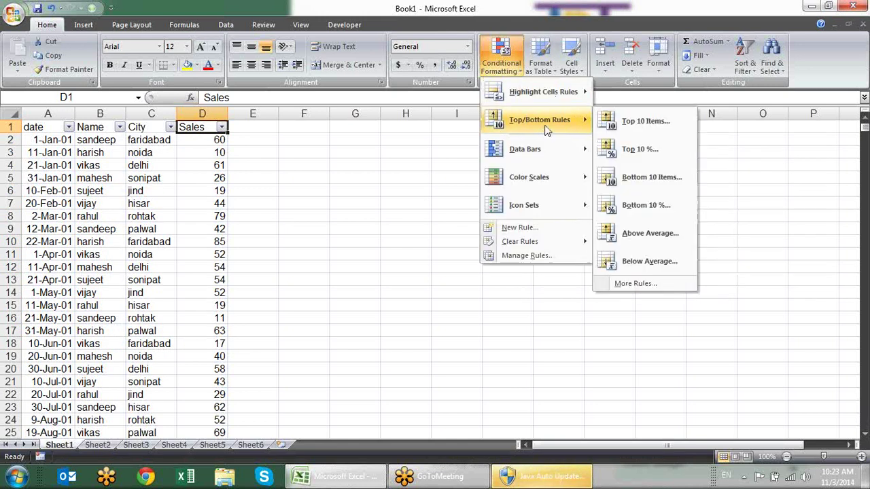
pyautogui.click(638, 150)
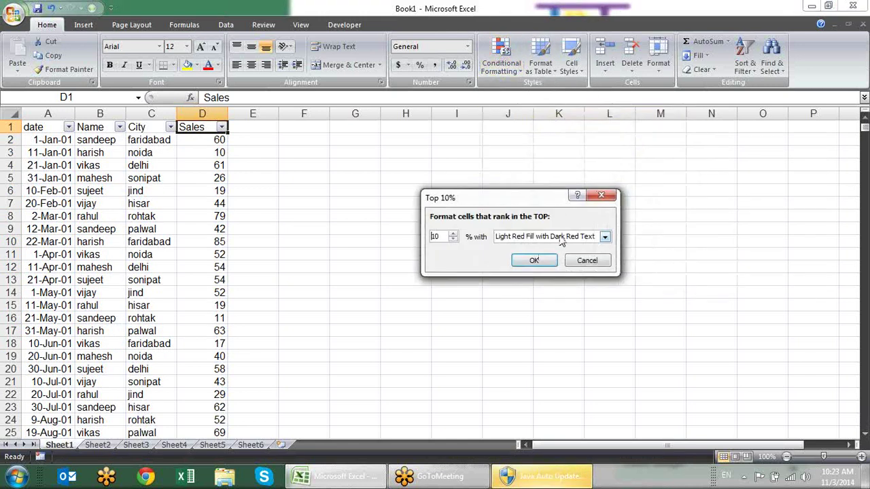
pyautogui.press('Escape')
pyautogui.click(204, 141)
pyautogui.hotkey('ctrl', 'shift', 'Down')
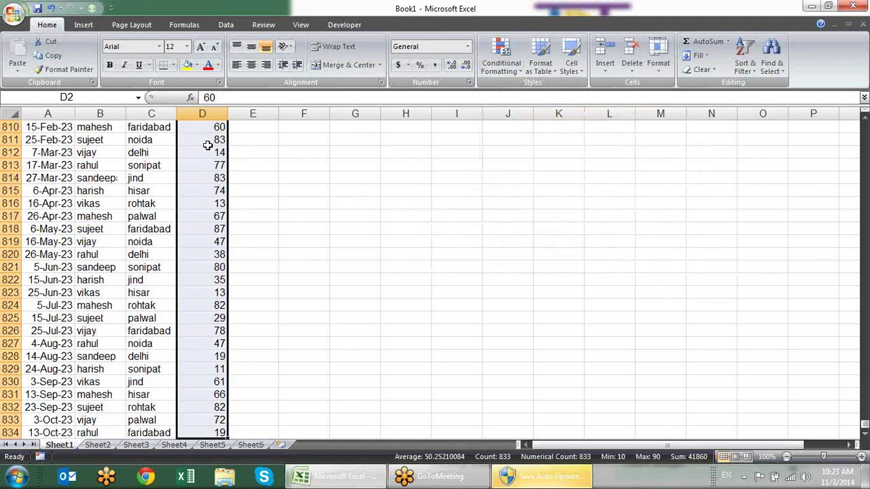
pyautogui.click(505, 73)
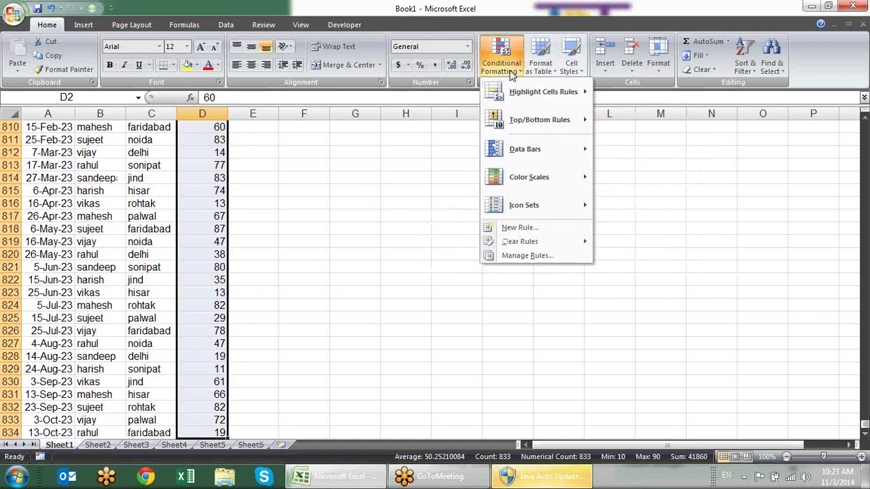
pyautogui.moveTo(540, 162)
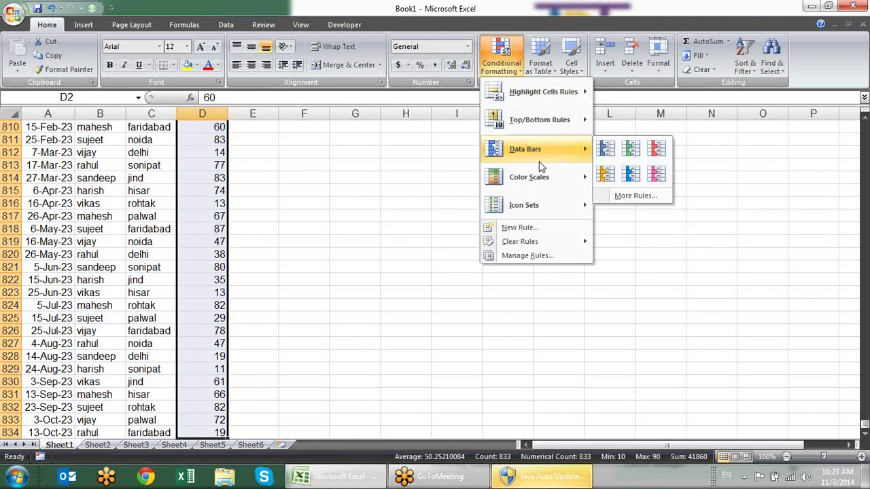
pyautogui.moveTo(527, 117)
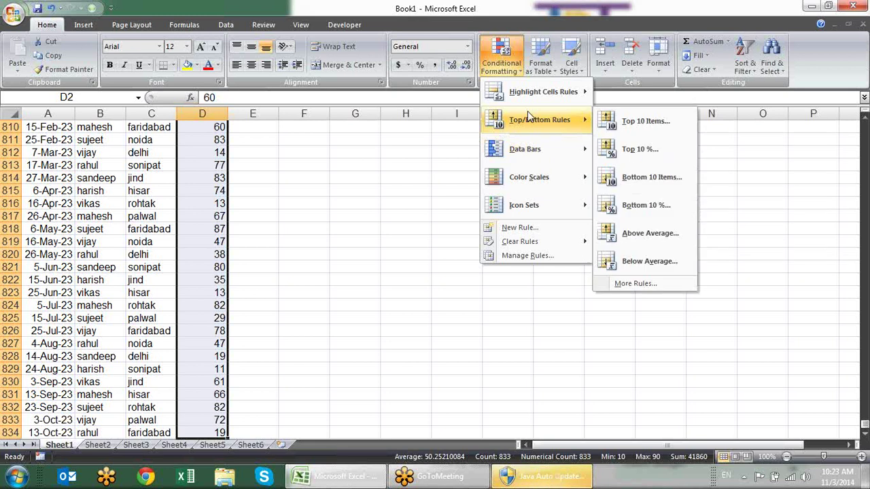
pyautogui.click(640, 150)
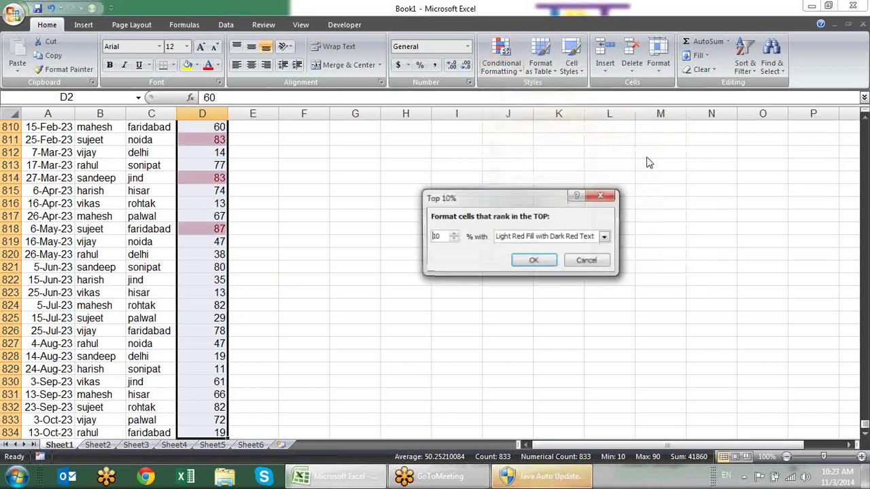
pyautogui.click(536, 261)
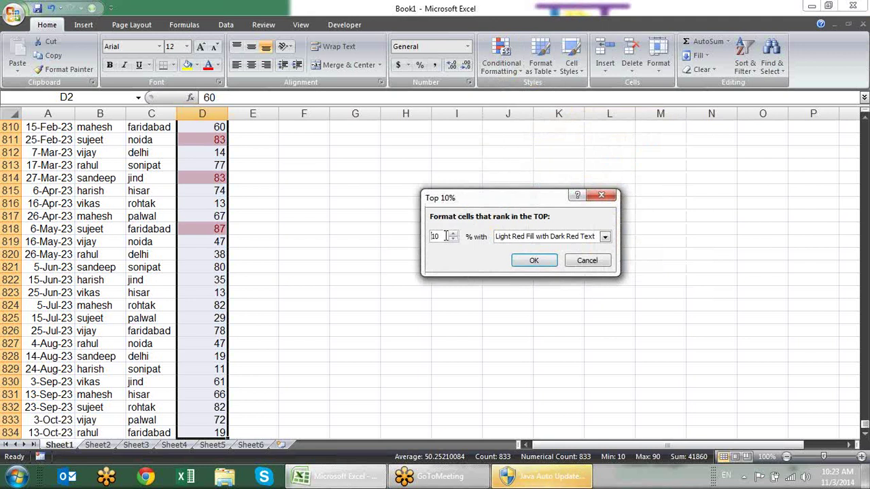
pyautogui.moveTo(443, 235); pyautogui.dragTo(428, 239)
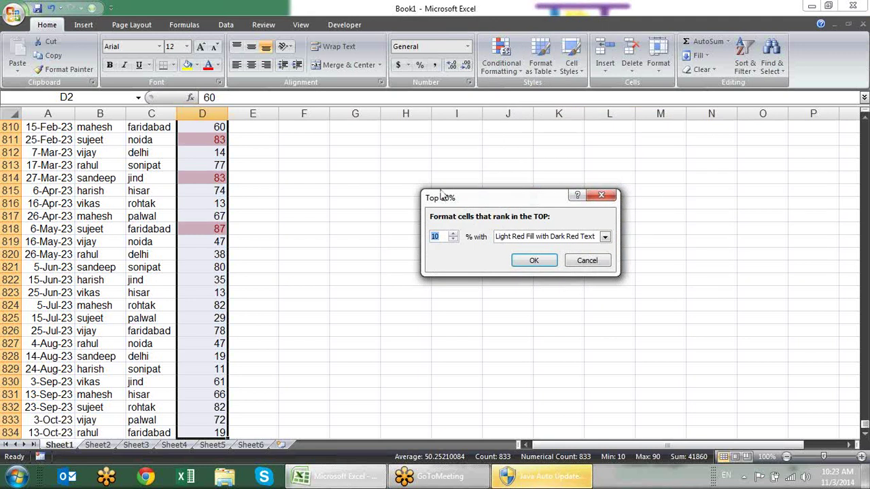
pyautogui.press('BackSpace')
pyautogui.press('Escape')
pyautogui.scroll(10, 277, 321)
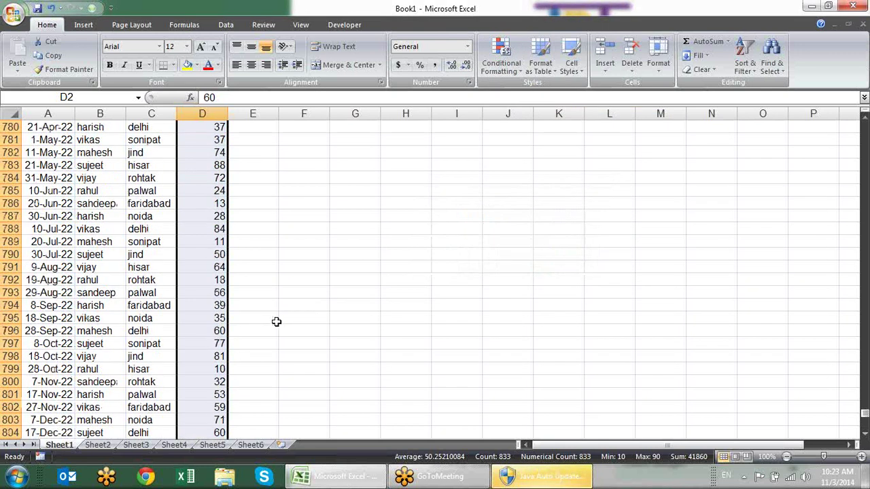
pyautogui.press('Up')
pyautogui.hotkey('alt', 'Down')
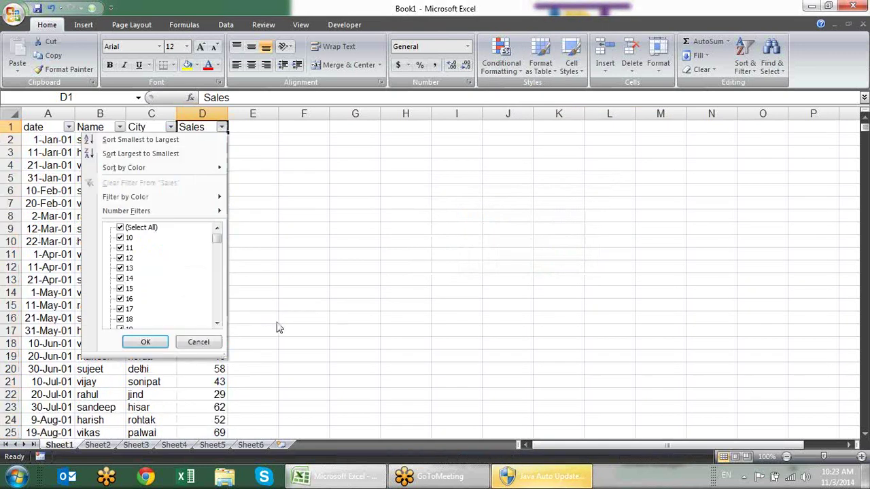
pyautogui.press('Down')
pyautogui.press('Down')
pyautogui.press('Down')
pyautogui.press('Down')
pyautogui.press('Right')
pyautogui.press('Return')
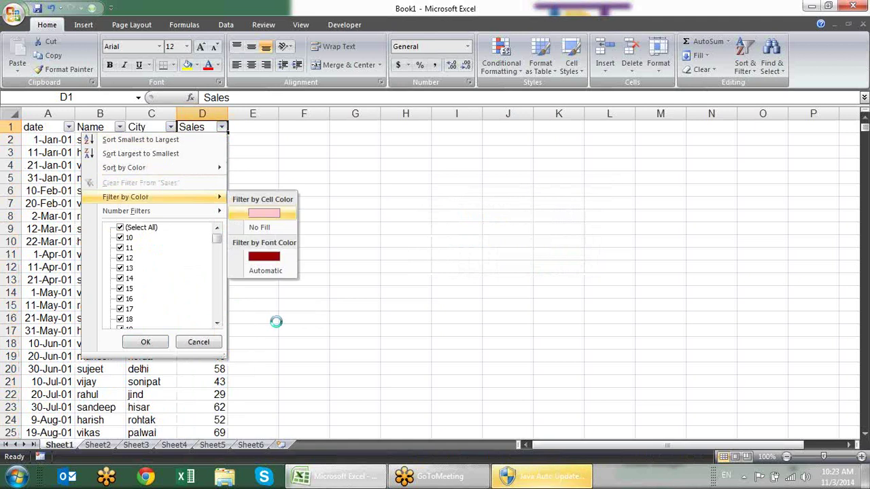
pyautogui.press('Down')
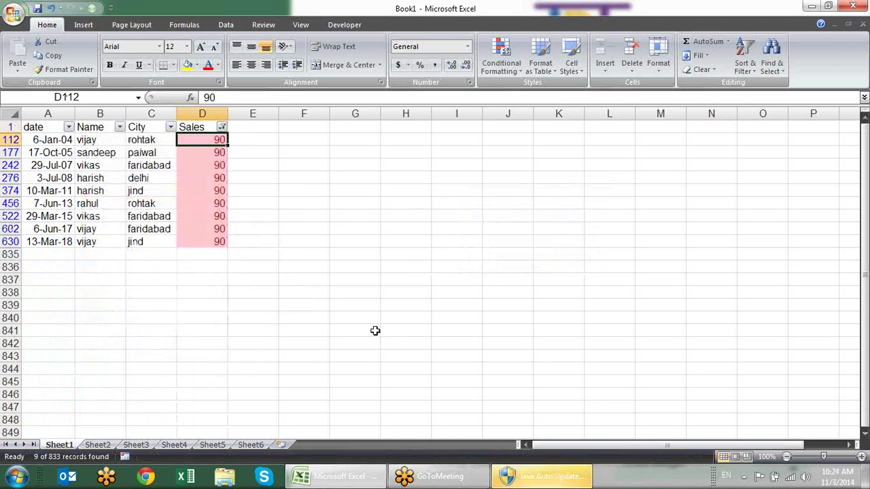
pyautogui.hotkey('ctrl', 'shift', 'Down')
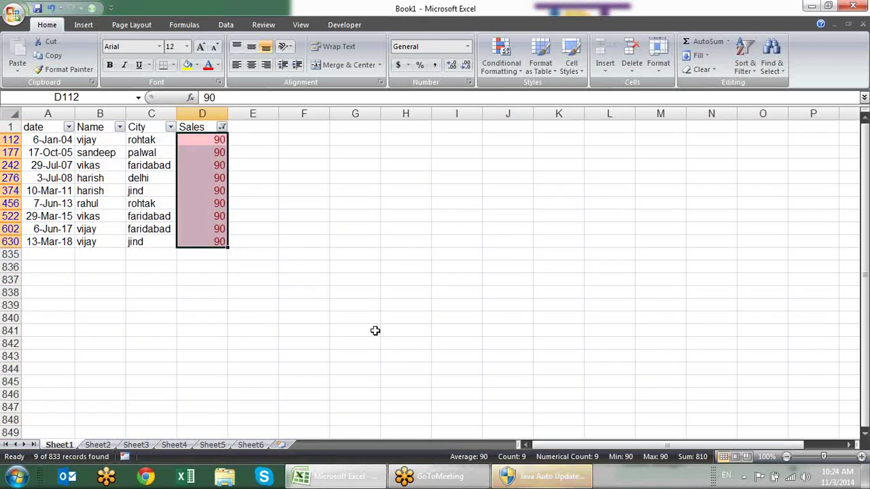
pyautogui.hotkey('ctrl', 'Up')
pyautogui.hotkey('alt', 'Down')
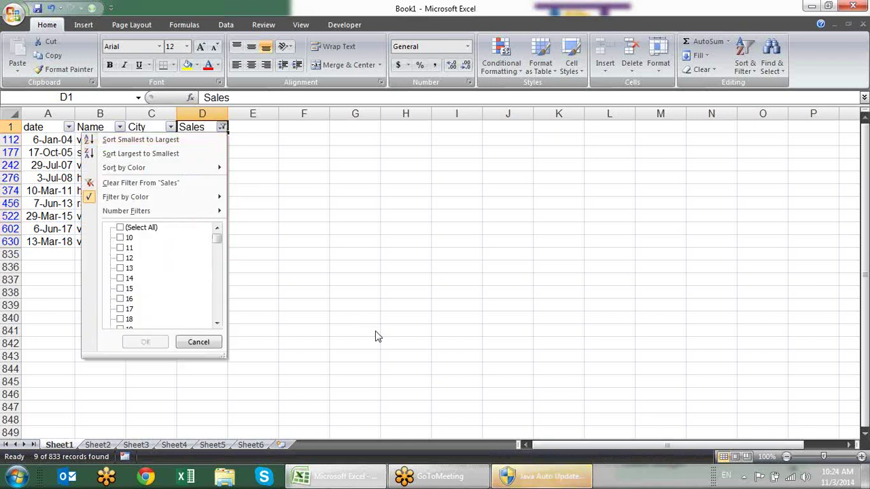
pyautogui.press('Down')
pyautogui.press('Tab')
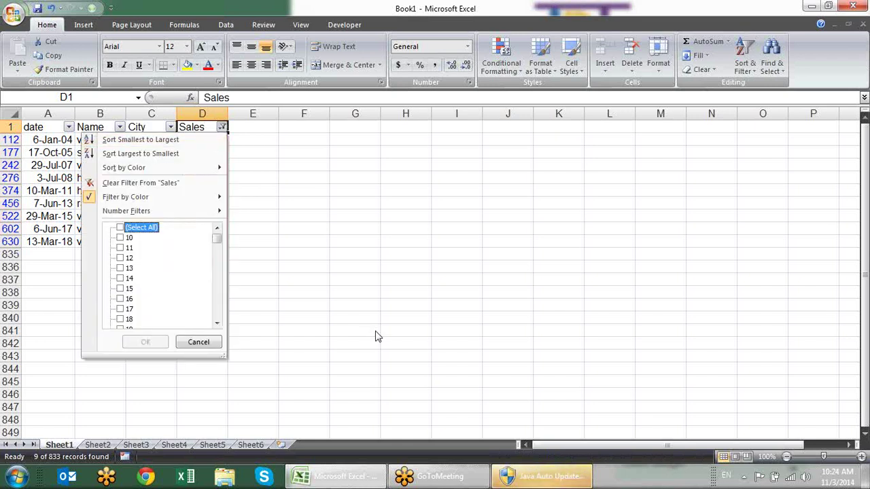
pyautogui.press('space')
pyautogui.press('Return')
pyautogui.press('Down')
pyautogui.hotkey('ctrl', 'shift', 'Down')
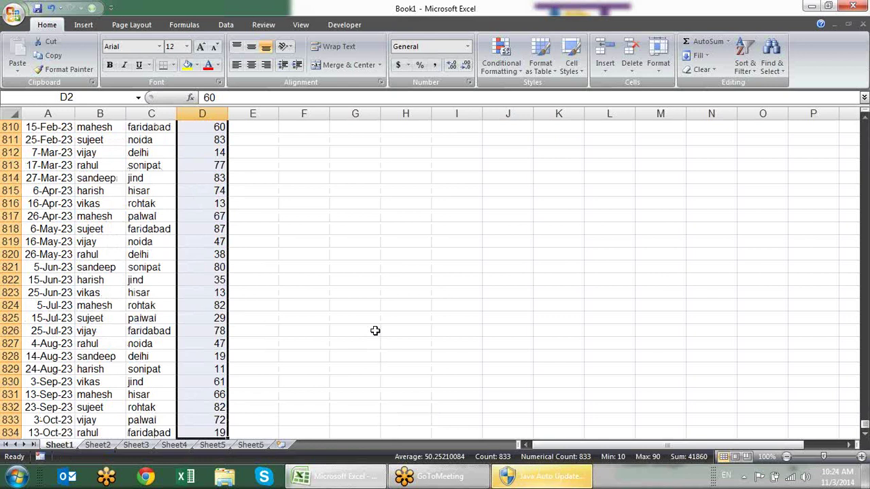
pyautogui.hotkey('ctrl', 'Up')
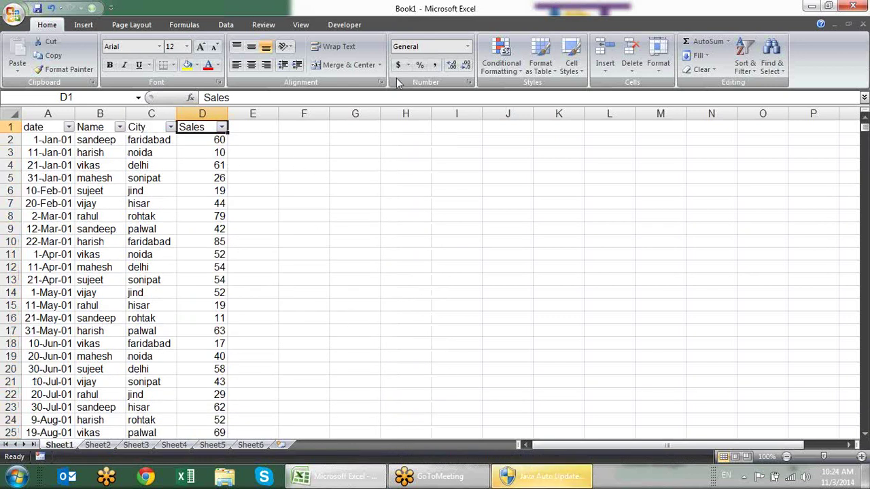
# Clear all existing conditional formatting rules from the entire sheet.
pyautogui.click(501, 58)
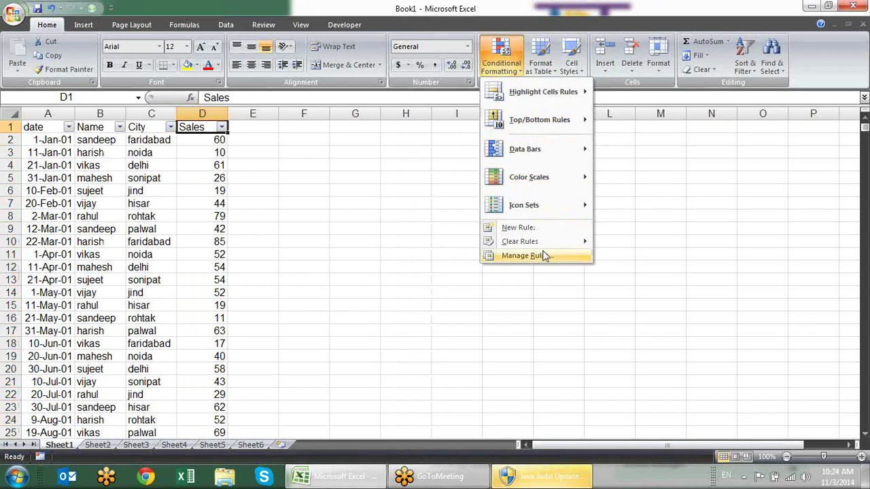
pyautogui.moveTo(562, 245)
pyautogui.click(638, 257)
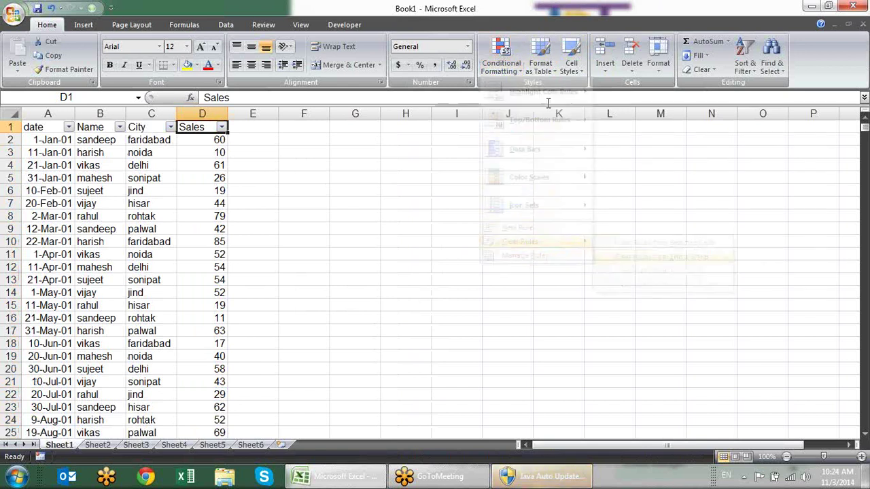
pyautogui.click(501, 58)
pyautogui.moveTo(518, 123)
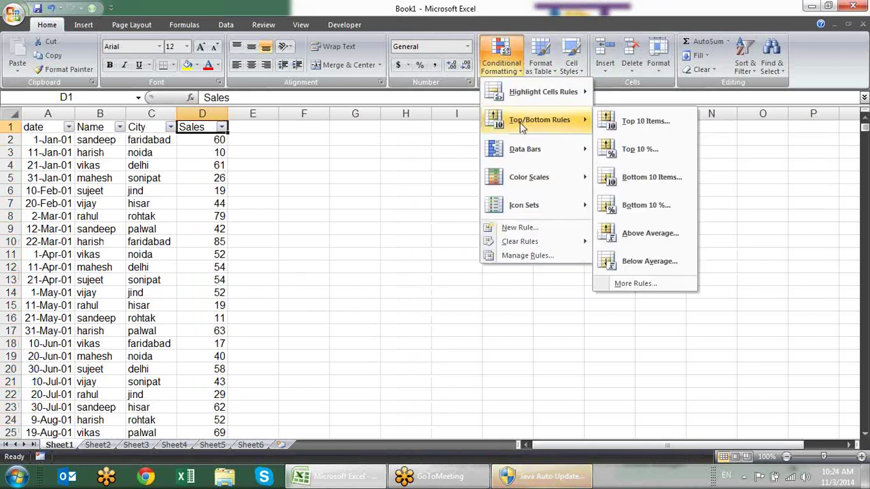
pyautogui.click(288, 155)
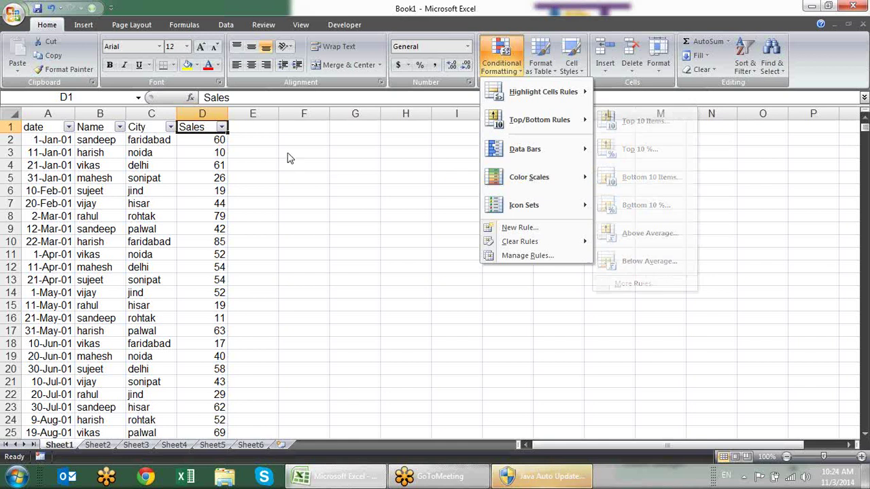
# Apply a Bottom 10 Items rule to Sales D2:D834, shading the lowest values (the 10s) light red.
pyautogui.press('Down')
pyautogui.hotkey('ctrl', 'shift', 'Down')
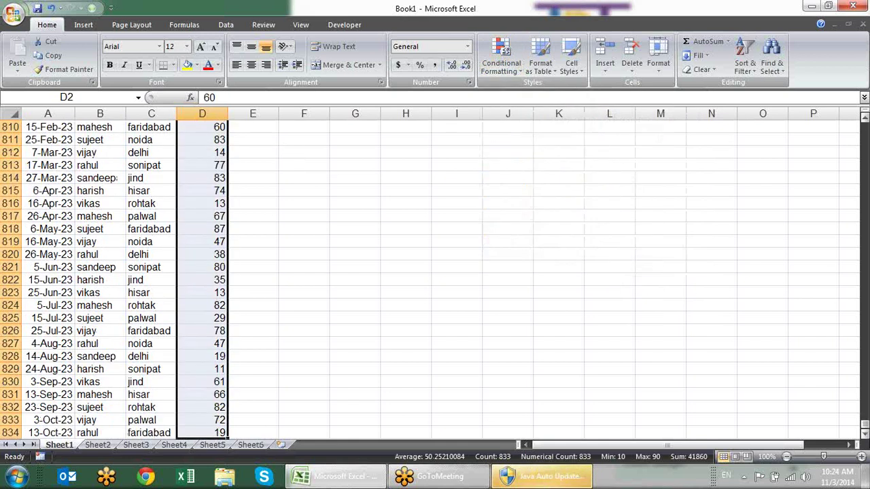
pyautogui.click(509, 74)
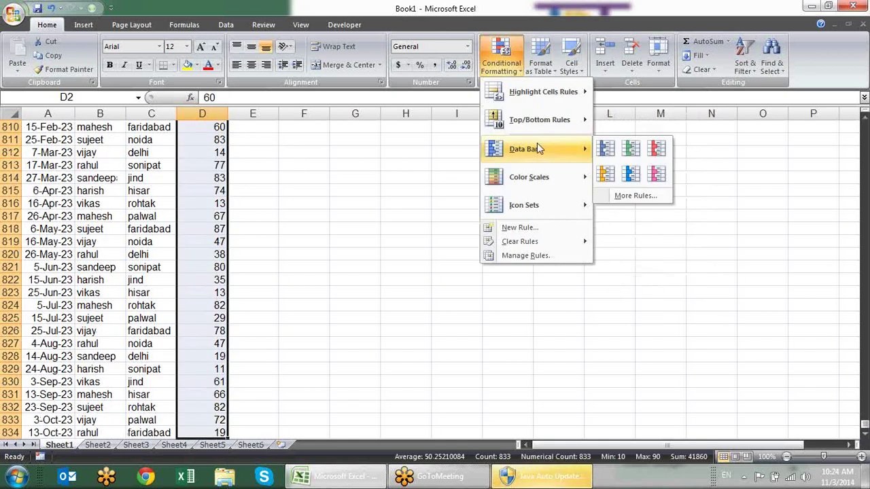
pyautogui.moveTo(537, 120)
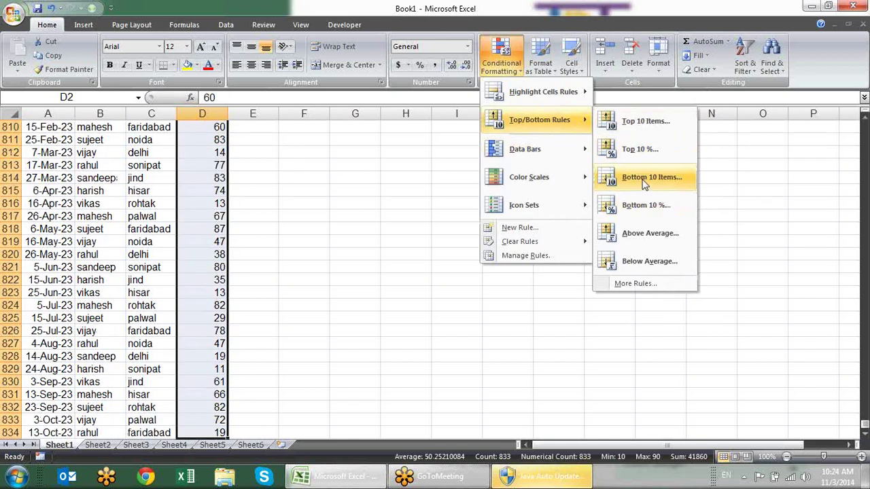
pyautogui.click(649, 177)
pyautogui.click(523, 266)
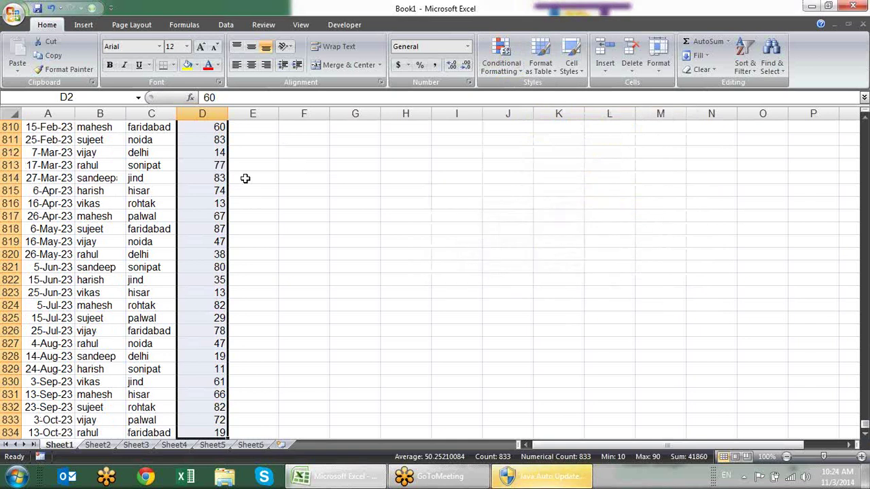
pyautogui.scroll(6, 248, 170)
pyautogui.scroll(1, 218, 173)
pyautogui.click(229, 179)
pyautogui.click(214, 178)
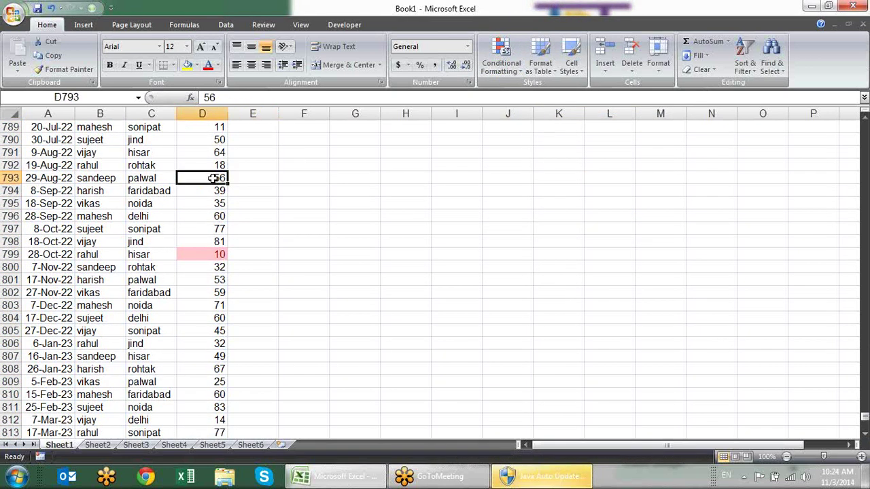
pyautogui.hotkey('ctrl', 'Up')
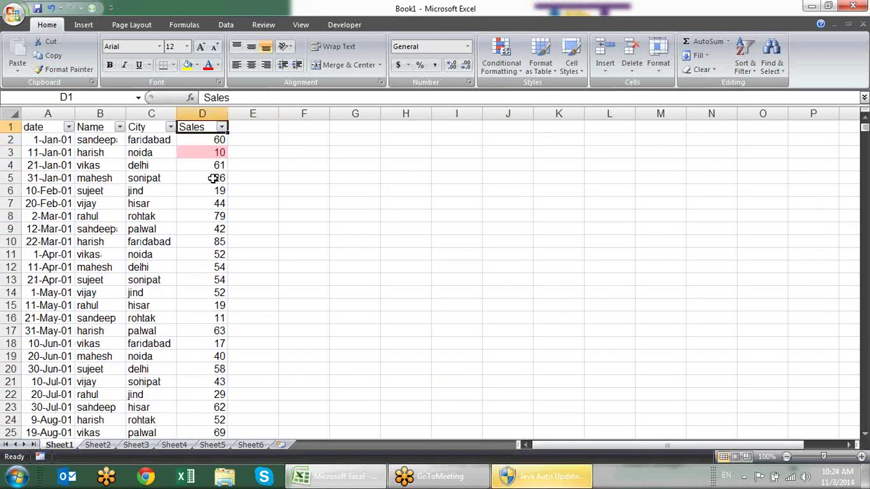
# Sort the table by the Sales column's pink cell colour so the highlighted 10s come first.
pyautogui.hotkey('alt', 'Down')
pyautogui.press('Down')
pyautogui.press('Down')
pyautogui.press('Down')
pyautogui.press('Right')
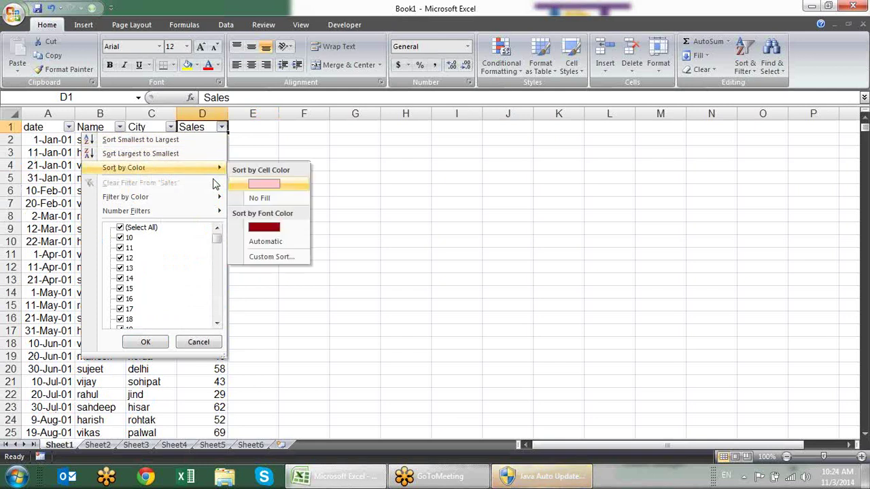
pyautogui.press('Return')
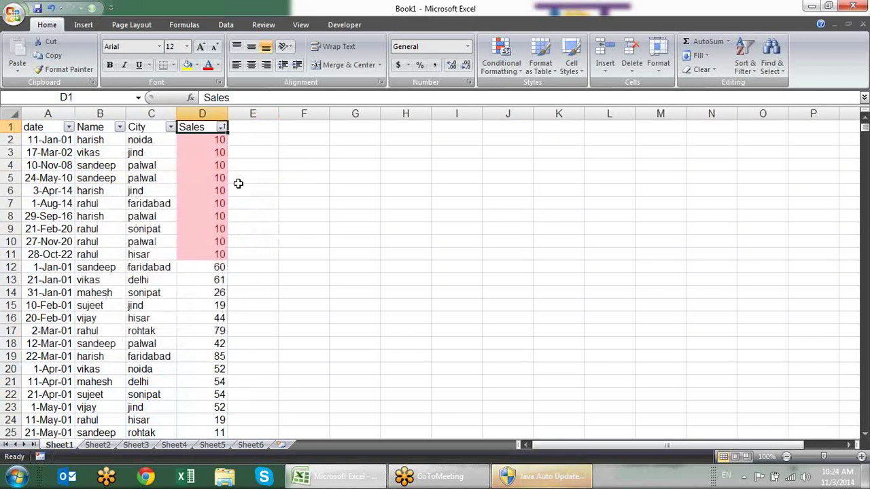
pyautogui.click(216, 165)
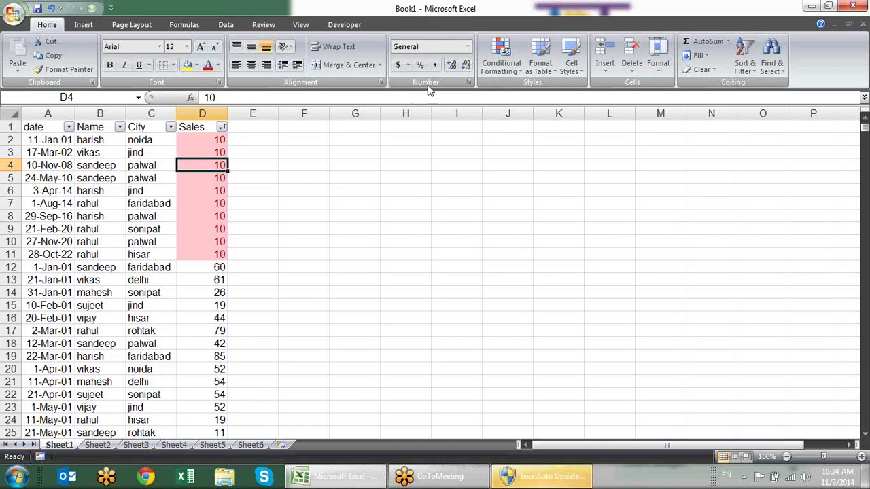
# Clear all conditional formatting rules from the entire sheet, removing the pink highlights.
pyautogui.click(507, 72)
pyautogui.moveTo(550, 243)
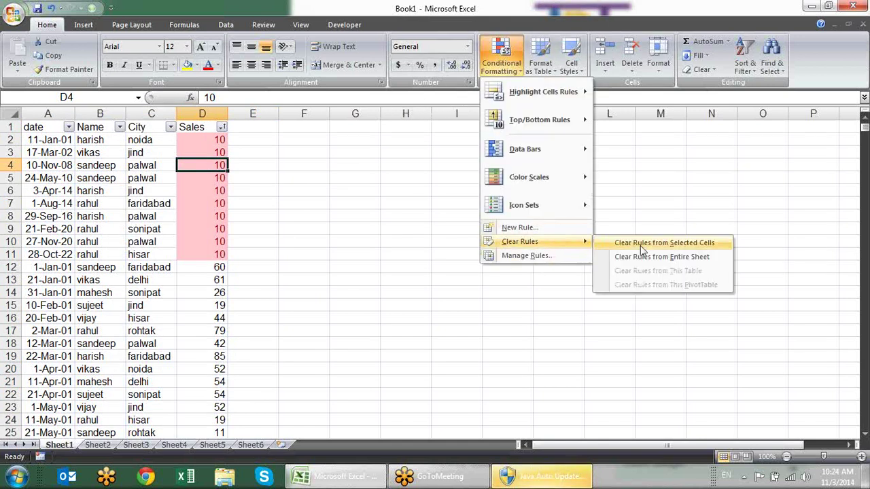
pyautogui.click(647, 257)
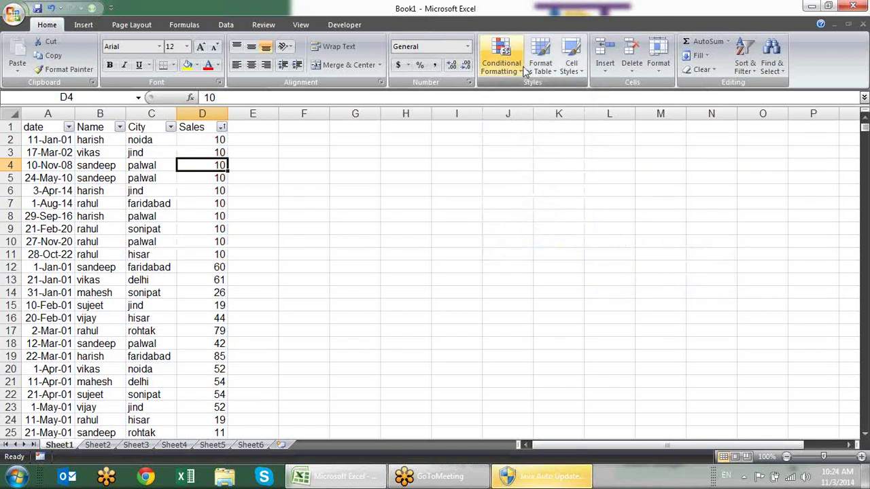
pyautogui.click(501, 63)
pyautogui.moveTo(544, 122)
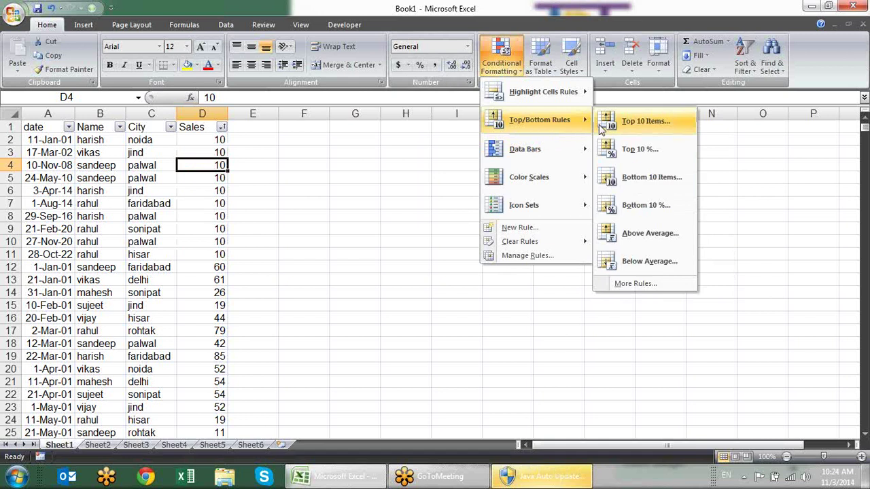
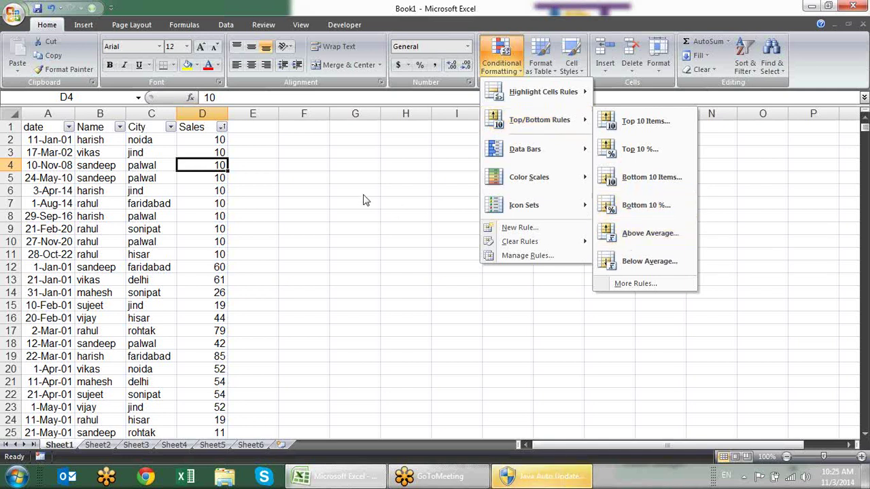
# Select the Sales values from D2 down to D834.
pyautogui.click(184, 124)
pyautogui.click(213, 139)
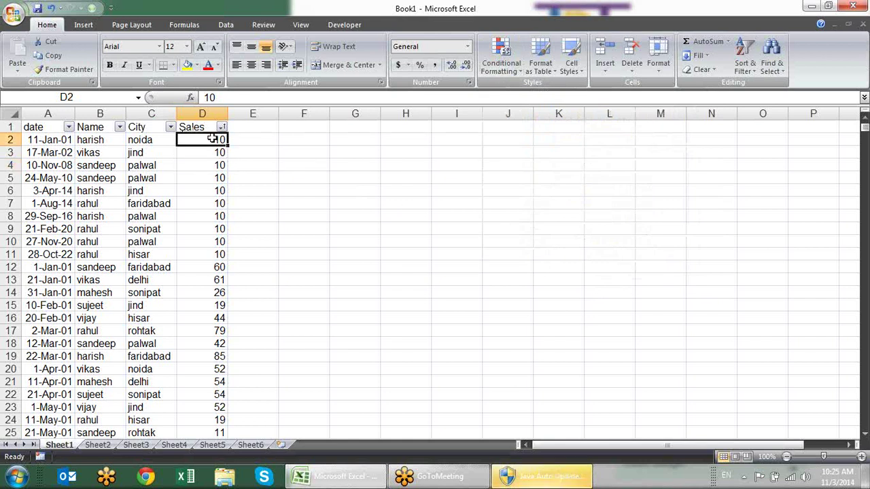
pyautogui.hotkey('ctrl', 'shift', 'Down')
# Preview above- and below-average highlighting, cancel both, and bring up the Data Bars choices.
pyautogui.click(501, 60)
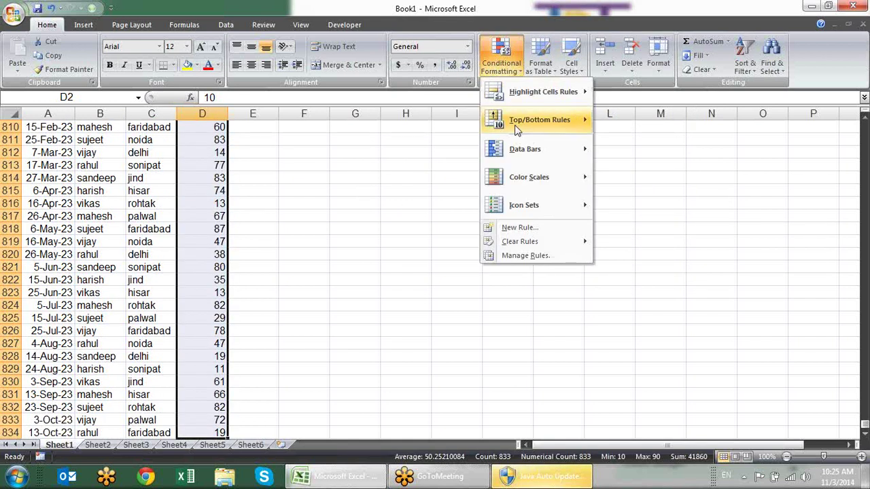
pyautogui.moveTo(517, 132)
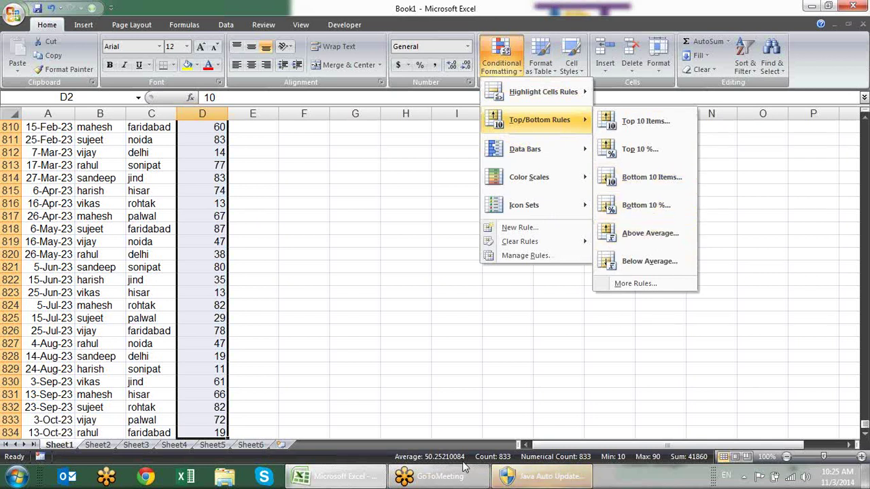
pyautogui.click(643, 233)
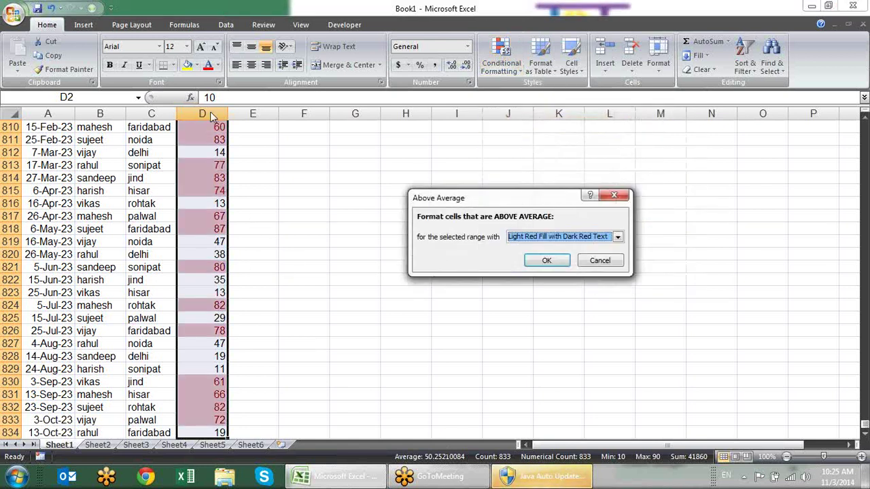
pyautogui.press('Escape')
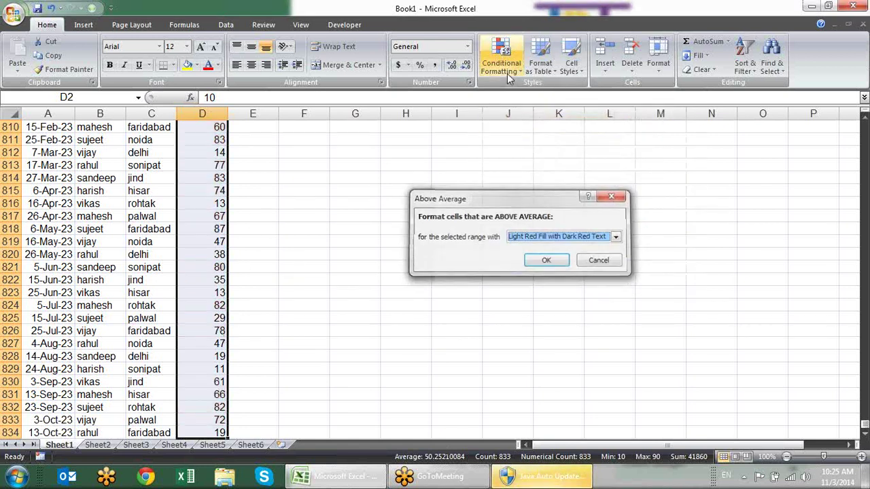
pyautogui.click(507, 73)
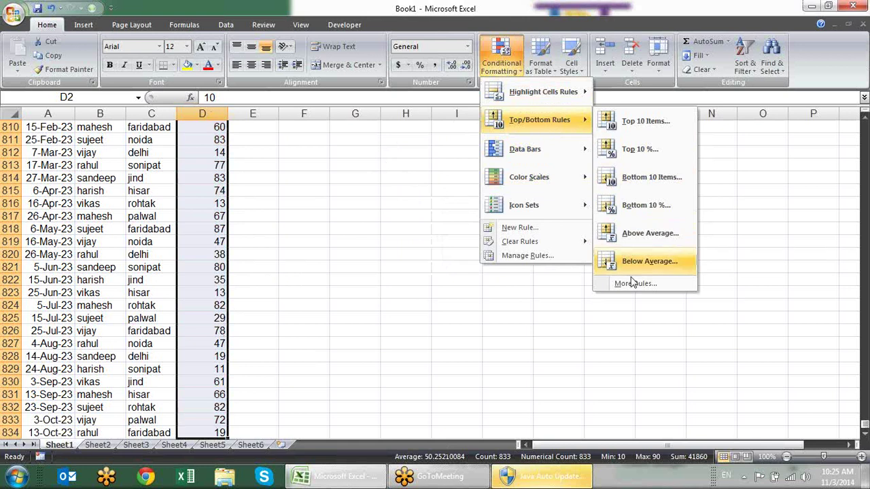
pyautogui.click(636, 262)
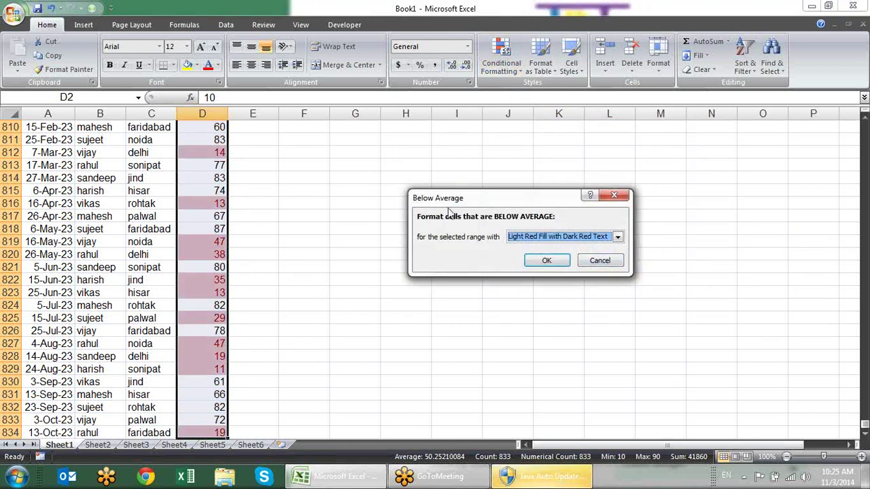
pyautogui.press('Escape')
pyautogui.click(511, 65)
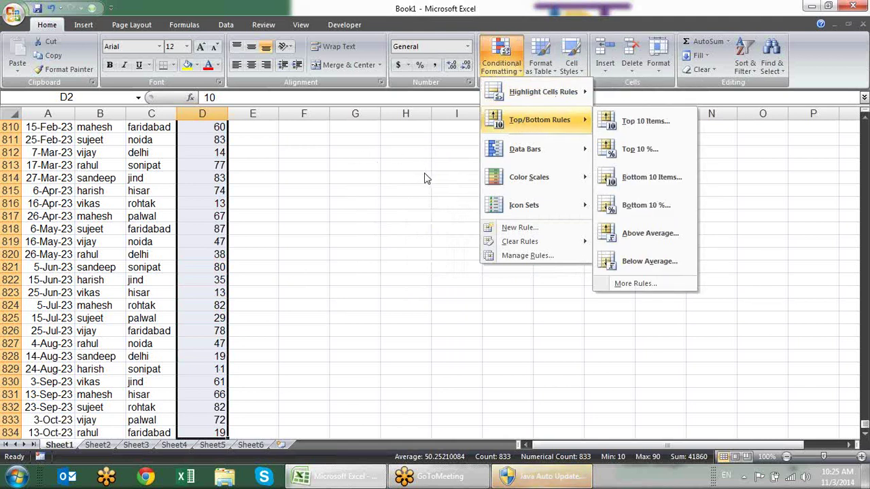
pyautogui.moveTo(534, 166)
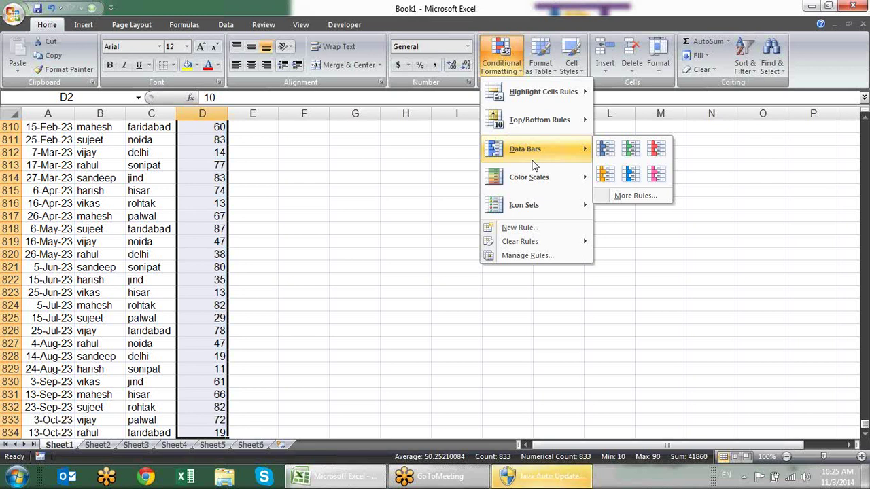
# Reselect the Sales column and apply pink gradient data bars.
pyautogui.click(861, 38)
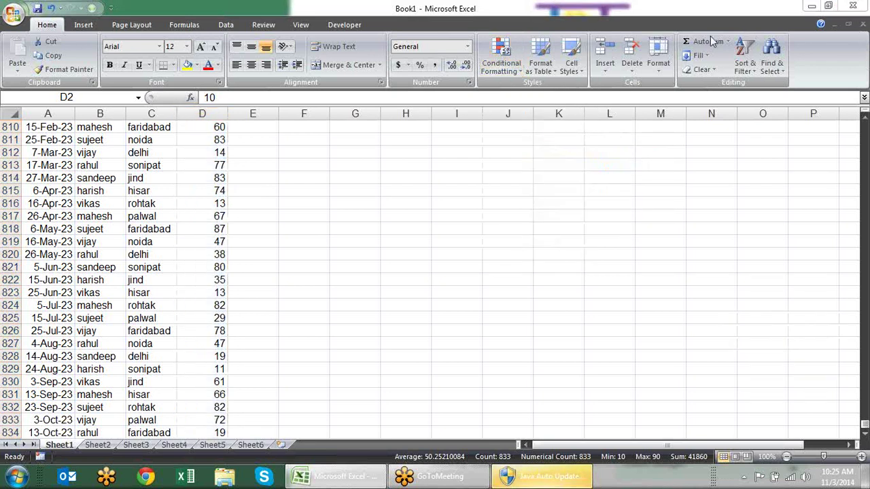
pyautogui.hotkey('ctrl', 'space')
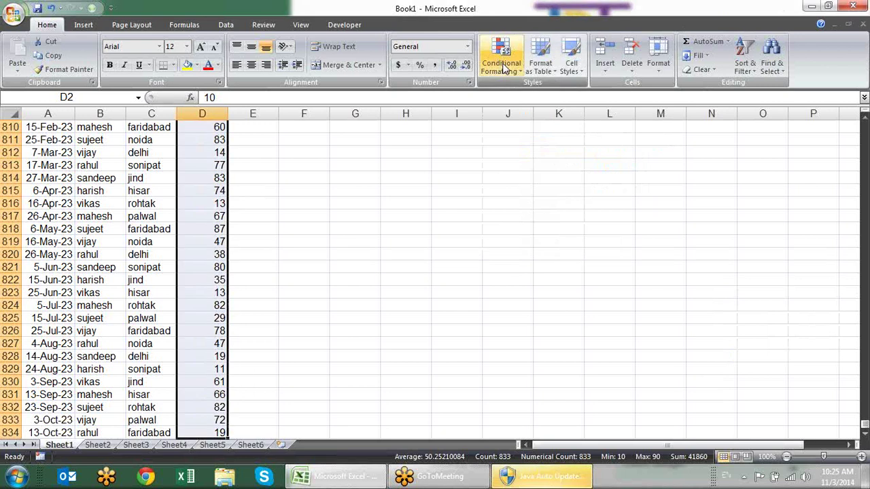
pyautogui.click(501, 58)
pyautogui.moveTo(567, 151)
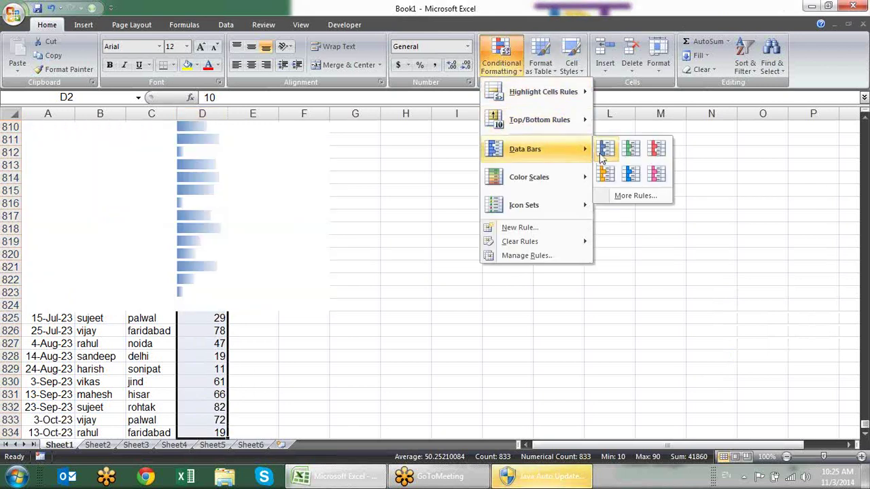
pyautogui.click(653, 176)
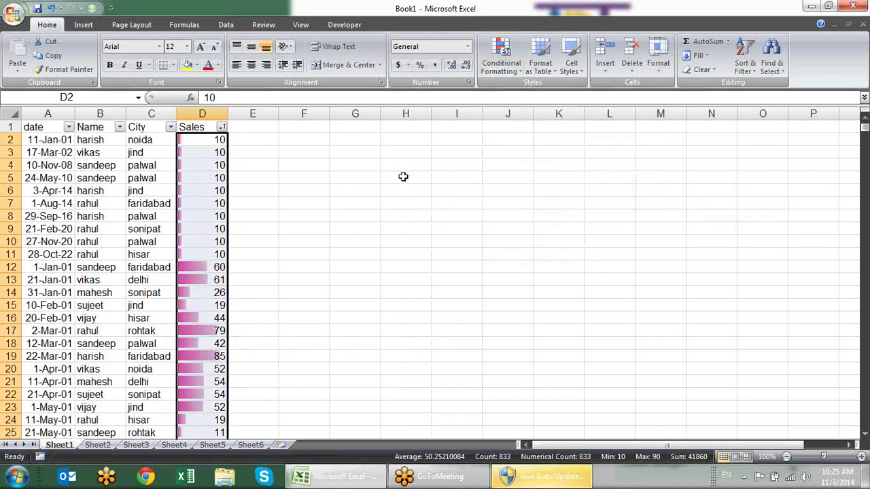
# Change D13's sales value to 50, then to 10.
pyautogui.click(292, 189)
pyautogui.click(199, 269)
pyautogui.click(195, 292)
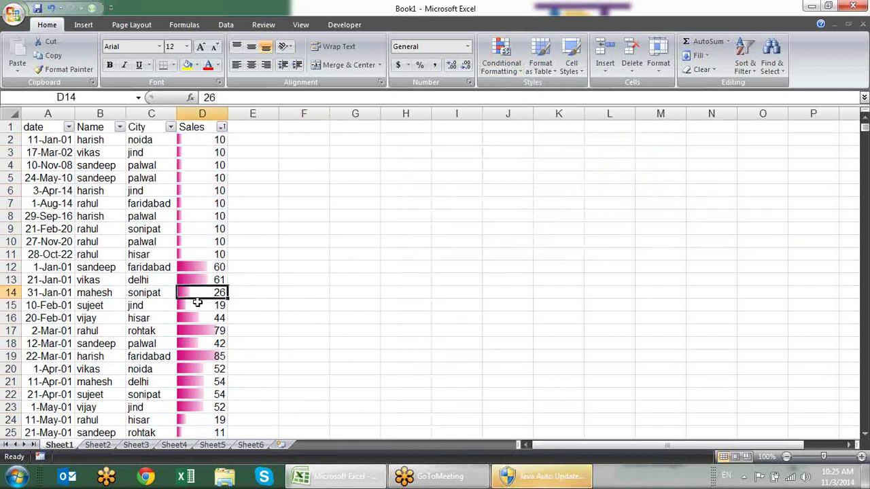
pyautogui.click(205, 318)
pyautogui.click(209, 291)
pyautogui.click(212, 281)
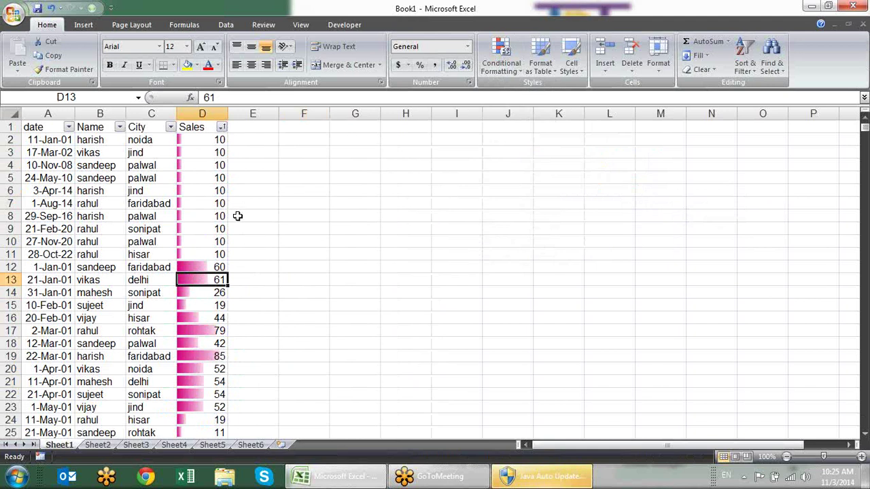
pyautogui.write('50')
pyautogui.press('Return')
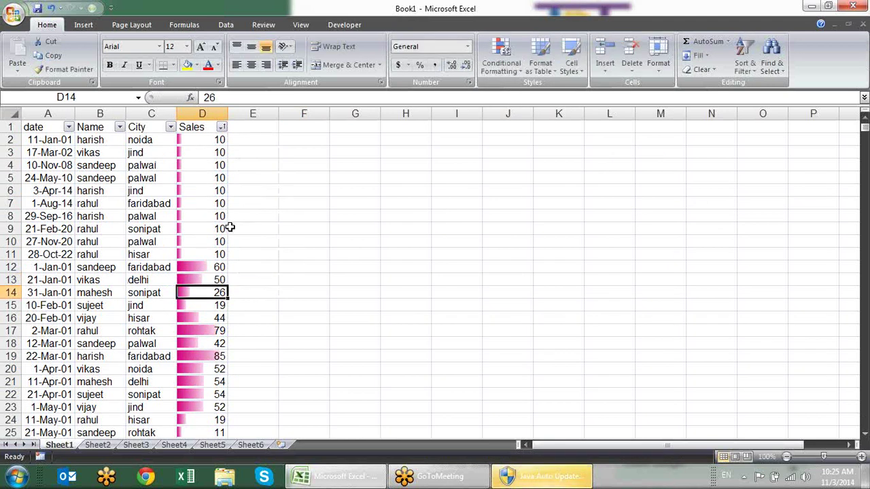
pyautogui.press('Up')
pyautogui.write('10')
pyautogui.press('Return')
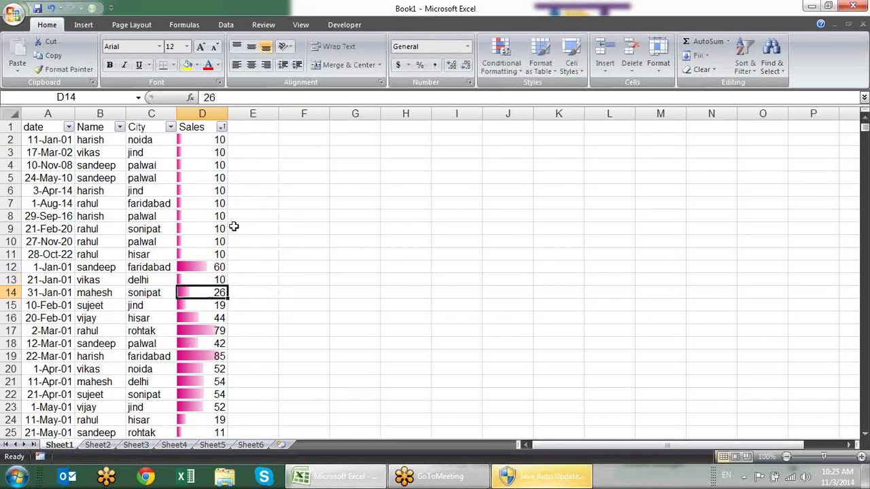
# Scroll down and back up through the Sales column to compare the data bars.
pyautogui.scroll(-1, 235, 196)
pyautogui.scroll(-10, 235, 196)
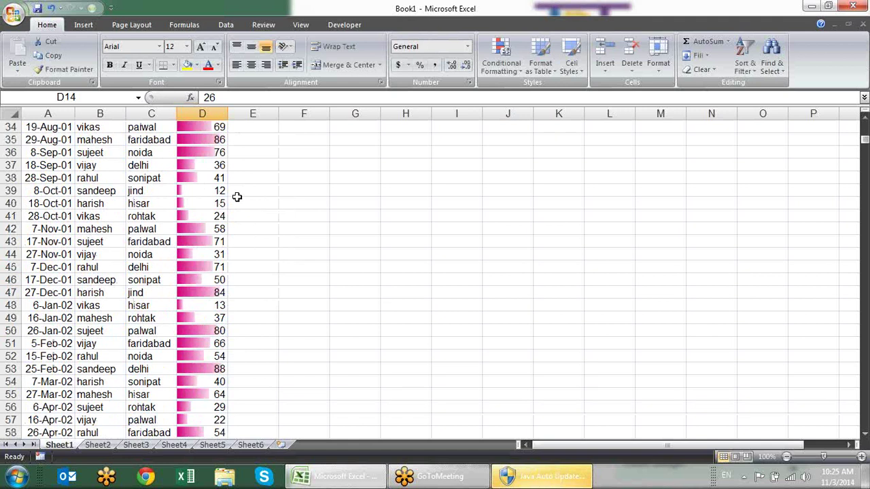
pyautogui.scroll(-6, 235, 196)
pyautogui.scroll(-5, 237, 195)
pyautogui.scroll(-5, 235, 194)
pyautogui.scroll(-1, 235, 193)
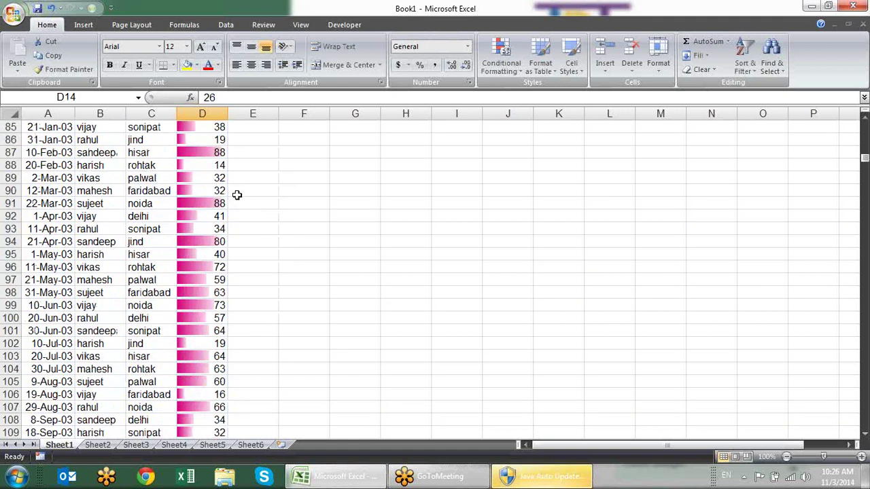
pyautogui.scroll(10, 237, 204)
pyautogui.scroll(7, 237, 209)
pyautogui.scroll(9, 236, 209)
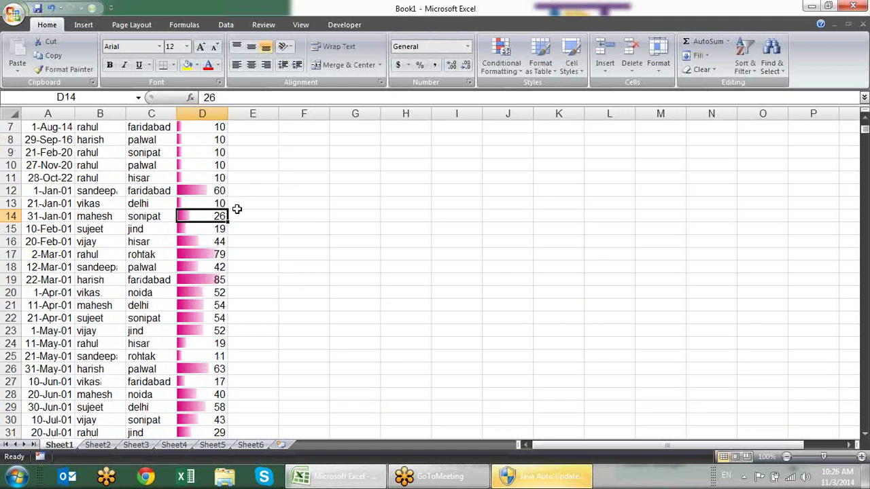
pyautogui.scroll(2, 236, 209)
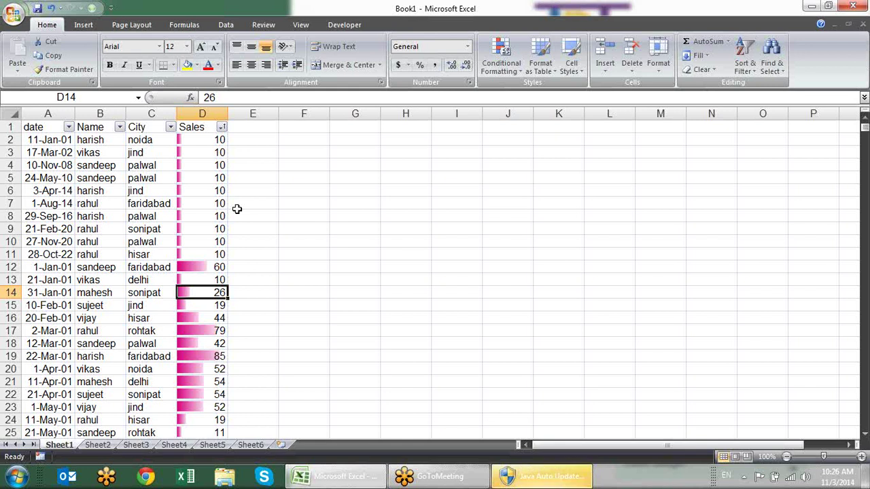
pyautogui.scroll(-7, 239, 218)
pyautogui.scroll(-12, 283, 235)
pyautogui.scroll(-9, 284, 234)
pyautogui.scroll(-9, 283, 232)
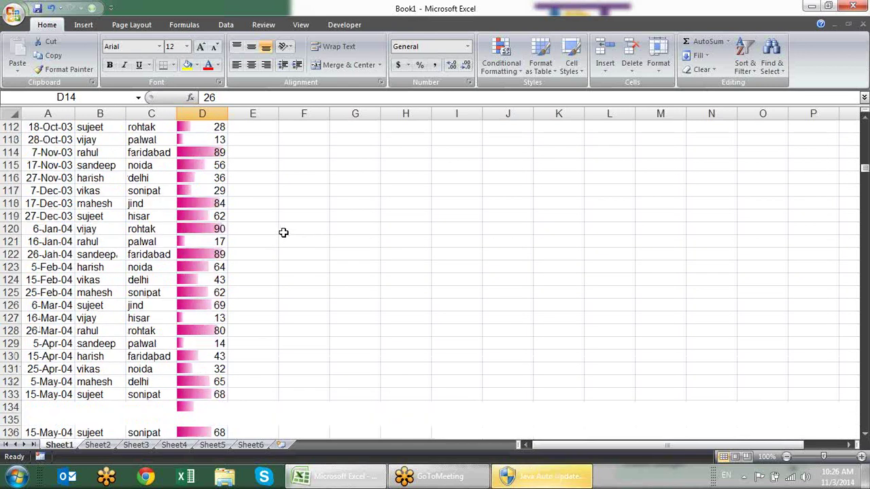
pyautogui.scroll(-5, 283, 232)
pyautogui.scroll(-7, 284, 233)
pyautogui.scroll(7, 284, 233)
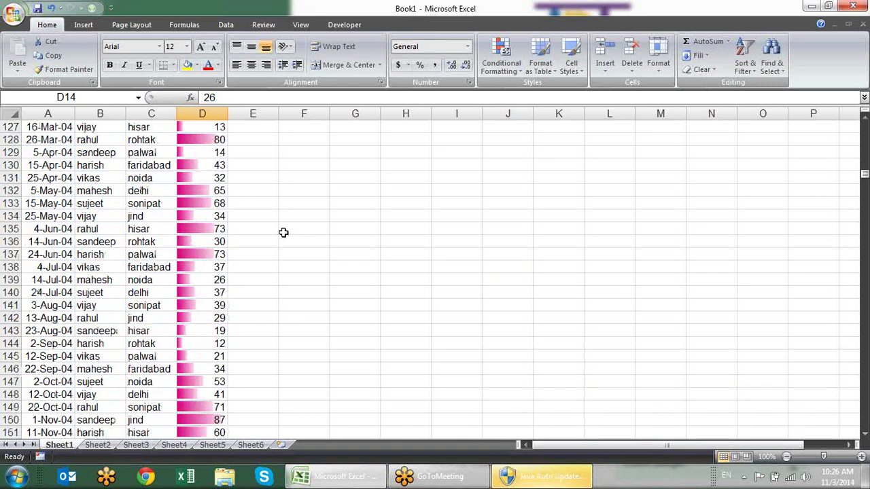
pyautogui.scroll(9, 284, 233)
pyautogui.scroll(9, 284, 233)
pyautogui.scroll(9, 283, 232)
pyautogui.scroll(10, 283, 233)
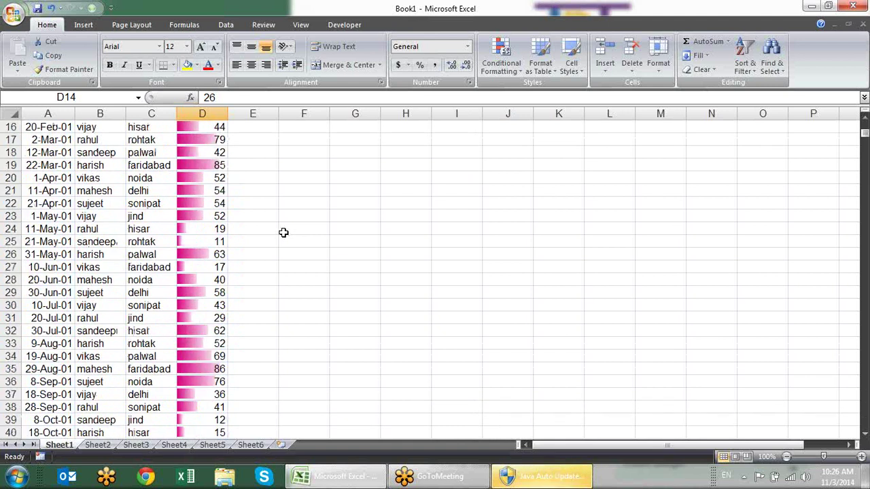
pyautogui.scroll(5, 283, 233)
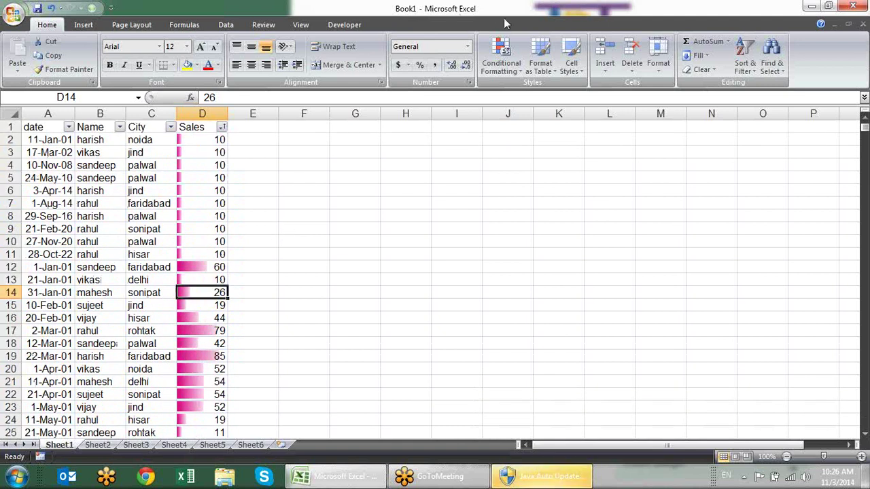
# Clear all conditional formatting rules from the entire sheet.
pyautogui.click(504, 68)
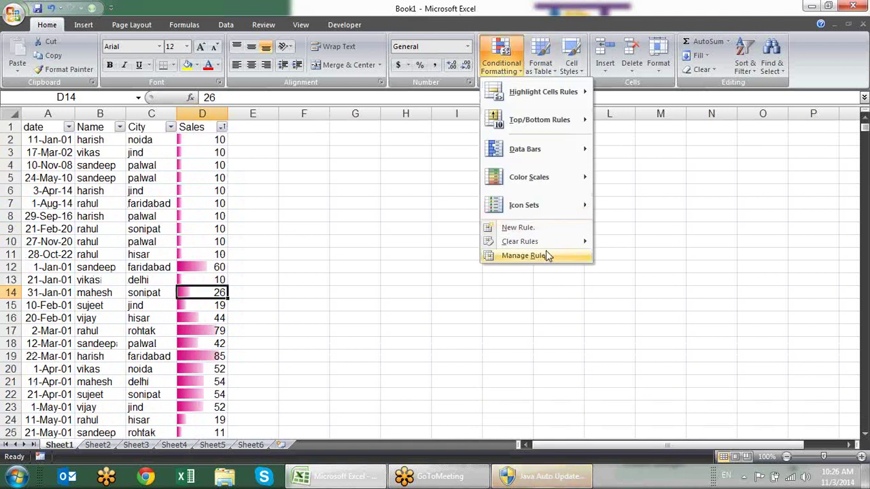
pyautogui.moveTo(553, 243)
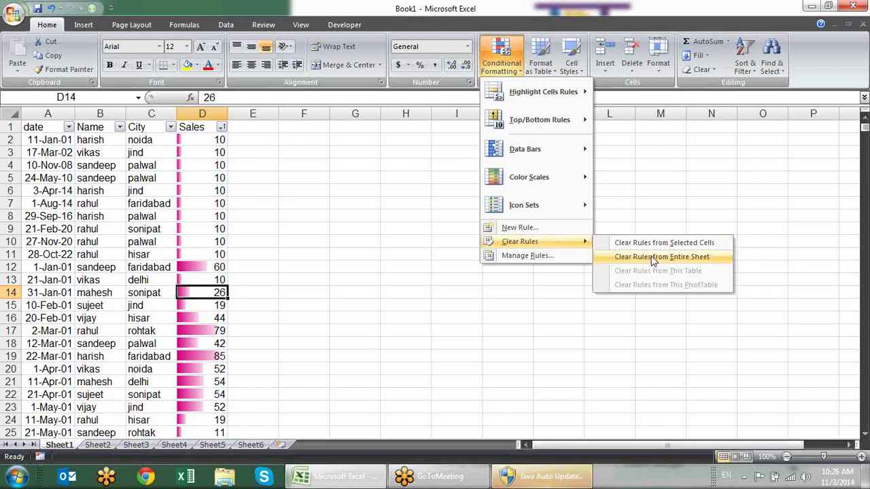
pyautogui.click(653, 257)
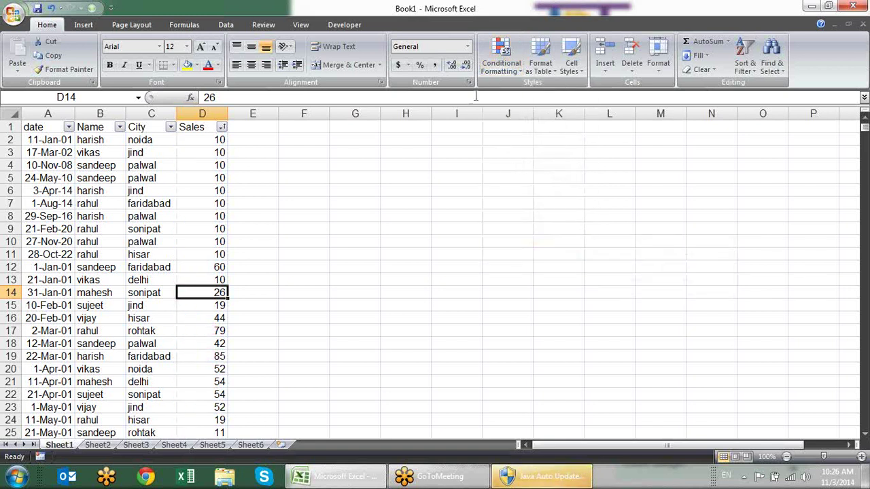
# Close the Data Bars gallery without applying any and reselect D2:D834.
pyautogui.click(501, 57)
pyautogui.moveTo(538, 151)
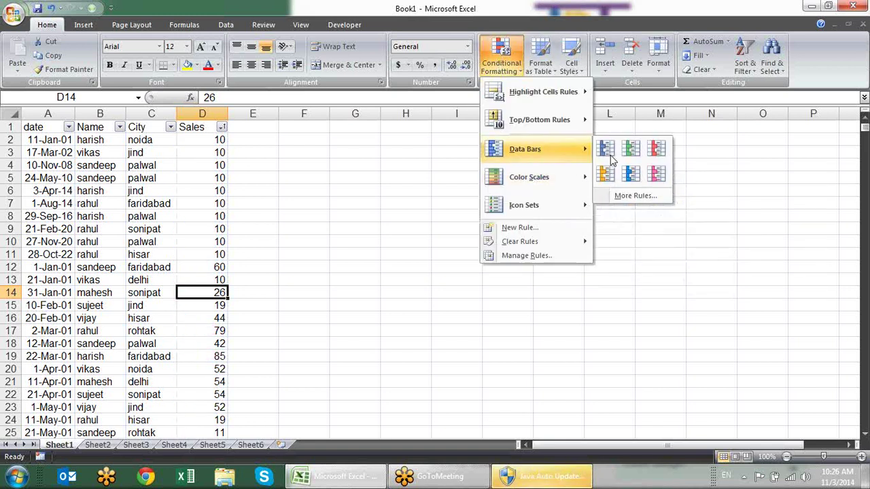
pyautogui.click(233, 140)
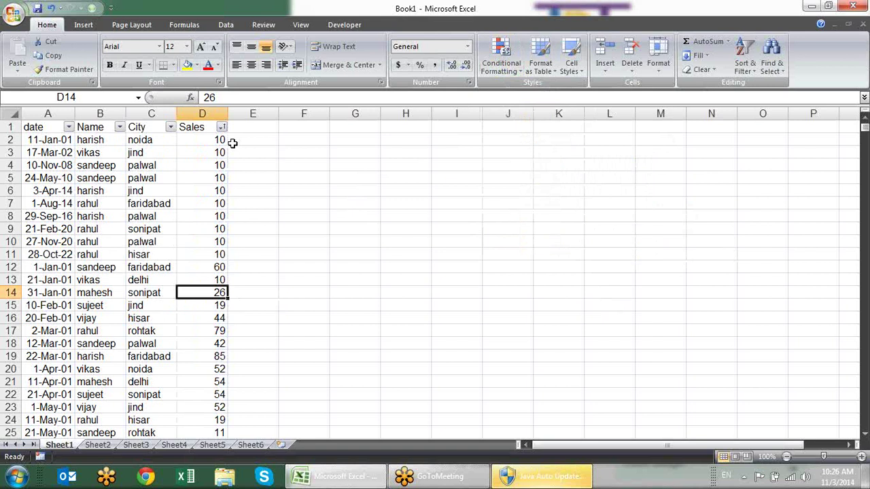
pyautogui.click(233, 140)
pyautogui.click(221, 137)
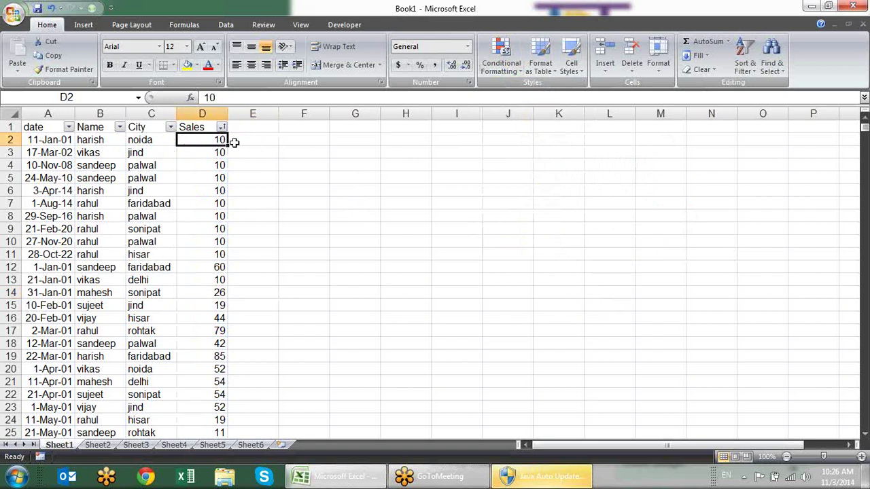
pyautogui.hotkey('ctrl', 'shift', 'Down')
# Apply the Green-Yellow-Red colour scale to the Sales values.
pyautogui.click(501, 58)
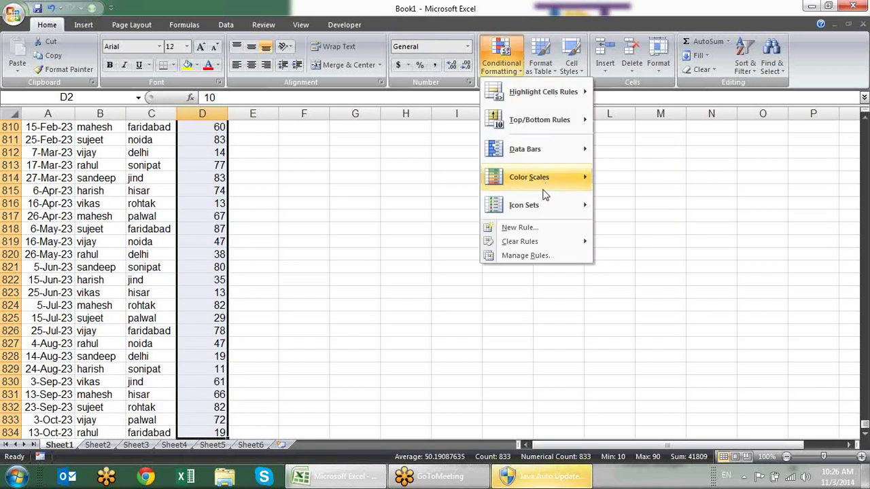
pyautogui.moveTo(544, 193)
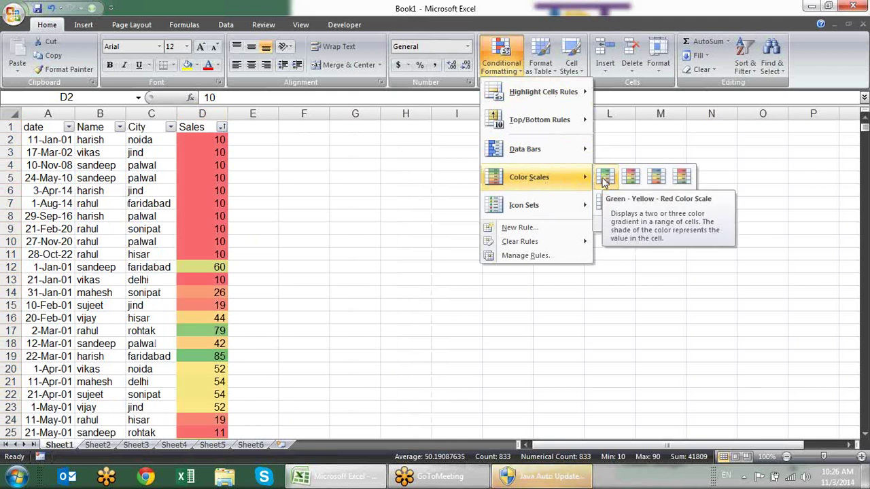
pyautogui.click(605, 178)
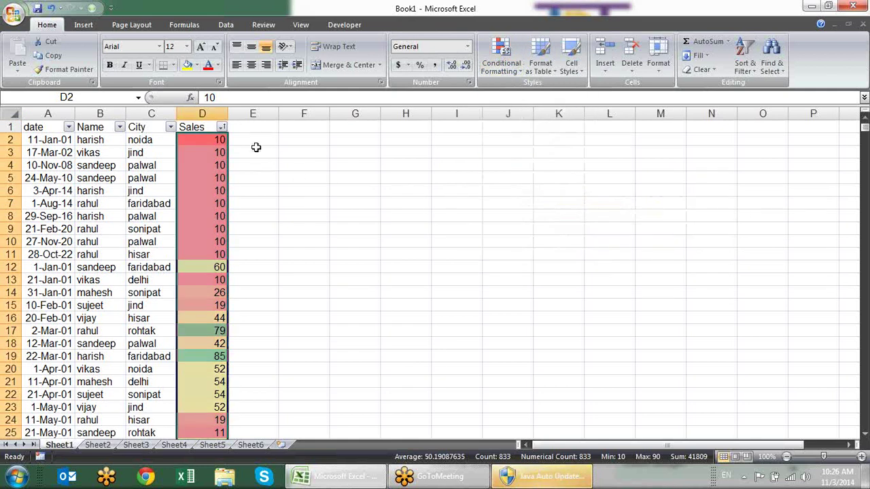
pyautogui.click(215, 144)
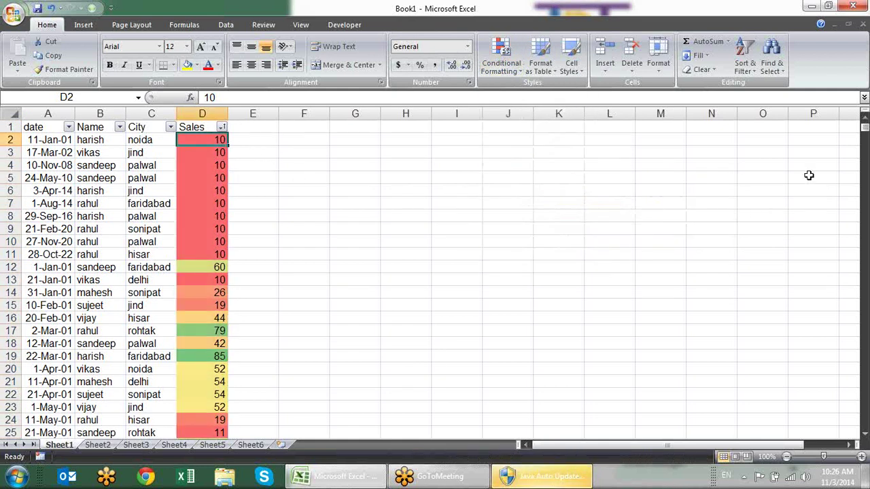
# Retype D2 as 30, 50, 45, 65 and finally 90 to watch its colour change.
pyautogui.write('30')
pyautogui.press('Return')
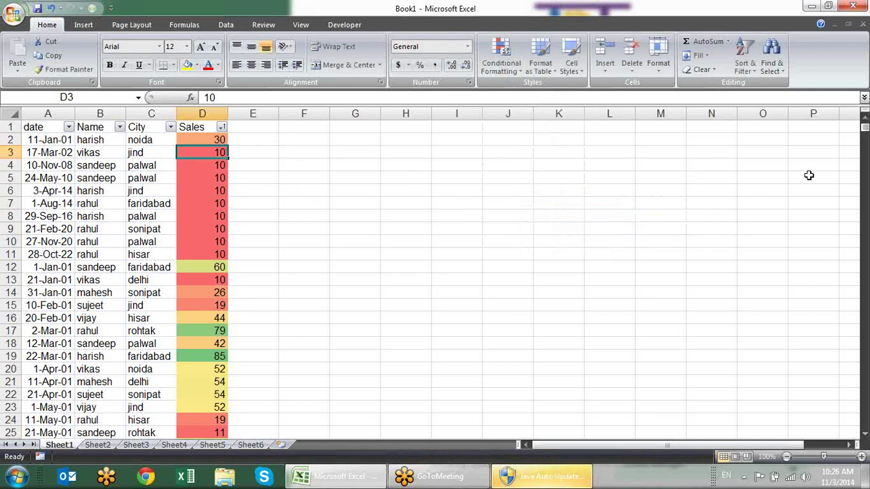
pyautogui.write('1')
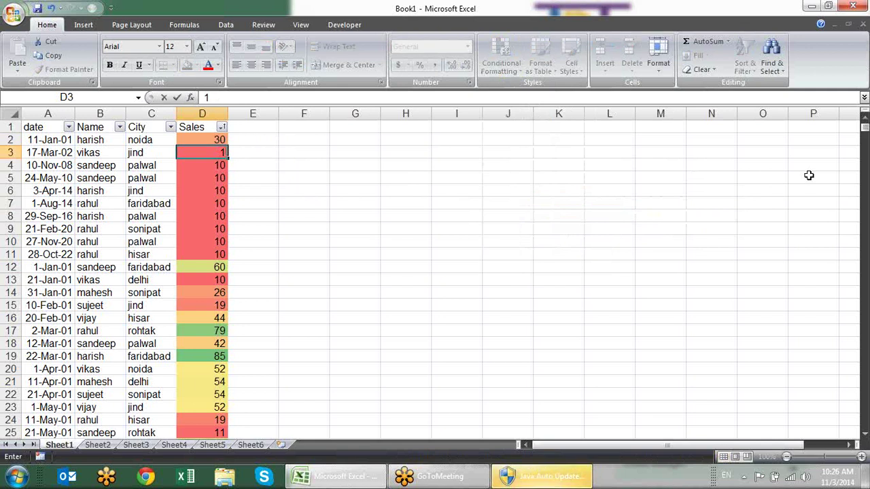
pyautogui.press('Escape')
pyautogui.press('Up')
pyautogui.write('50')
pyautogui.press('Return')
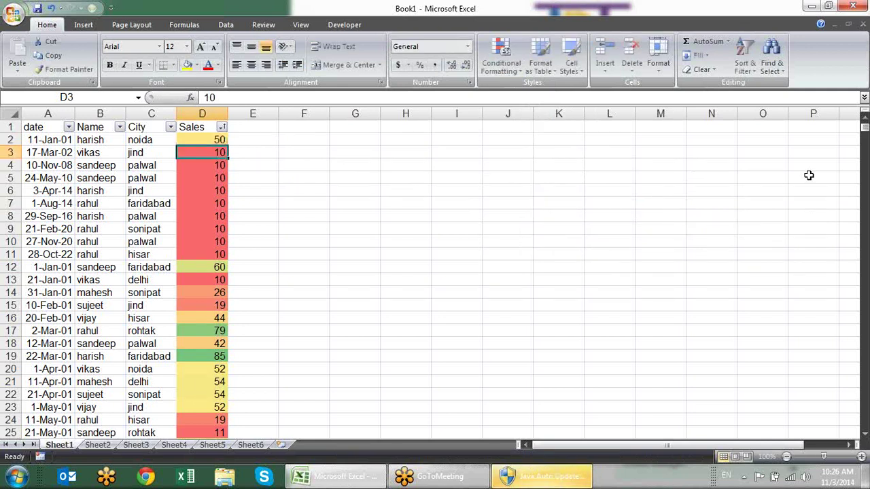
pyautogui.press('Up')
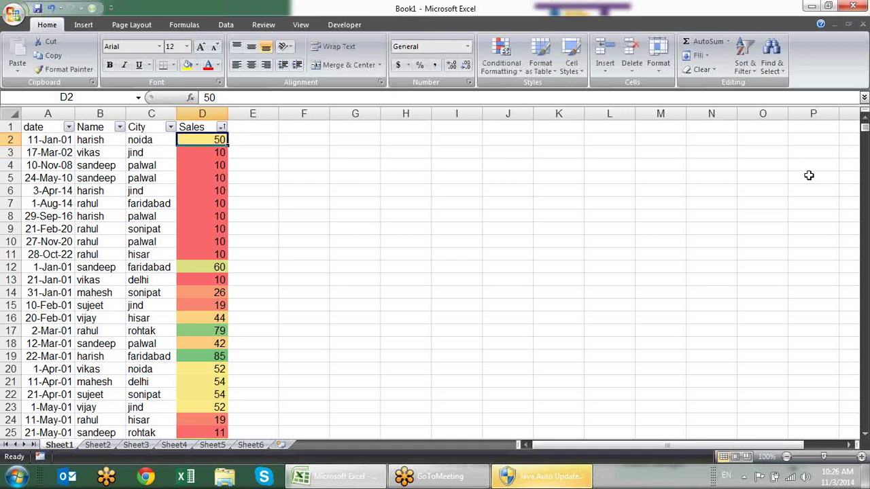
pyautogui.write('45')
pyautogui.press('Return')
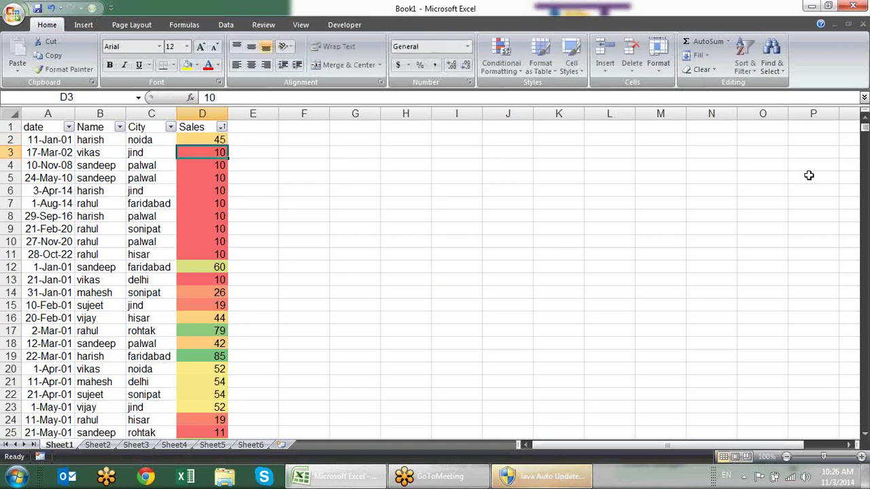
pyautogui.press('Up')
pyautogui.write('65')
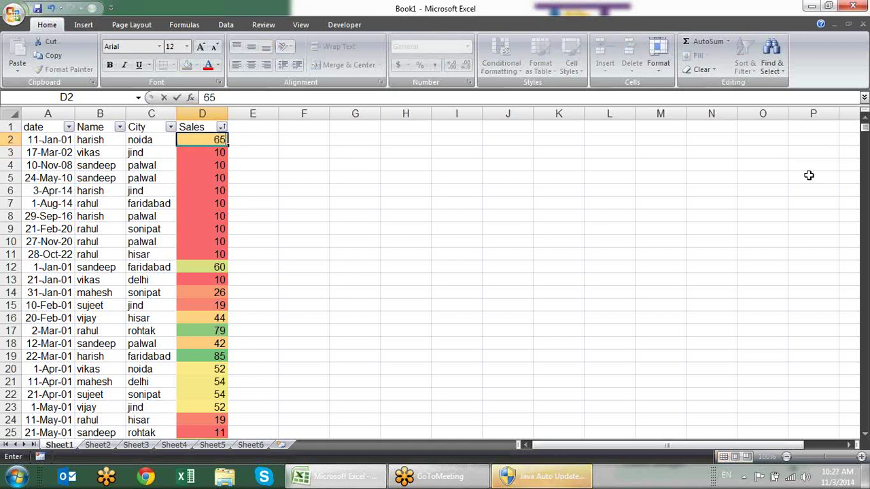
pyautogui.press('Return')
pyautogui.press('Up')
pyautogui.write('9')
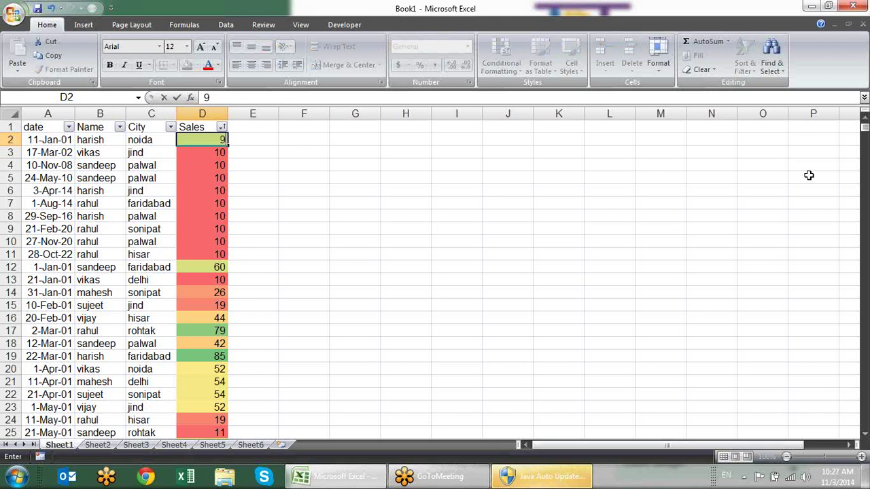
pyautogui.write('0')
pyautogui.press('Return')
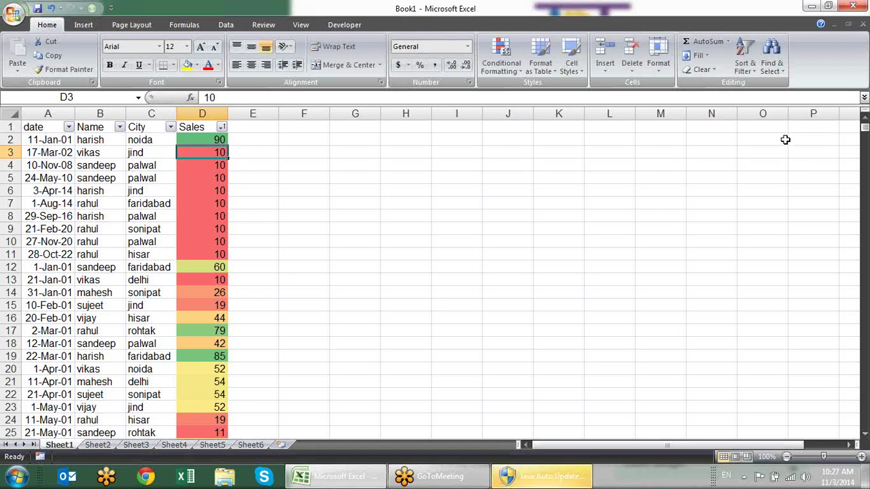
# Reselect the Sales values from D2 to D834.
pyautogui.click(509, 66)
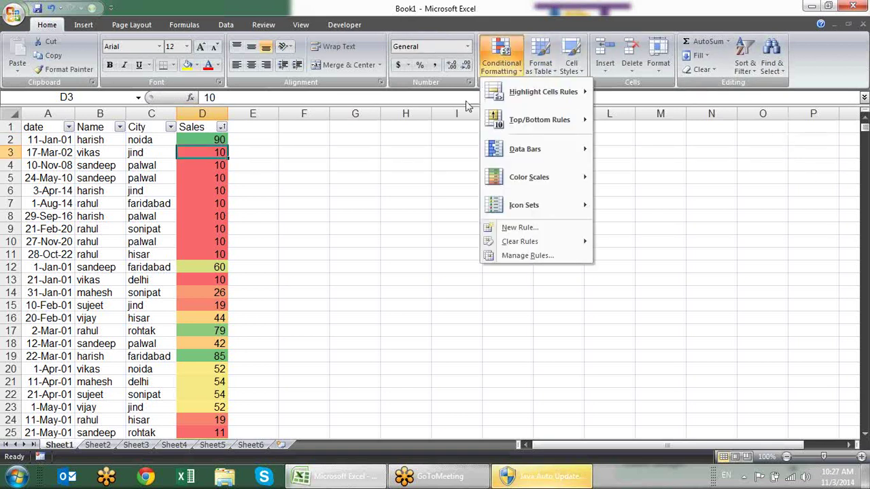
pyautogui.click(359, 147)
pyautogui.click(193, 139)
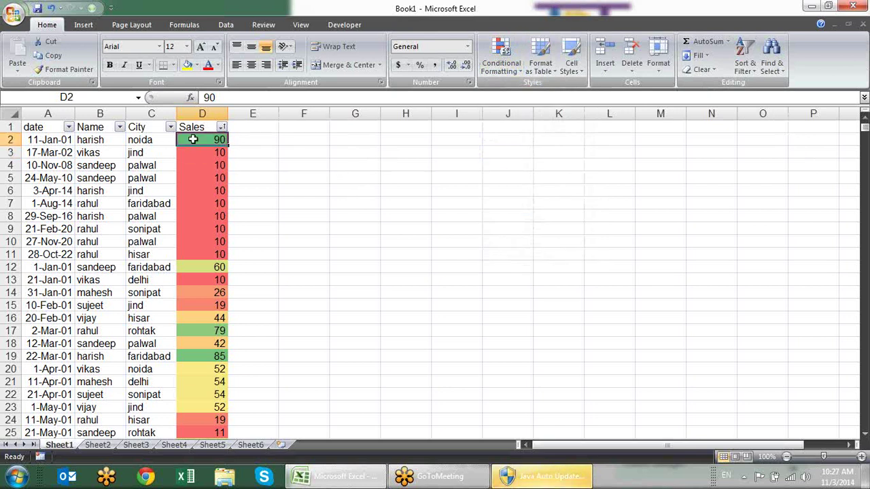
pyautogui.hotkey('ctrl', 'shift', 'Down')
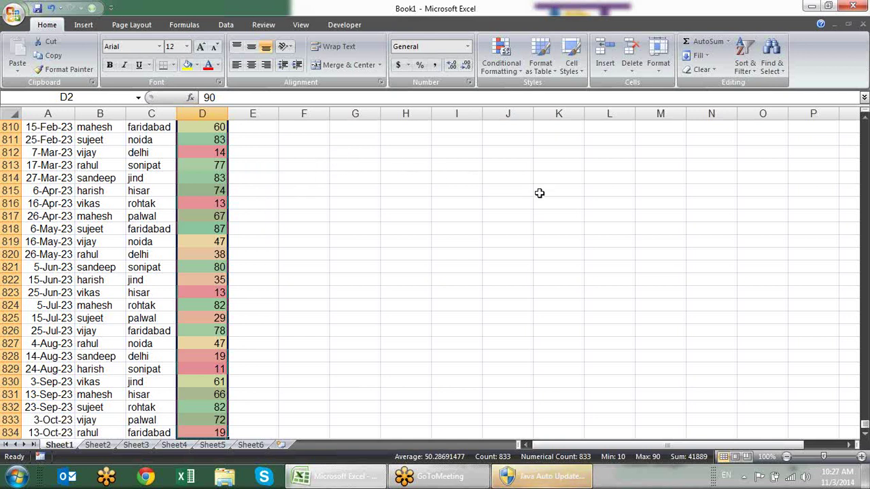
pyautogui.click(518, 70)
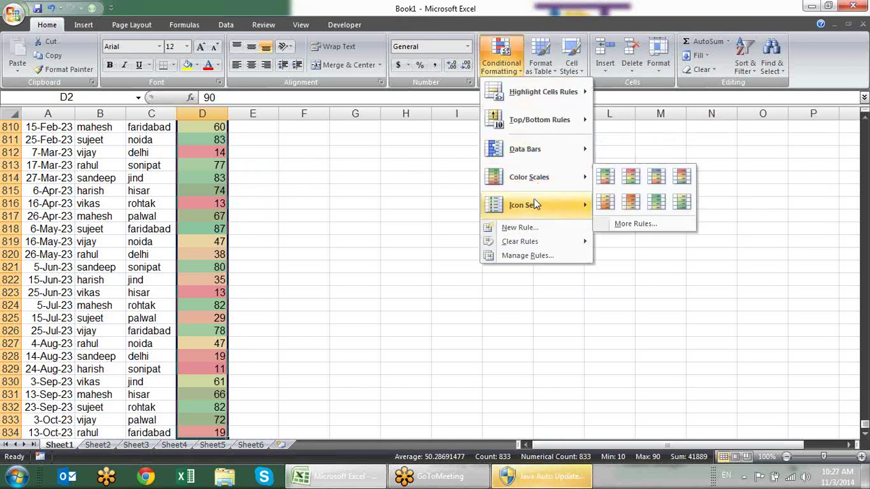
# Clear the colour scale with Clear Rules from Entire Sheet.
pyautogui.moveTo(506, 146)
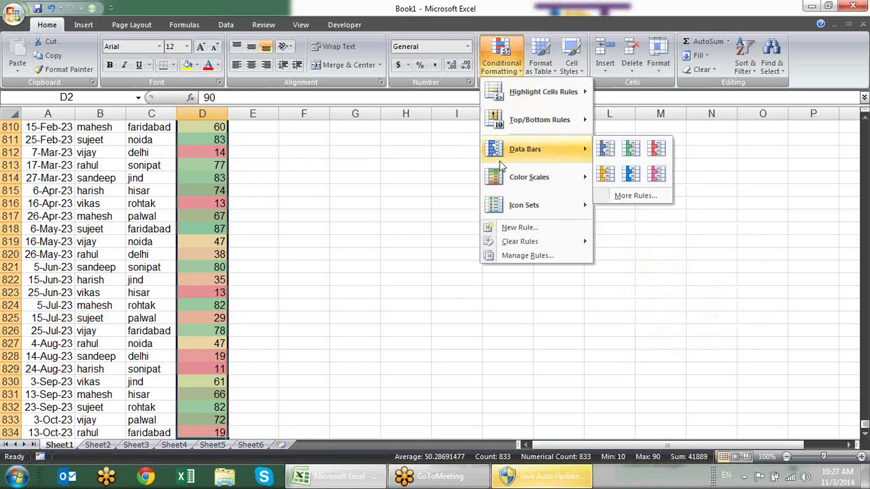
pyautogui.moveTo(524, 241)
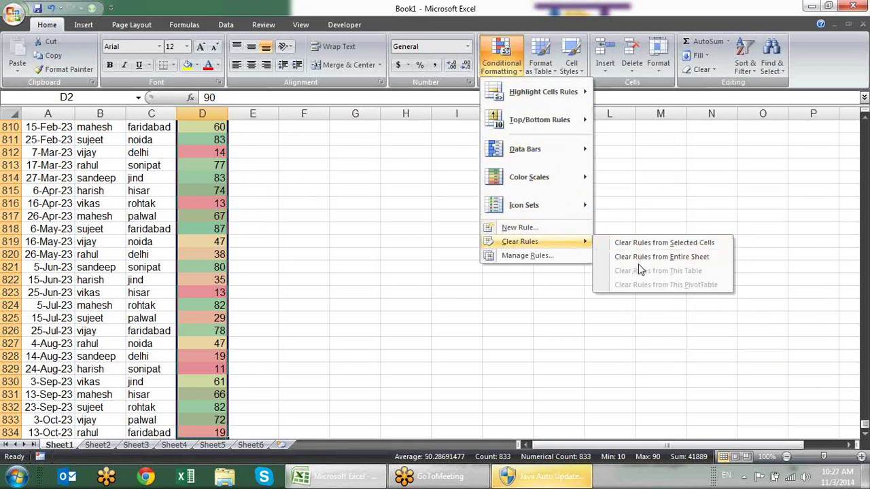
pyautogui.click(639, 258)
# Bring up the Icon Sets choices for the selected Sales values.
pyautogui.scroll(3, 338, 146)
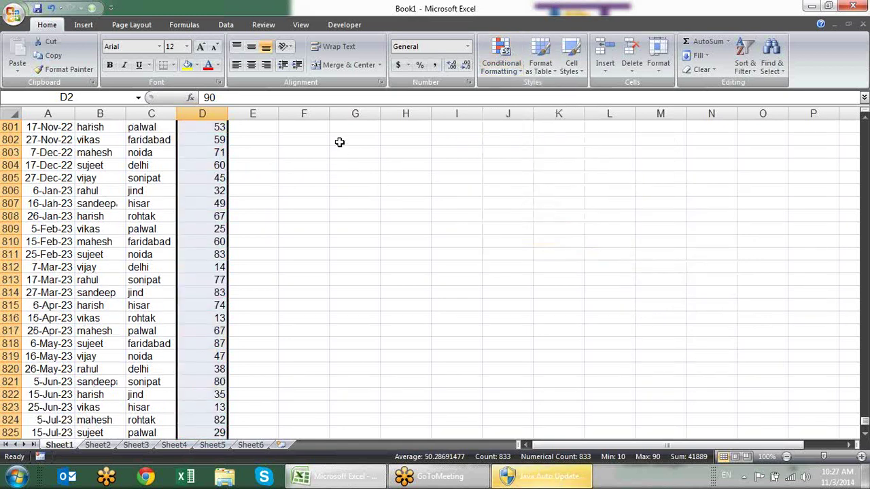
pyautogui.scroll(5, 338, 143)
pyautogui.moveTo(865, 420); pyautogui.dragTo(746, 108)
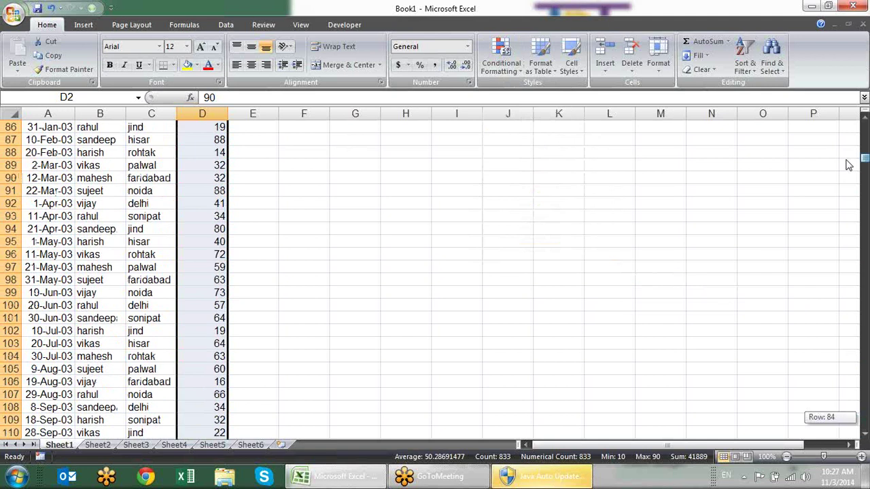
pyautogui.click(509, 69)
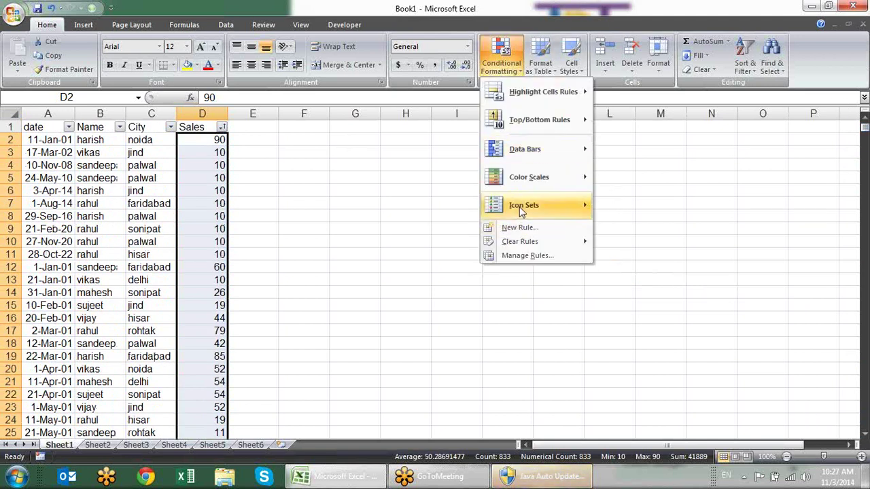
pyautogui.moveTo(519, 206)
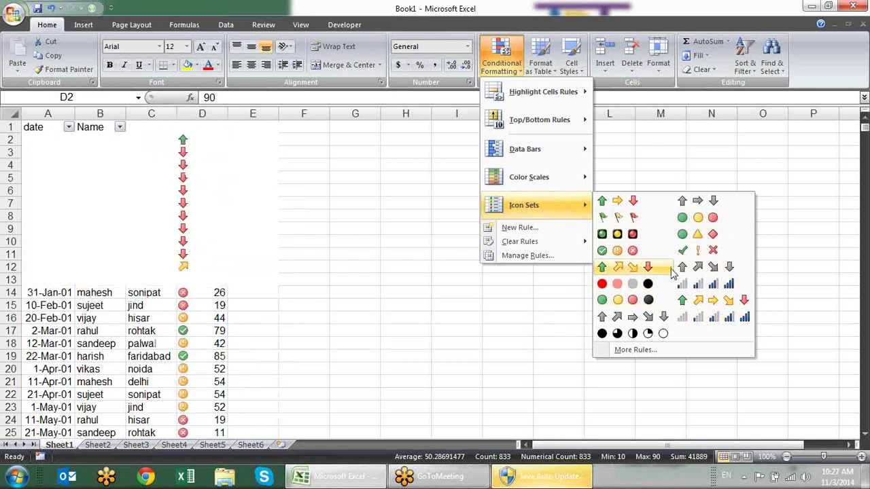
# Apply the check, exclamation and cross icon set and inspect D2 and D17.
pyautogui.click(694, 252)
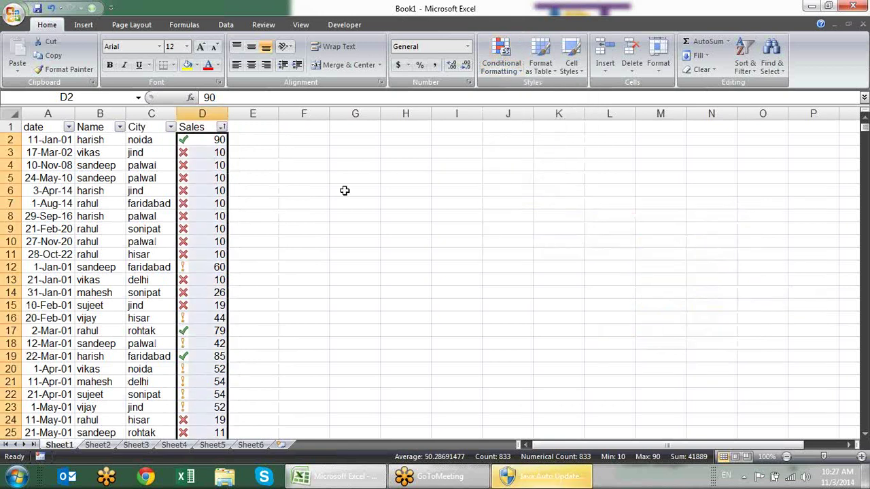
pyautogui.click(260, 187)
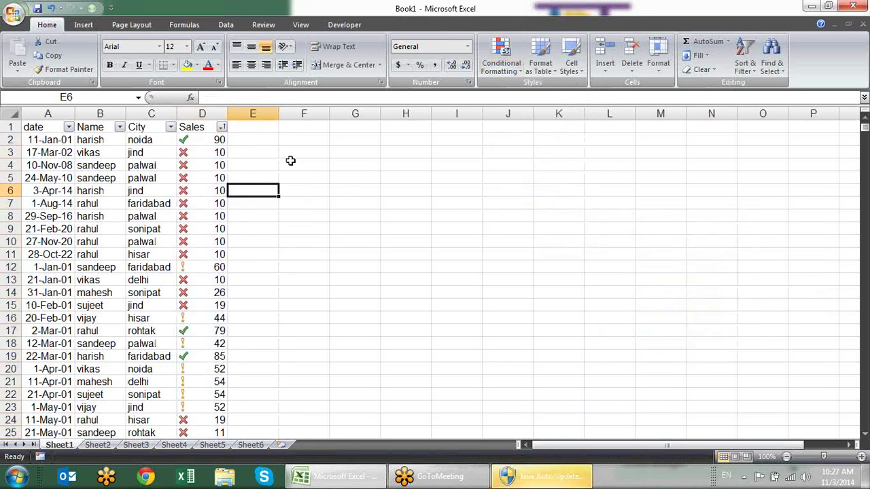
pyautogui.click(219, 142)
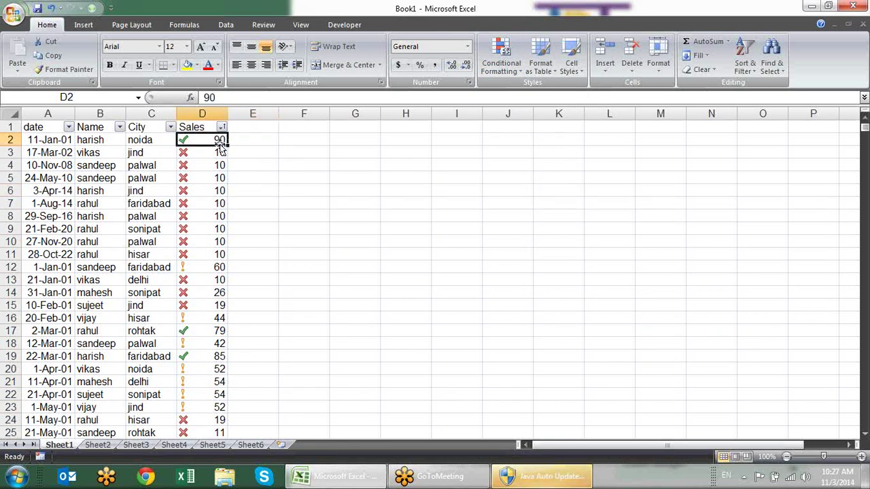
pyautogui.click(218, 331)
# Inspect the exclamation in D21 and crosses in D24 and D25, then scroll back to the top.
pyautogui.scroll(-2, 274, 197)
pyautogui.scroll(-1, 272, 201)
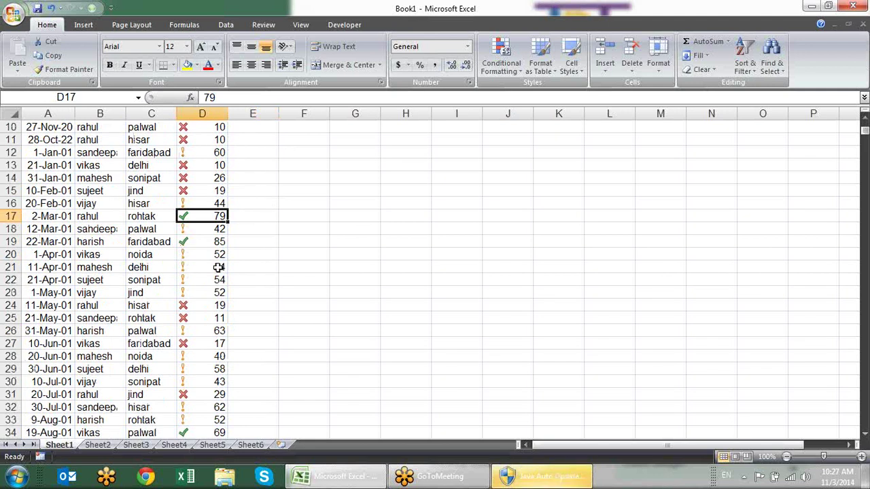
pyautogui.click(195, 265)
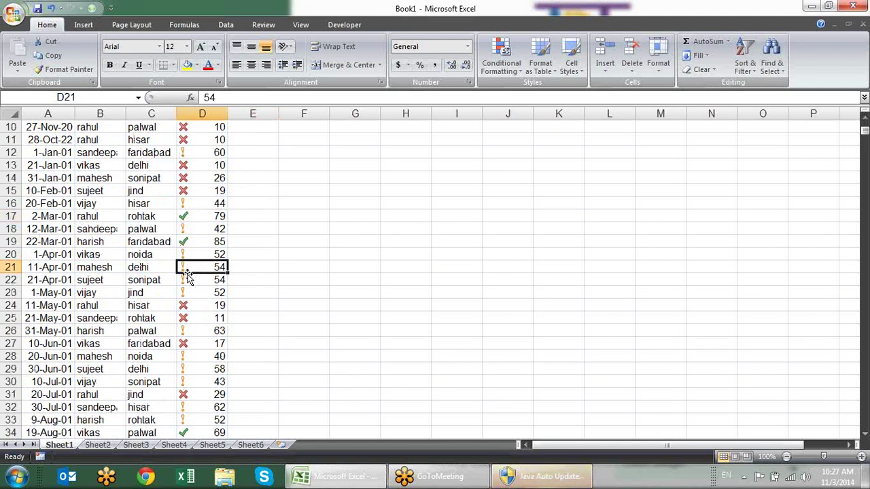
pyautogui.scroll(-3, 189, 251)
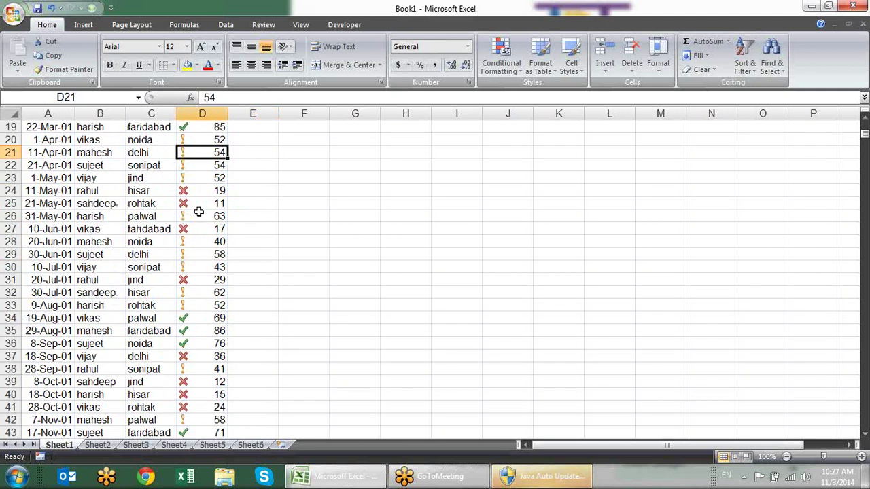
pyautogui.click(202, 190)
pyautogui.click(202, 202)
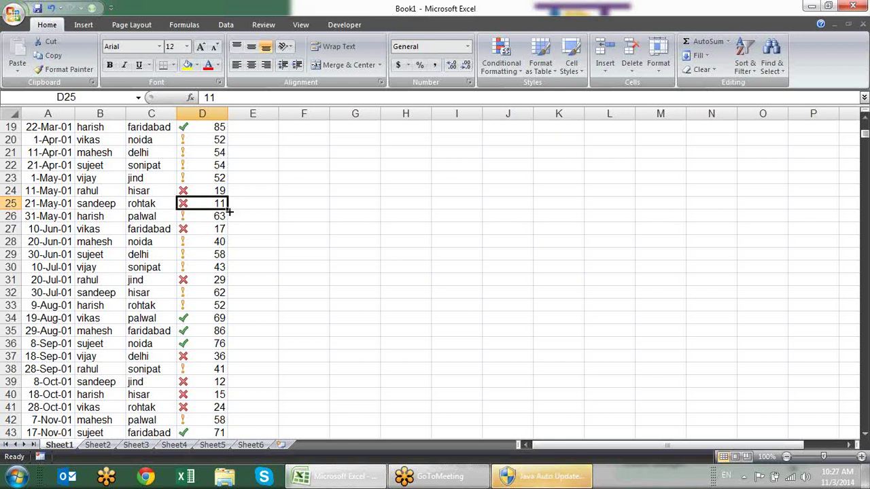
pyautogui.scroll(-7, 238, 216)
pyautogui.scroll(-15, 239, 216)
pyautogui.scroll(-7, 227, 204)
pyautogui.scroll(-6, 227, 181)
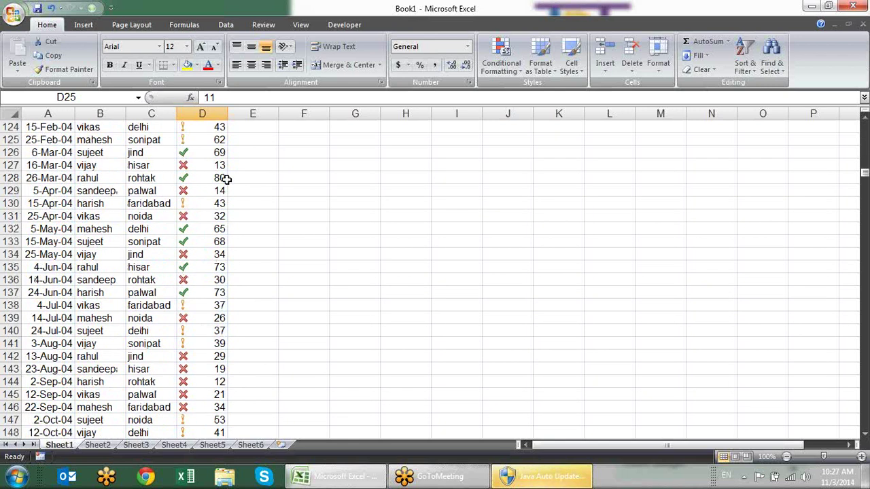
pyautogui.scroll(-6, 227, 179)
pyautogui.scroll(7, 226, 179)
pyautogui.scroll(6, 226, 179)
pyautogui.scroll(13, 226, 178)
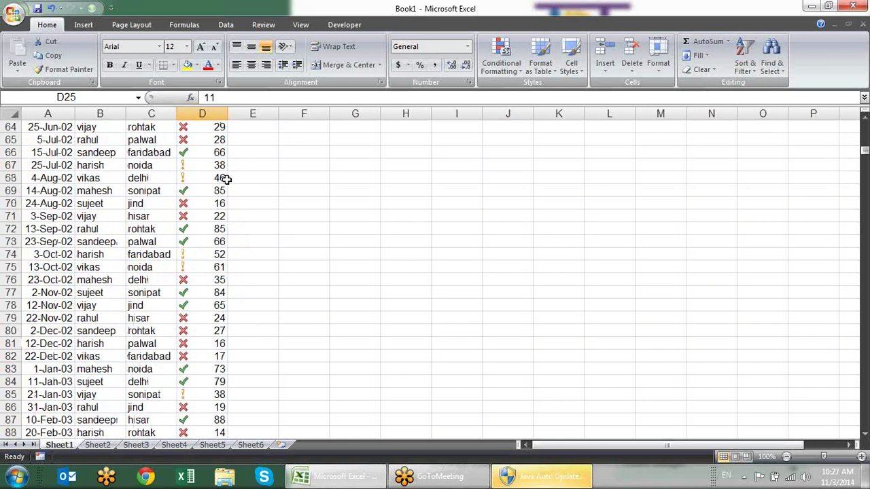
pyautogui.scroll(10, 226, 179)
pyautogui.scroll(9, 226, 178)
pyautogui.scroll(3, 226, 179)
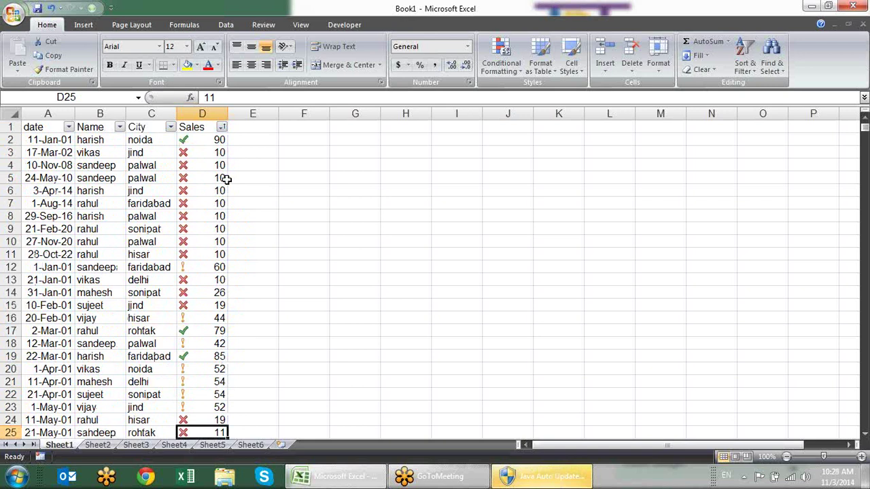
# Select D2:D834 and apply the 3 Symbols (Uncircled) icon set.
pyautogui.click(202, 139)
pyautogui.hotkey('ctrl', 'shift', 'Down')
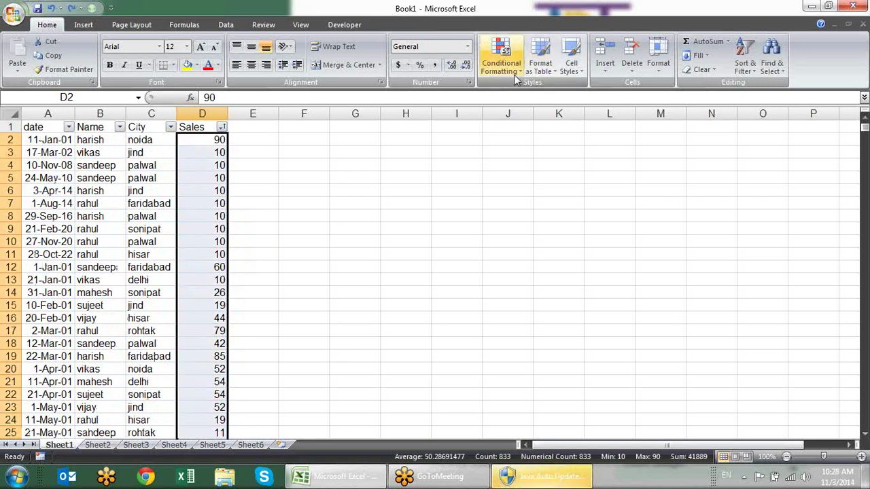
pyautogui.click(500, 63)
pyautogui.moveTo(568, 204)
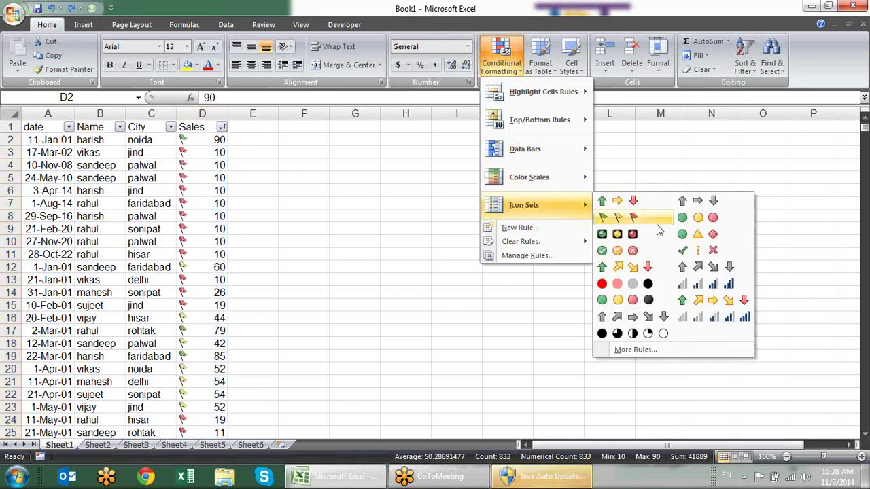
pyautogui.click(686, 248)
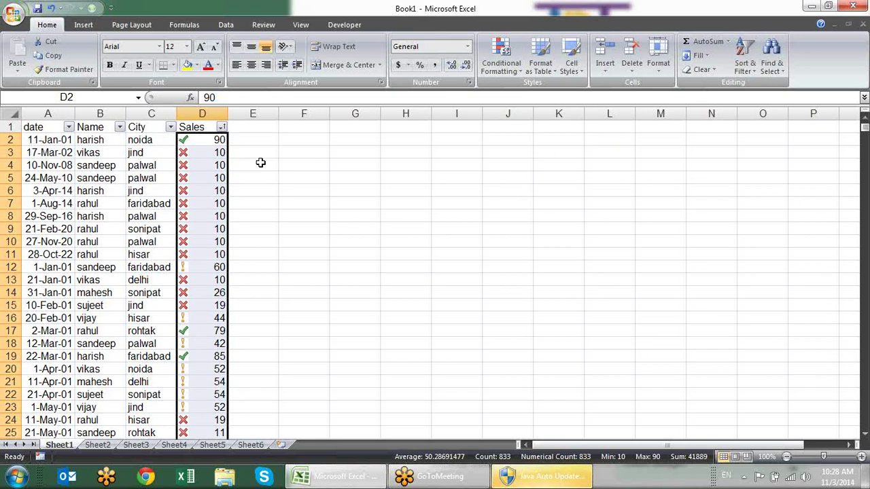
pyautogui.click(510, 63)
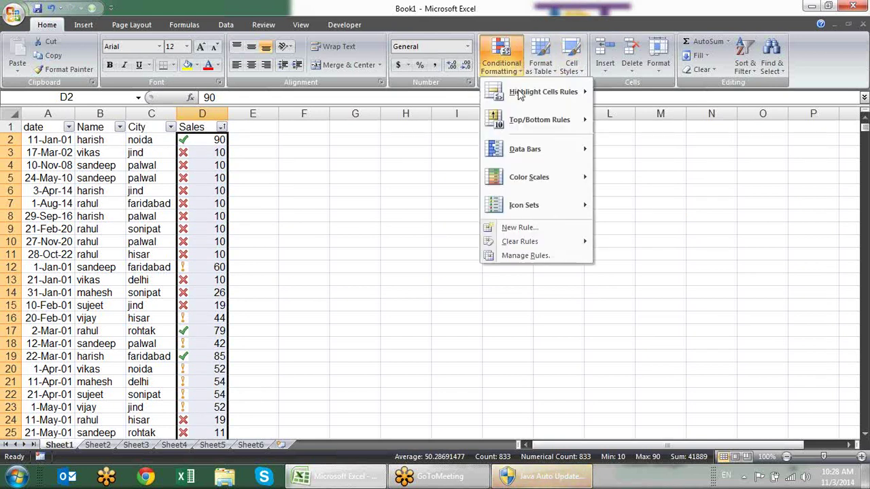
# Edit the Icon Set rule, setting both threshold types to Number.
pyautogui.click(546, 259)
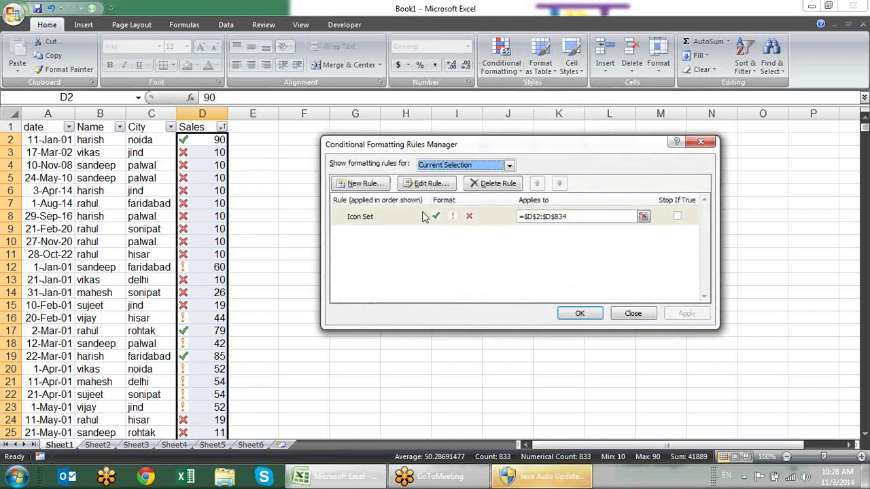
pyautogui.click(381, 216)
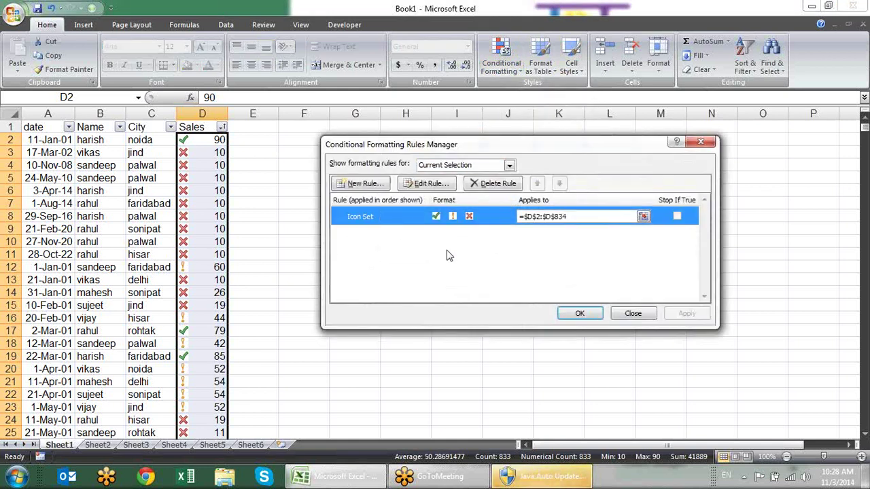
pyautogui.click(416, 185)
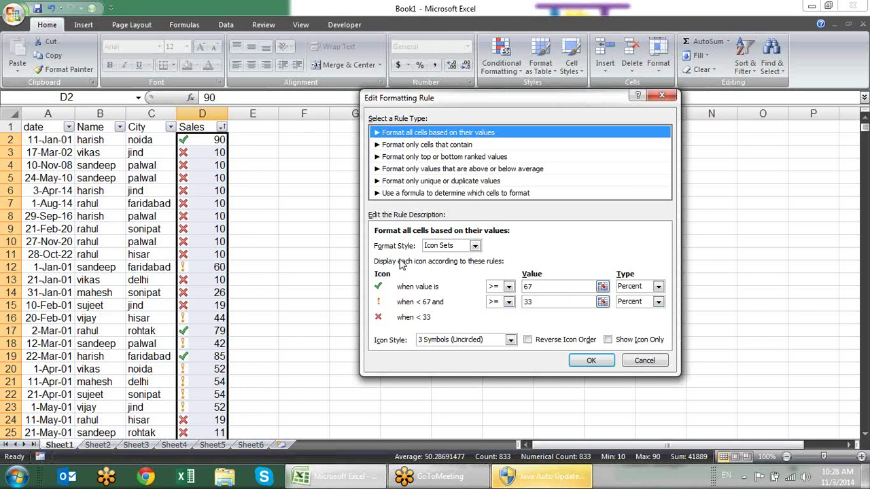
pyautogui.click(658, 287)
pyautogui.click(645, 299)
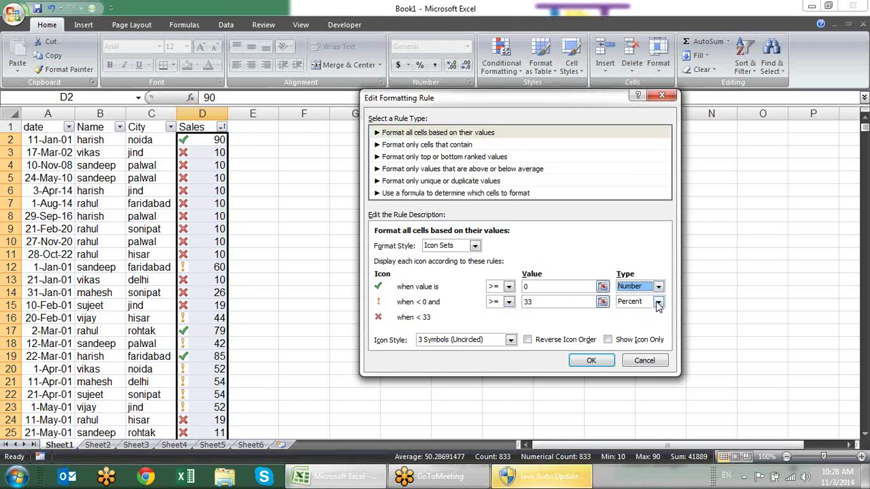
pyautogui.click(658, 302)
pyautogui.click(639, 314)
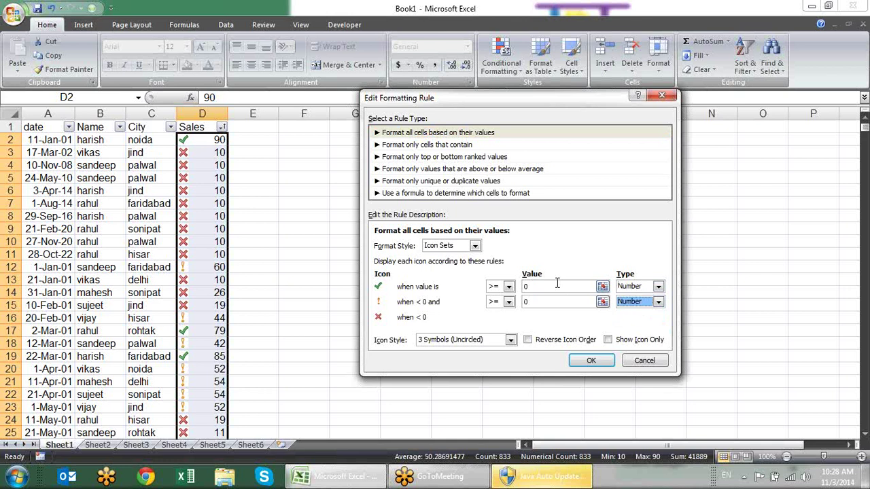
# Set the thresholds to 70 and 50, keep values shown beside icons, and confirm.
pyautogui.moveTo(542, 286); pyautogui.dragTo(478, 285)
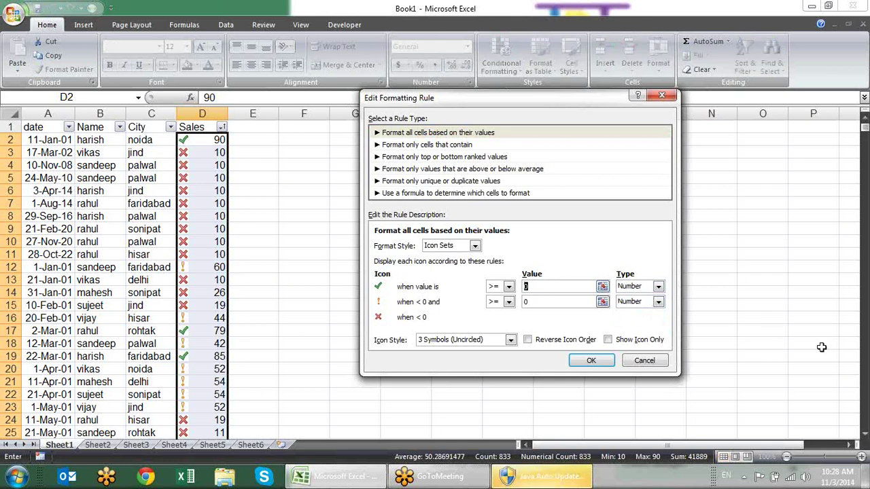
pyautogui.write('70')
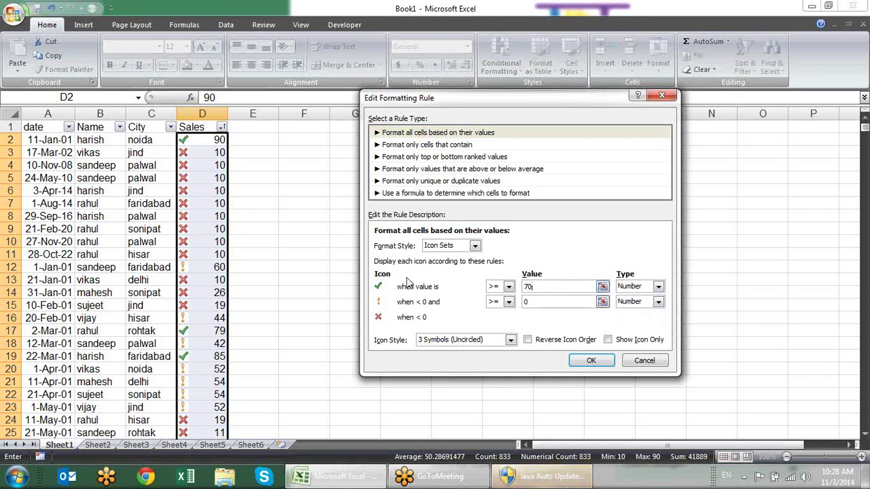
pyautogui.click(553, 302)
pyautogui.write('50')
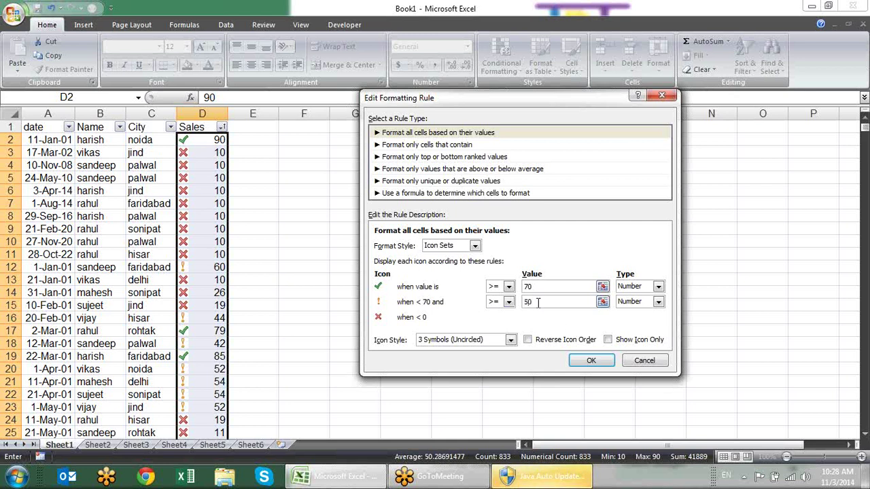
pyautogui.click(608, 339)
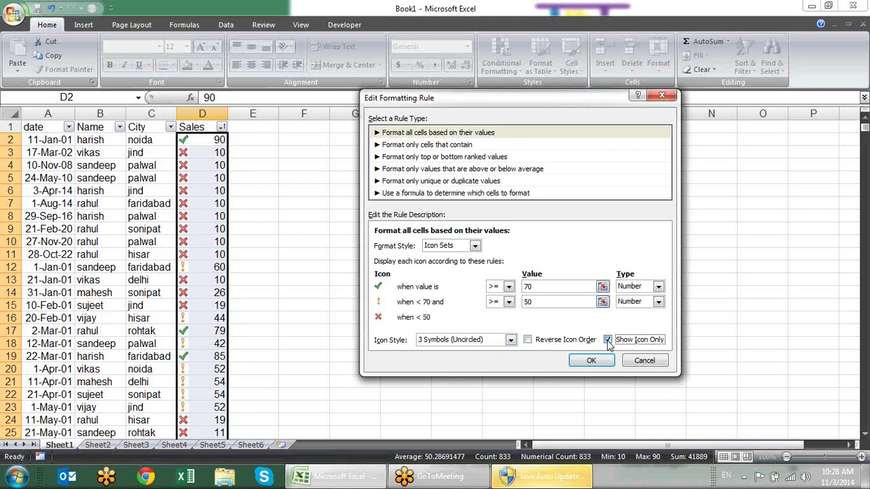
pyautogui.click(607, 340)
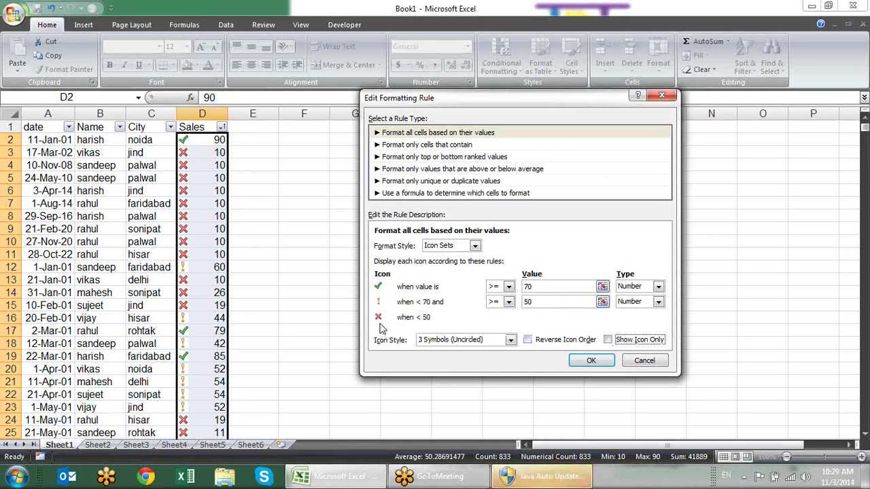
pyautogui.click(591, 360)
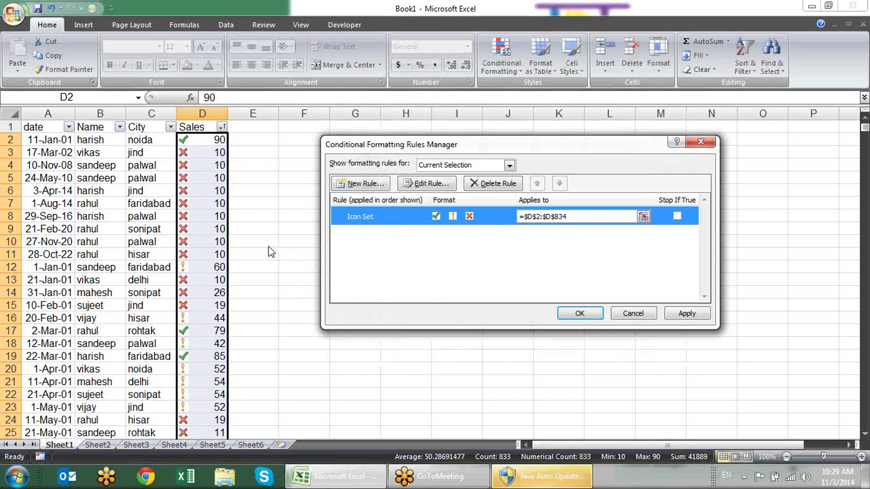
# Apply the 70/50 icon thresholds, then set the Sales Icon Set rule to Show Icon Only.
pyautogui.click(688, 313)
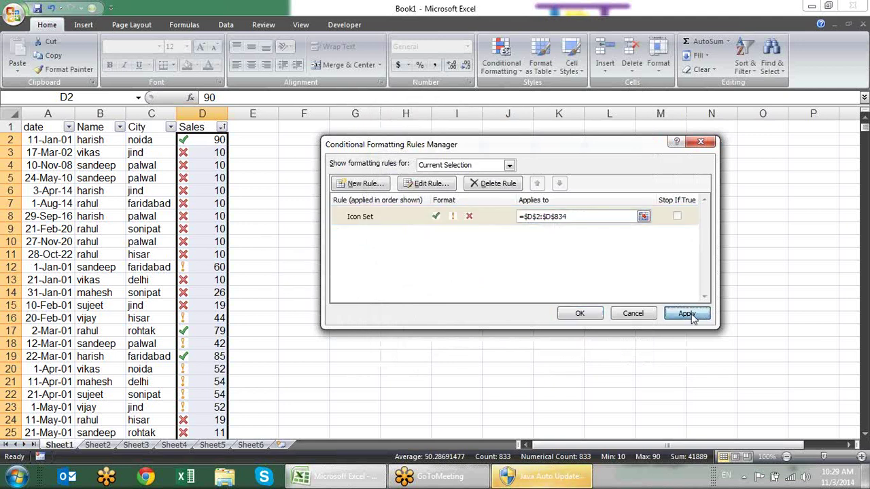
pyautogui.click(593, 317)
pyautogui.click(501, 58)
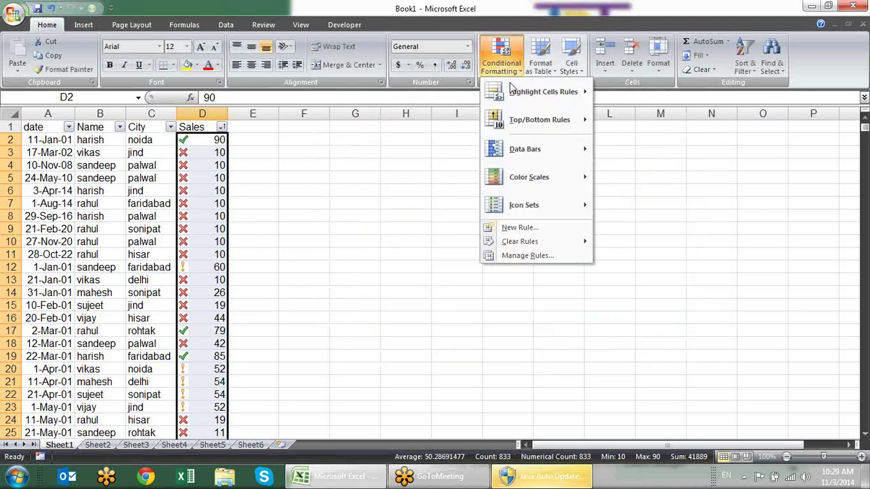
pyautogui.click(527, 256)
pyautogui.doubleClick(443, 222)
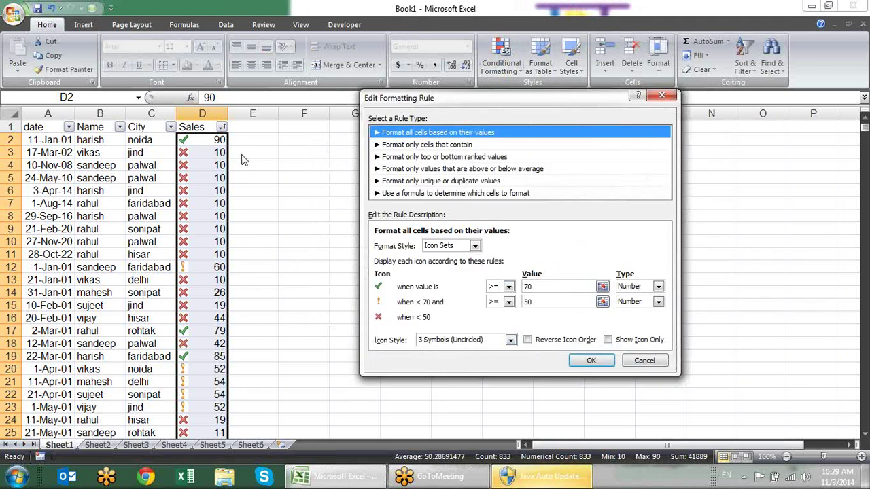
pyautogui.click(621, 343)
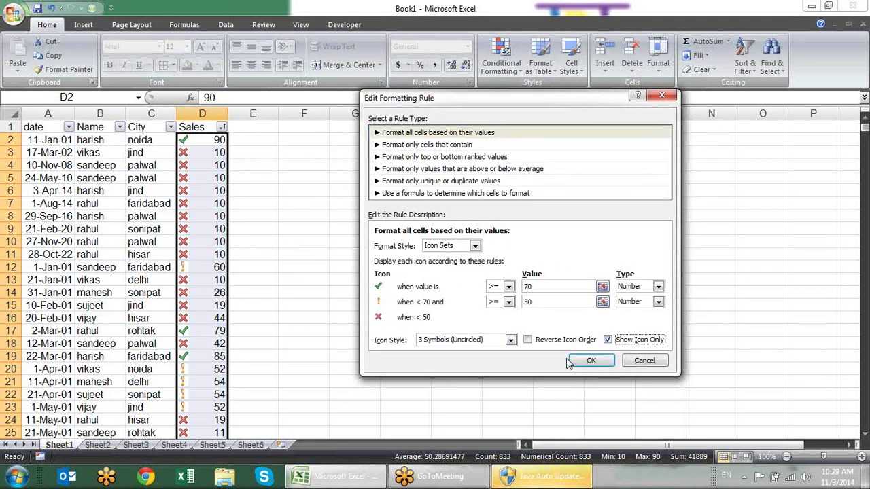
pyautogui.click(592, 365)
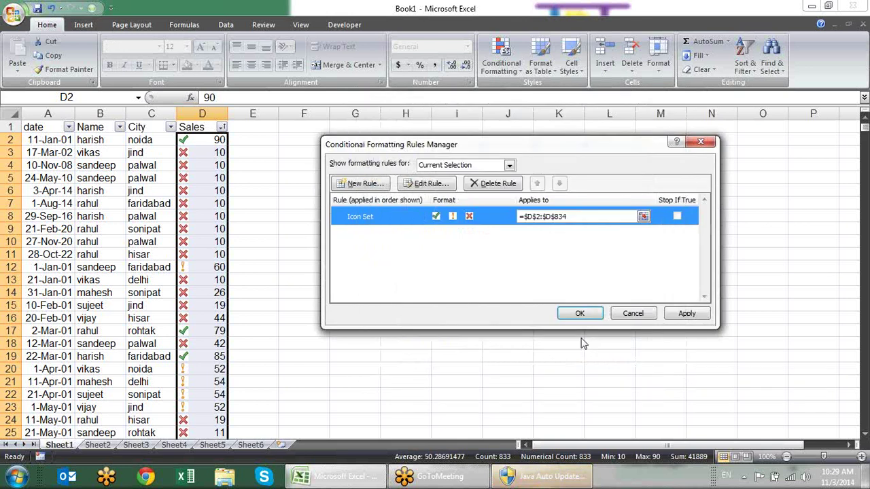
pyautogui.click(685, 314)
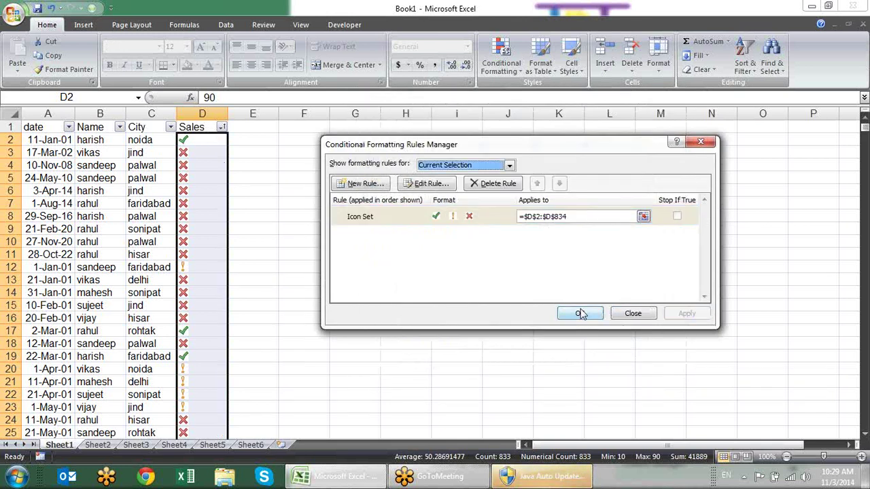
pyautogui.click(581, 312)
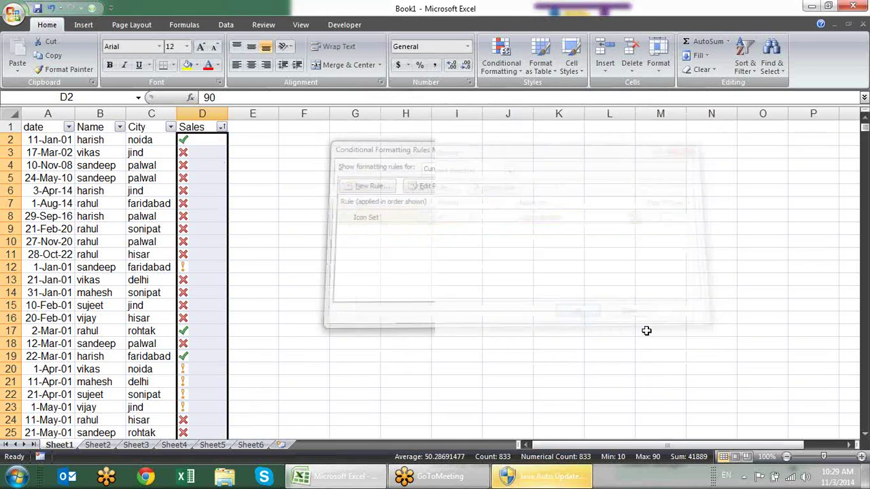
# Reopen the Icon Set rule, show the numbers again, and try reversing the icon order.
pyautogui.click(504, 67)
pyautogui.click(523, 256)
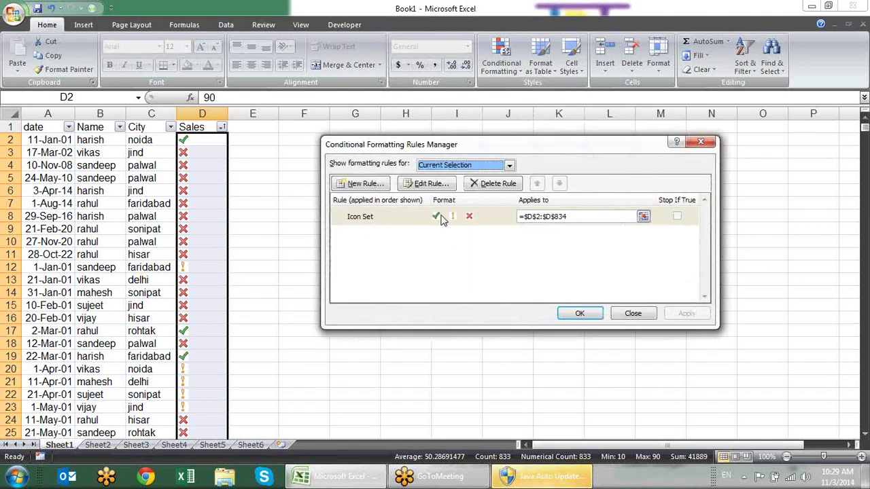
pyautogui.doubleClick(439, 215)
pyautogui.click(608, 341)
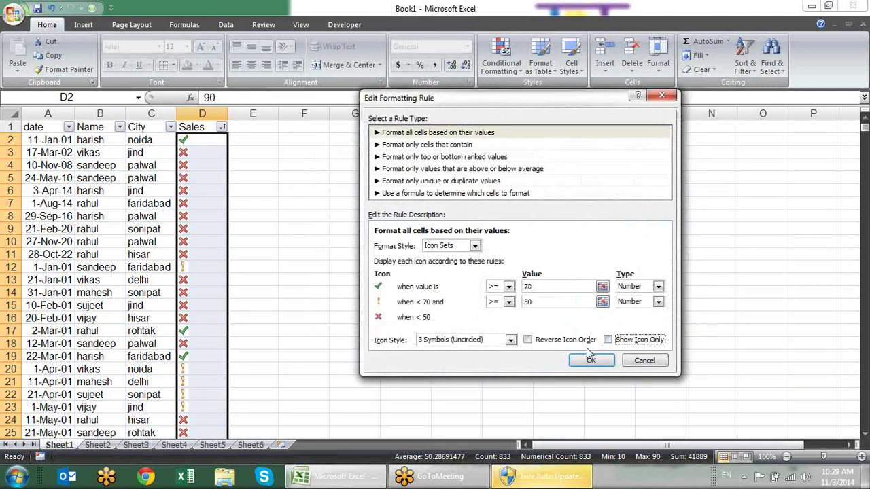
pyautogui.click(553, 341)
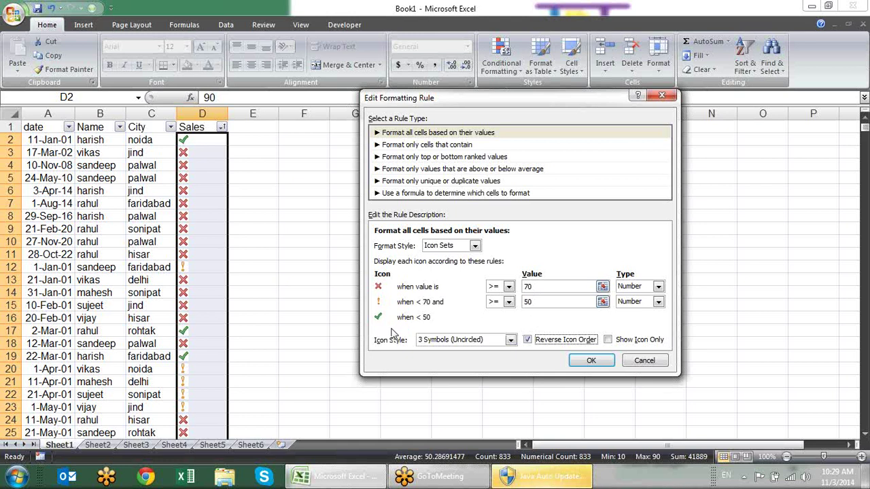
pyautogui.click(528, 339)
# Try the 4 Arrows (Gray), 4 Ratings and 5 Arrows (Colored) styles, then cancel the edit.
pyautogui.click(512, 341)
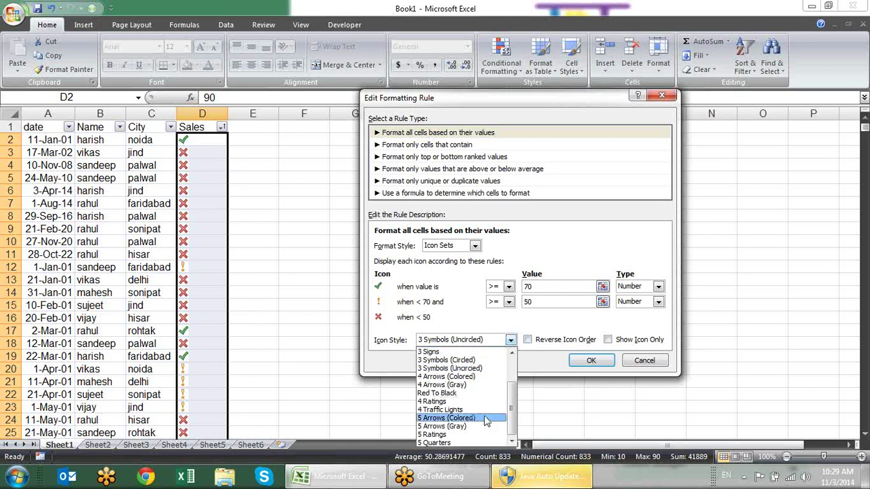
pyautogui.click(469, 385)
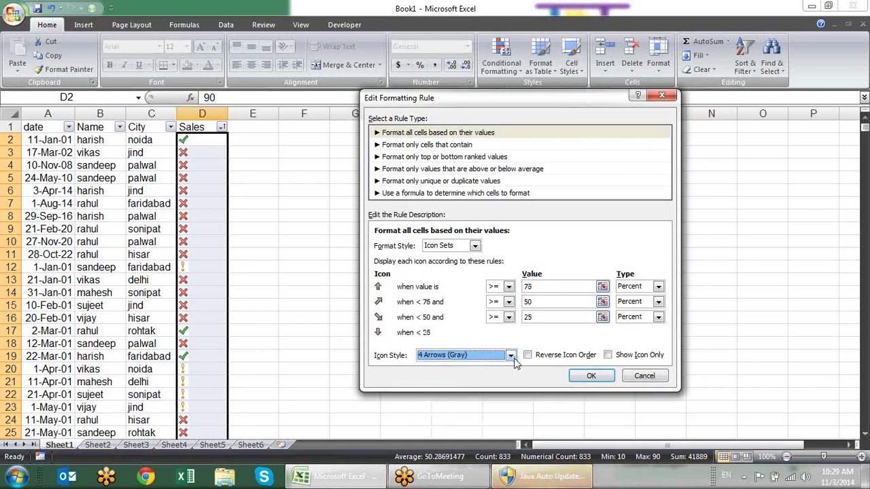
pyautogui.click(510, 355)
pyautogui.click(469, 420)
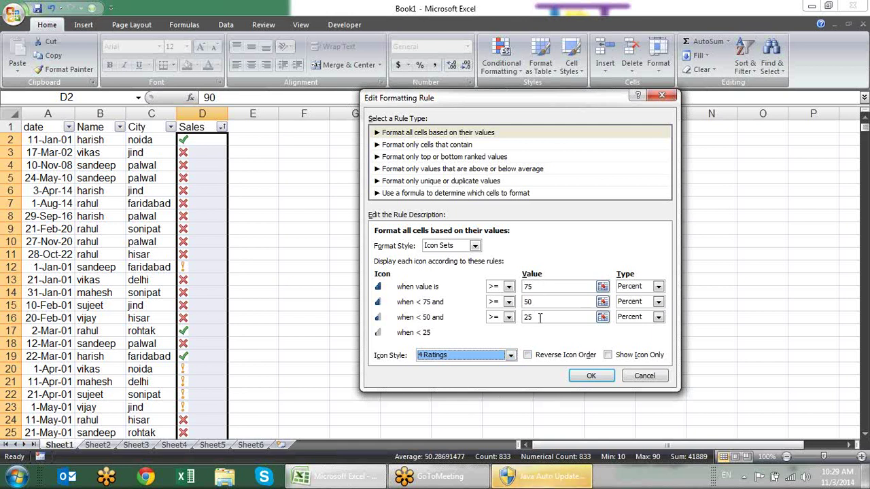
pyautogui.click(509, 287)
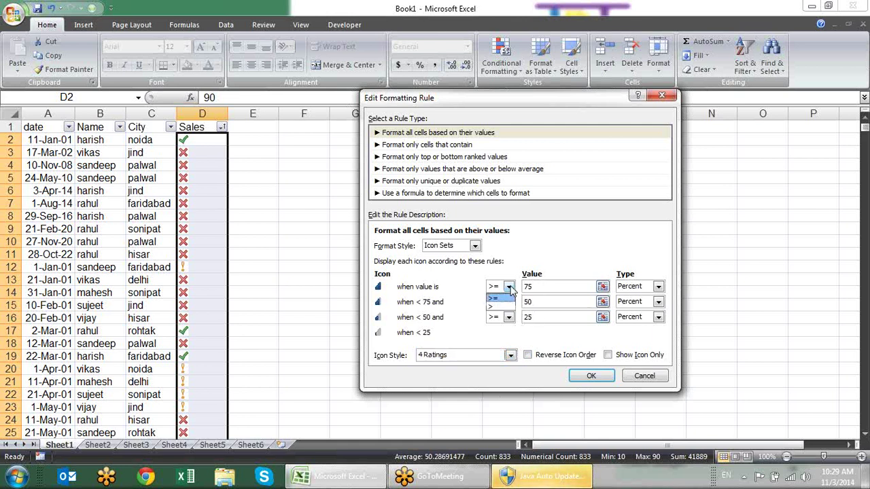
pyautogui.click(509, 288)
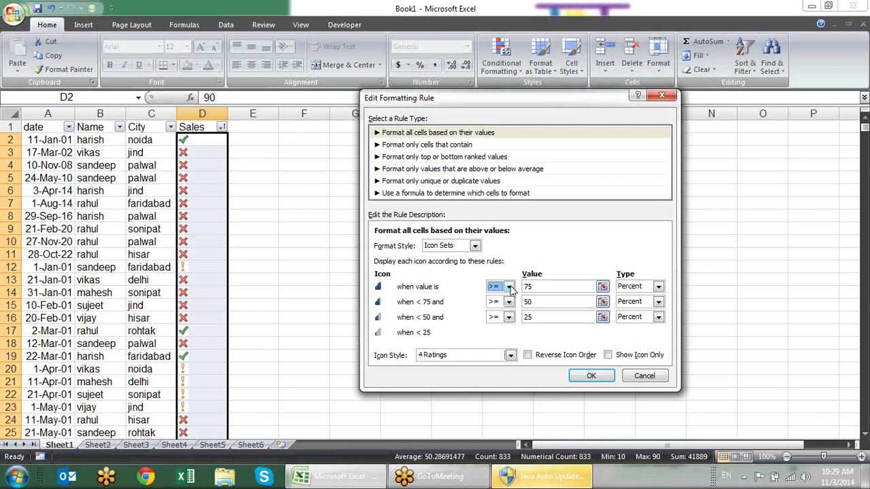
pyautogui.click(510, 355)
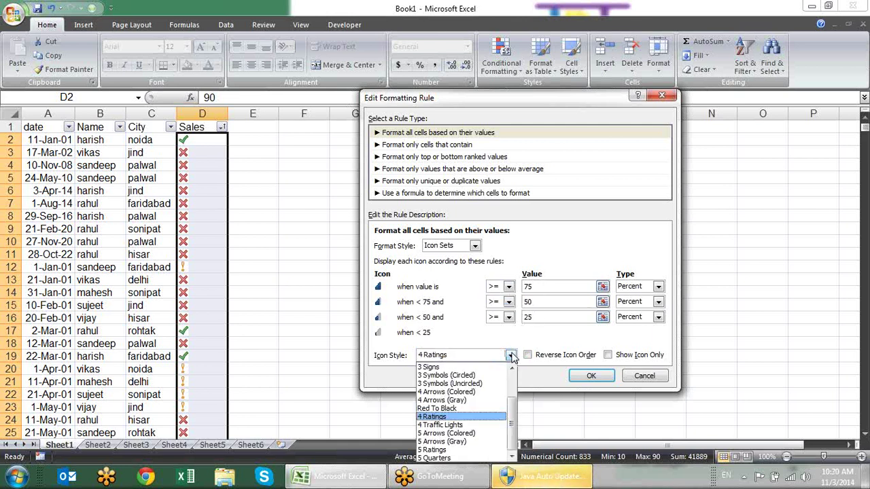
pyautogui.click(460, 435)
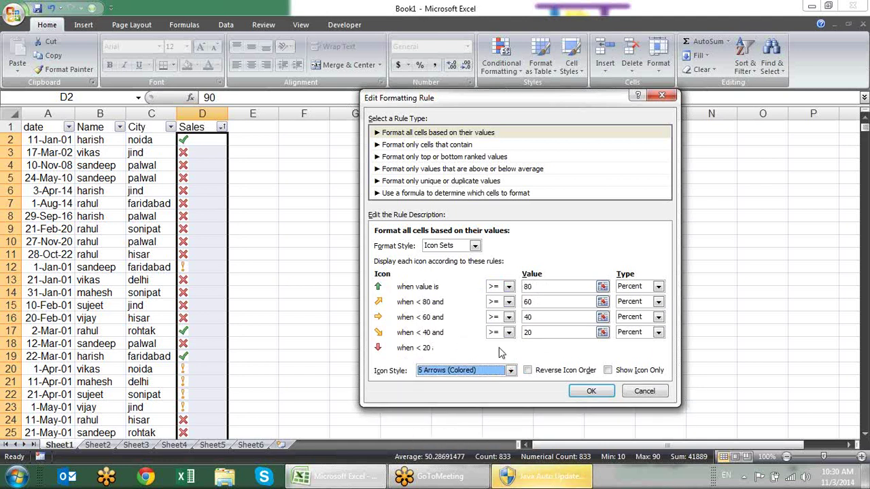
pyautogui.click(644, 392)
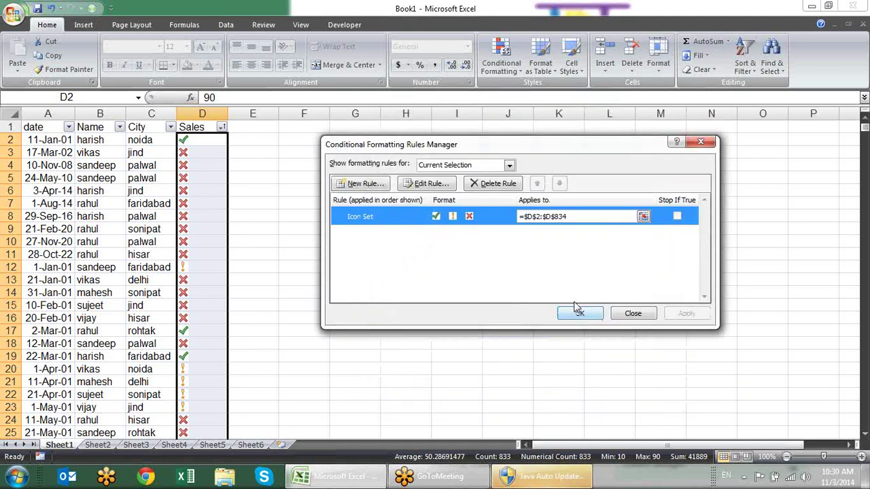
# Delete the Icon Set rule from the Sales column and apply the removal.
pyautogui.click(484, 193)
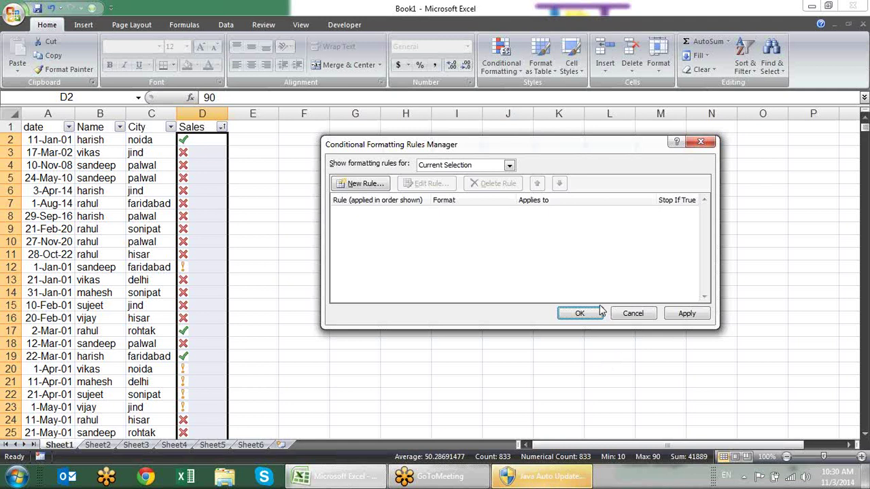
pyautogui.click(684, 318)
pyautogui.click(579, 314)
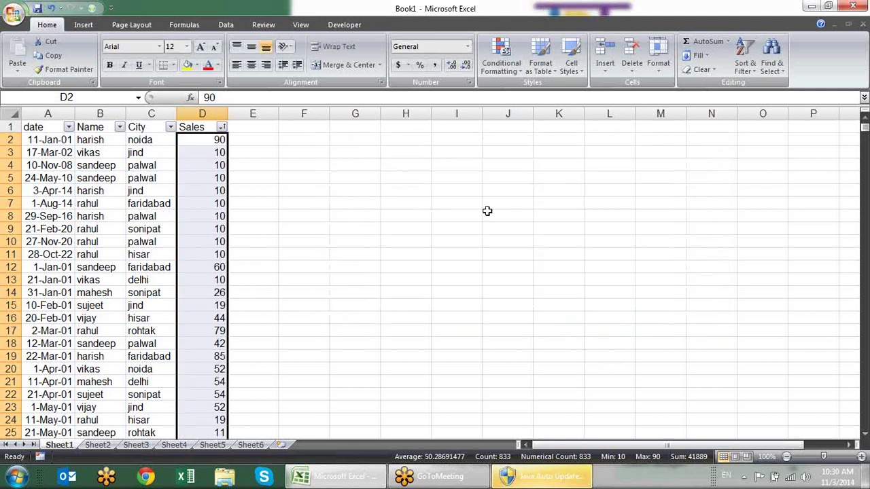
# Add a new 2-Color Scale rule to the Sales column and apply it.
pyautogui.click(499, 68)
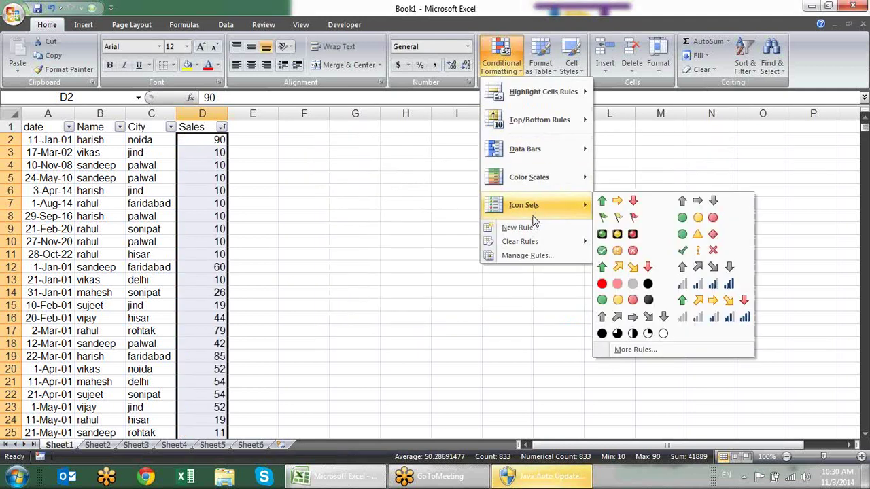
pyautogui.click(535, 256)
pyautogui.click(355, 185)
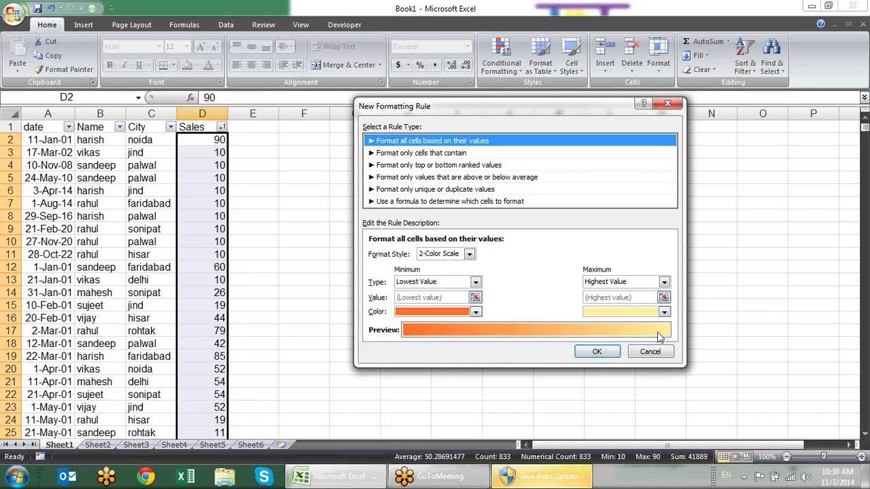
pyautogui.click(598, 351)
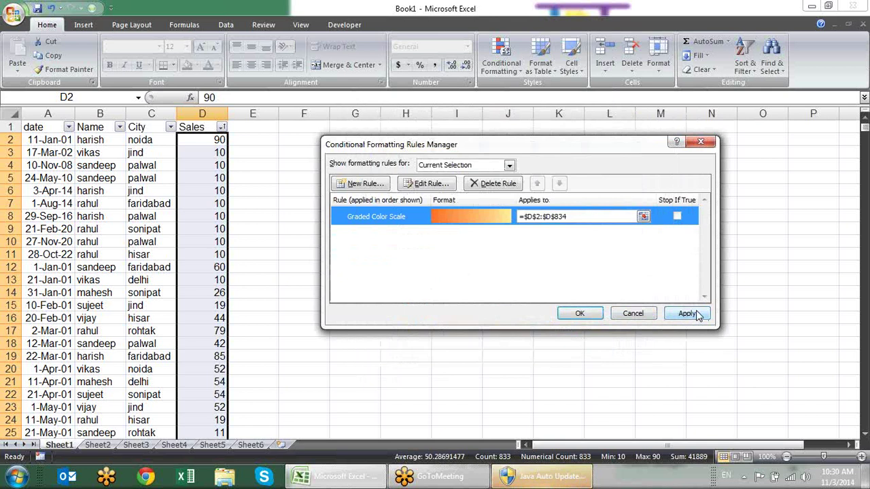
pyautogui.click(690, 314)
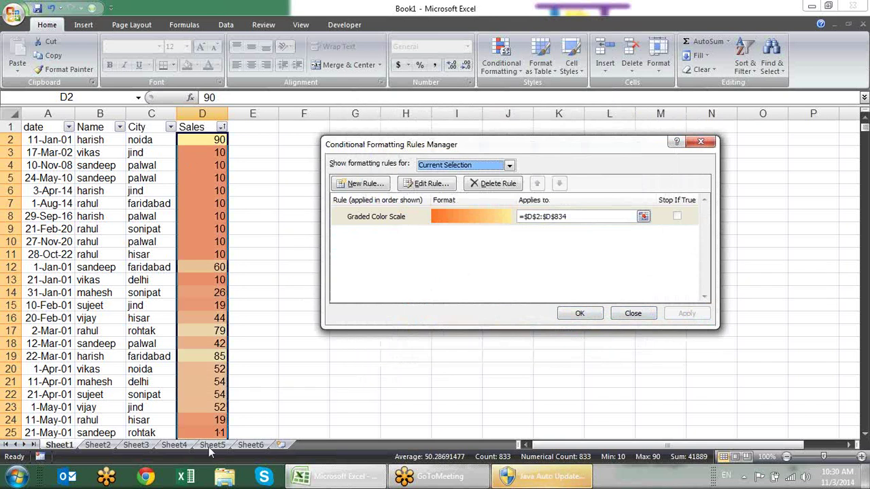
# Change the colour scale rule to a 3-Color Scale, keeping the minimum at Lowest Value.
pyautogui.click(403, 216)
pyautogui.doubleClick(403, 216)
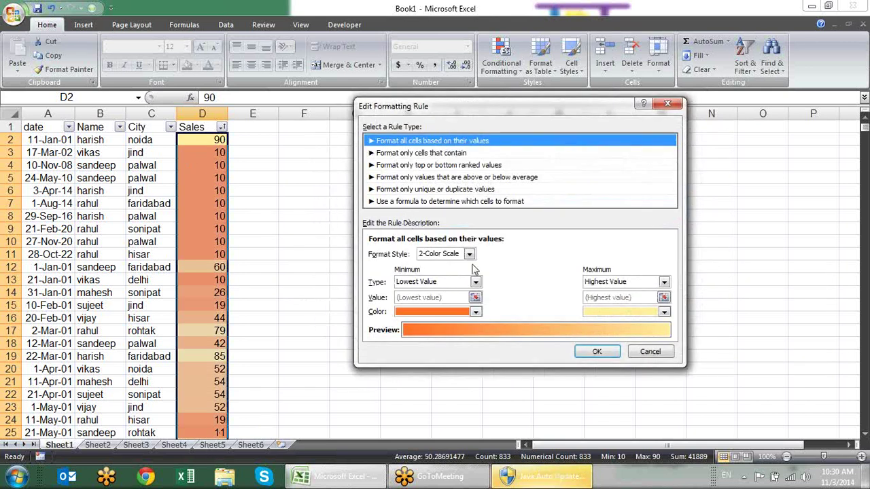
pyautogui.click(469, 254)
pyautogui.click(461, 269)
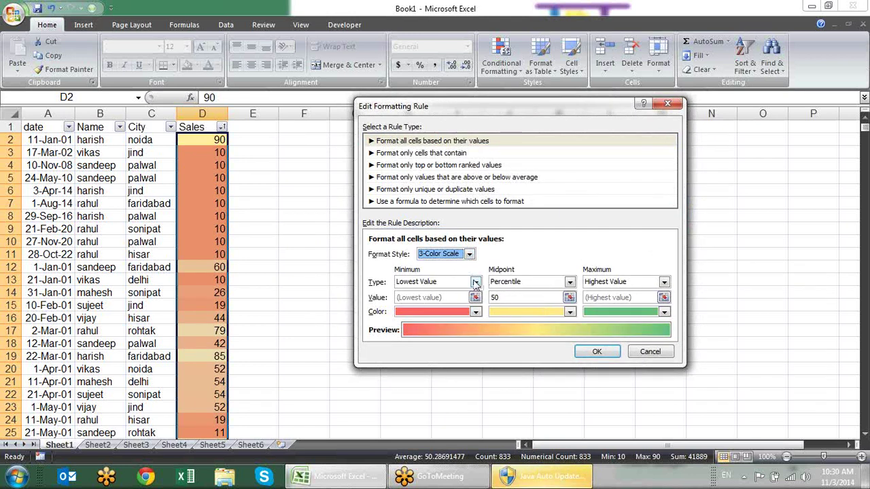
pyautogui.click(475, 282)
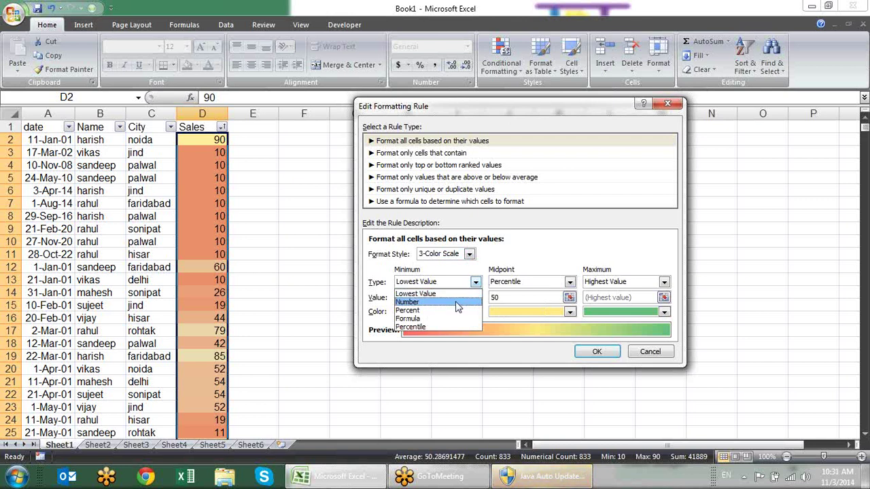
pyautogui.click(489, 252)
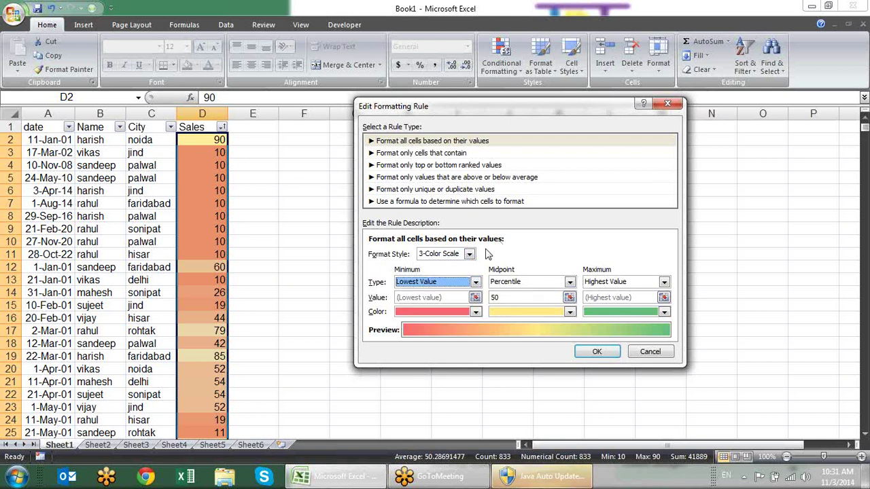
# Turn the rule into a Data Bar with Show Bar Only and apply it.
pyautogui.click(469, 254)
pyautogui.click(466, 282)
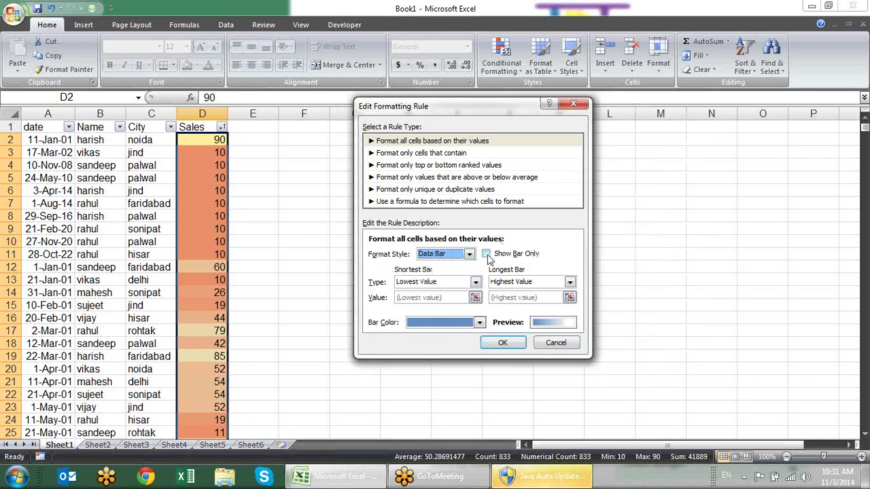
pyautogui.click(487, 255)
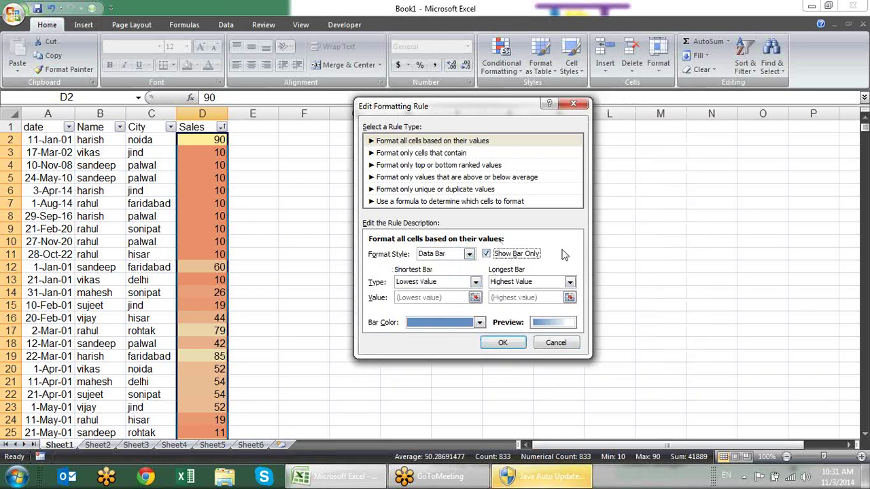
pyautogui.click(505, 343)
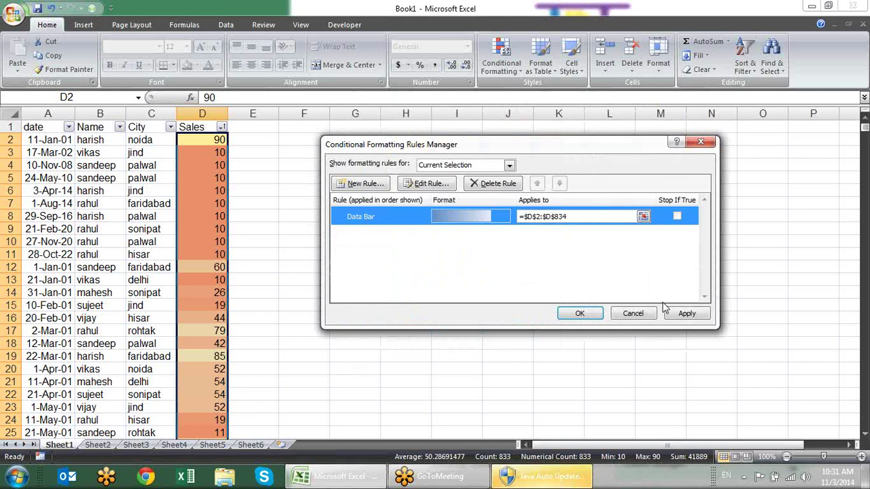
pyautogui.click(681, 315)
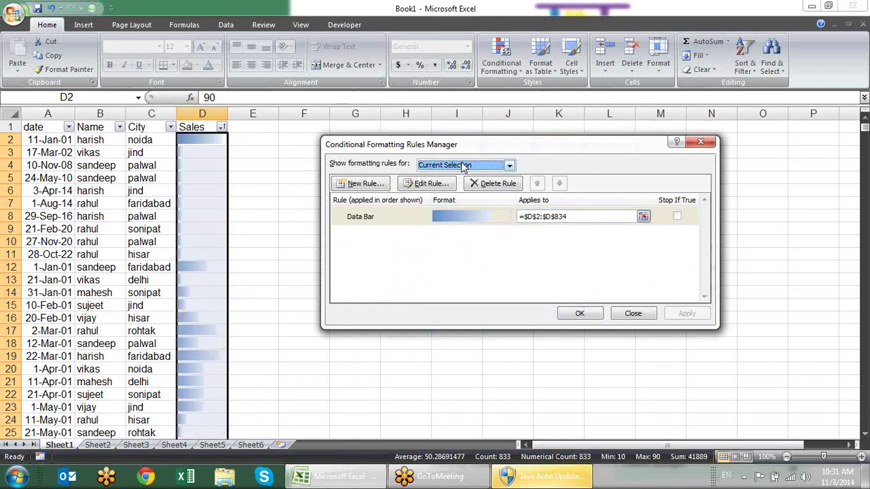
# Switch the rule to a traffic-light Icon Set, then delete it and apply.
pyautogui.doubleClick(477, 213)
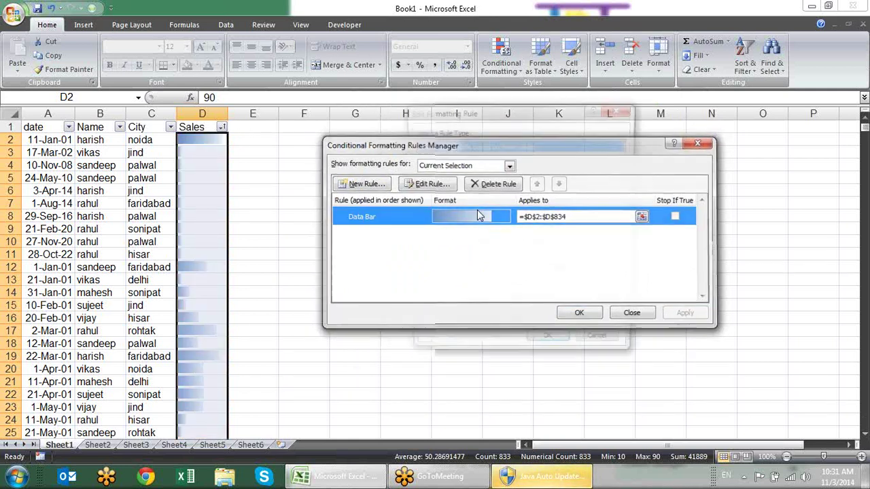
pyautogui.click(517, 258)
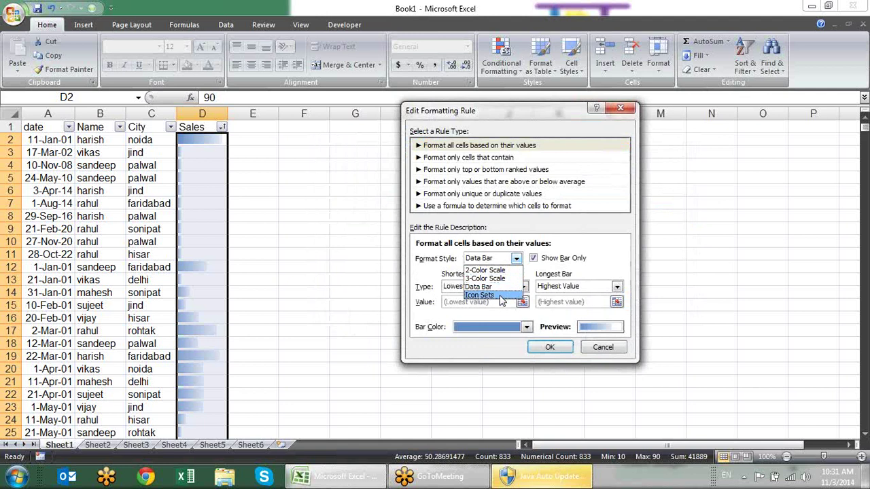
pyautogui.click(503, 297)
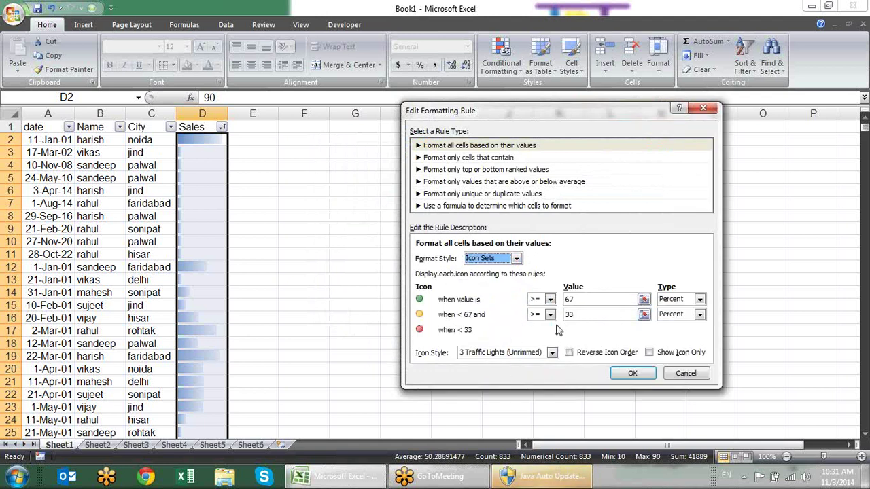
pyautogui.click(639, 378)
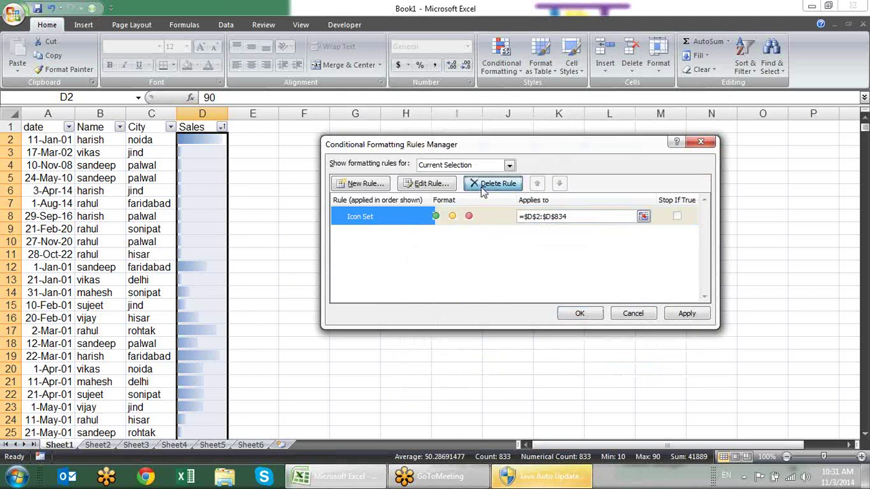
pyautogui.click(484, 189)
pyautogui.click(686, 313)
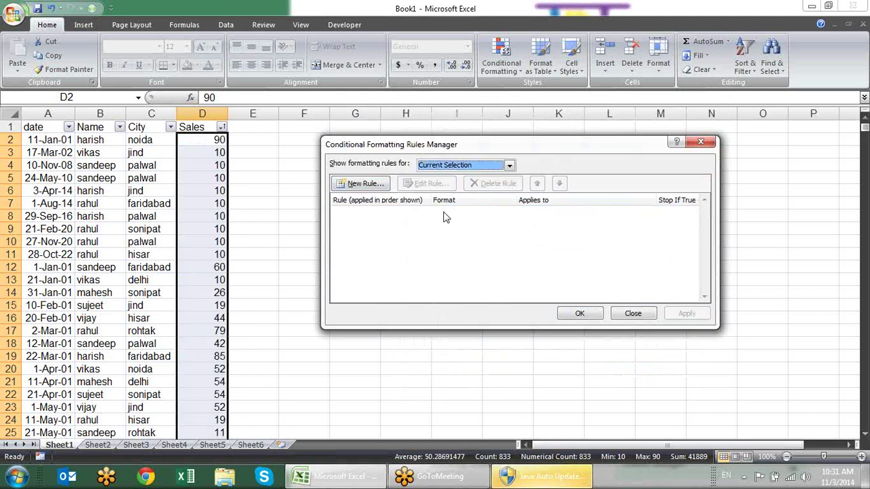
# Create a new 'Format only cells that contain' rule, leaving the operator at between.
pyautogui.click(360, 184)
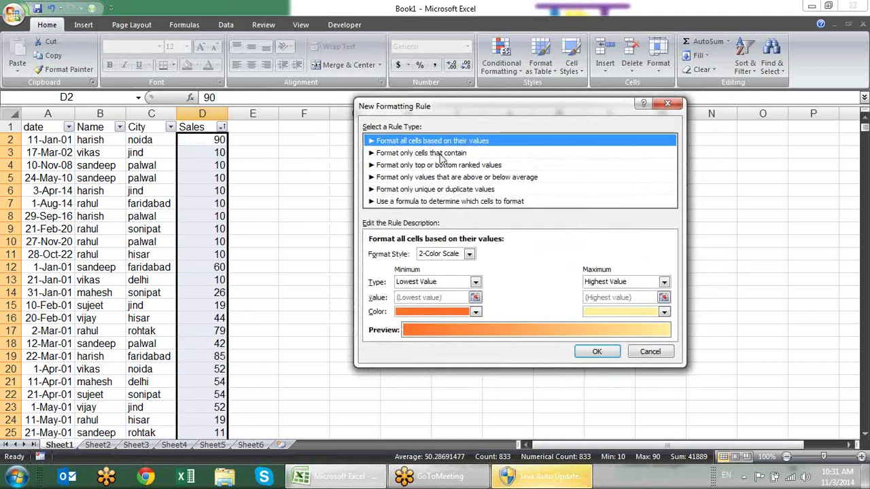
pyautogui.click(440, 156)
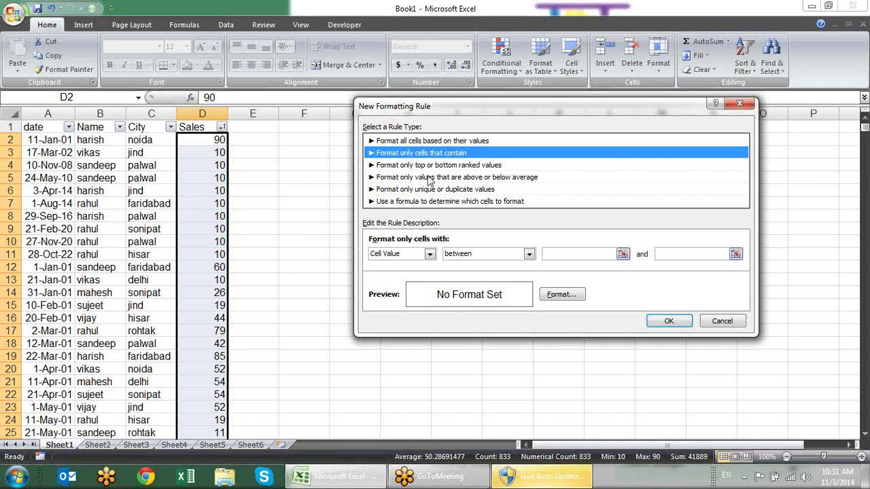
pyautogui.click(528, 255)
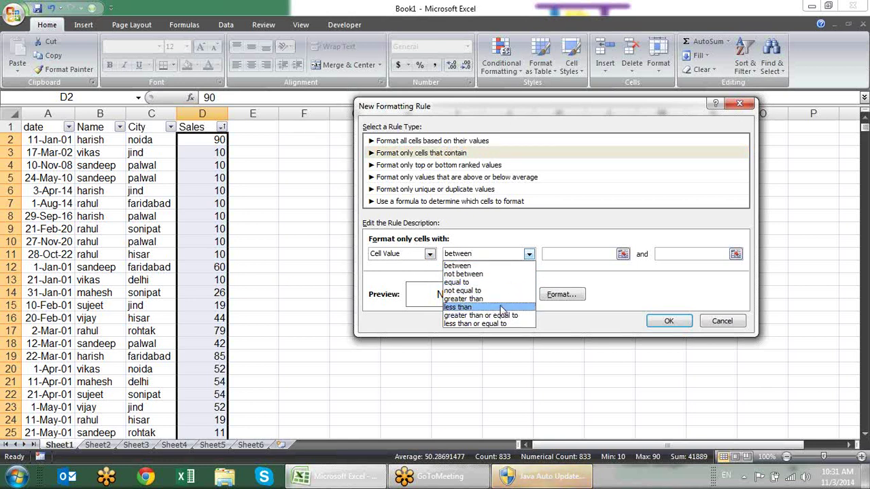
pyautogui.click(488, 242)
pyautogui.click(529, 255)
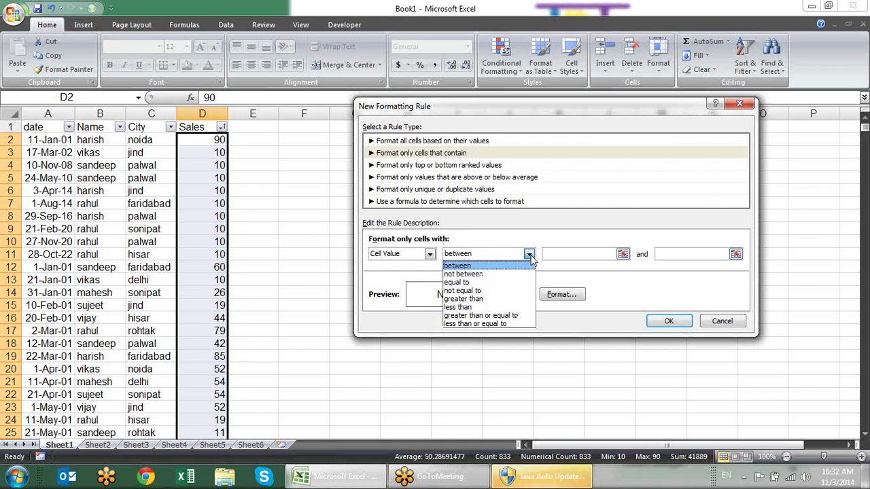
pyautogui.click(510, 228)
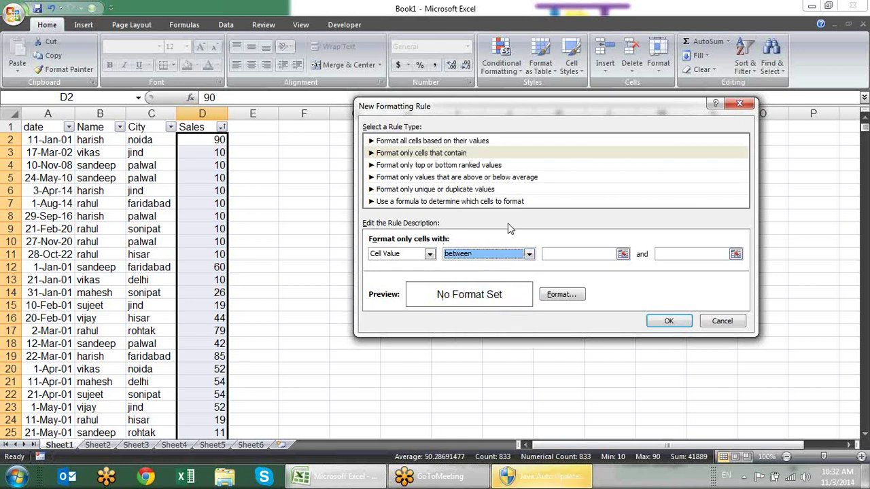
# Try the Specific Text condition with 'beginning with' and then 'ending with' matching.
pyautogui.click(430, 255)
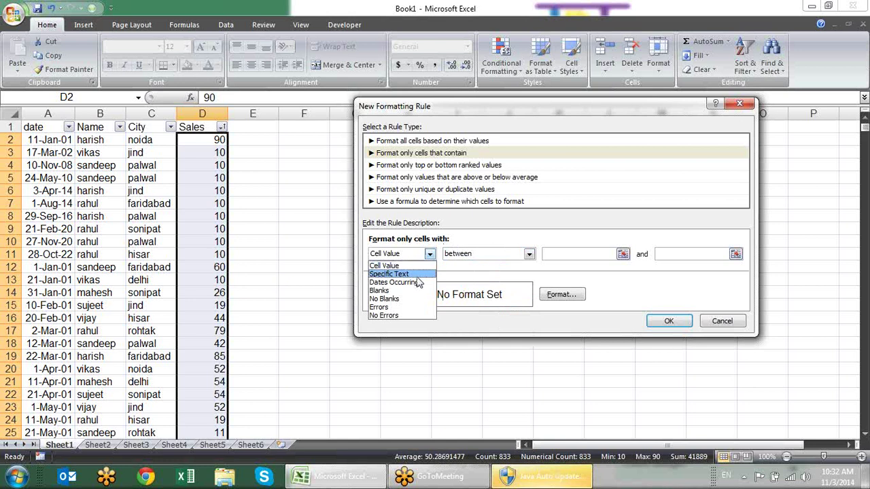
pyautogui.click(407, 274)
pyautogui.click(496, 255)
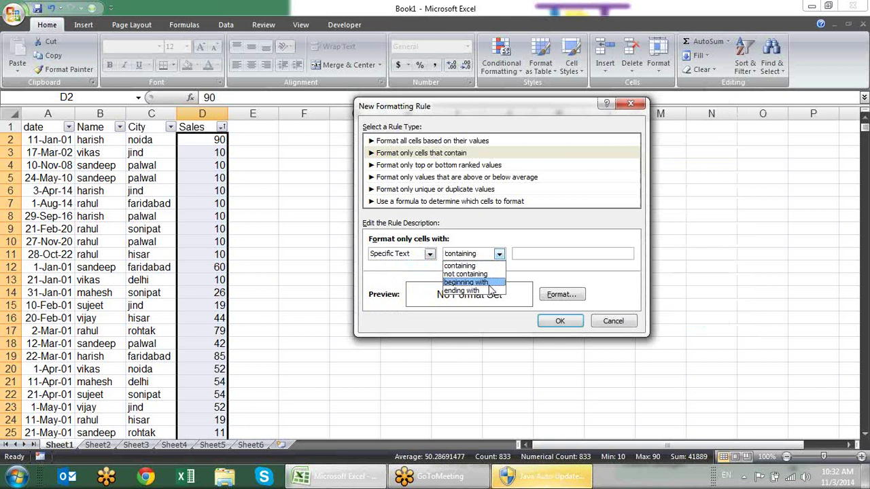
pyautogui.click(489, 282)
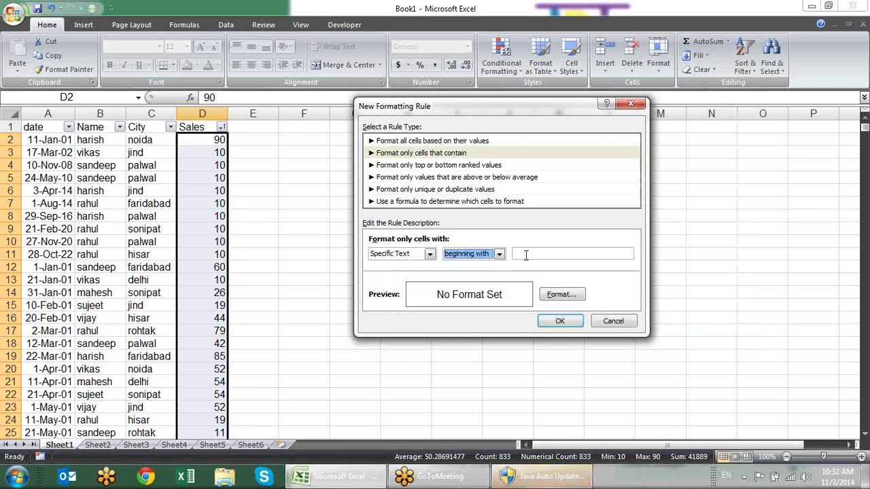
pyautogui.click(525, 253)
pyautogui.write('s')
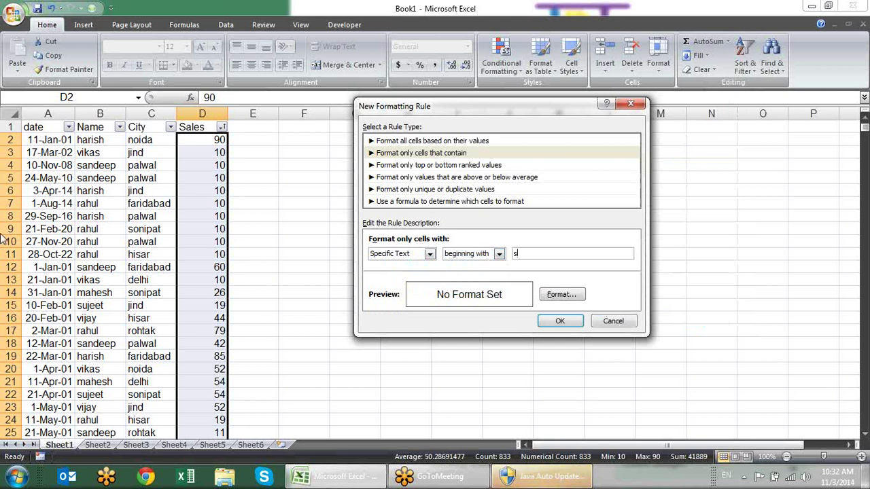
pyautogui.click(498, 253)
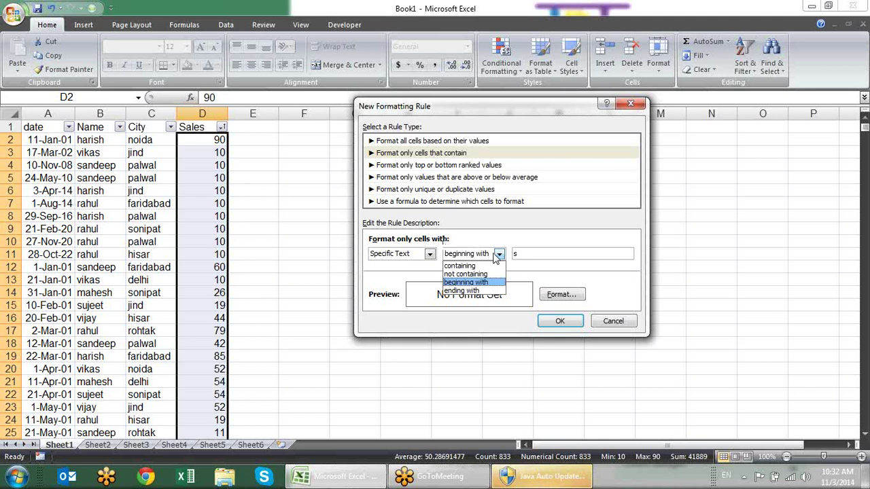
pyautogui.click(488, 291)
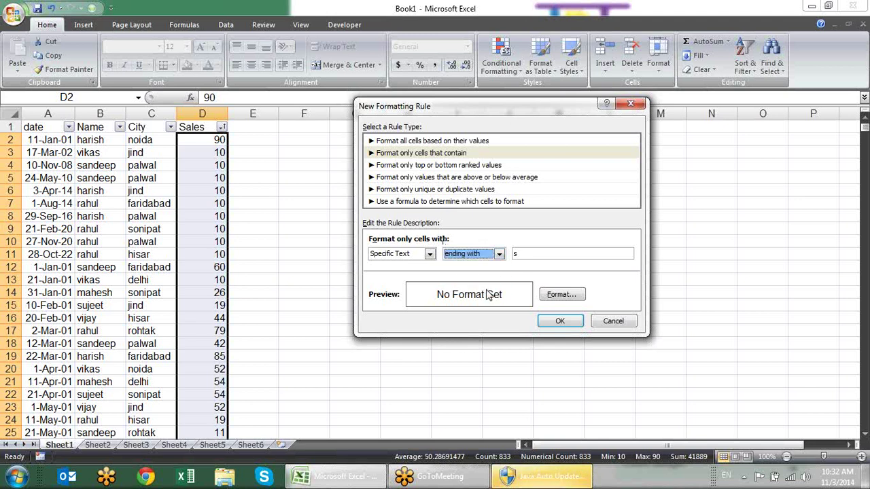
# Look at the Dates Occurring periods, then set the condition to Blanks.
pyautogui.click(430, 256)
pyautogui.click(401, 282)
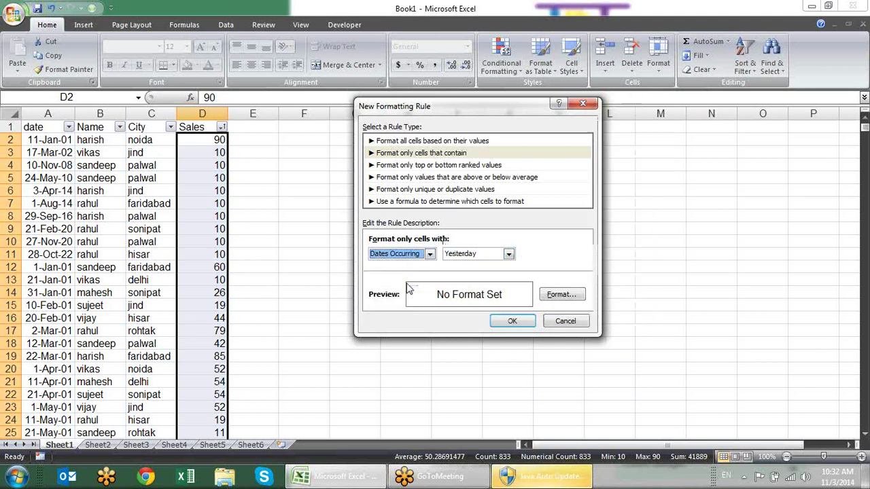
pyautogui.click(508, 255)
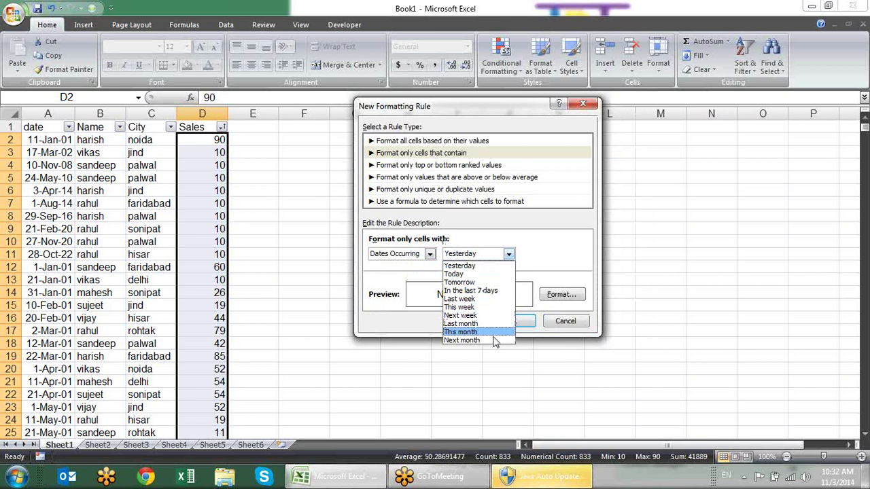
pyautogui.click(429, 255)
pyautogui.click(429, 255)
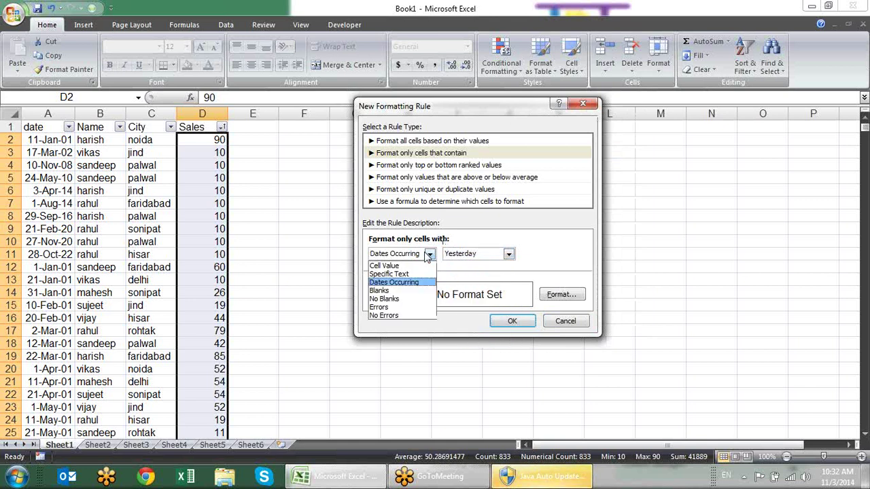
pyautogui.click(413, 294)
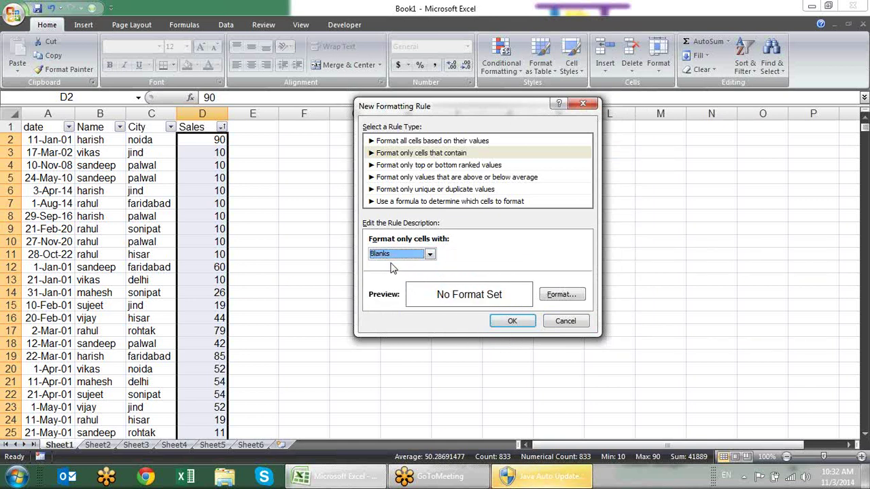
# Give the new rule a yellow fill format.
pyautogui.click(561, 295)
pyautogui.click(410, 222)
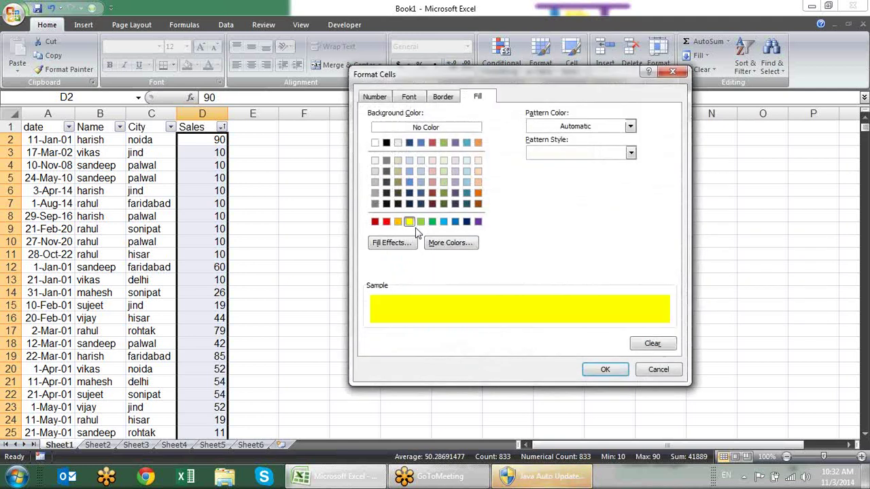
pyautogui.click(606, 370)
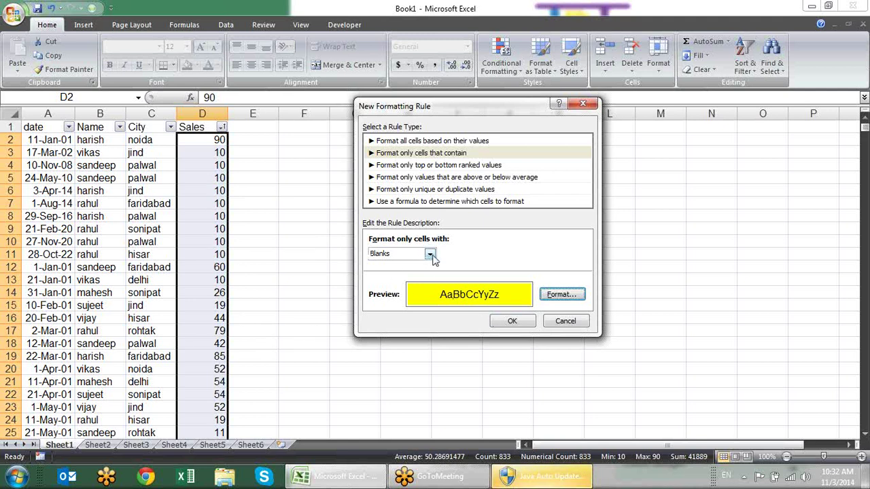
# Change the rule's condition to No Blanks, then to Errors.
pyautogui.click(430, 254)
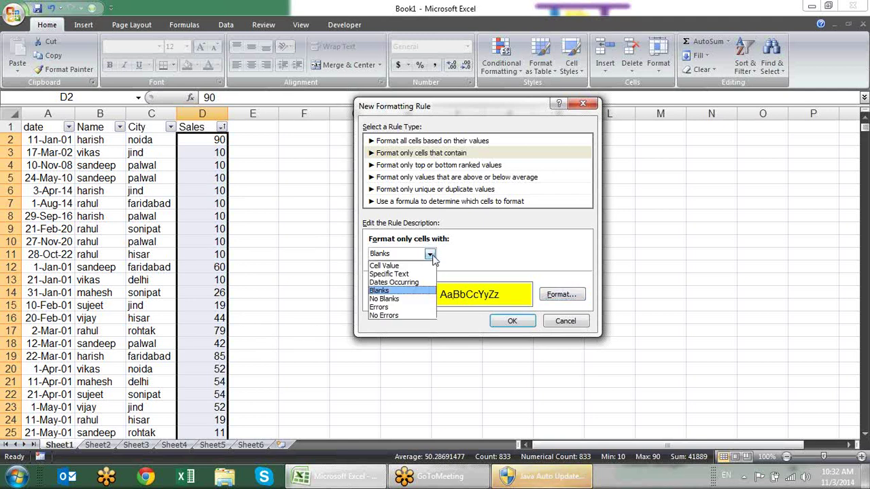
pyautogui.click(424, 300)
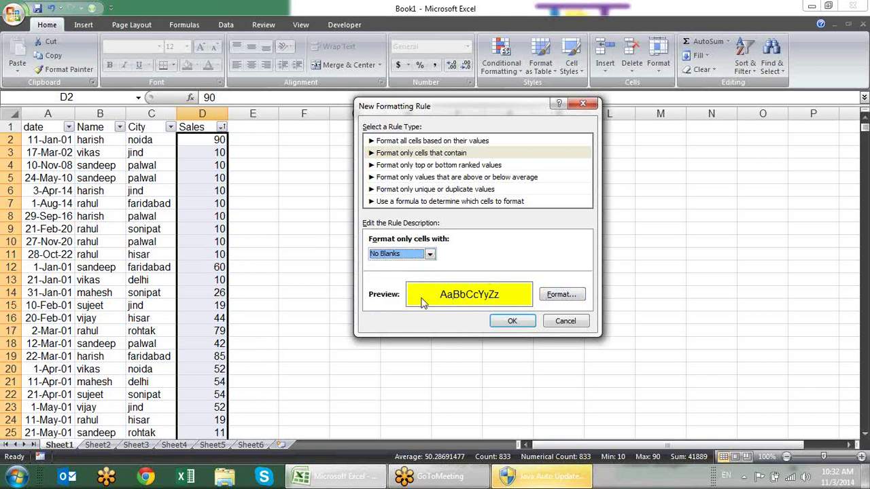
pyautogui.click(430, 255)
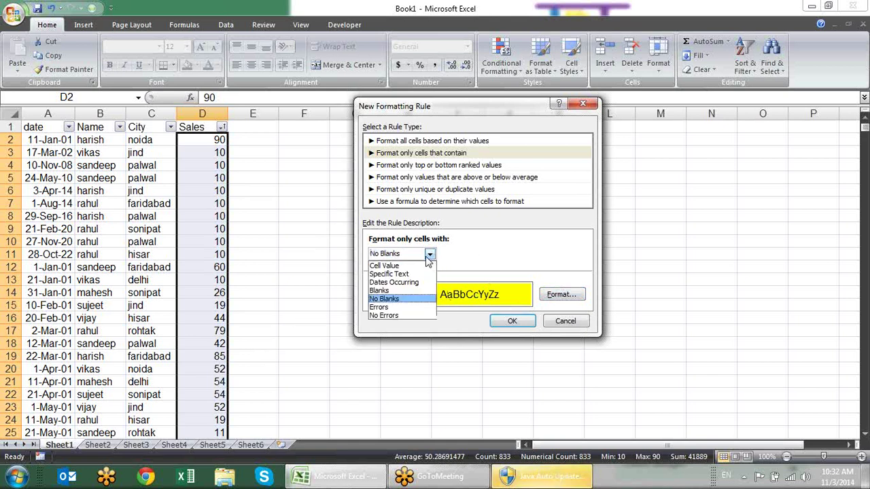
pyautogui.click(407, 306)
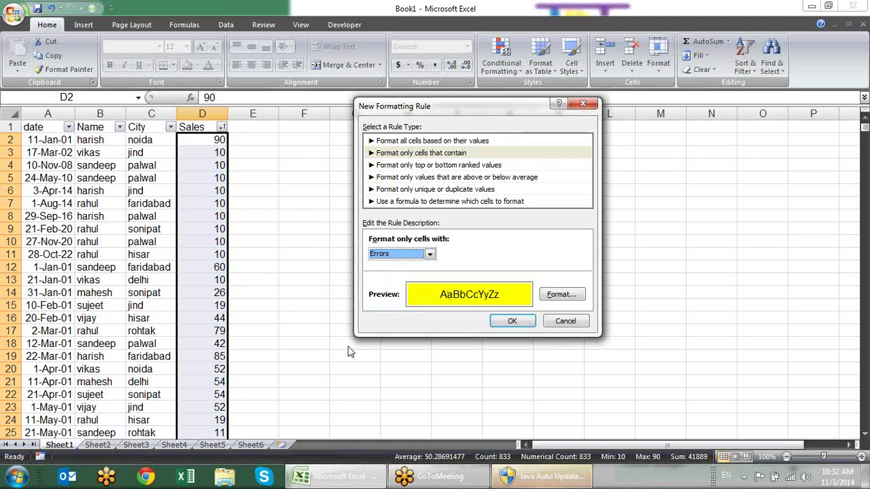
pyautogui.click(429, 256)
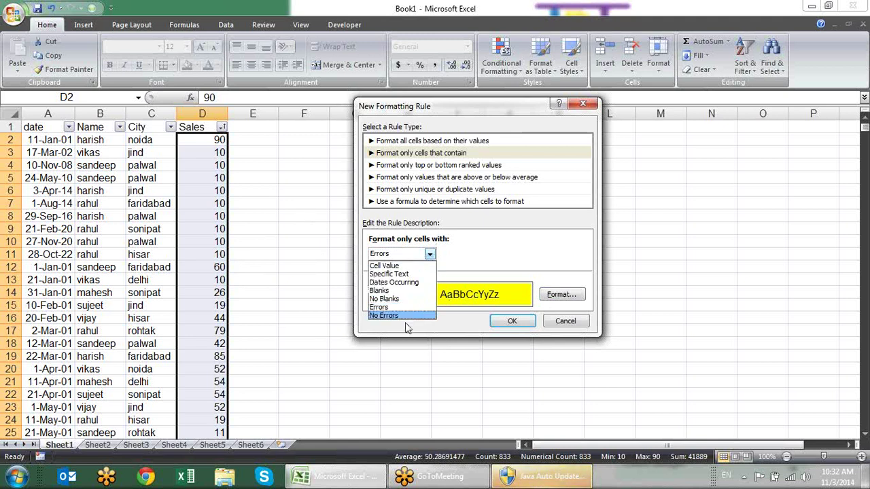
pyautogui.click(500, 245)
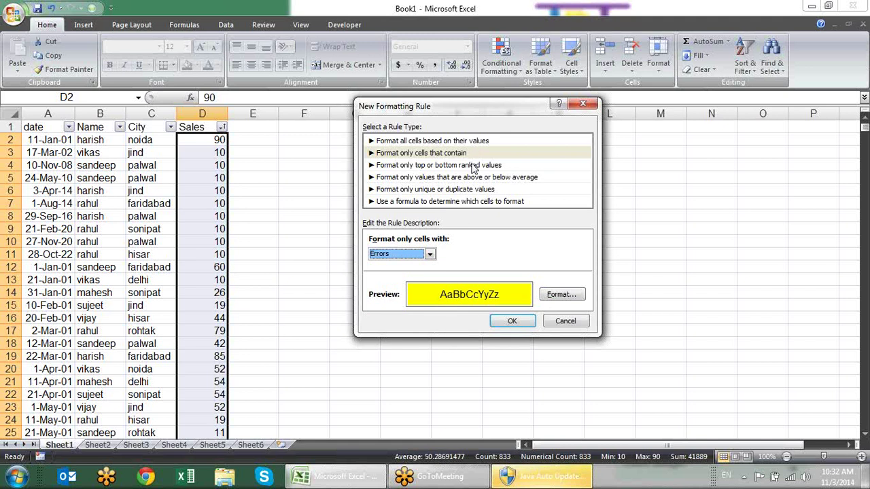
# Try a Top 10 ranked rule with the % option toggled, then switch to above-average.
pyautogui.click(474, 167)
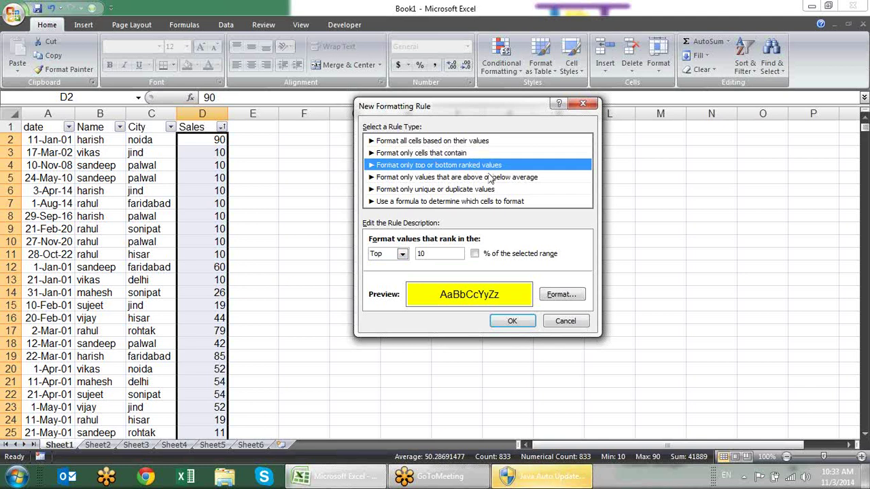
pyautogui.click(403, 256)
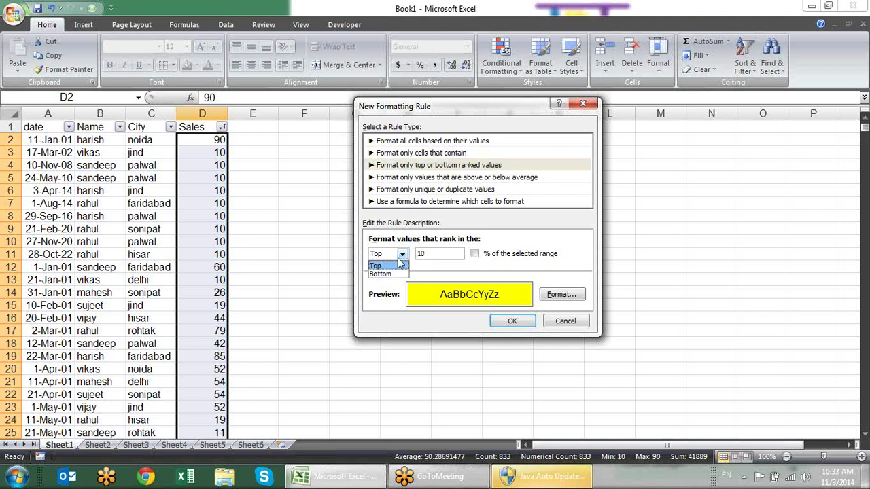
pyautogui.click(433, 256)
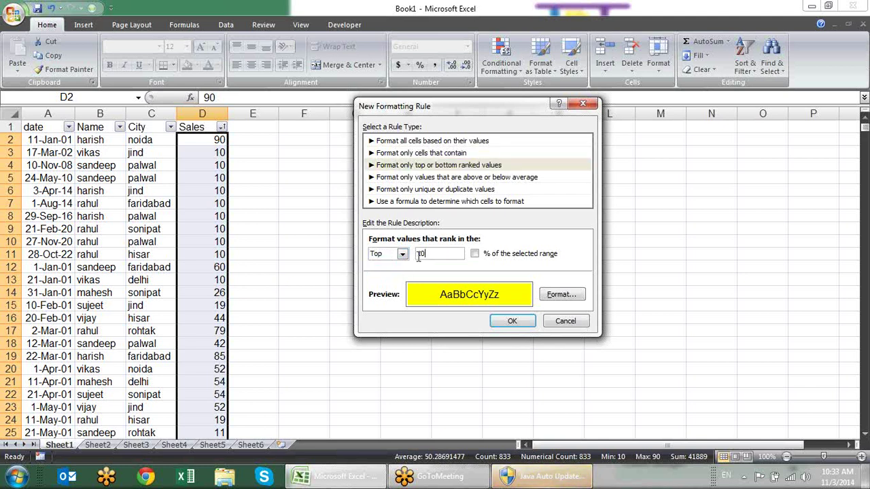
pyautogui.moveTo(432, 256); pyautogui.dragTo(411, 256)
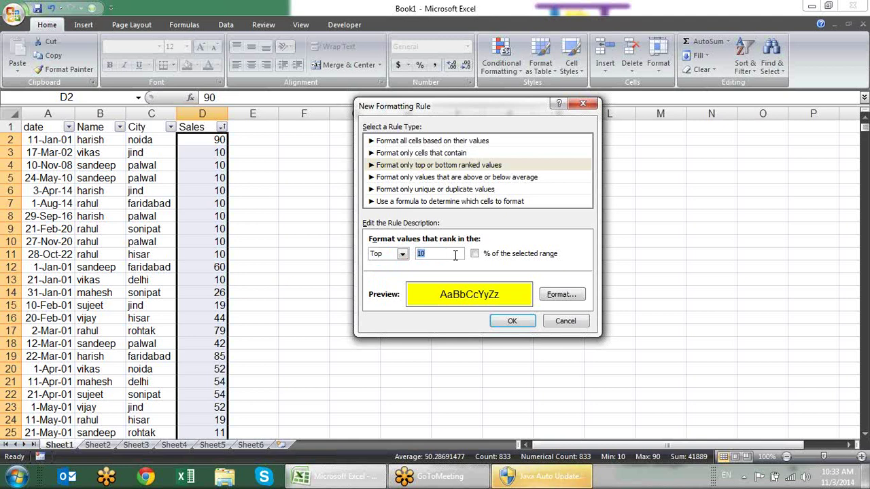
pyautogui.click(475, 254)
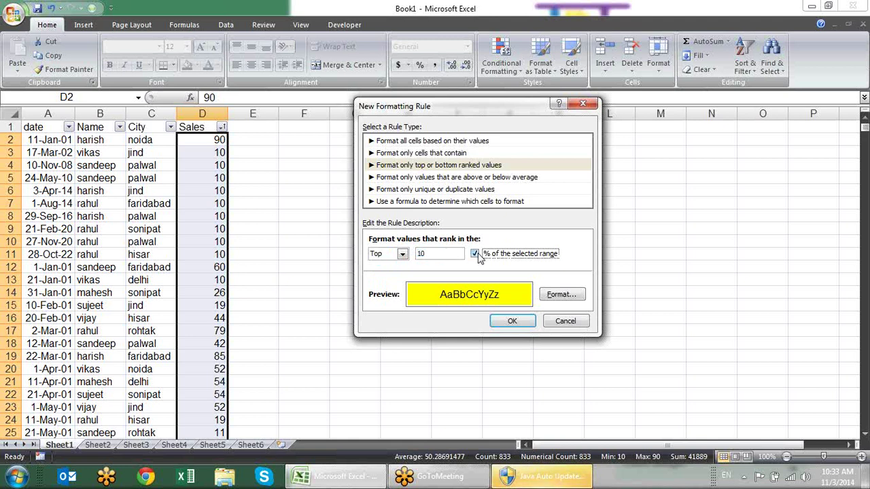
pyautogui.click(477, 253)
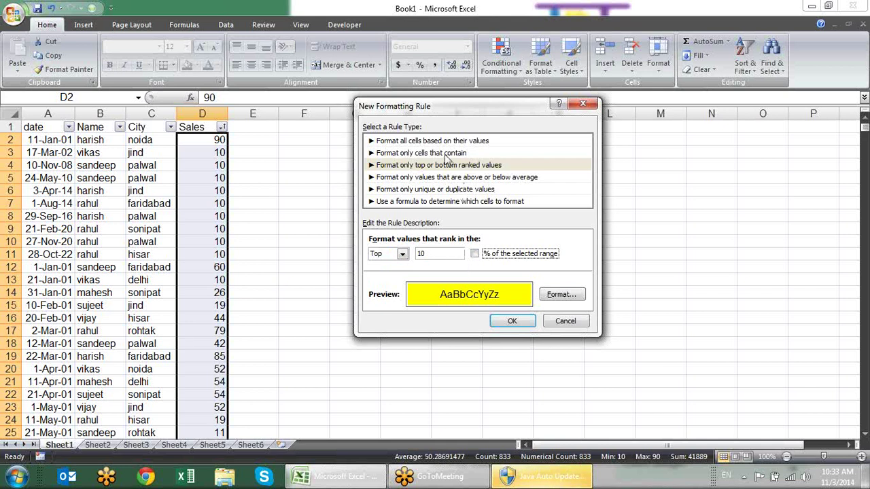
pyautogui.click(440, 178)
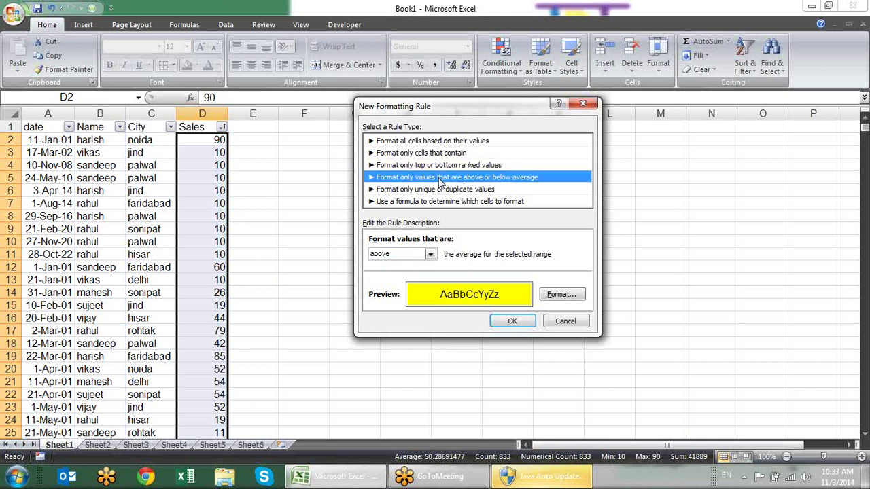
# Keep the average rule's comparison set to above.
pyautogui.click(430, 254)
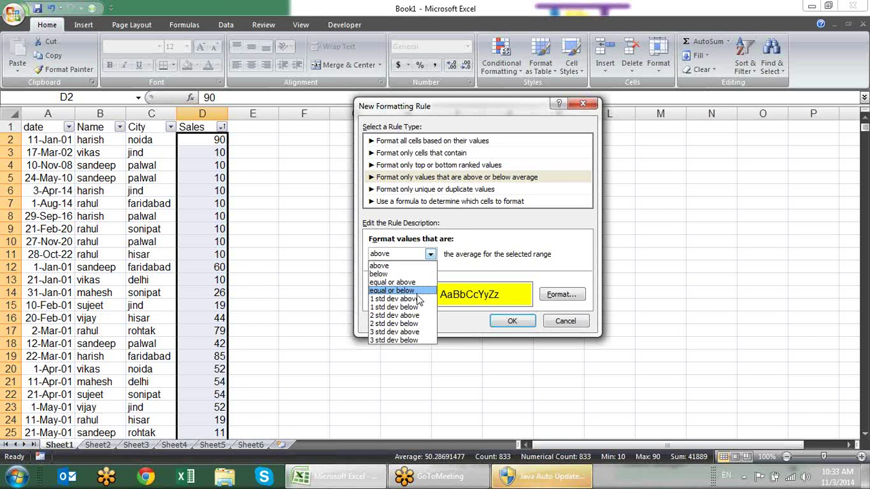
pyautogui.click(495, 266)
pyautogui.click(431, 256)
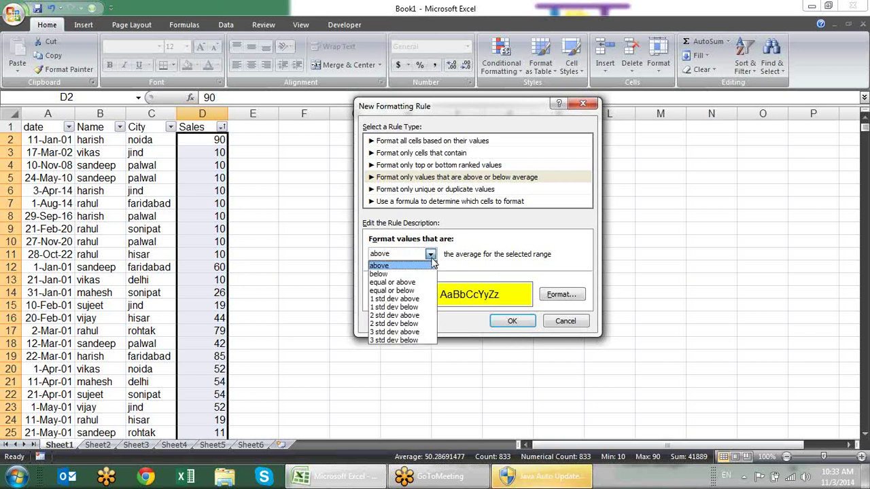
pyautogui.click(536, 215)
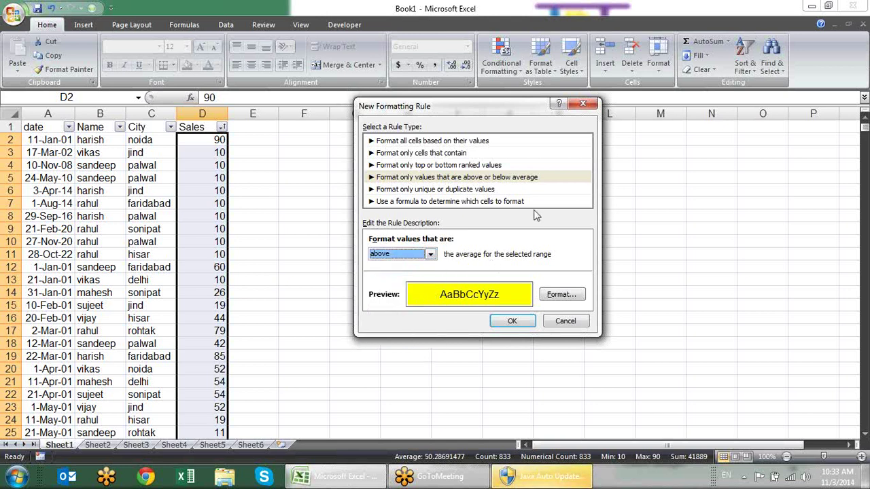
# Try the duplicate-values and formula rule types, then cancel the new rule with Esc.
pyautogui.click(496, 190)
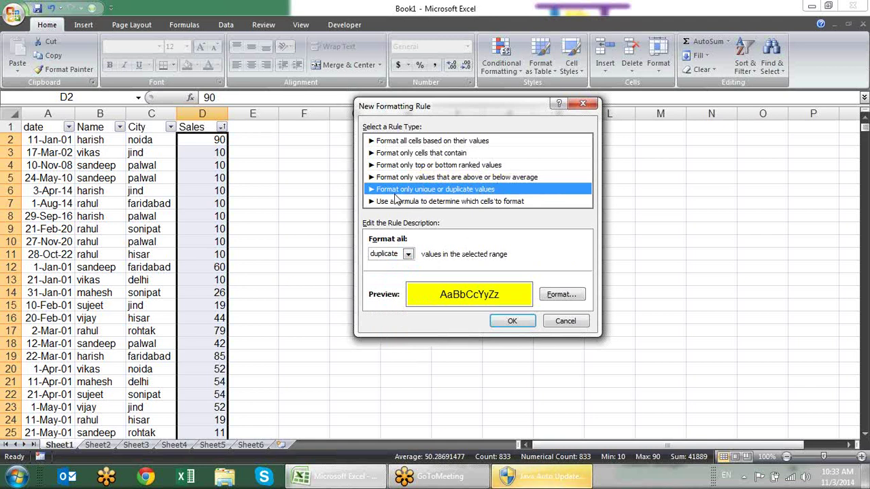
pyautogui.click(407, 256)
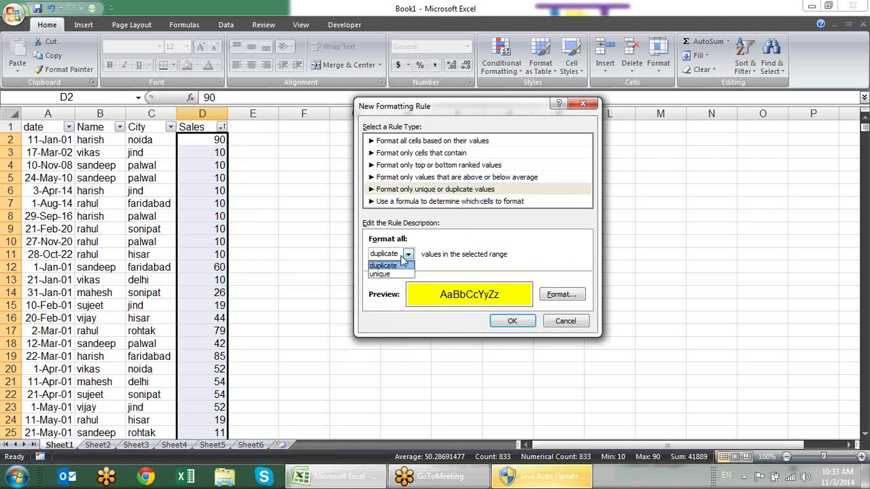
pyautogui.click(503, 235)
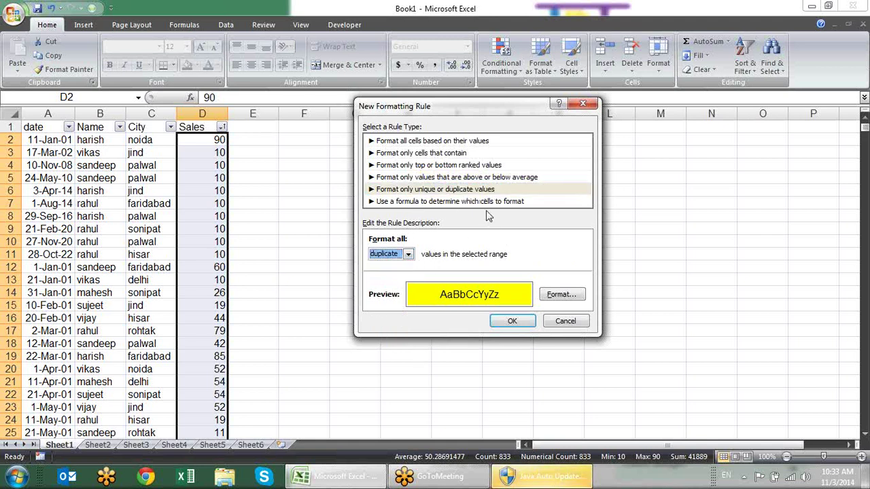
pyautogui.click(424, 204)
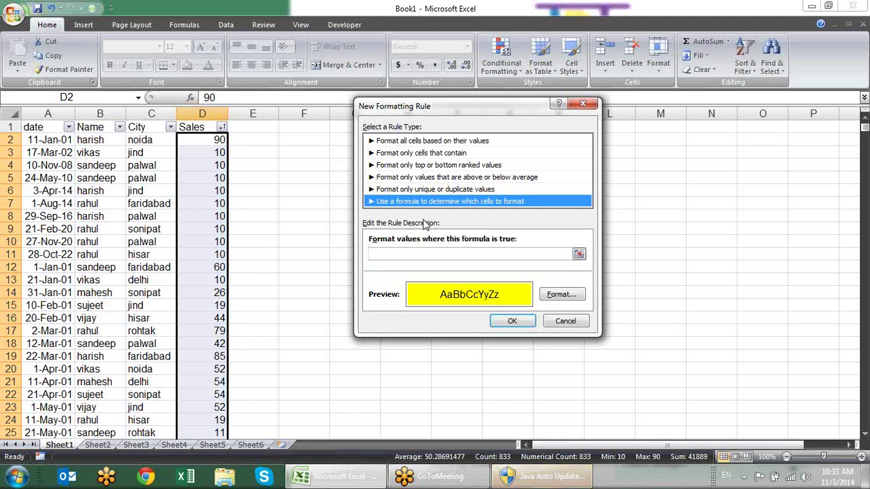
pyautogui.click(398, 256)
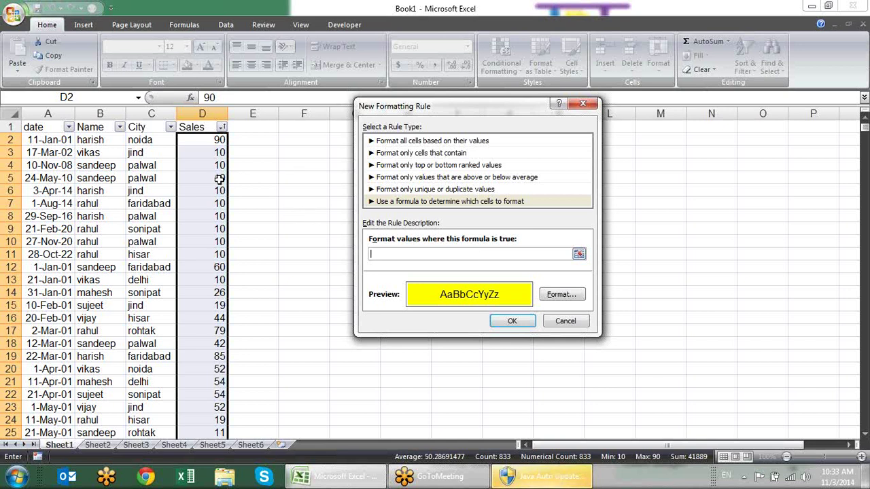
pyautogui.press('Escape')
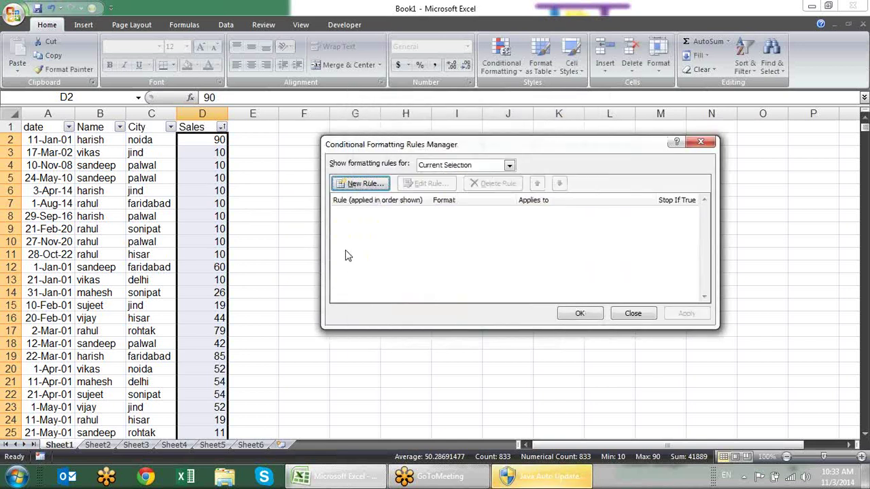
# Close the Rules Manager and enter the formula =D2>50 in cell E2.
pyautogui.press('Escape')
pyautogui.click(304, 164)
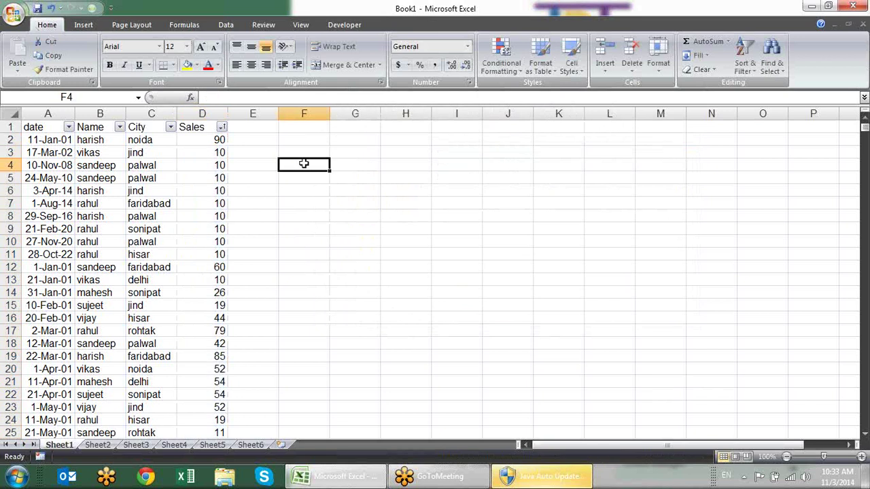
pyautogui.click(262, 148)
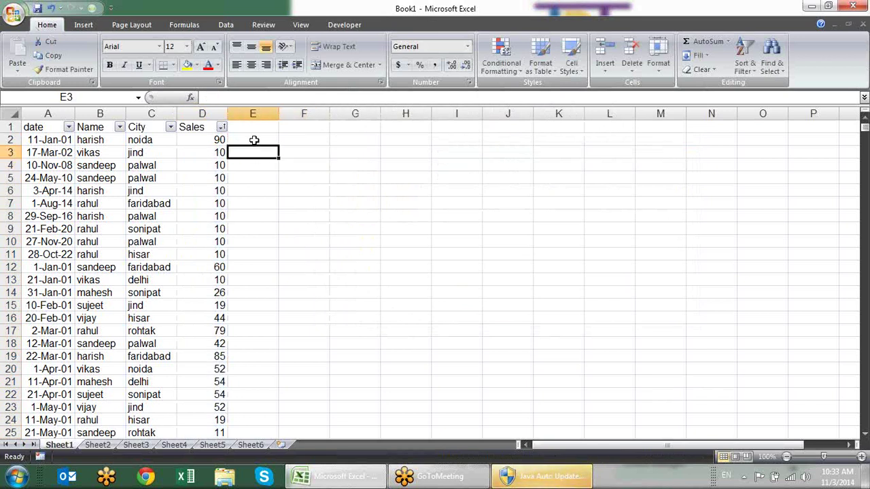
pyautogui.doubleClick(204, 127)
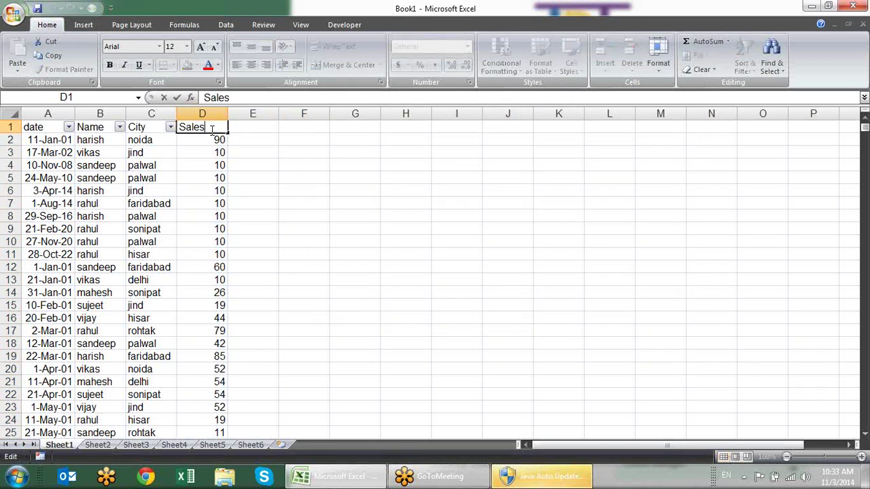
pyautogui.click(333, 148)
pyautogui.click(252, 139)
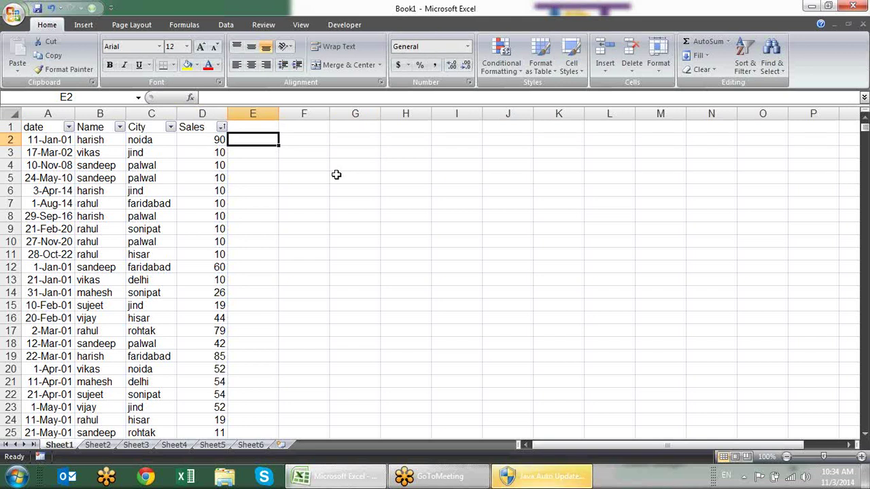
pyautogui.write('=')
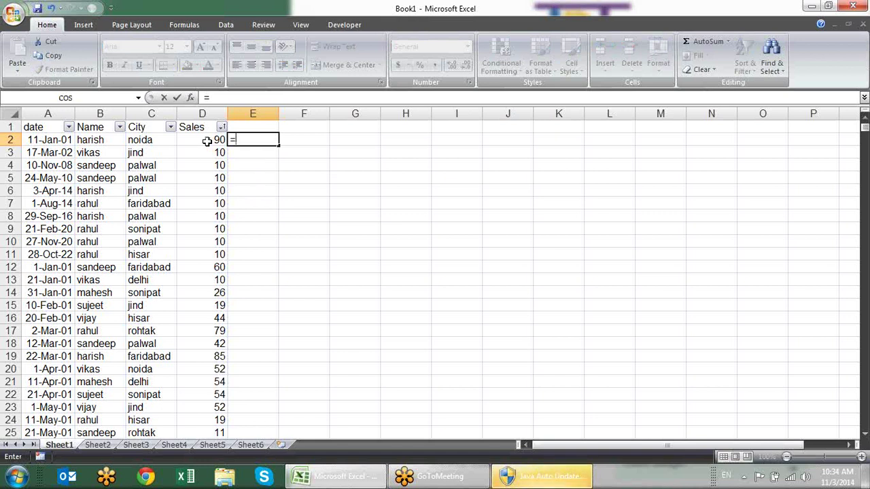
pyautogui.click(206, 141)
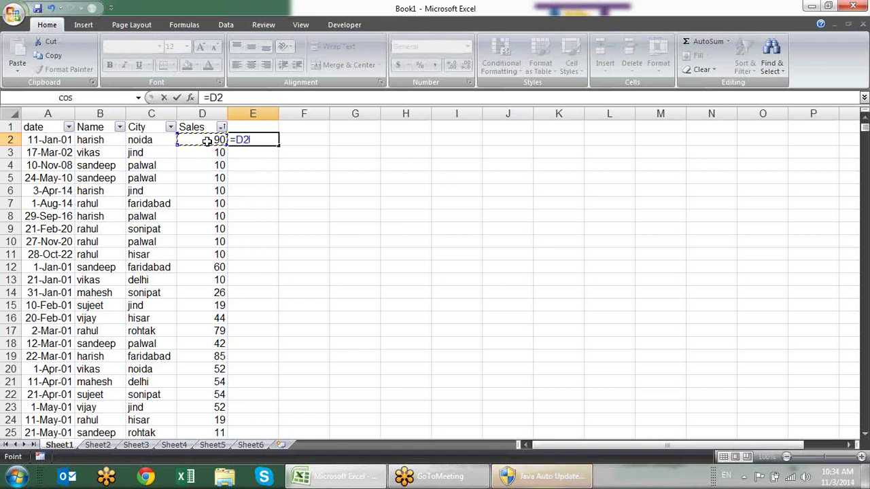
pyautogui.write('>')
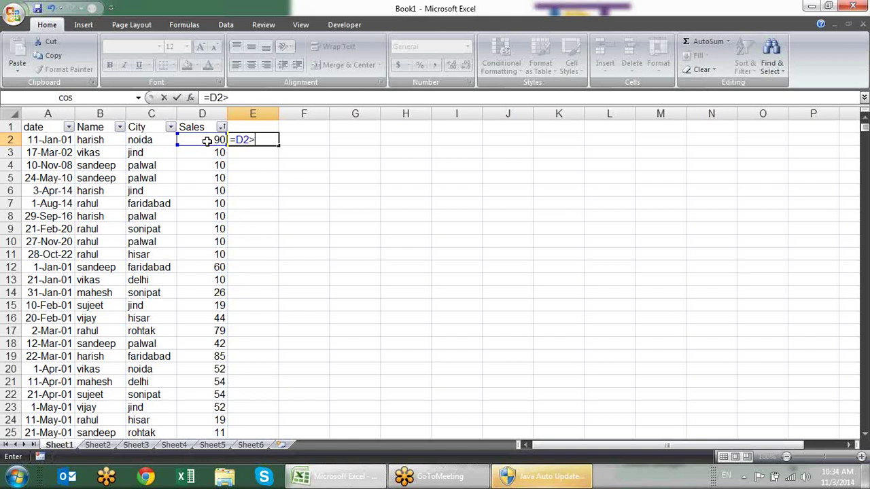
pyautogui.write('50')
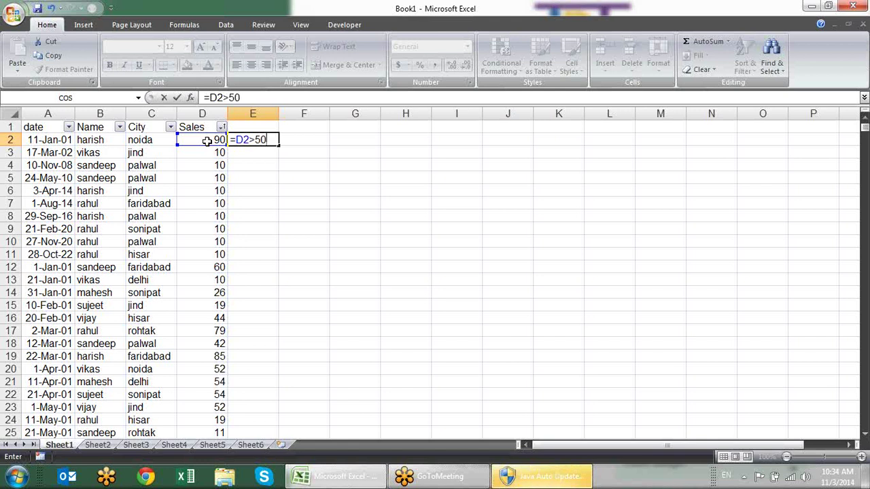
pyautogui.press('Return')
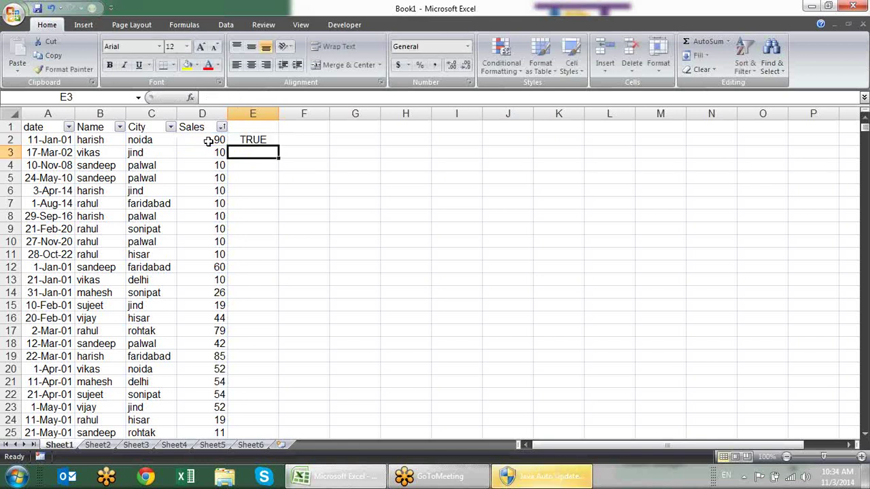
# Recommit the E2 formula, confirm it shows TRUE, then select Sales values D2:D21.
pyautogui.press('Up')
pyautogui.press('F2')
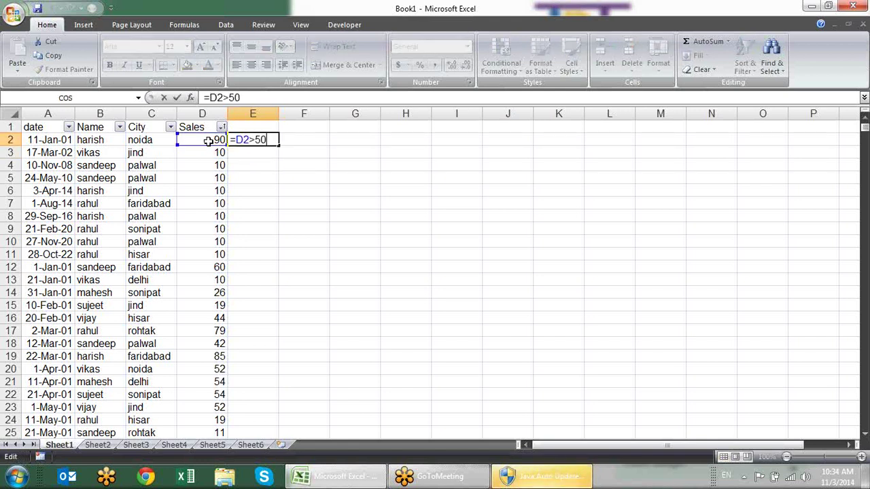
pyautogui.press('Return')
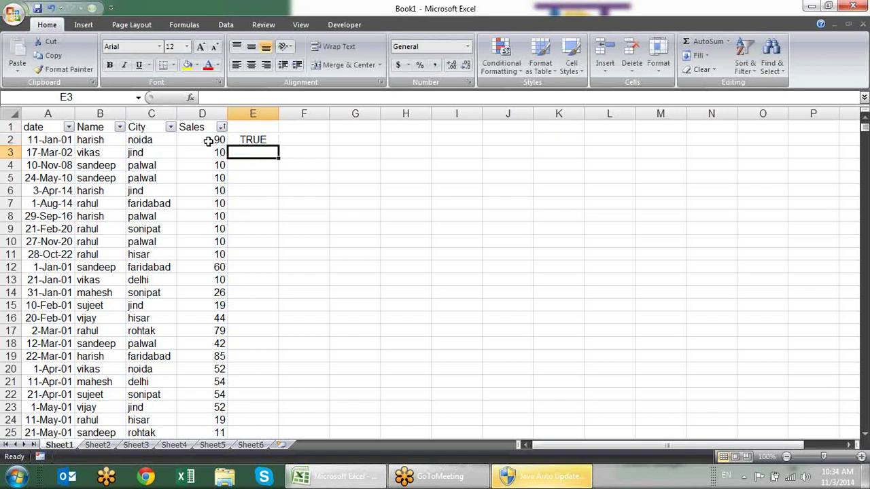
pyautogui.press('Up')
pyautogui.press('F2')
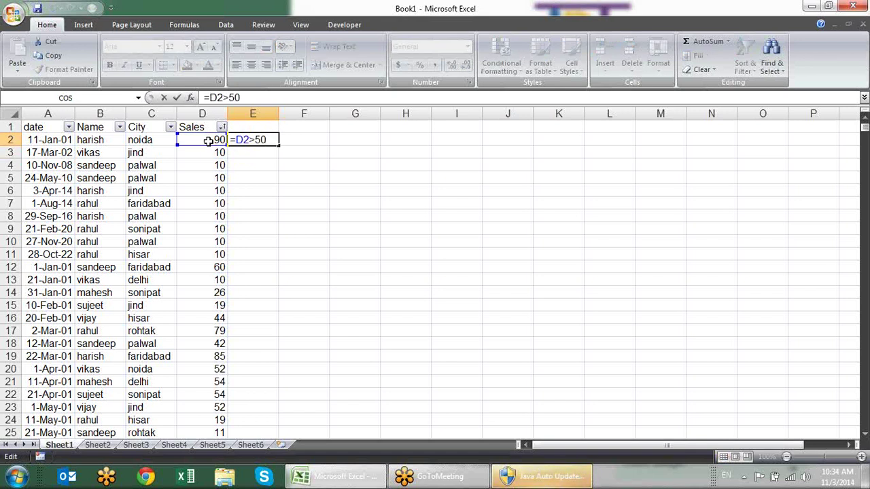
pyautogui.press('Return')
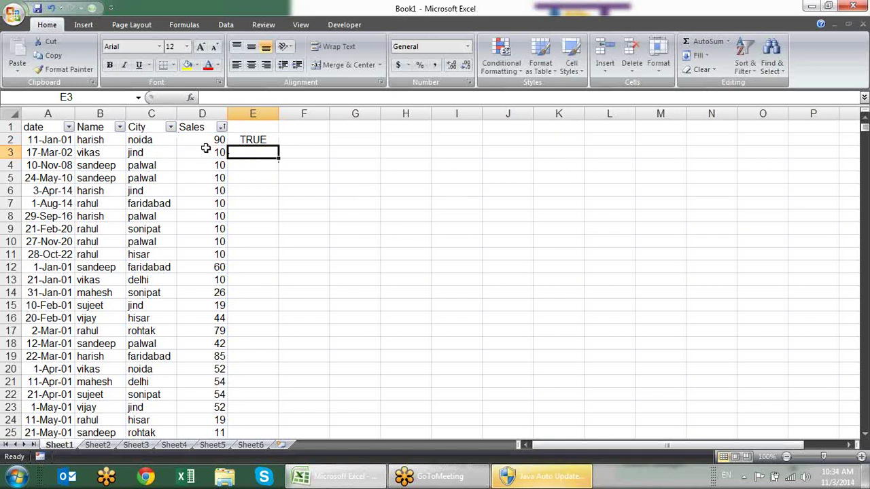
pyautogui.click(214, 140)
pyautogui.click(253, 140)
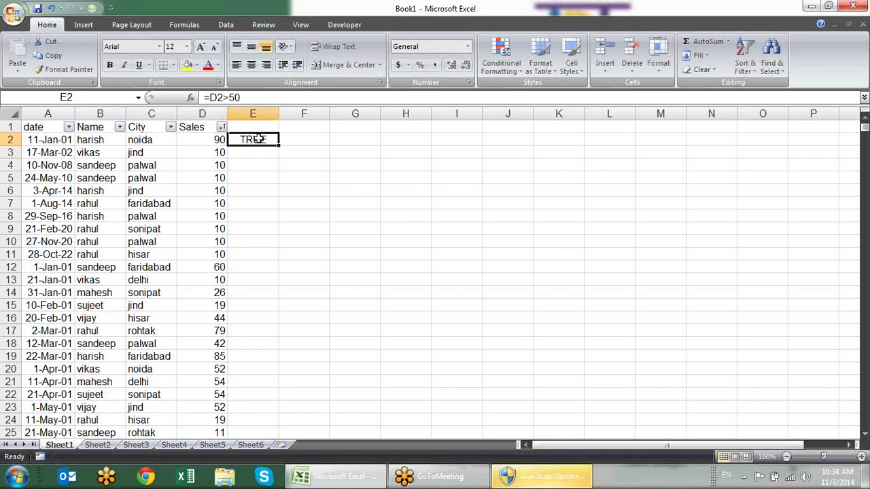
pyautogui.doubleClick(263, 140)
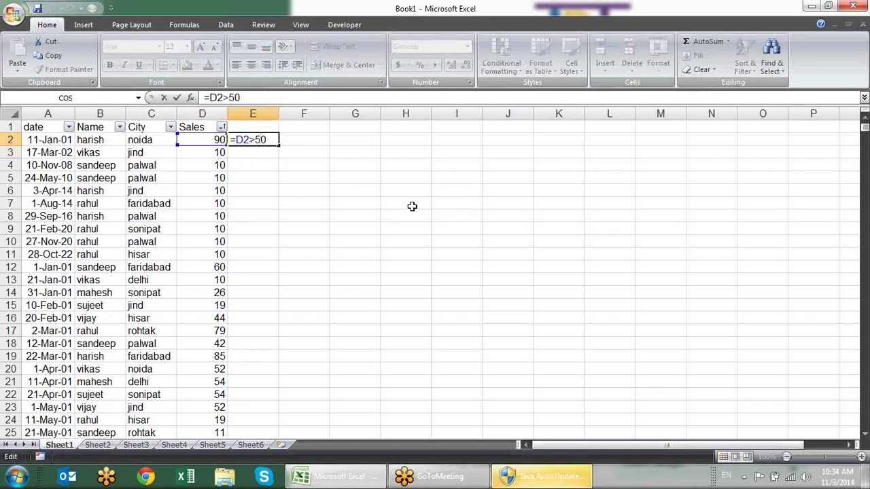
pyautogui.press('Return')
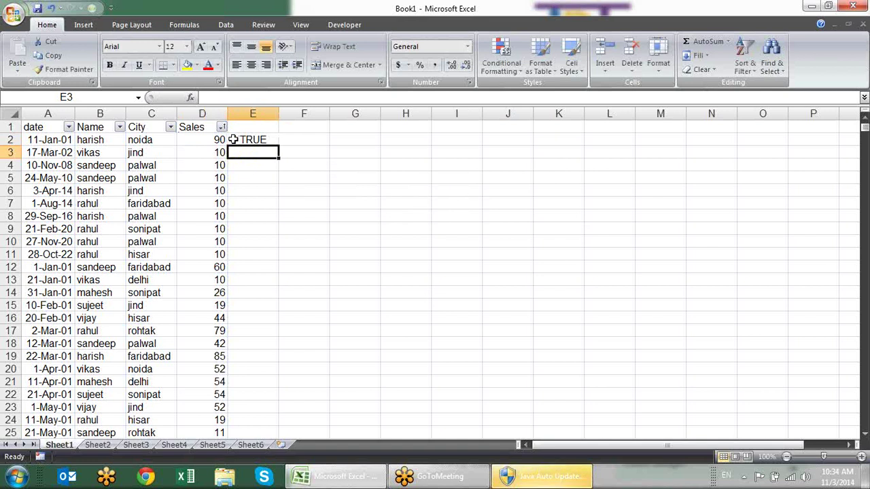
pyautogui.click(253, 138)
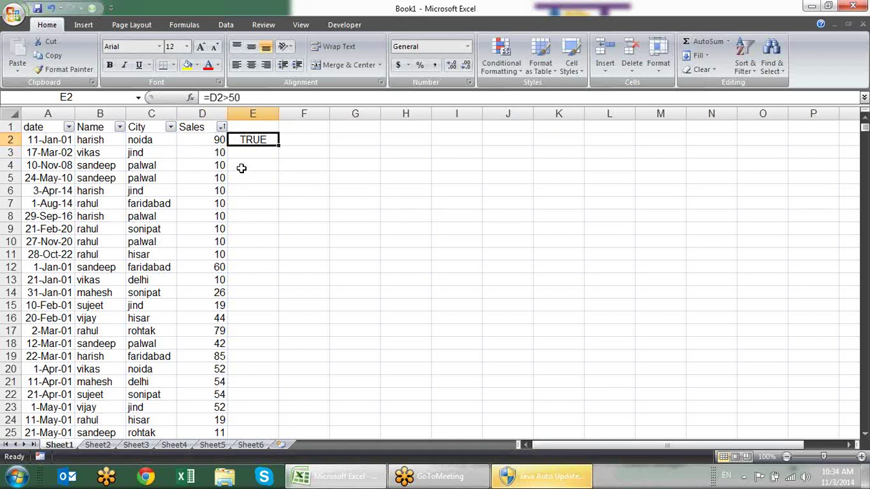
pyautogui.moveTo(204, 140)
pyautogui.mouseDown()
pyautogui.moveTo(230, 344)
pyautogui.moveTo(187, 384)
pyautogui.mouseUp()
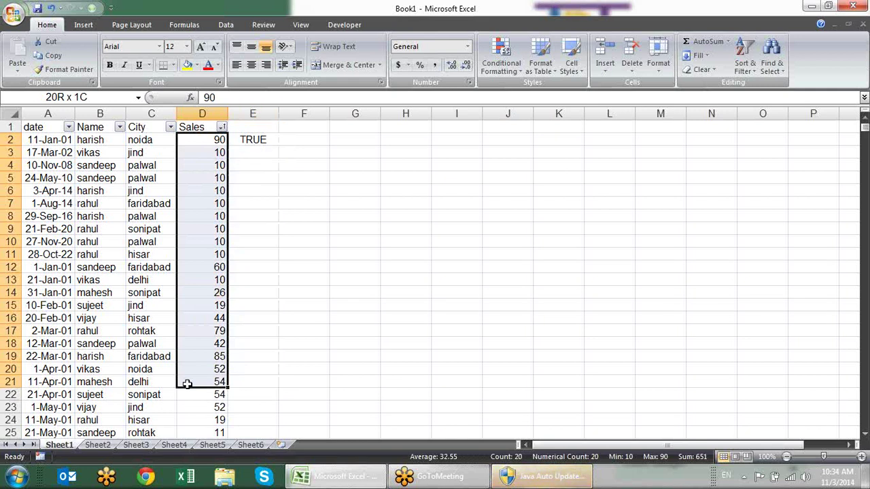
pyautogui.click(289, 296)
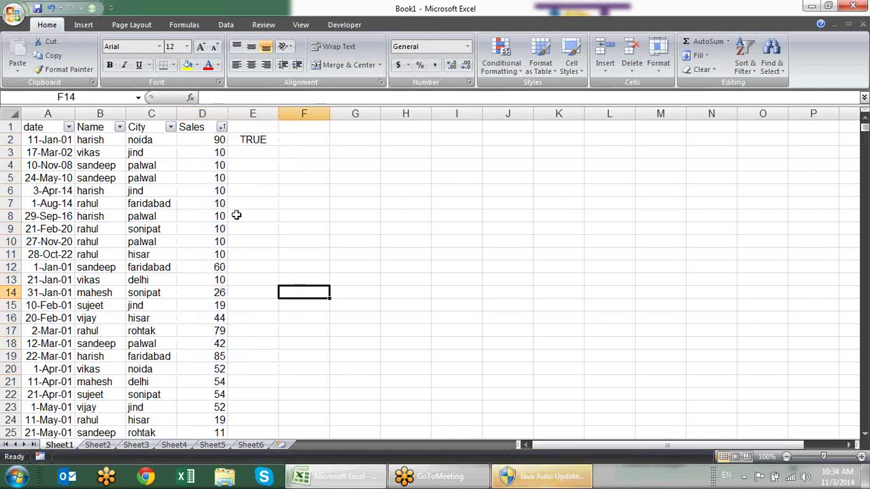
pyautogui.click(213, 140)
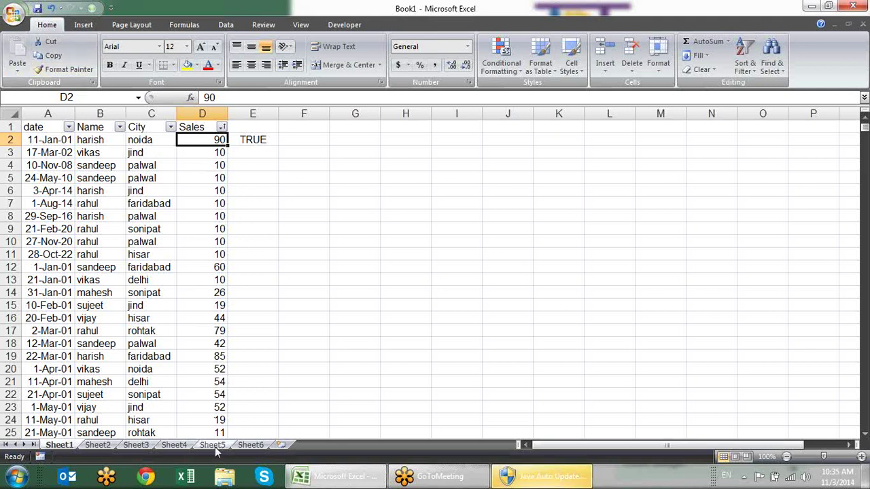
pyautogui.click(273, 142)
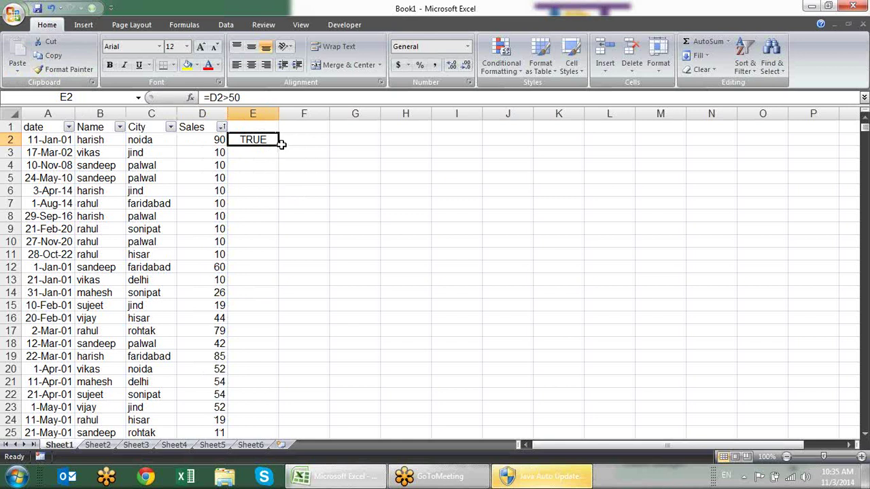
pyautogui.moveTo(279, 143); pyautogui.dragTo(280, 244)
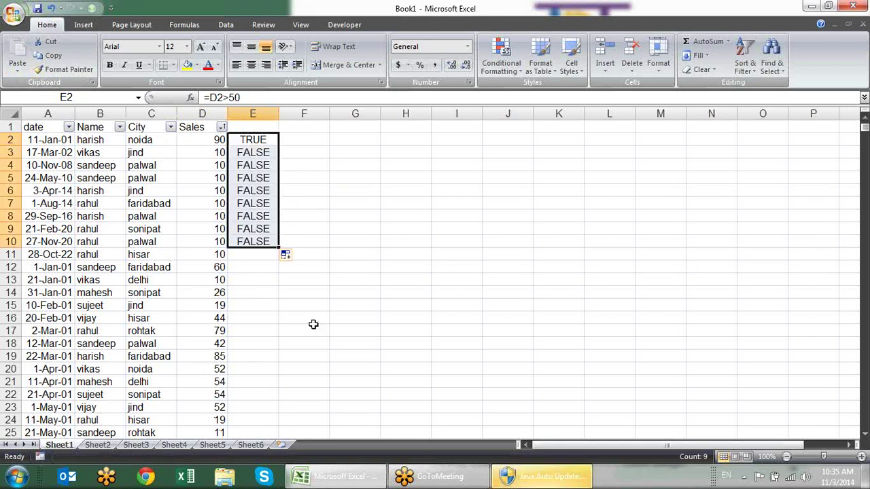
pyautogui.click(267, 166)
pyautogui.moveTo(267, 153); pyautogui.dragTo(276, 245)
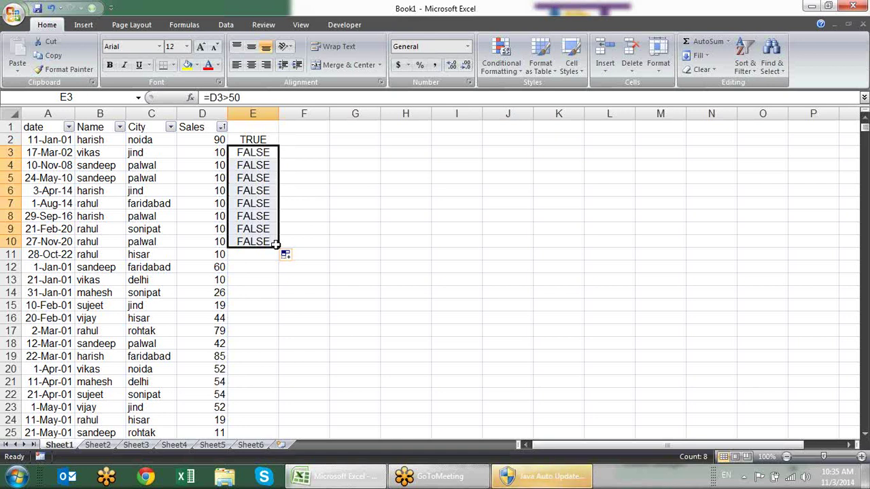
pyautogui.press('Delete')
pyautogui.click(260, 129)
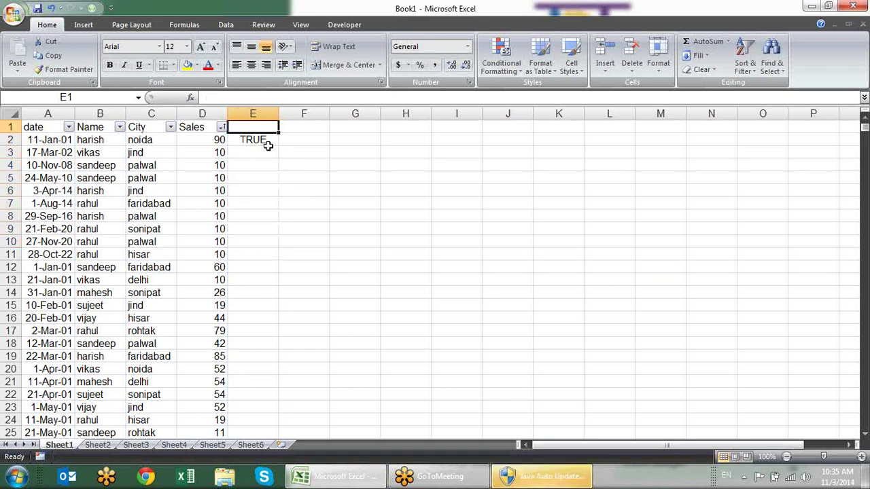
pyautogui.click(269, 145)
pyautogui.moveTo(278, 145)
pyautogui.mouseDown()
pyautogui.moveTo(353, 165)
pyautogui.moveTo(337, 150)
pyautogui.mouseUp()
# Lock column D in E2's test formula so it reads =$D2>50 and returns TRUE.
pyautogui.press('F2')
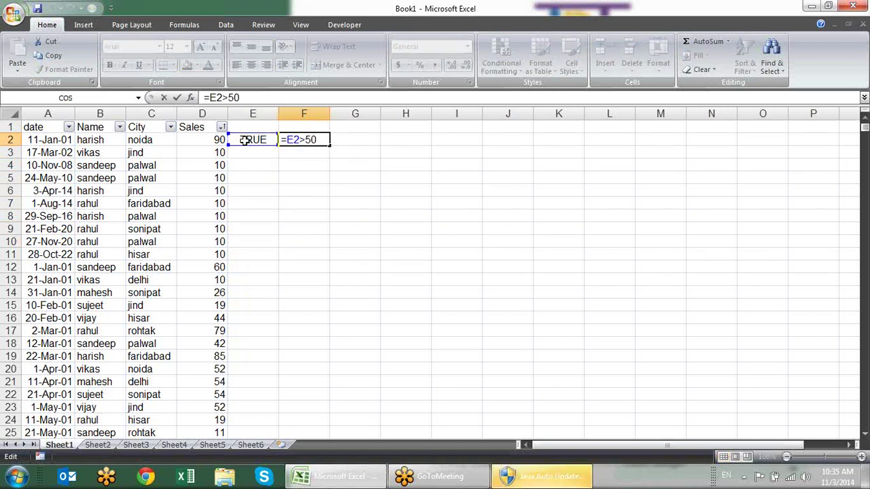
pyautogui.press('Escape')
pyautogui.doubleClick(266, 144)
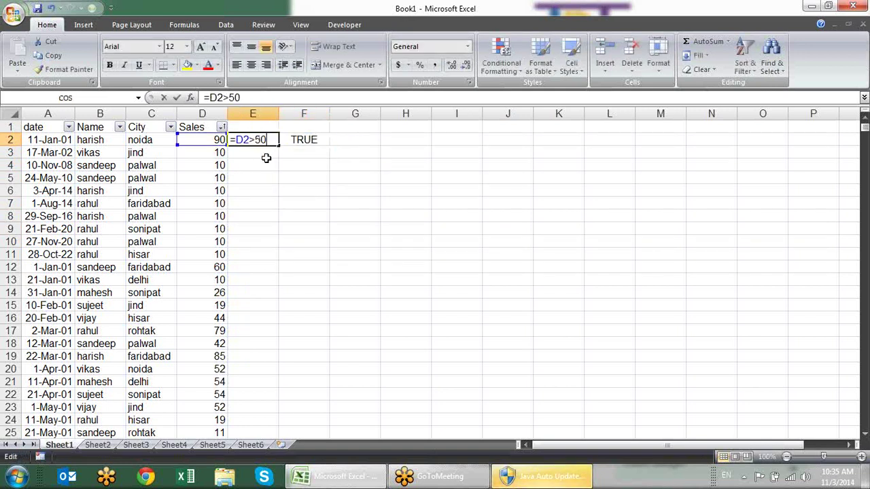
pyautogui.doubleClick(301, 141)
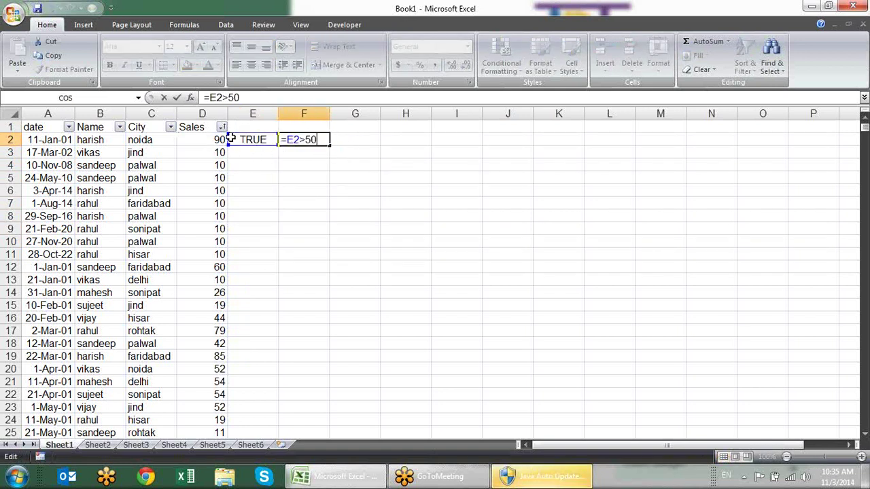
pyautogui.press('Escape')
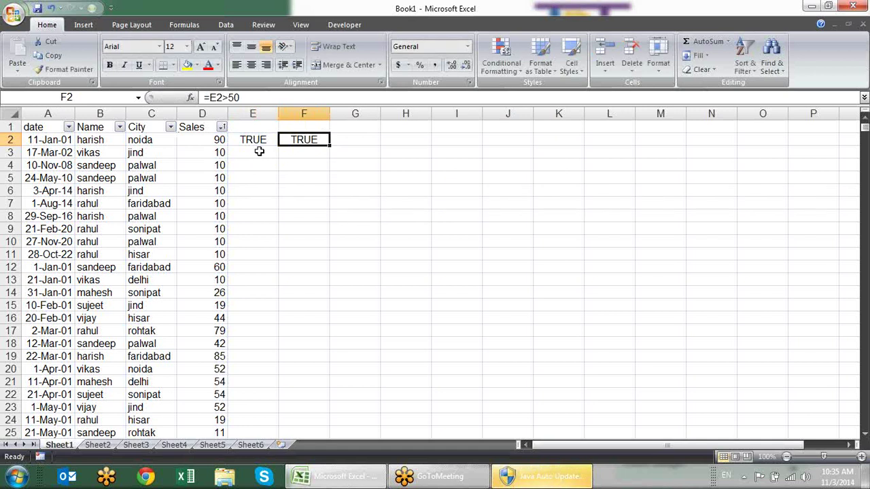
pyautogui.click(254, 136)
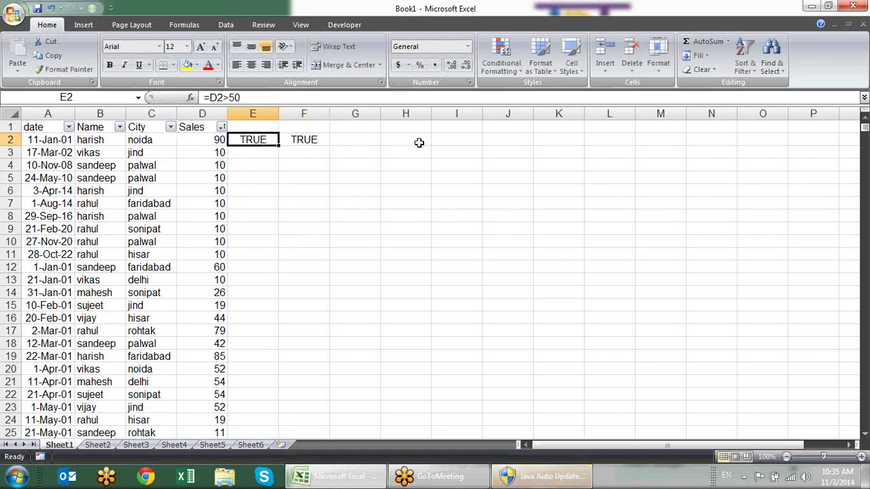
pyautogui.doubleClick(275, 143)
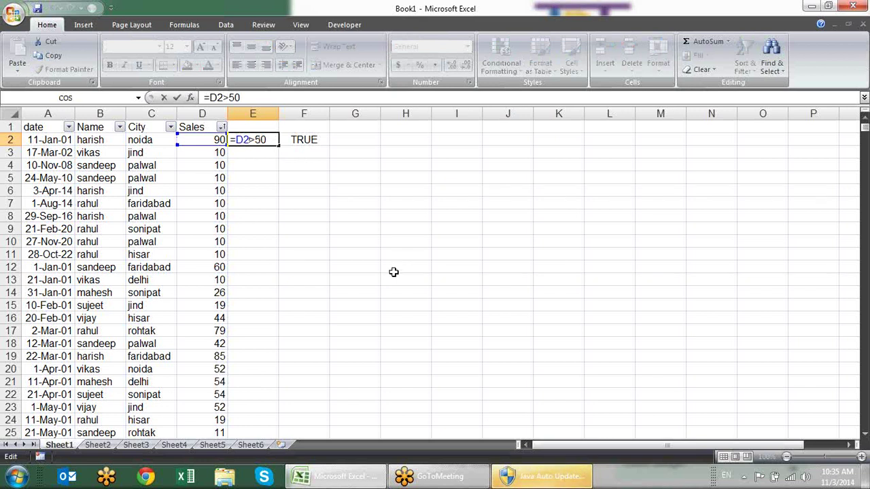
pyautogui.write('$')
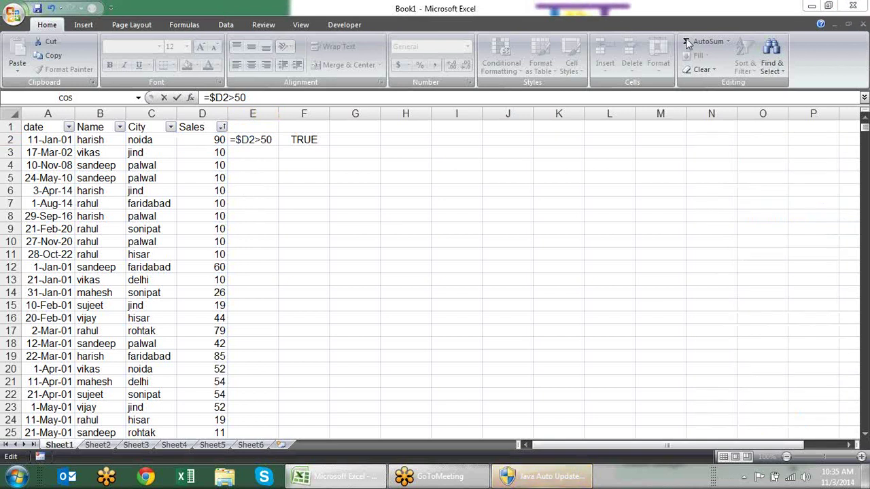
pyautogui.click(271, 149)
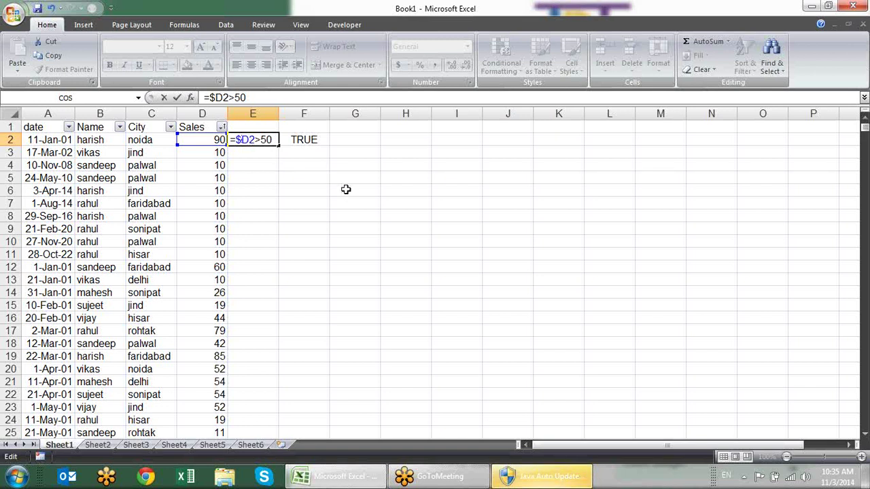
pyautogui.press('Return')
# Copy the E2 test formula across to G2 and inspect F2's copied reference.
pyautogui.click(293, 139)
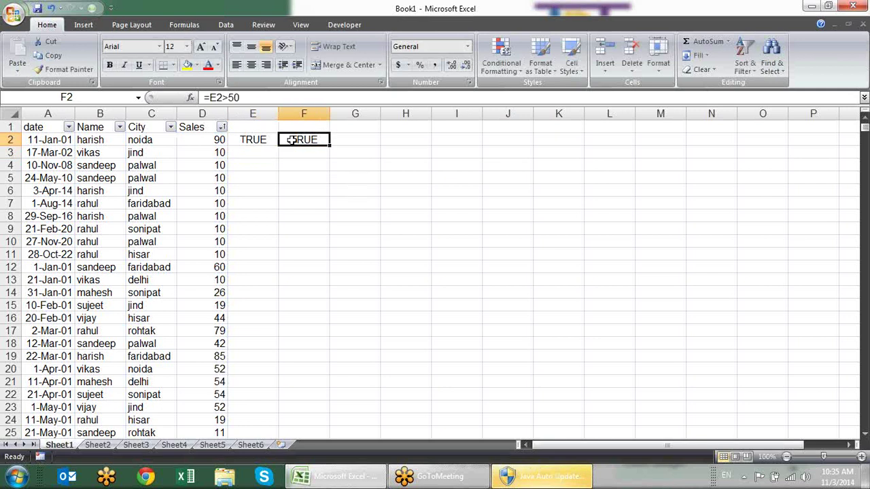
pyautogui.click(272, 141)
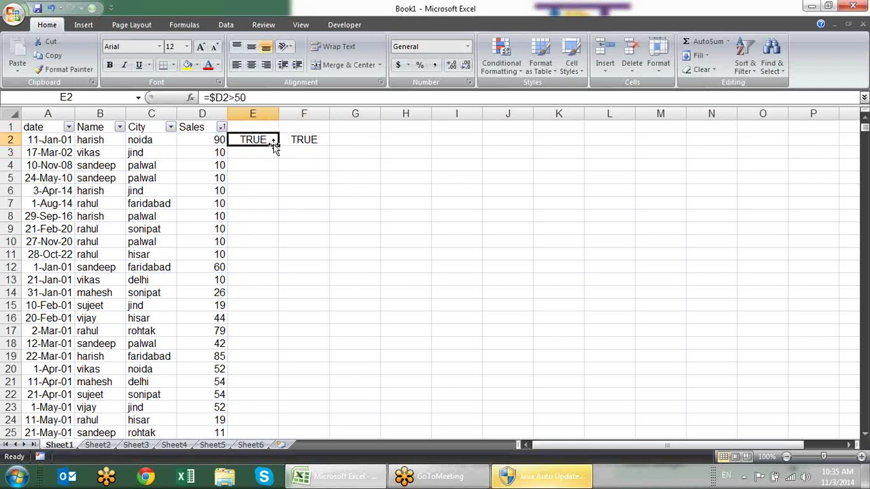
pyautogui.moveTo(273, 144); pyautogui.dragTo(355, 146)
pyautogui.click(318, 143)
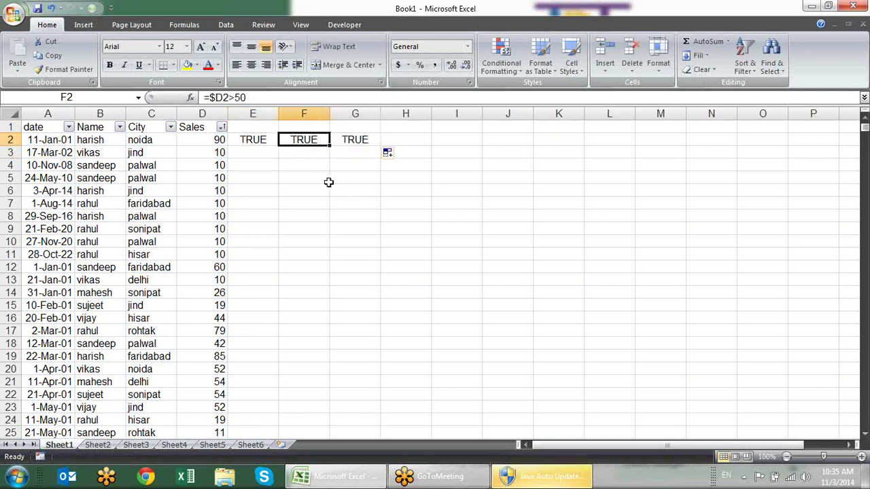
pyautogui.press('F2')
pyautogui.press('Escape')
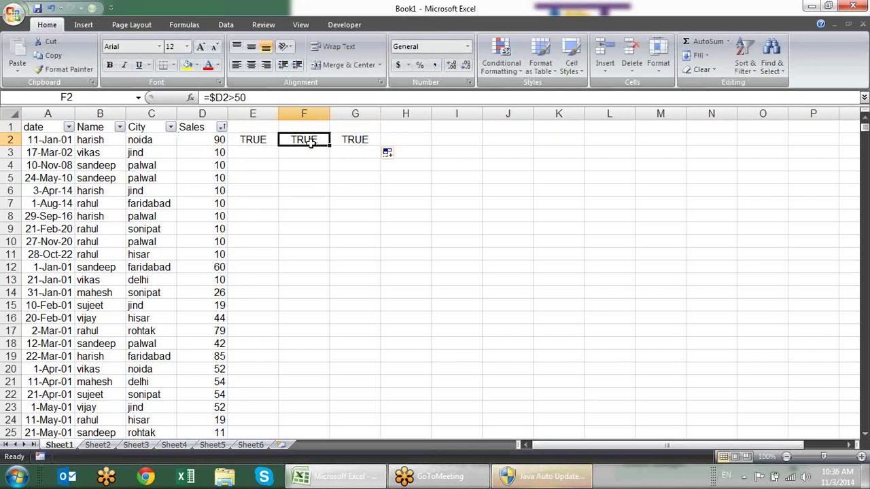
# Clear the trial copies from F2:G2 and recheck that E2's formula still shows TRUE.
pyautogui.moveTo(310, 141); pyautogui.dragTo(360, 140)
pyautogui.press('Delete')
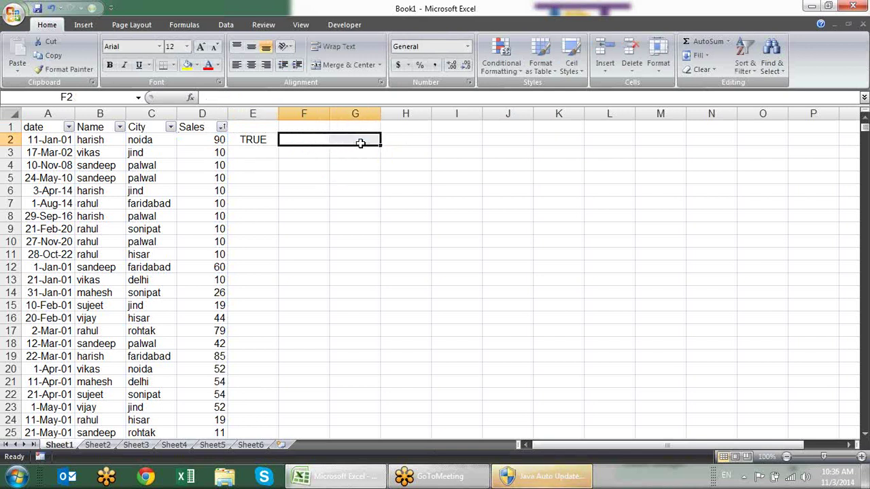
pyautogui.click(262, 139)
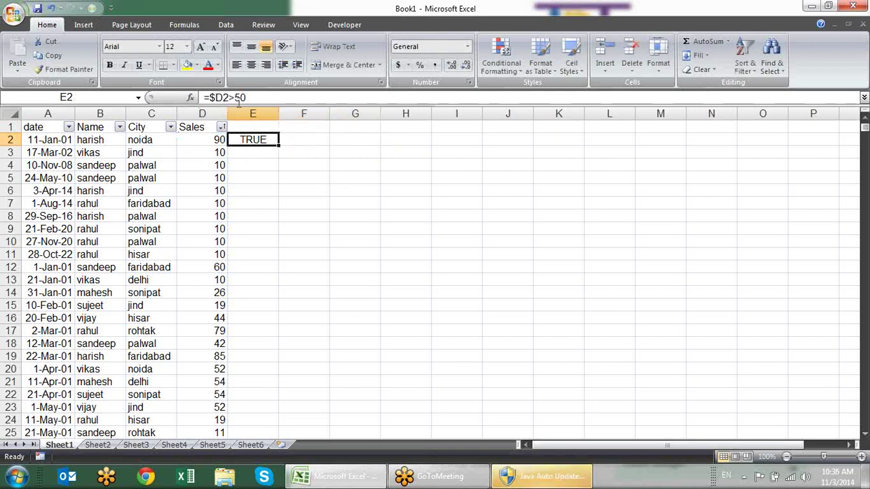
pyautogui.press('F2')
pyautogui.hotkey('shift', 'Home')
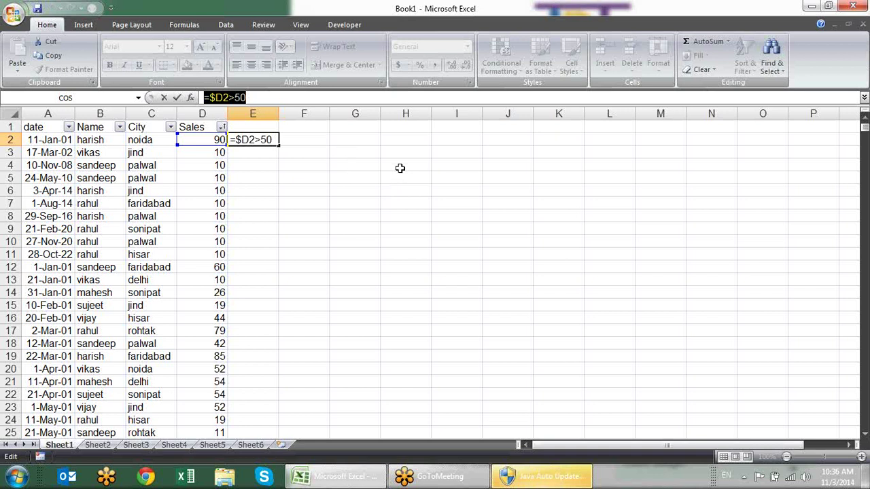
pyautogui.press('Escape')
pyautogui.click(201, 140)
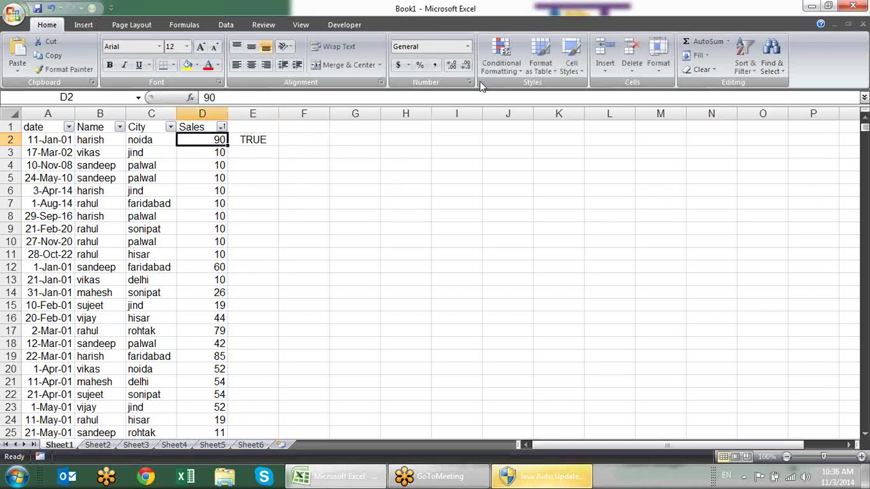
# Create a formula rule =$D2>50 on D2 with a yellow fill.
pyautogui.click(513, 71)
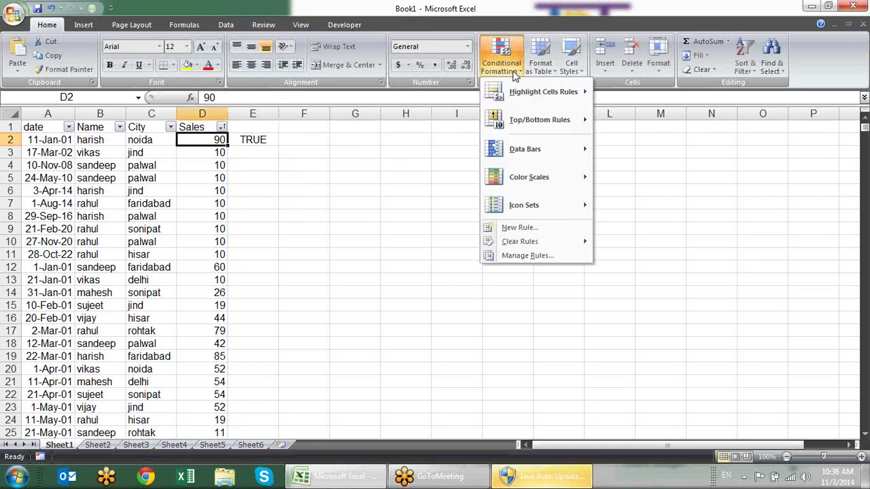
pyautogui.click(534, 229)
pyautogui.click(418, 202)
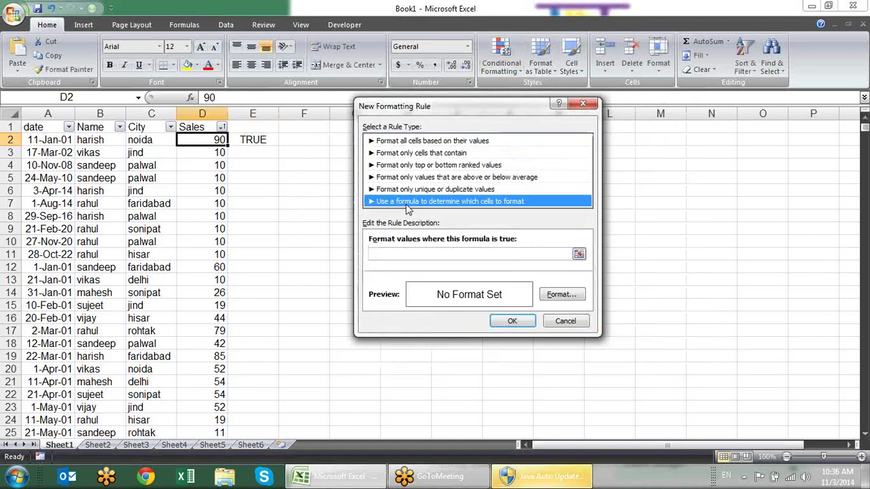
pyautogui.click(438, 254)
pyautogui.write('=$D2>50')
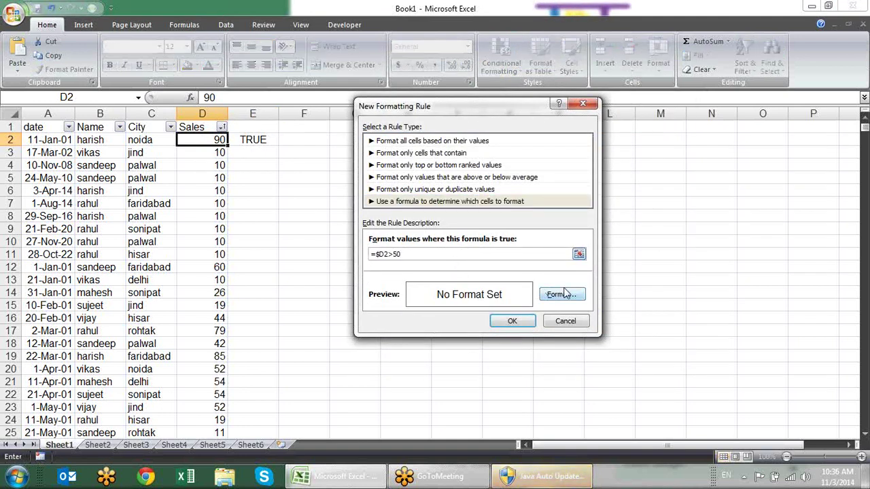
pyautogui.click(561, 295)
pyautogui.click(409, 222)
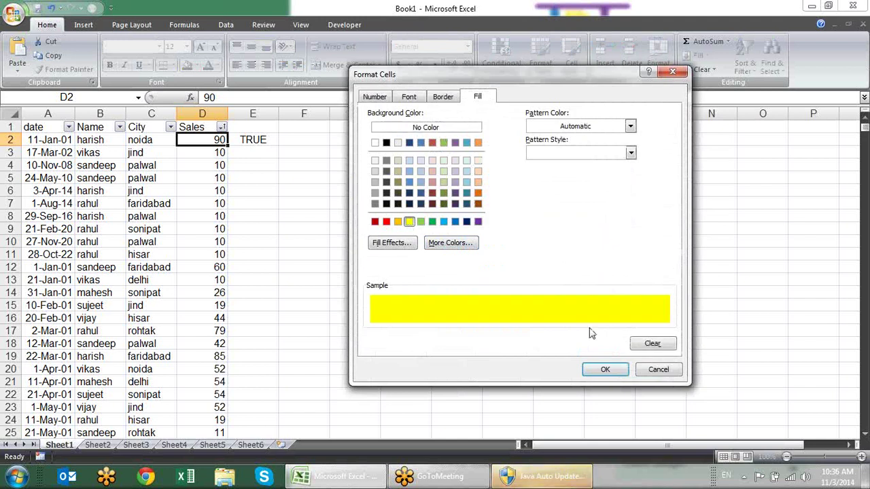
pyautogui.click(606, 369)
pyautogui.click(512, 321)
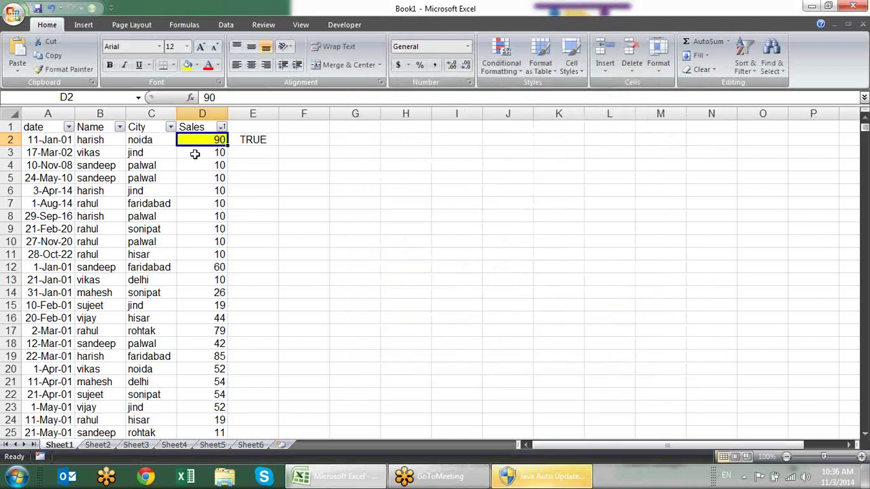
# Paint D2's highlight rule down the Sales column so values above 50 turn yellow.
pyautogui.click(71, 72)
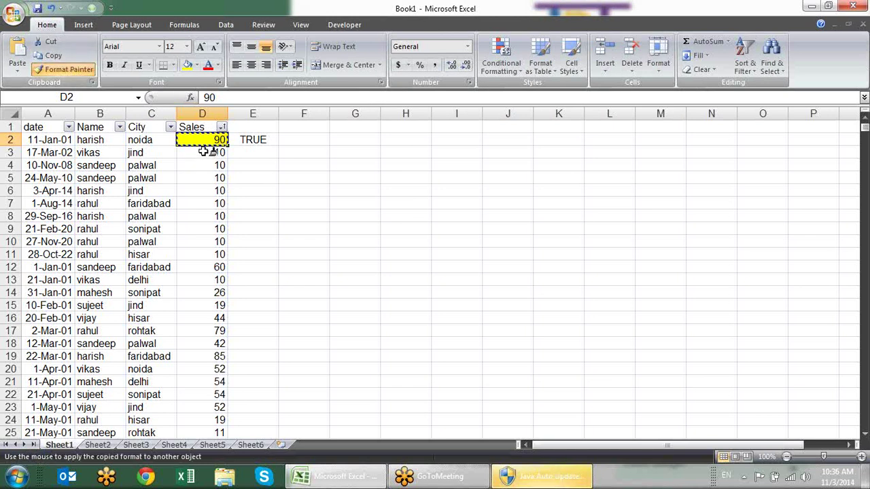
pyautogui.moveTo(225, 154)
pyautogui.mouseDown()
pyautogui.moveTo(187, 406)
pyautogui.moveTo(194, 481)
pyautogui.moveTo(202, 409)
pyautogui.mouseUp()
pyautogui.click(211, 176)
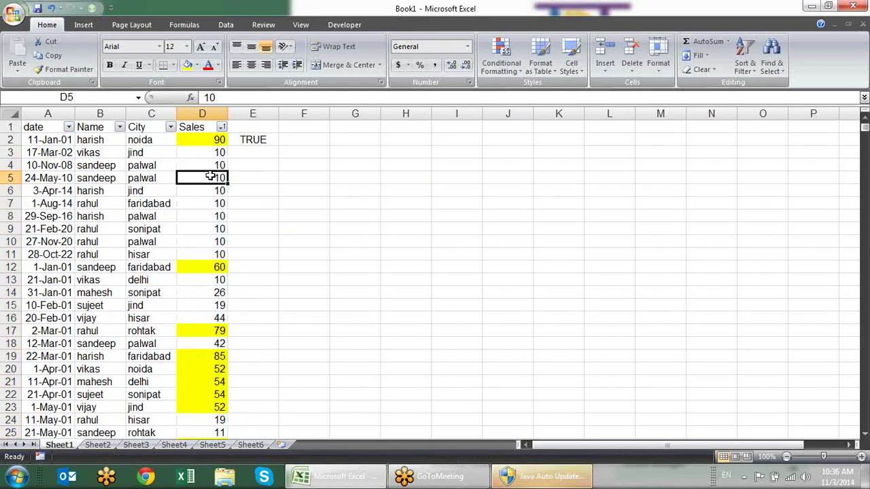
pyautogui.scroll(-4, 204, 382)
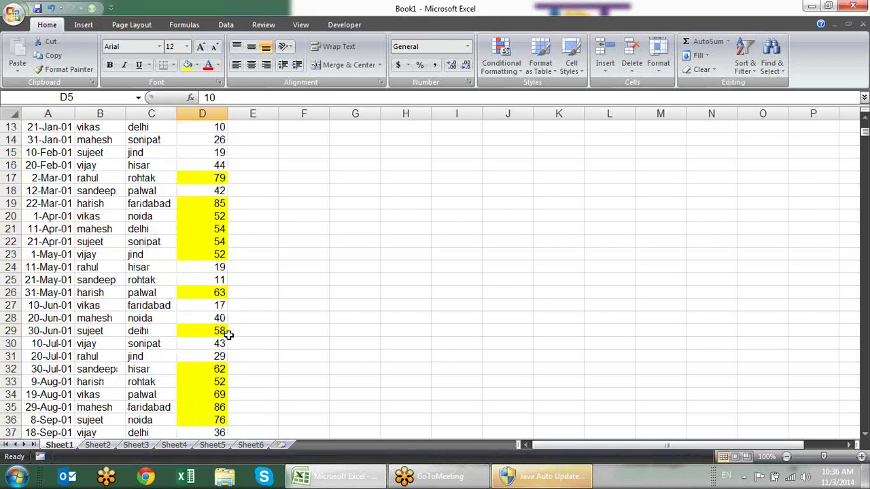
pyautogui.scroll(4, 227, 332)
# In the worksheet's rule list, make the first rule apply from $D$2 and delete the D2-only duplicate.
pyautogui.click(501, 58)
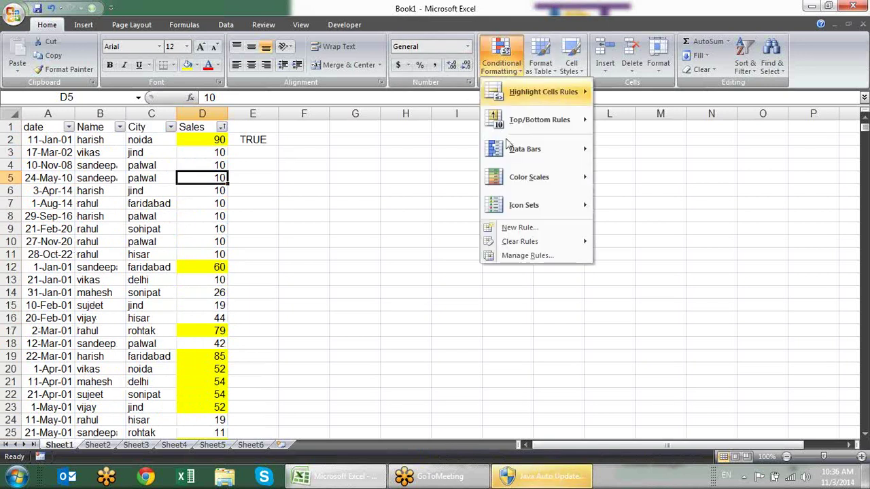
pyautogui.click(525, 256)
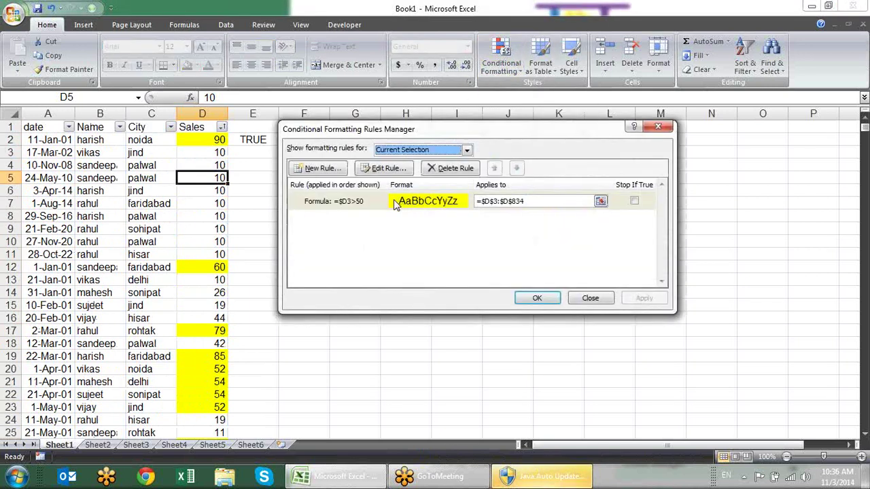
pyautogui.click(466, 150)
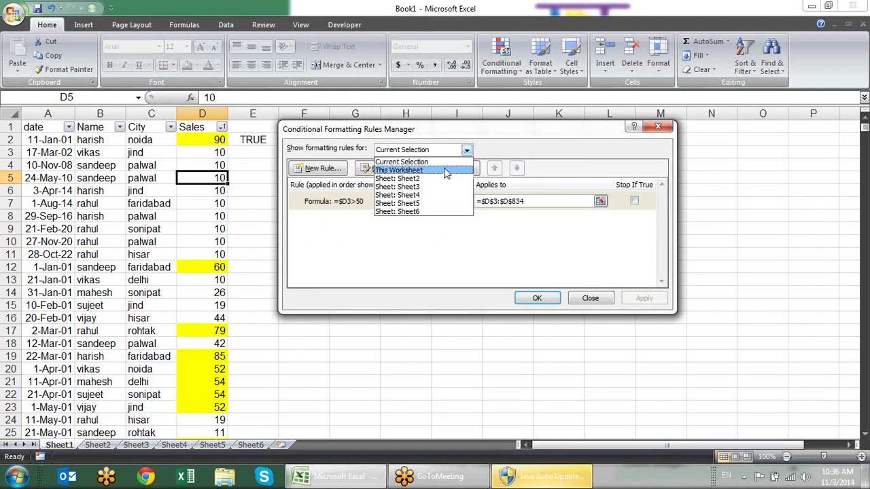
pyautogui.click(441, 170)
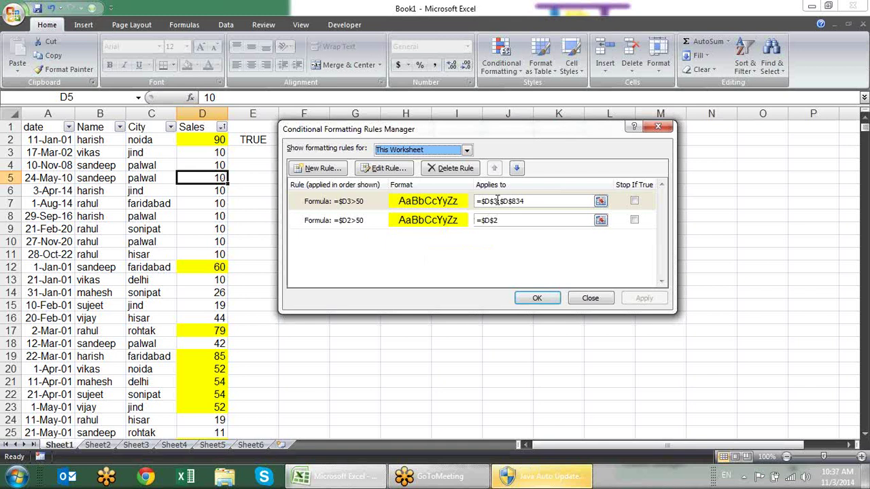
pyautogui.click(498, 200)
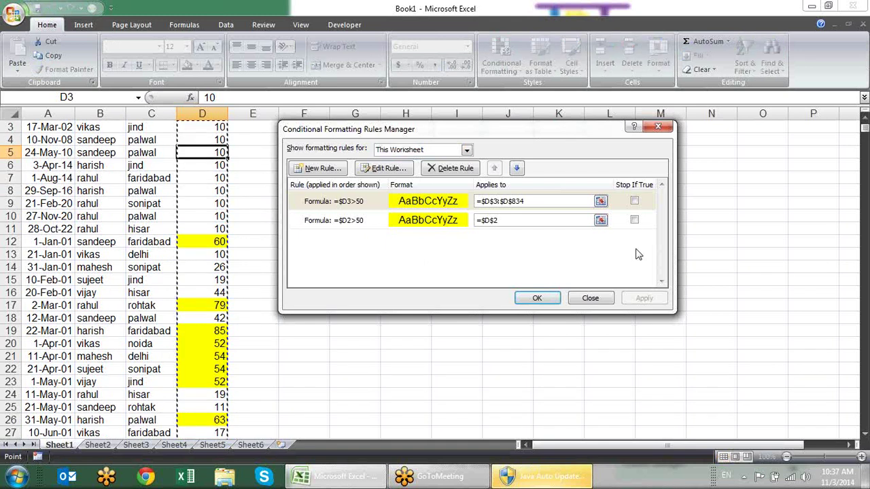
pyautogui.press('BackSpace')
pyautogui.write('5')
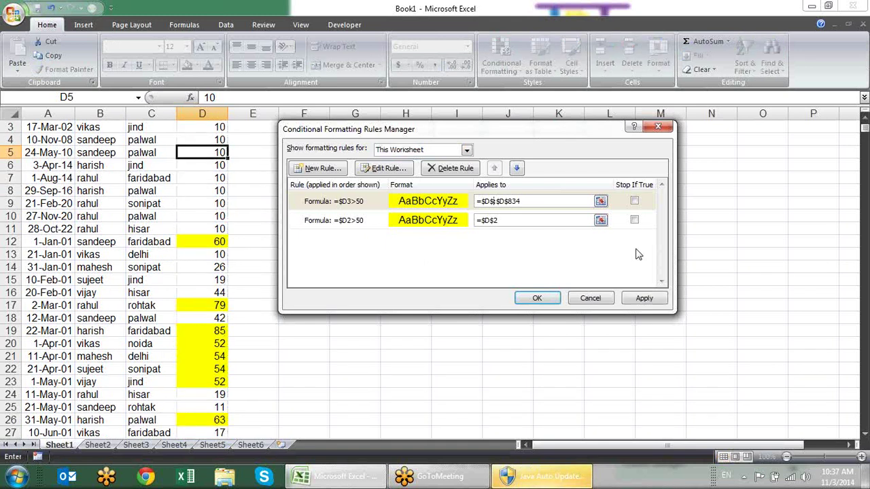
pyautogui.write('2')
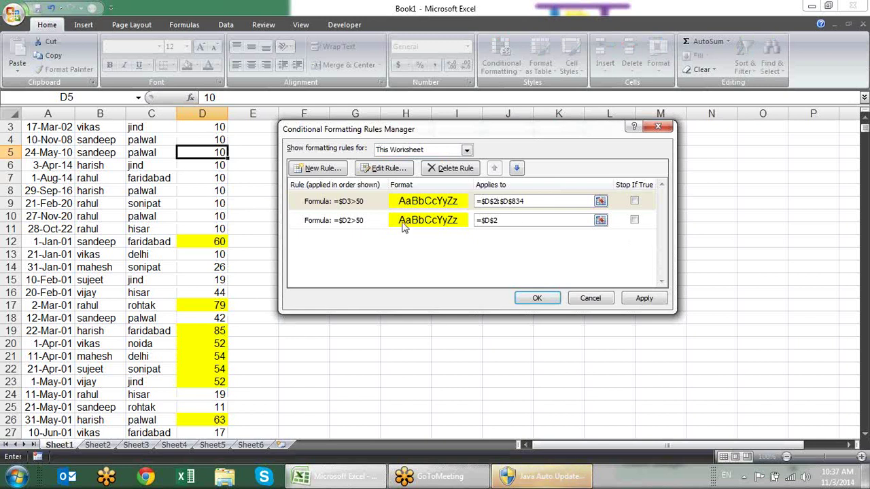
pyautogui.click(384, 222)
pyautogui.click(450, 169)
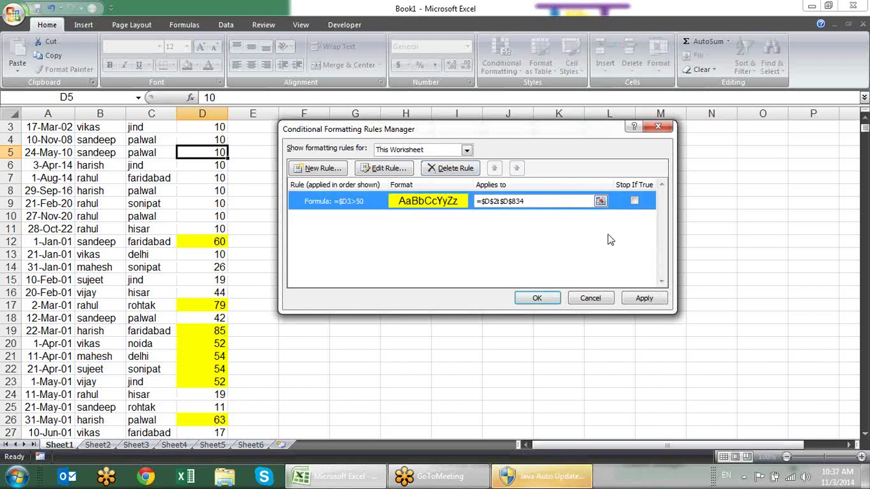
pyautogui.click(635, 299)
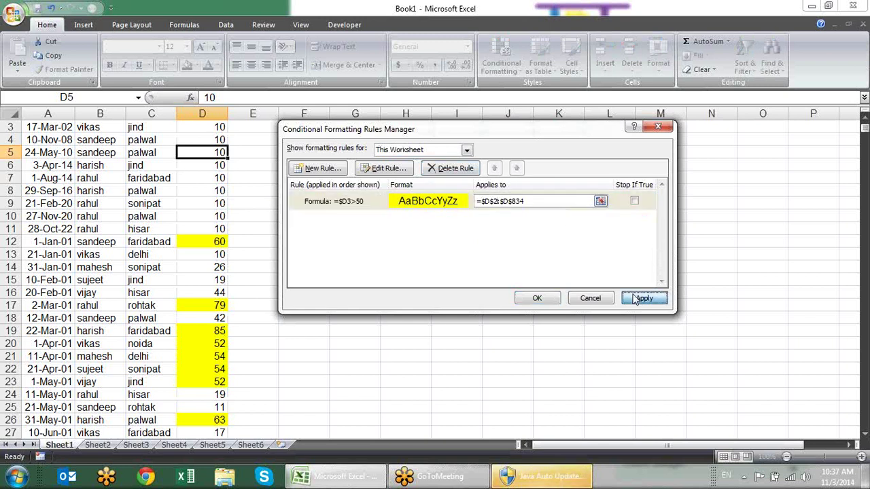
pyautogui.click(533, 299)
pyautogui.scroll(1, 291, 231)
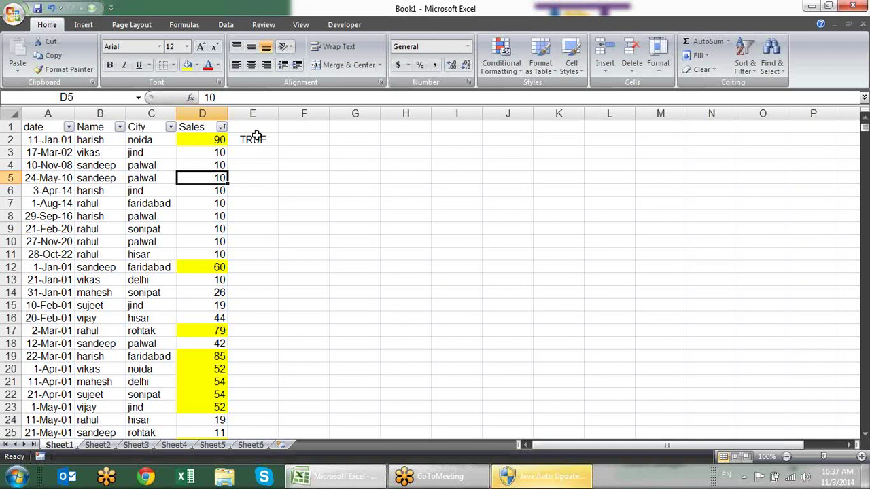
# Rename the D1 header to Sales1 and fill headers Sales2 through Sales7 across row 1.
pyautogui.click(257, 138)
pyautogui.click(257, 125)
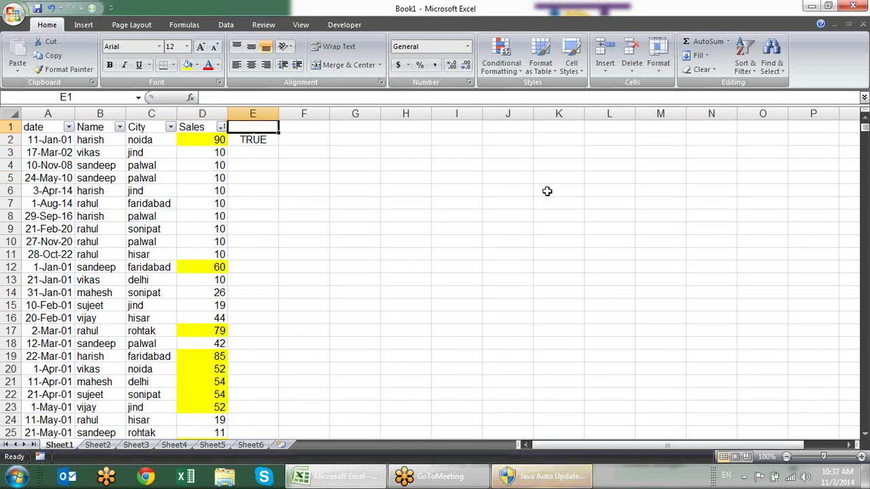
pyautogui.doubleClick(204, 126)
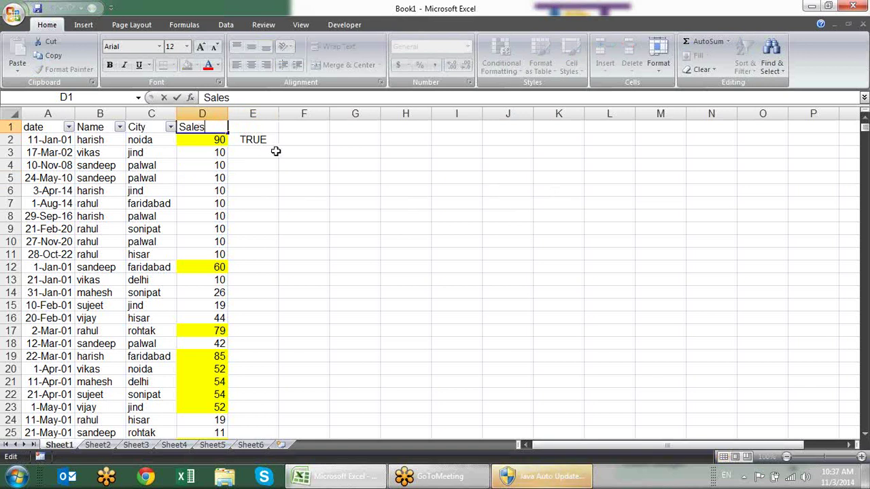
pyautogui.write('1')
pyautogui.press('Return')
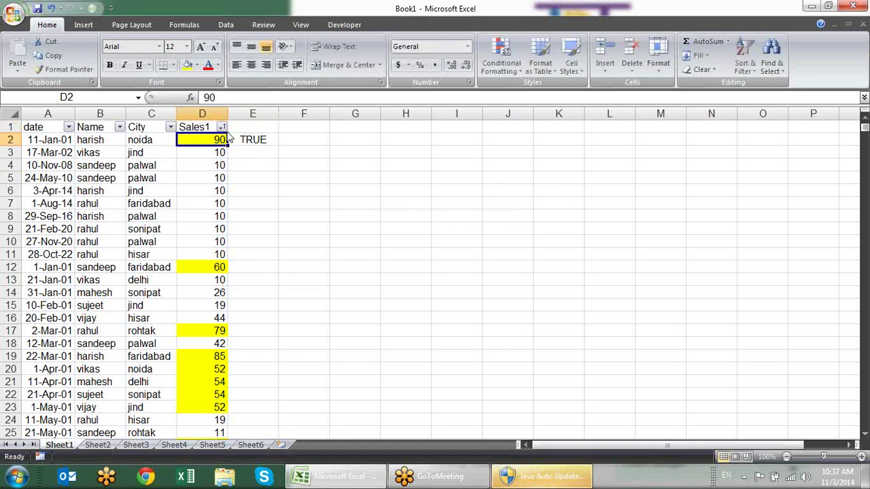
pyautogui.click(224, 130)
pyautogui.moveTo(225, 136); pyautogui.dragTo(531, 139)
pyautogui.click(457, 178)
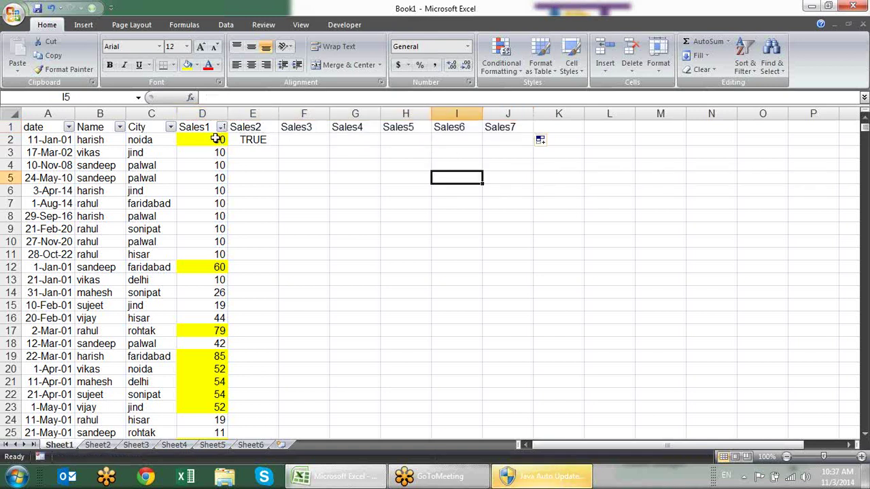
# Enter =RANDBETWEEN(10,90) into E2:J2 and fill it down to the table's last row.
pyautogui.moveTo(247, 139); pyautogui.dragTo(515, 140)
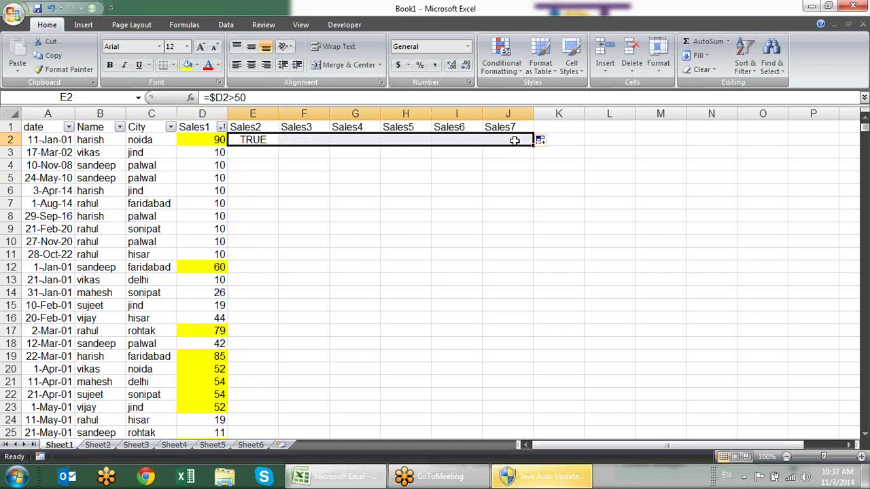
pyautogui.write('=ra')
pyautogui.press('Down')
pyautogui.press('Down')
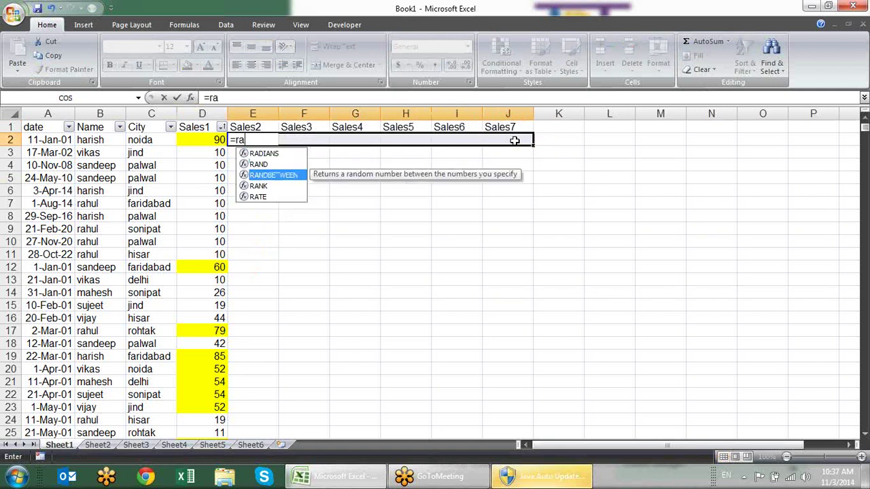
pyautogui.press('Tab')
pyautogui.write('10,9')
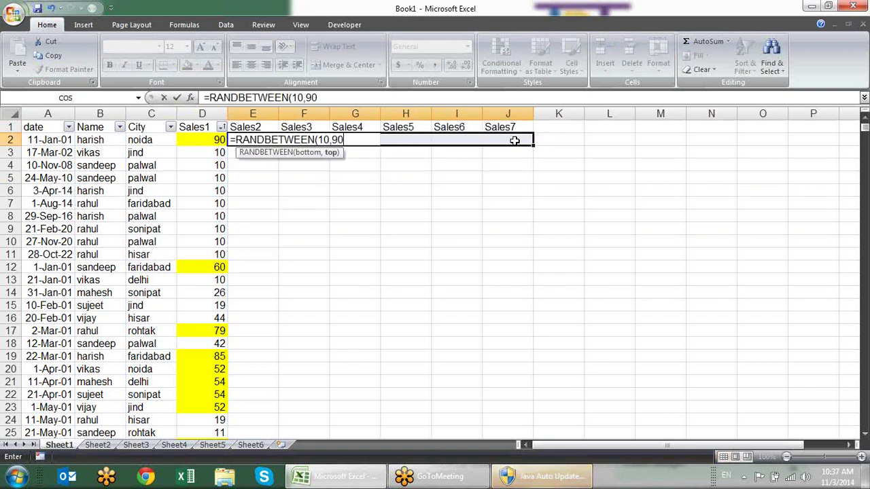
pyautogui.hotkey('ctrl', 'Return')
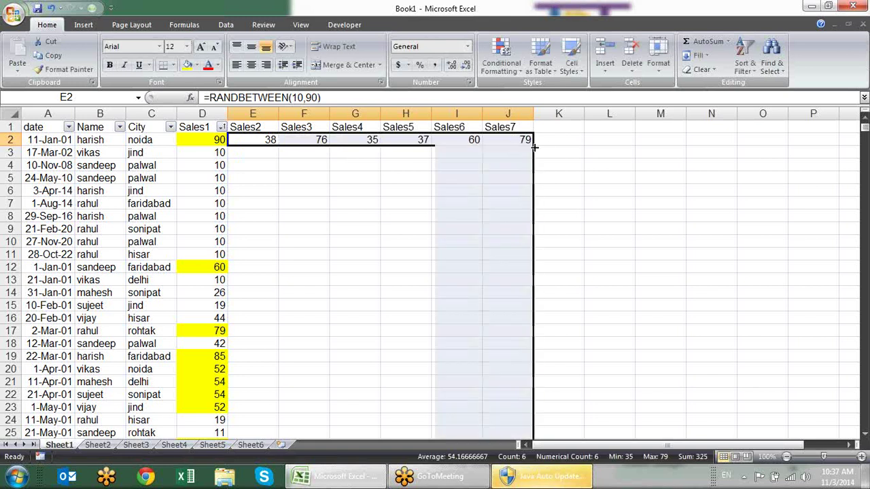
pyautogui.doubleClick(534, 144)
pyautogui.click(504, 66)
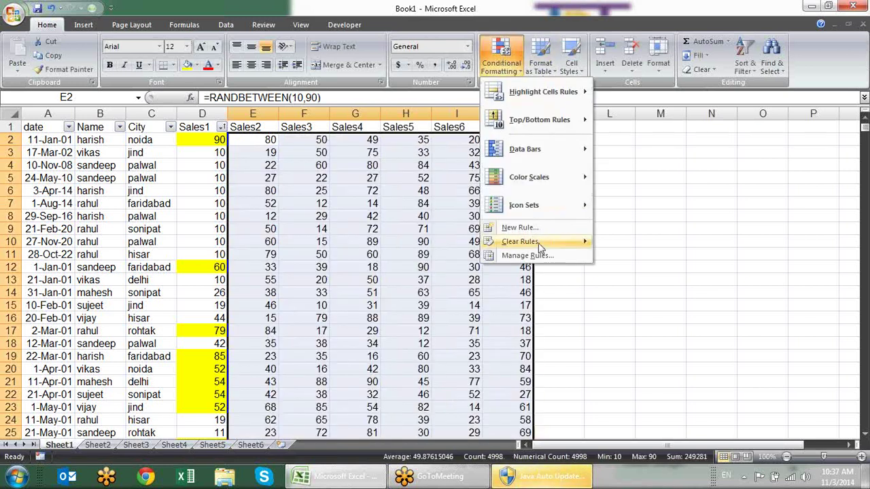
# Delete the =$D2>50 highlight rule from the worksheet's conditional formatting rules.
pyautogui.click(520, 255)
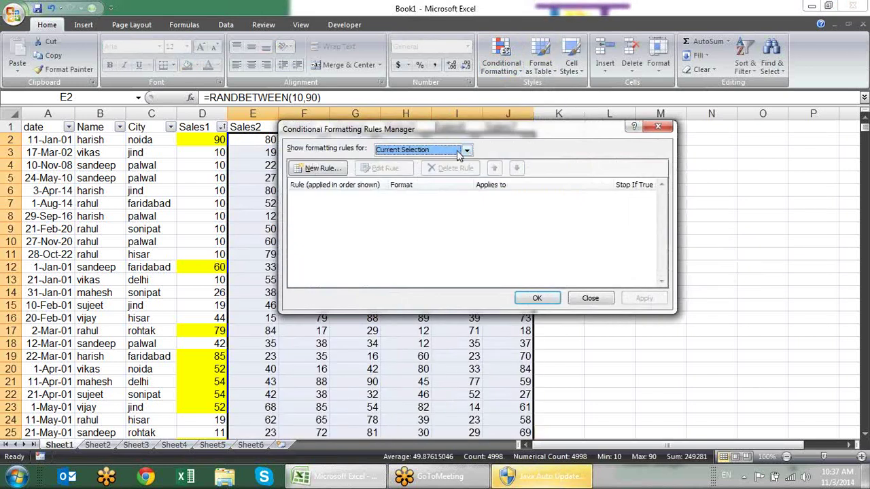
pyautogui.click(461, 151)
pyautogui.click(450, 167)
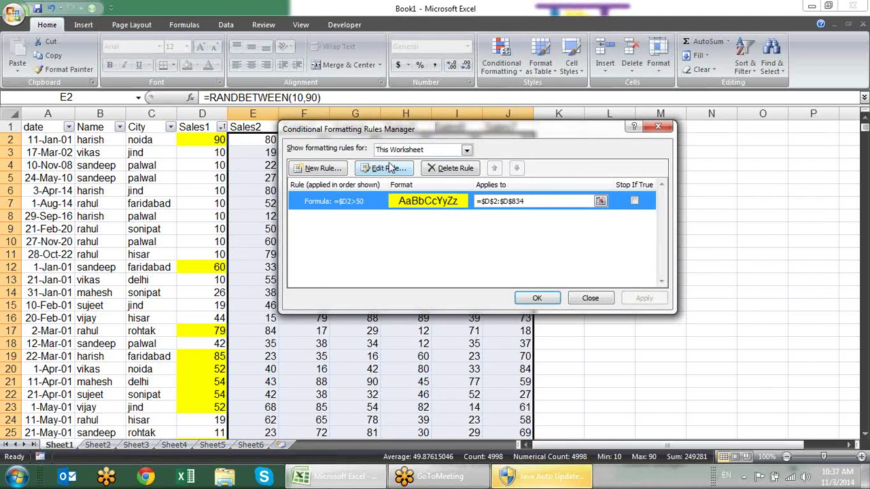
pyautogui.click(451, 167)
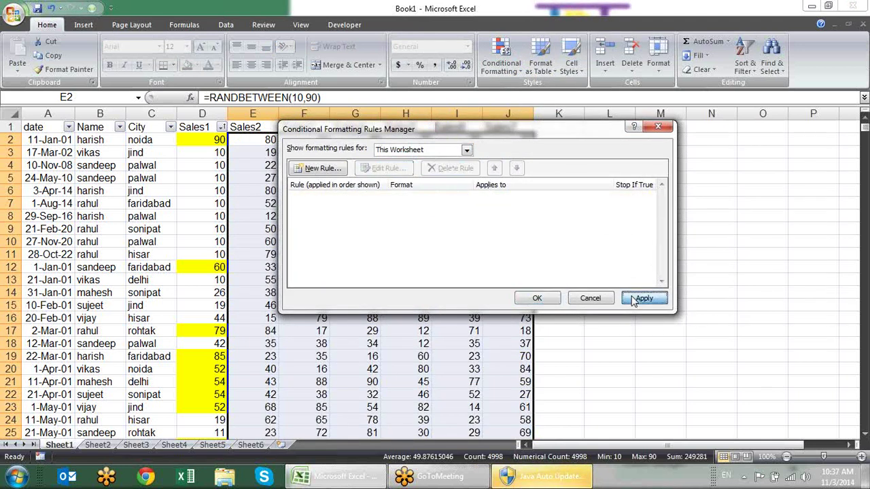
pyautogui.click(537, 298)
# Turn off the header-row filters with Ctrl+Shift+L.
pyautogui.click(598, 204)
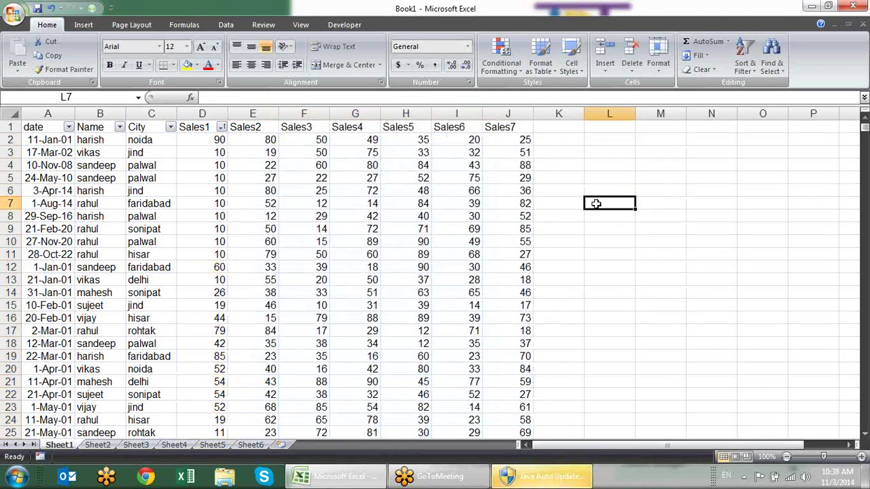
pyautogui.click(331, 131)
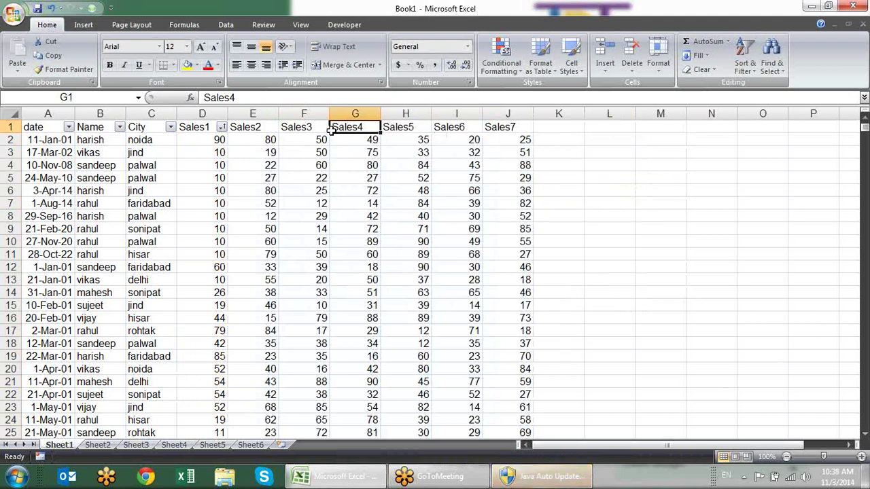
pyautogui.hotkey('ctrl', 'shift', 'l')
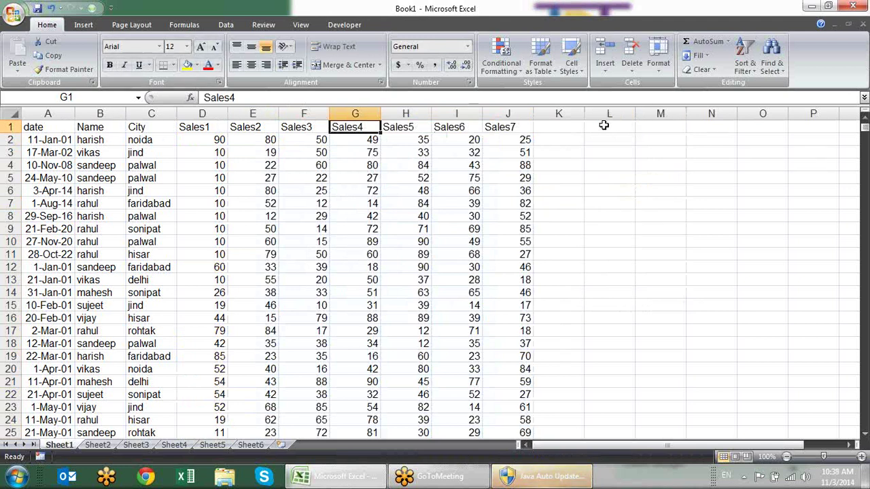
# Try an AutoSum total =SUM(D2:J2) in K2, then clear it.
pyautogui.click(566, 139)
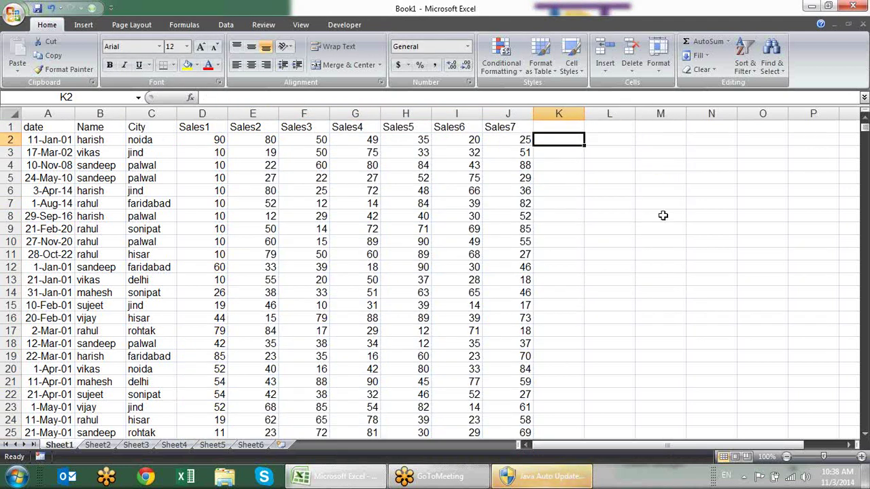
pyautogui.hotkey('alt', '=')
pyautogui.press('Return')
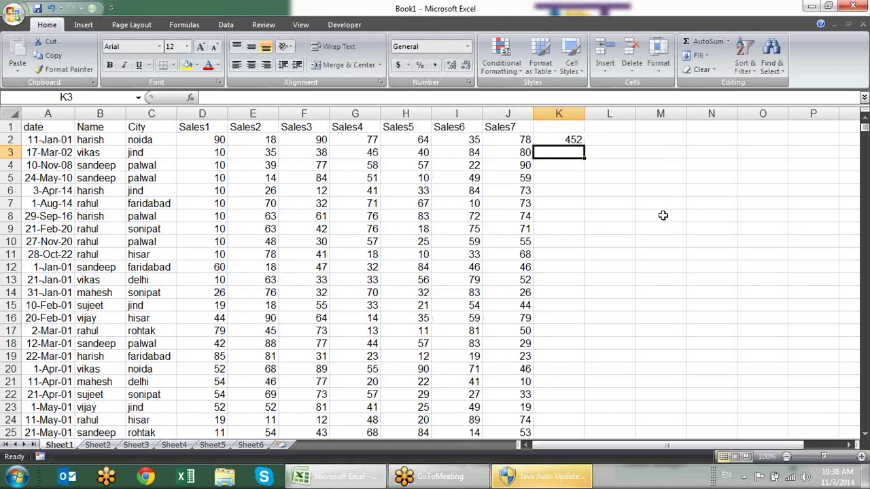
pyautogui.press('Up')
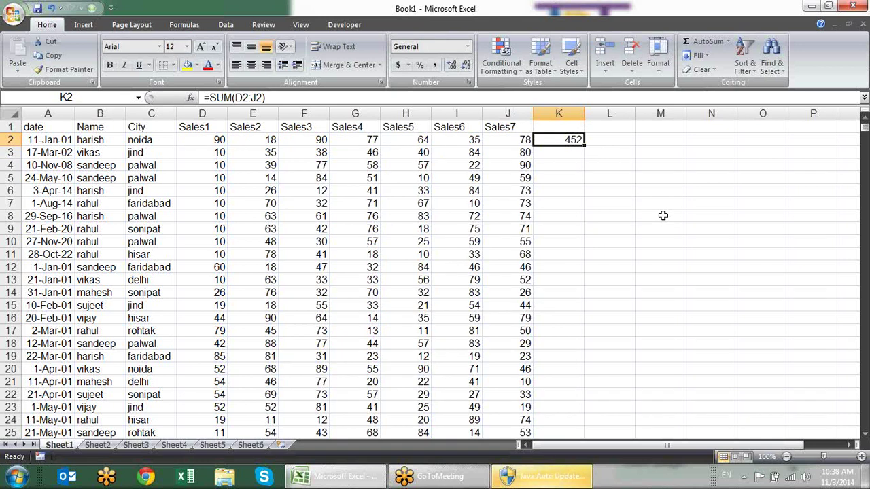
pyautogui.press('Delete')
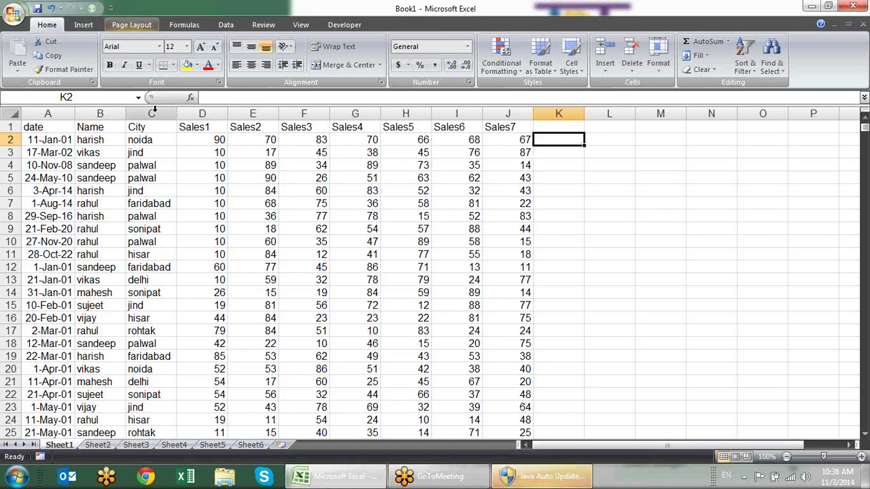
# Copy the sales block D2:J834 and paste it back over itself as fixed values.
pyautogui.click(199, 138)
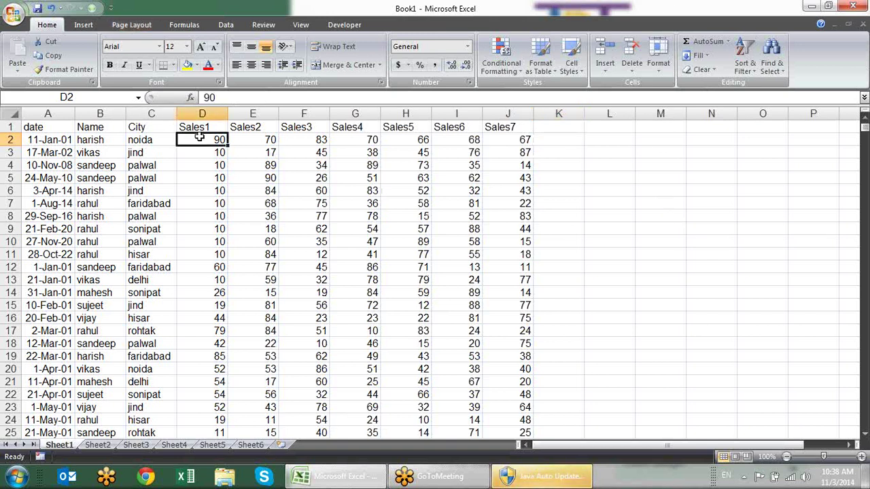
pyautogui.hotkey('ctrl', 'shift', 'Right')
pyautogui.hotkey('ctrl', 'shift', 'Down')
pyautogui.hotkey('ctrl', 'c')
pyautogui.hotkey('alt', 'e')
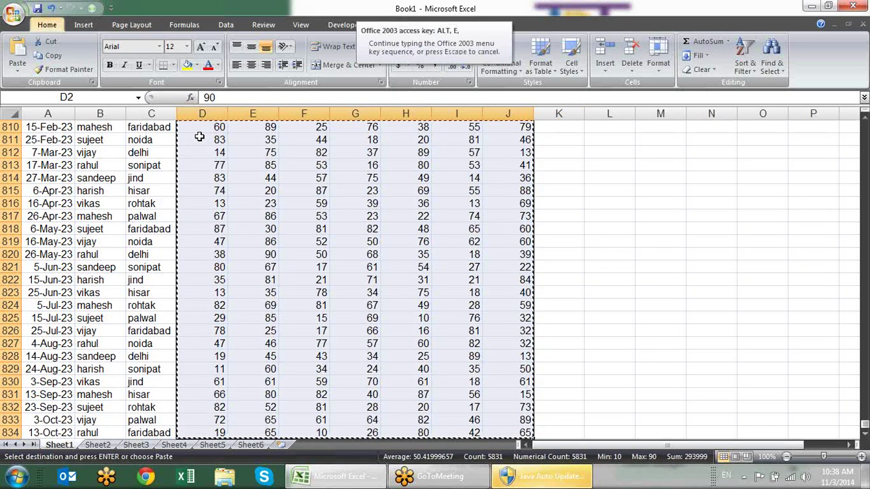
pyautogui.press('s')
pyautogui.press('v')
pyautogui.press('Return')
pyautogui.press('Escape')
pyautogui.press('Up')
pyautogui.press('Right')
pyautogui.press('Right')
pyautogui.press('Right')
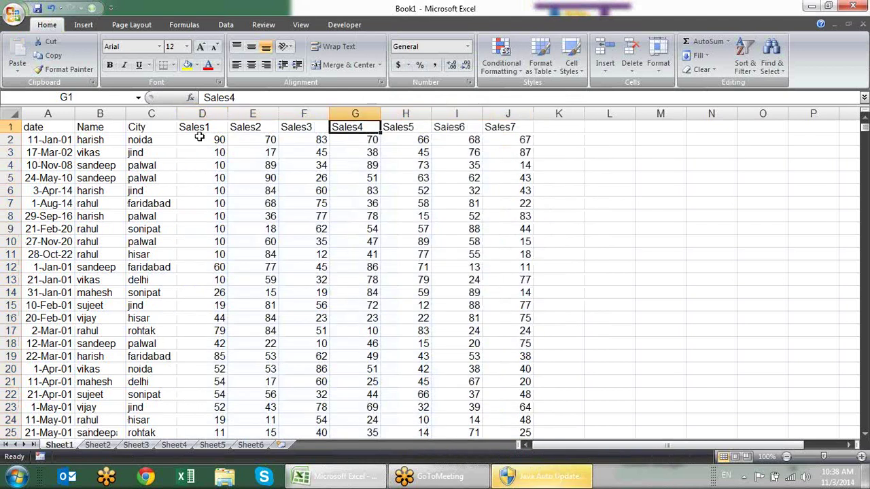
pyautogui.press('Right')
pyautogui.press('Right')
pyautogui.press('Right')
pyautogui.press('Left')
pyautogui.press('Left')
pyautogui.press('Down')
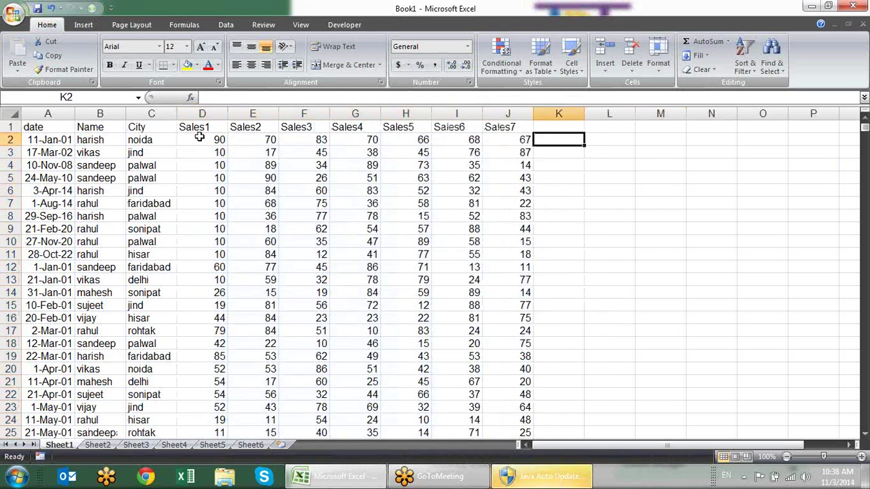
# Turn an AutoSum in K2 into the test =SUM(D2:J2)>400, which returns TRUE.
pyautogui.hotkey('alt', '=')
pyautogui.press('Return')
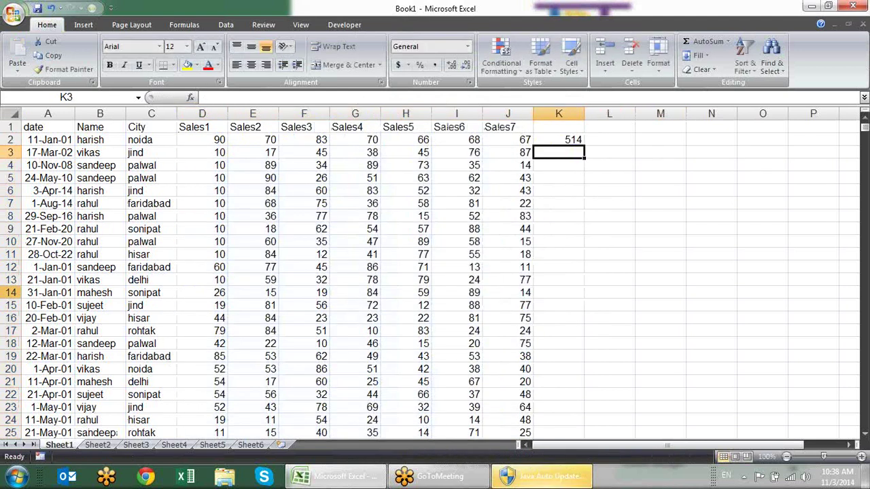
pyautogui.press('Up')
pyautogui.press('F2')
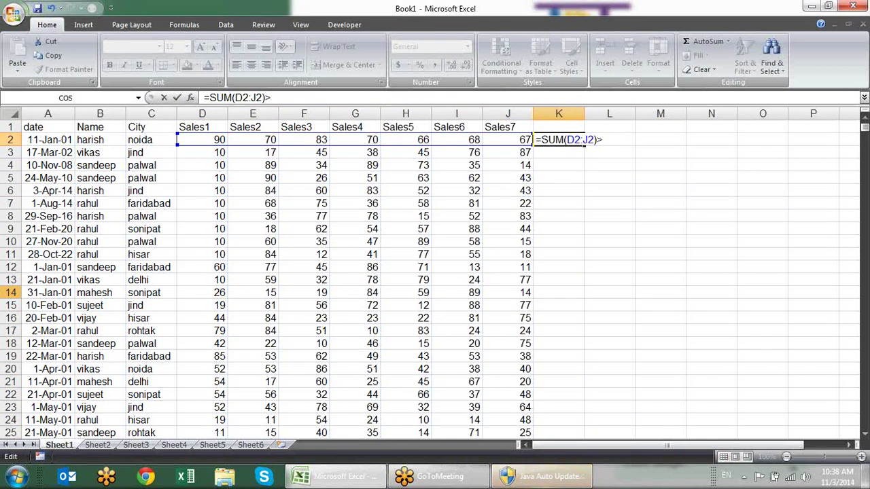
pyautogui.write('400')
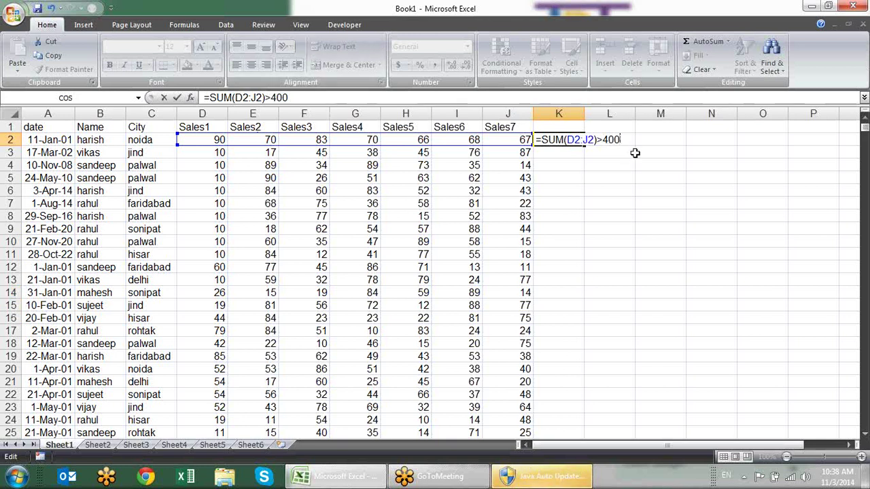
pyautogui.press('Return')
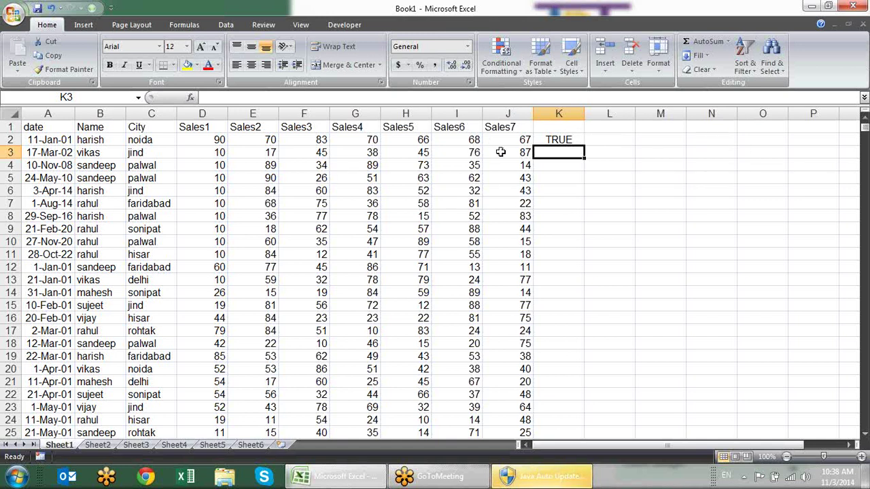
# Select the row 4 and row 9 records to compare their totals, then return to K2.
pyautogui.moveTo(507, 166); pyautogui.dragTo(9, 165)
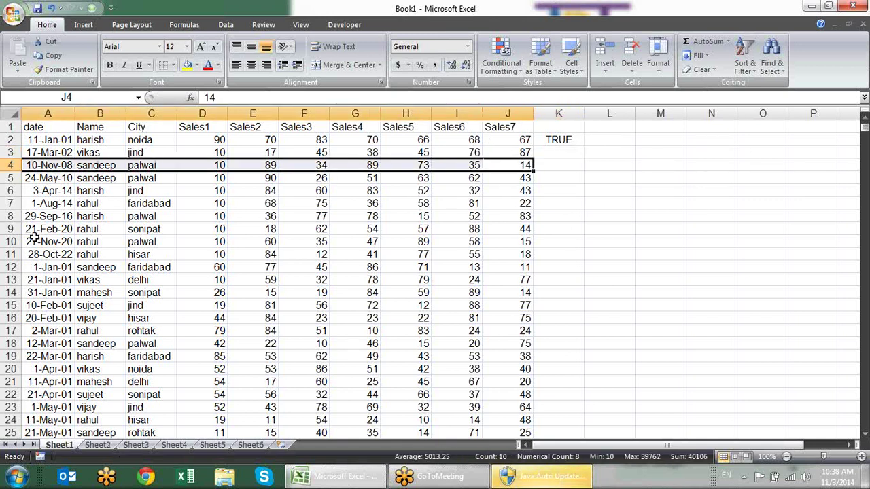
pyautogui.moveTo(34, 229)
pyautogui.mouseDown()
pyautogui.moveTo(524, 233)
pyautogui.moveTo(523, 223)
pyautogui.mouseUp()
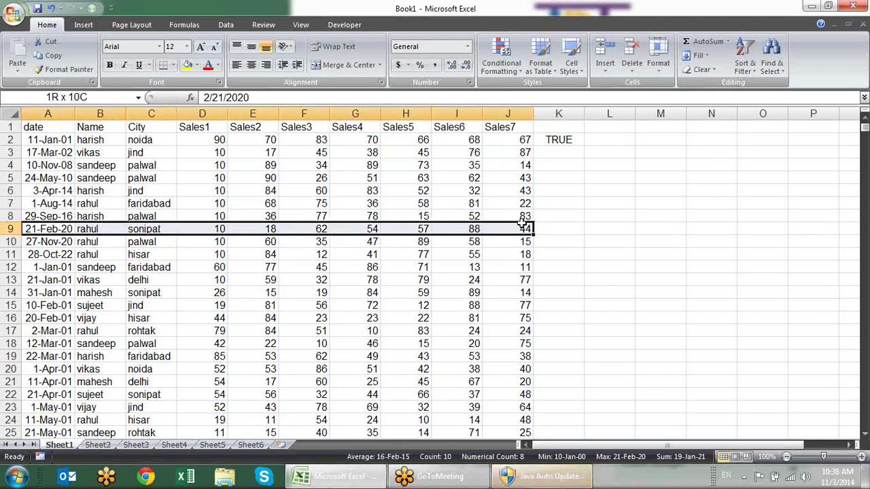
pyautogui.click(500, 151)
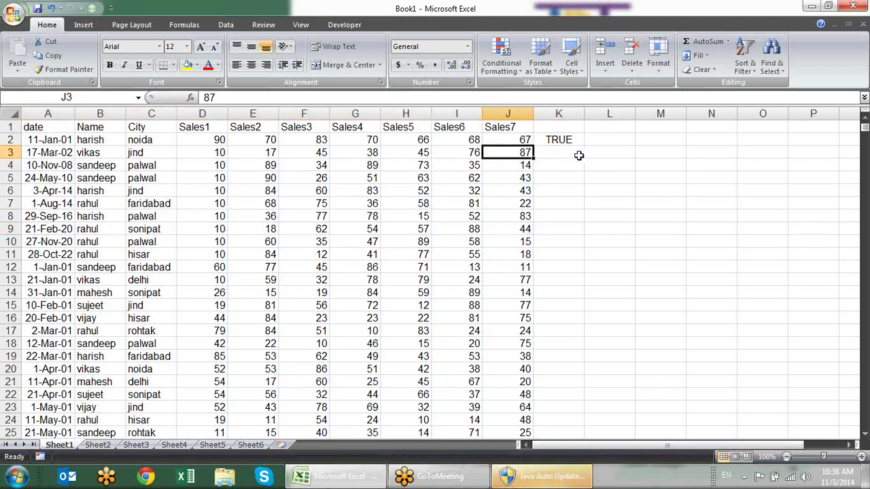
pyautogui.click(564, 140)
# Change K2's formula to =SUM($D2:$J2)>400, locking columns D and J, and confirm it shows TRUE.
pyautogui.doubleClick(578, 141)
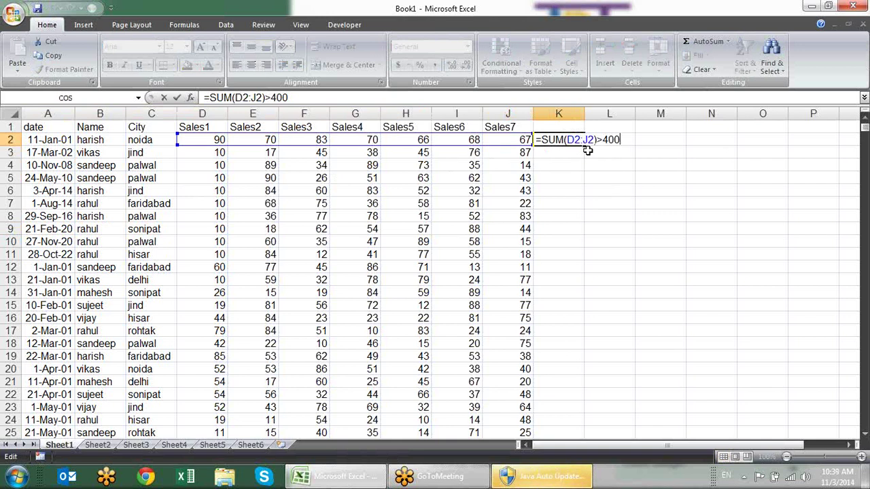
pyautogui.click(566, 139)
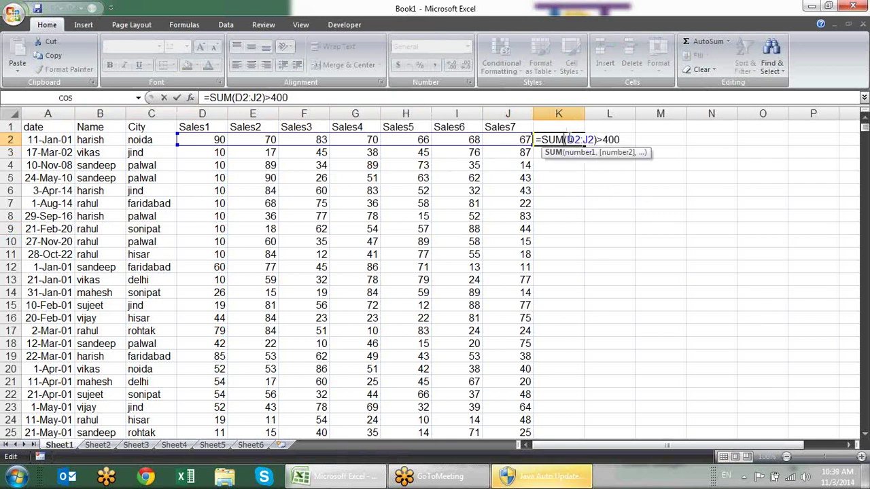
pyautogui.click(569, 139)
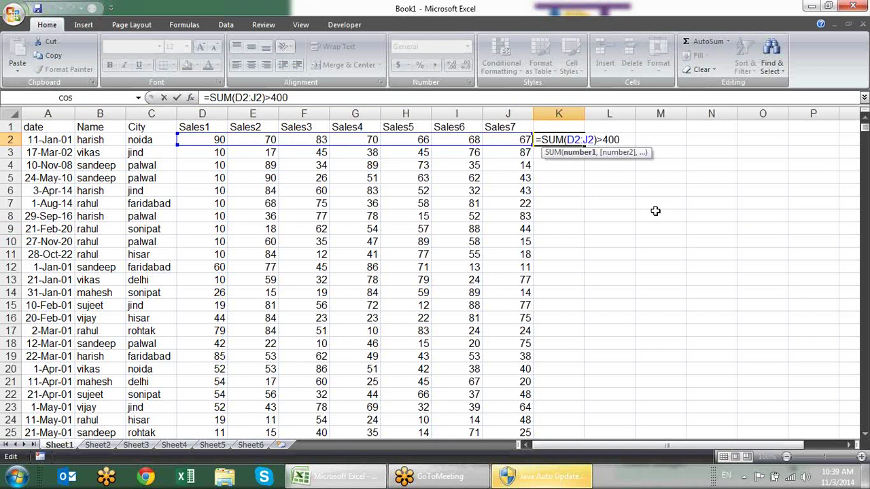
pyautogui.write('$D2:')
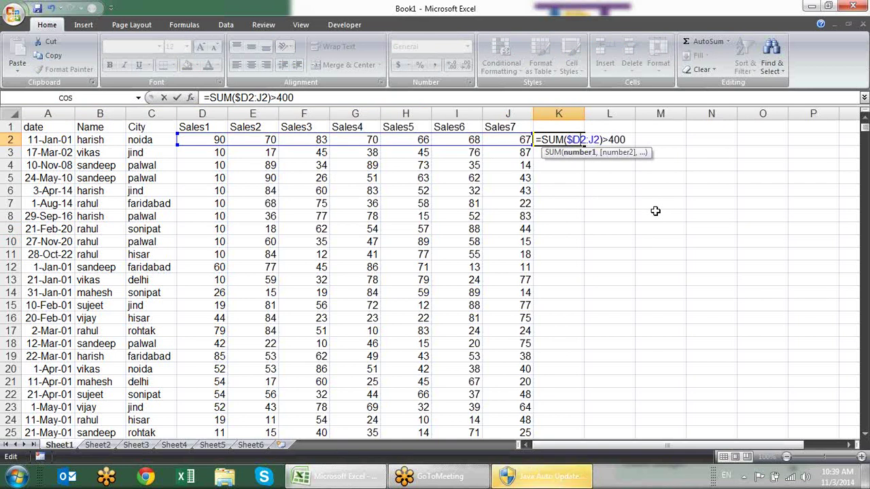
pyautogui.write('$')
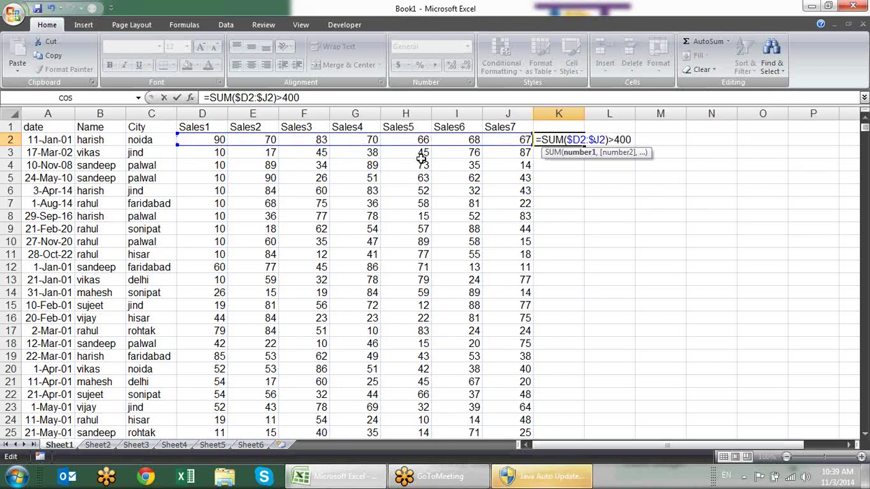
pyautogui.press('Return')
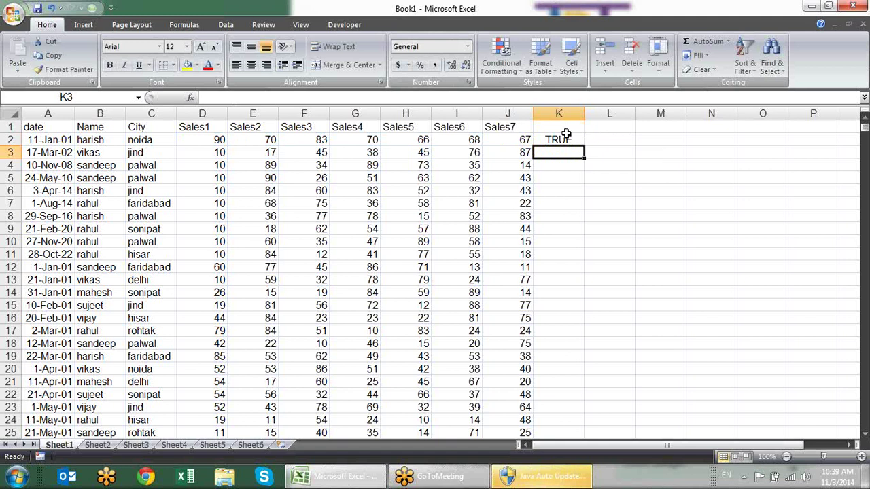
pyautogui.click(565, 138)
pyautogui.press('F2')
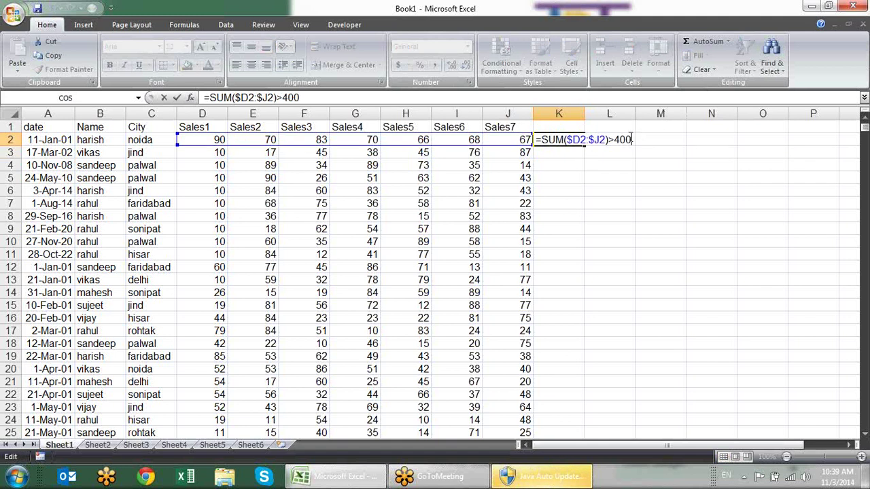
pyautogui.moveTo(631, 139); pyautogui.dragTo(498, 138)
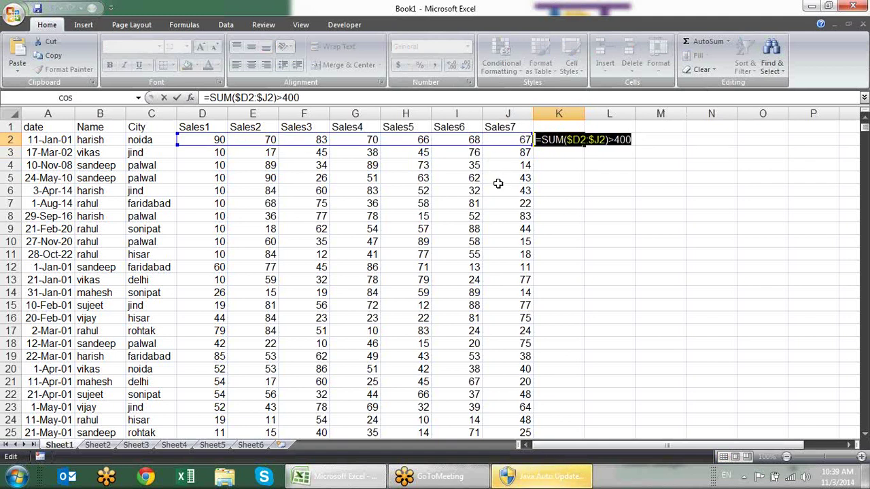
pyautogui.press('Escape')
pyautogui.click(207, 139)
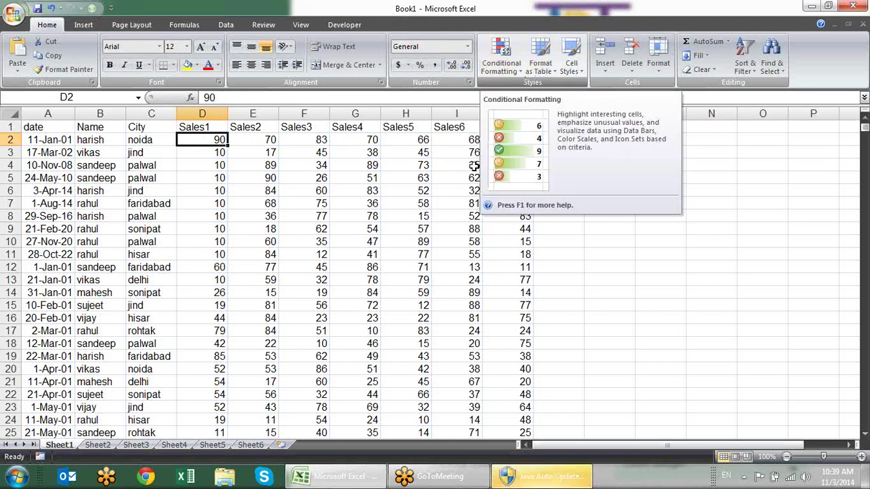
# Add a formula rule =SUM($D2:$J2)>400 to D2 with a gold fill.
pyautogui.click(501, 56)
pyautogui.click(559, 230)
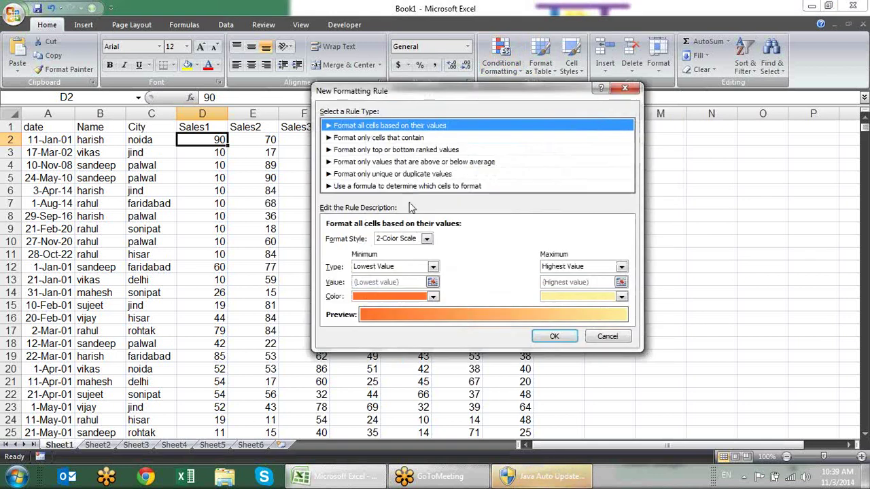
pyautogui.click(411, 186)
pyautogui.click(433, 238)
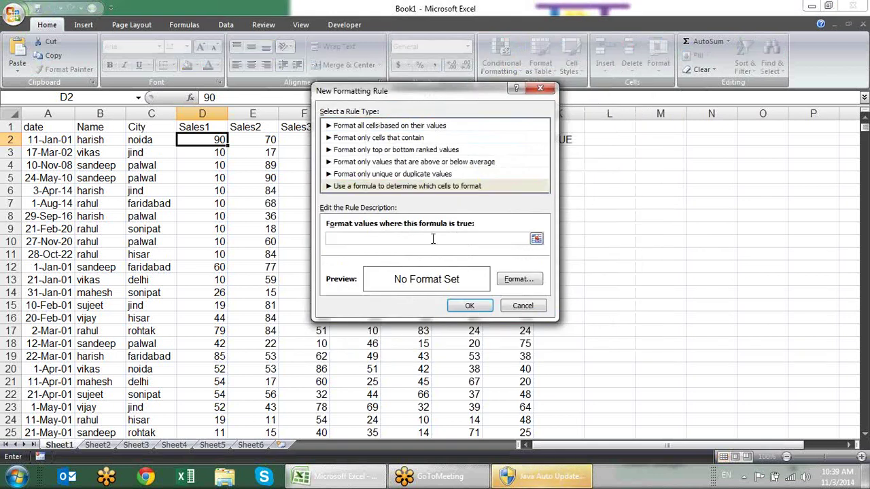
pyautogui.write('=SUM($D2:$J2)>400')
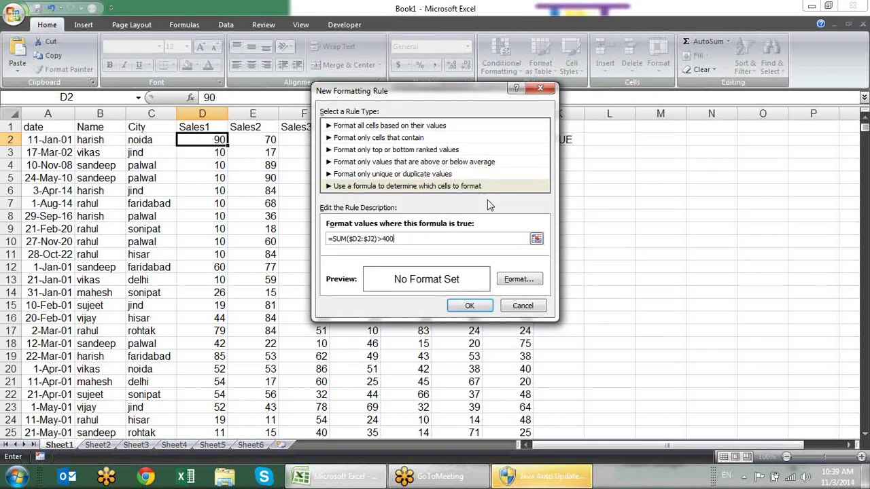
pyautogui.click(519, 280)
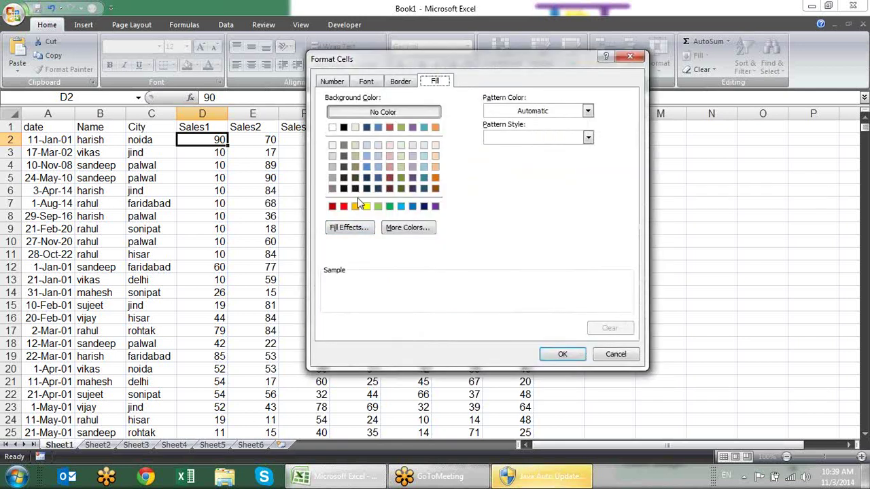
pyautogui.click(355, 206)
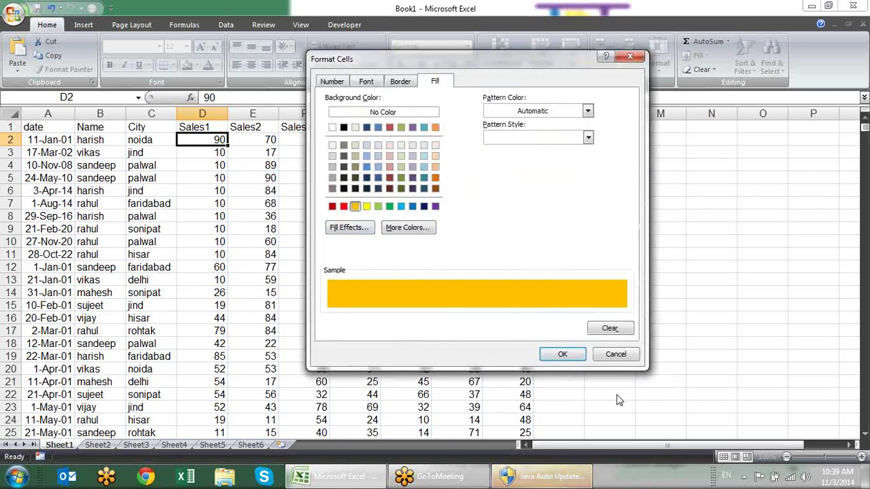
pyautogui.click(563, 355)
pyautogui.click(461, 306)
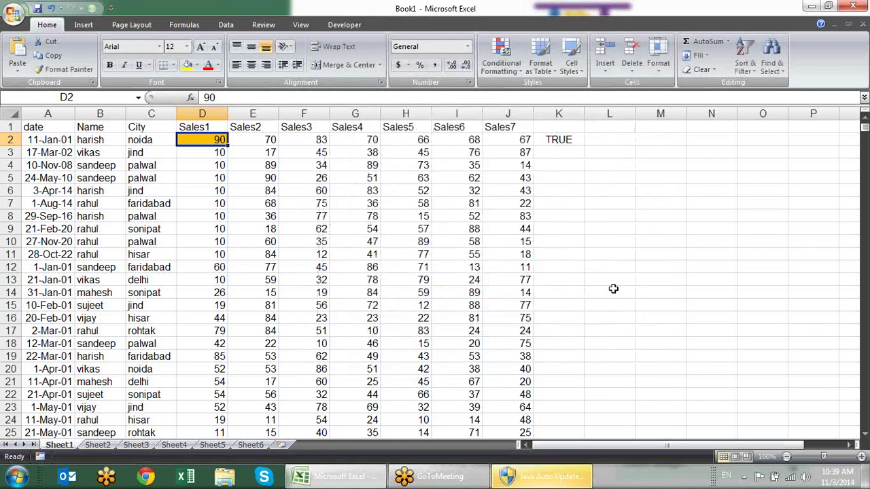
# Paint D2's over-400 rule across A2:J834 so qualifying rows fill orange.
pyautogui.click(41, 70)
pyautogui.moveTo(39, 141); pyautogui.dragTo(506, 484)
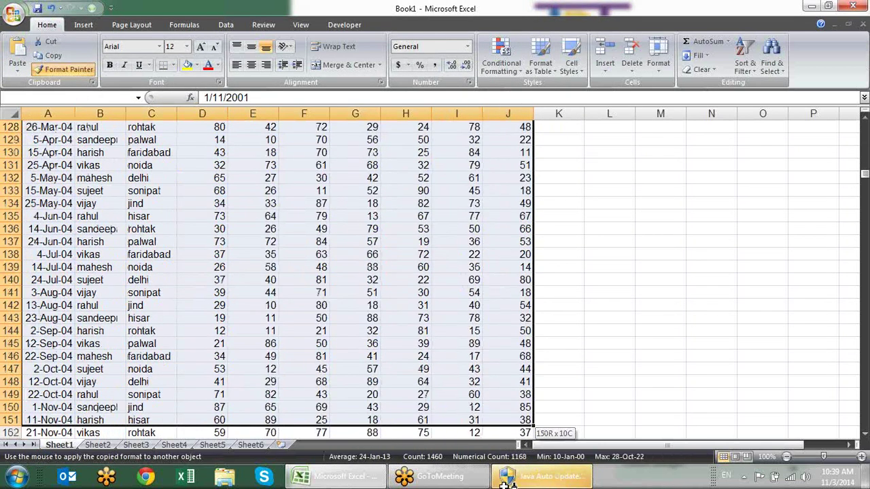
pyautogui.moveTo(506, 484)
pyautogui.mouseDown()
pyautogui.moveTo(491, 484)
pyautogui.moveTo(524, 419)
pyautogui.mouseUp()
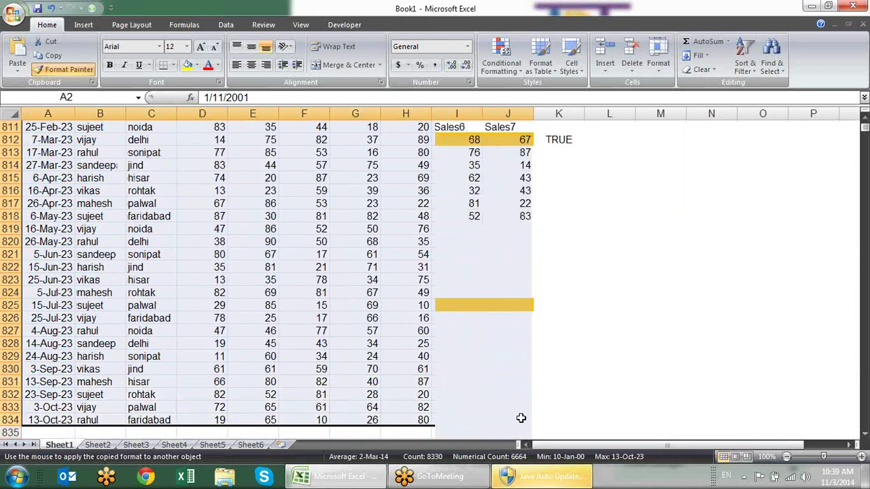
pyautogui.click(455, 254)
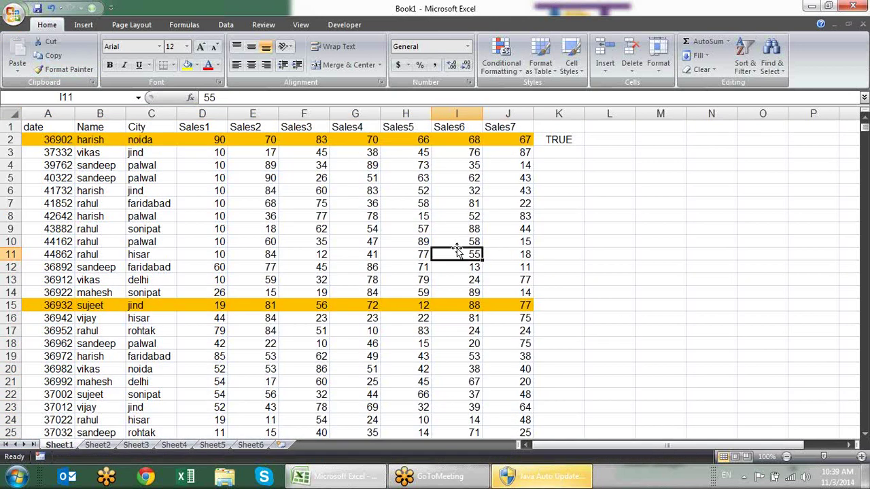
pyautogui.hotkey('ctrl', 'Up')
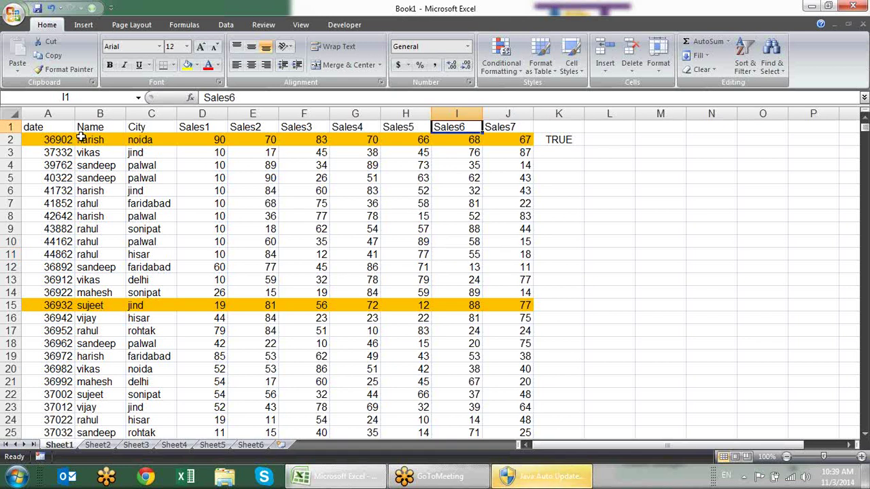
# Restore column A's date format and delete the K2 test formula.
pyautogui.click(66, 151)
pyautogui.click(57, 113)
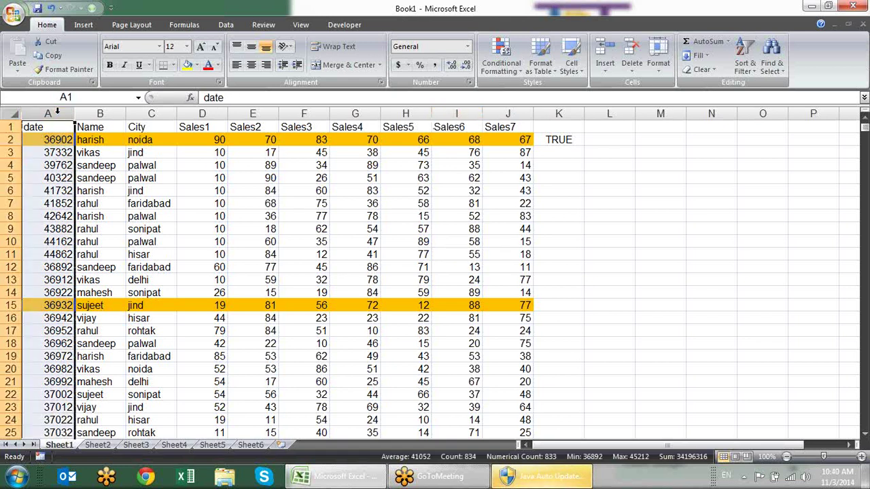
pyautogui.hotkey('ctrl', 'shift', '3')
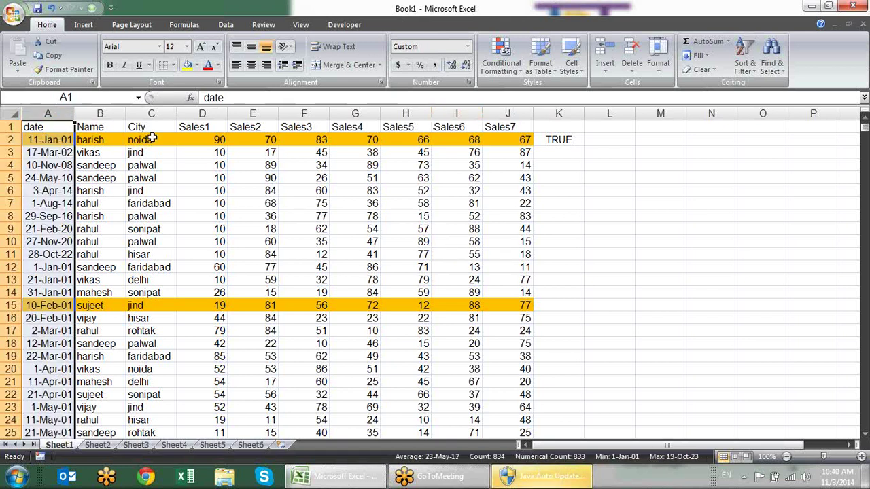
pyautogui.click(214, 180)
pyautogui.click(553, 140)
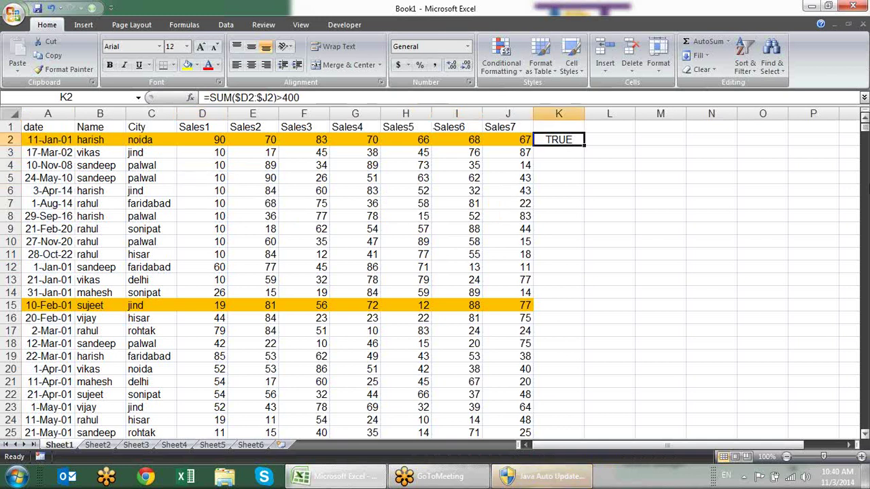
pyautogui.press('Delete')
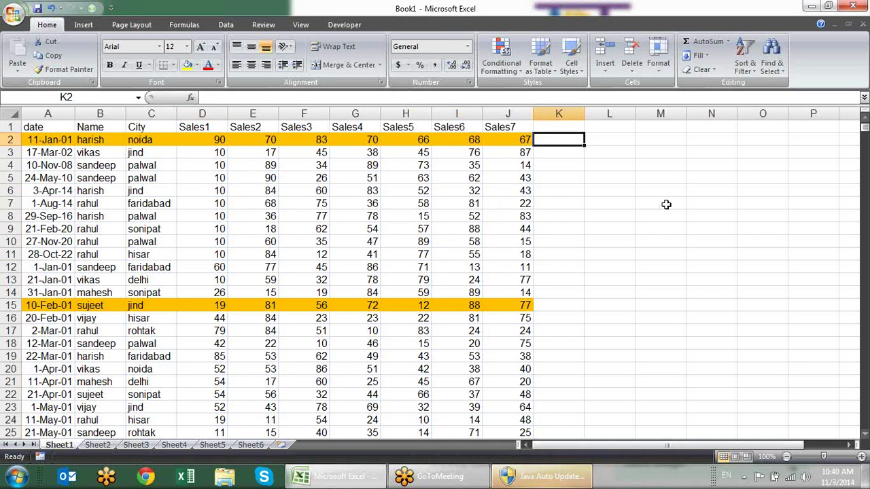
pyautogui.scroll(-5, 562, 220)
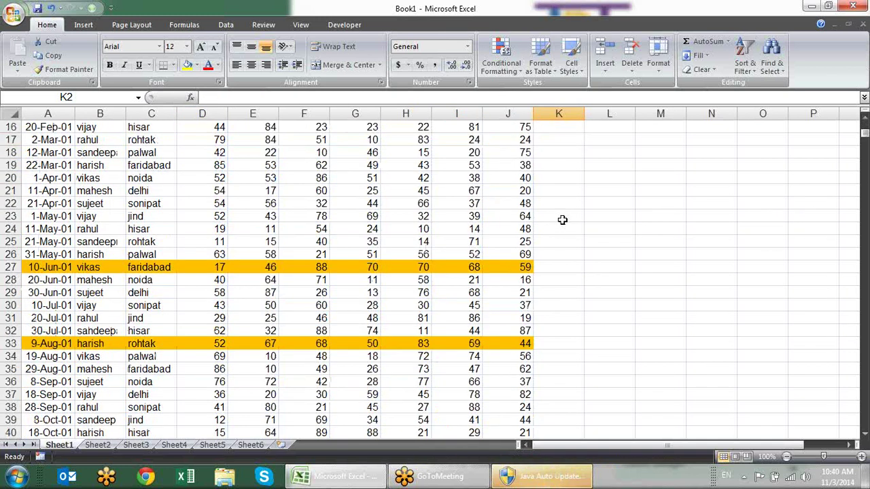
pyautogui.scroll(-5, 562, 219)
pyautogui.scroll(-6, 562, 219)
pyautogui.scroll(-6, 562, 220)
pyautogui.scroll(-7, 562, 219)
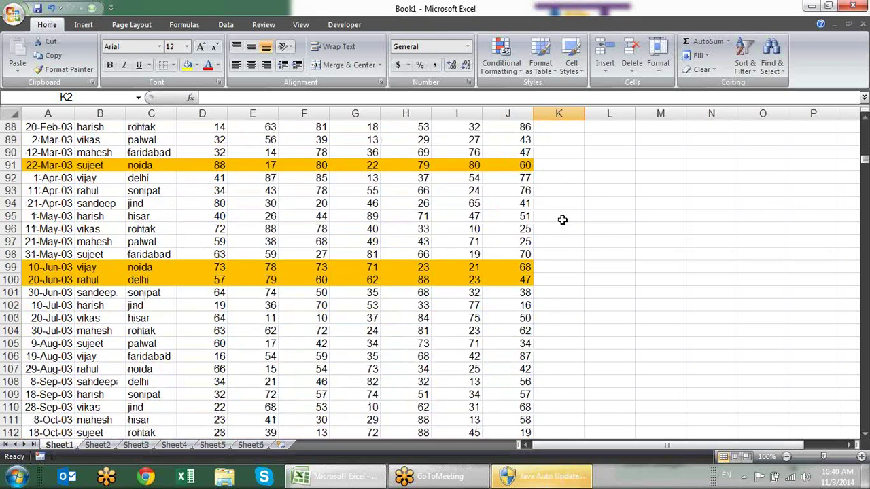
pyautogui.scroll(-5, 562, 220)
pyautogui.scroll(-4, 562, 220)
pyautogui.scroll(-7, 562, 220)
pyautogui.scroll(-5, 564, 219)
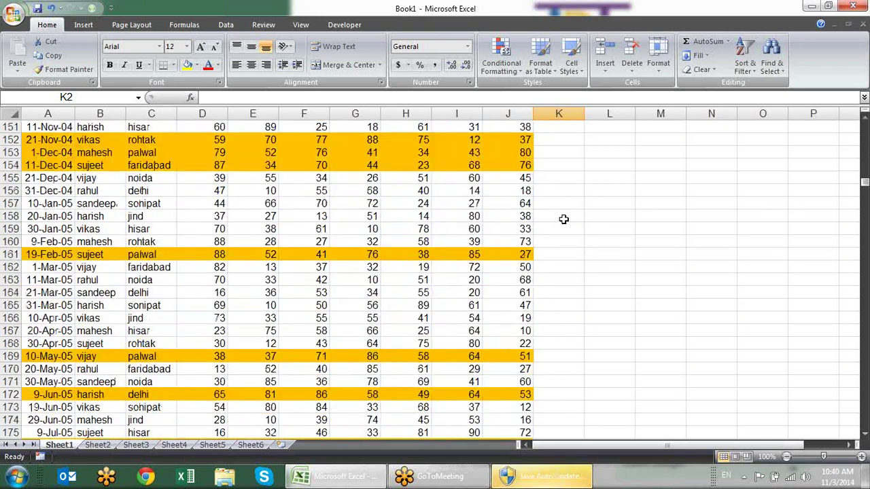
pyautogui.scroll(-6, 564, 219)
pyautogui.scroll(-6, 564, 219)
pyautogui.scroll(2, 563, 219)
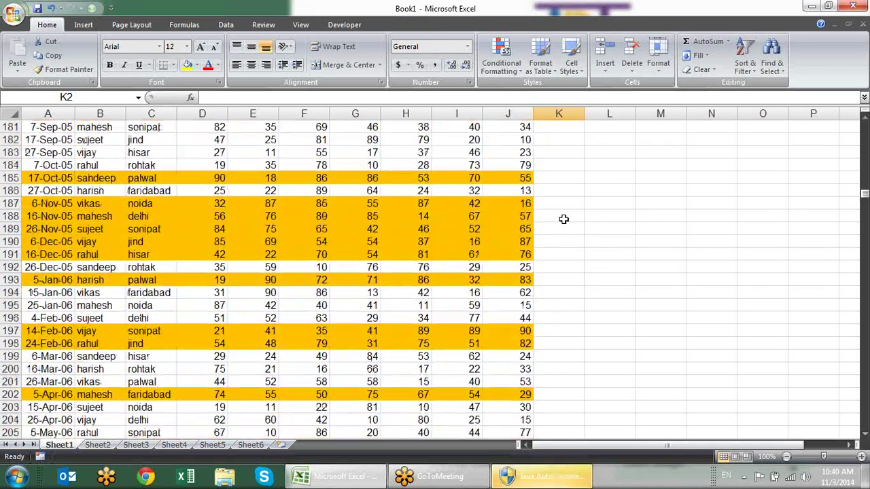
pyautogui.scroll(-5, 564, 218)
pyautogui.scroll(-7, 563, 219)
pyautogui.scroll(-6, 564, 218)
pyautogui.scroll(-12, 563, 219)
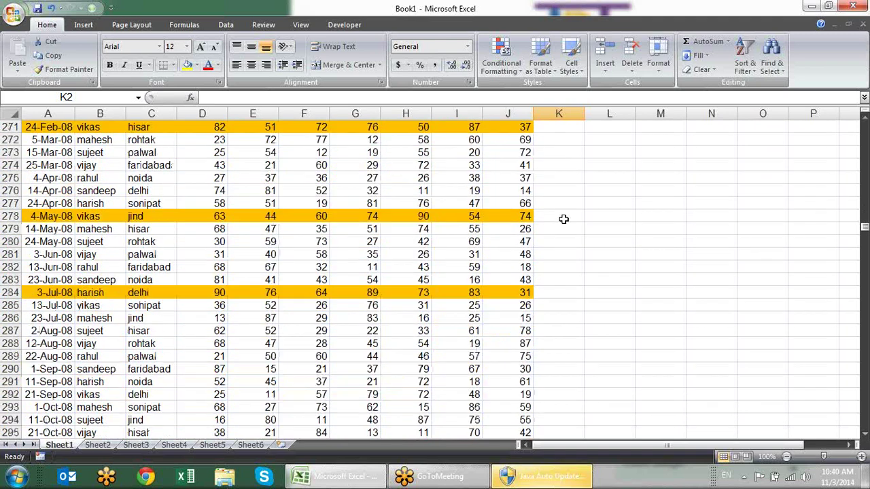
pyautogui.scroll(-7, 564, 219)
pyautogui.scroll(-6, 563, 219)
pyautogui.scroll(-6, 564, 218)
pyautogui.scroll(-5, 563, 219)
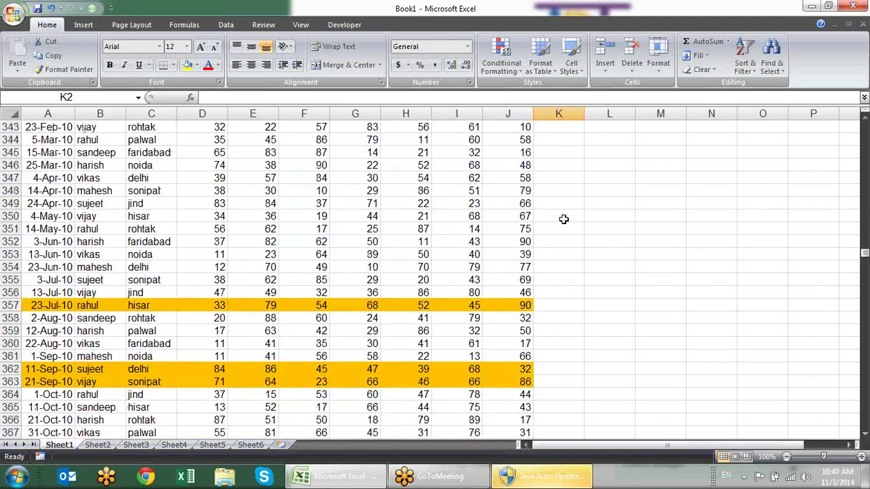
pyautogui.scroll(-7, 563, 218)
pyautogui.scroll(-7, 564, 219)
pyautogui.scroll(-8, 564, 218)
pyautogui.scroll(-8, 563, 218)
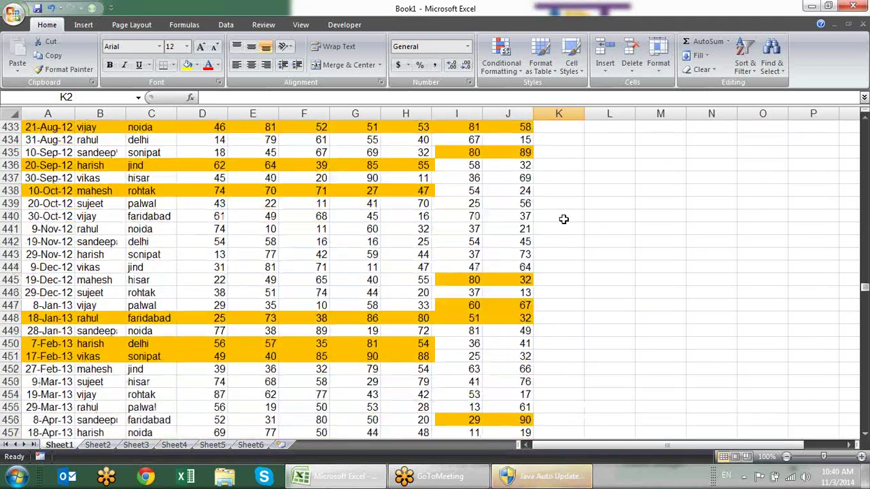
pyautogui.scroll(-13, 561, 218)
pyautogui.scroll(-8, 573, 217)
pyautogui.scroll(-7, 573, 217)
pyautogui.scroll(-6, 619, 291)
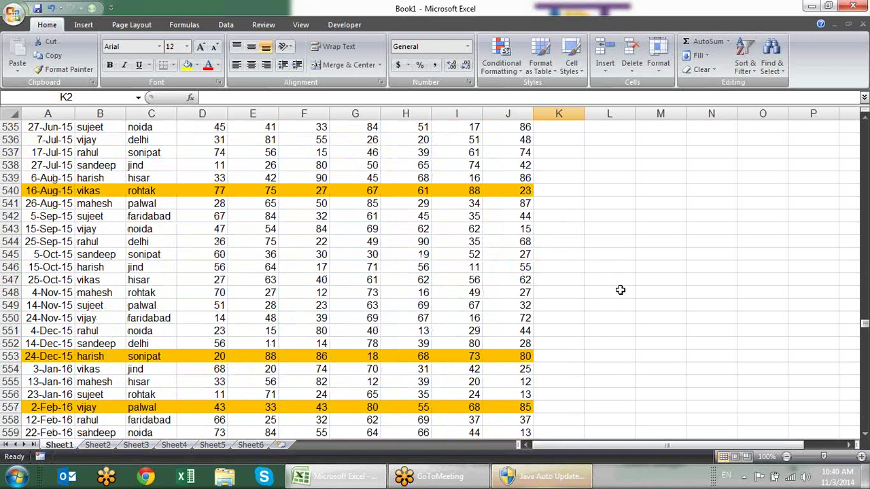
pyautogui.scroll(-6, 625, 291)
pyautogui.scroll(-7, 624, 291)
pyautogui.scroll(-7, 625, 291)
pyautogui.scroll(-13, 624, 290)
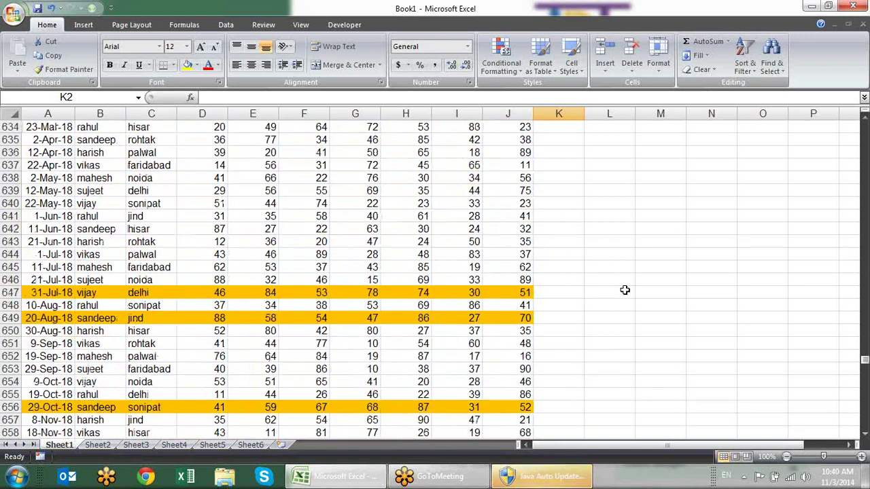
pyautogui.scroll(-9, 624, 290)
pyautogui.scroll(-7, 624, 290)
pyautogui.scroll(-7, 624, 290)
pyautogui.scroll(-7, 625, 290)
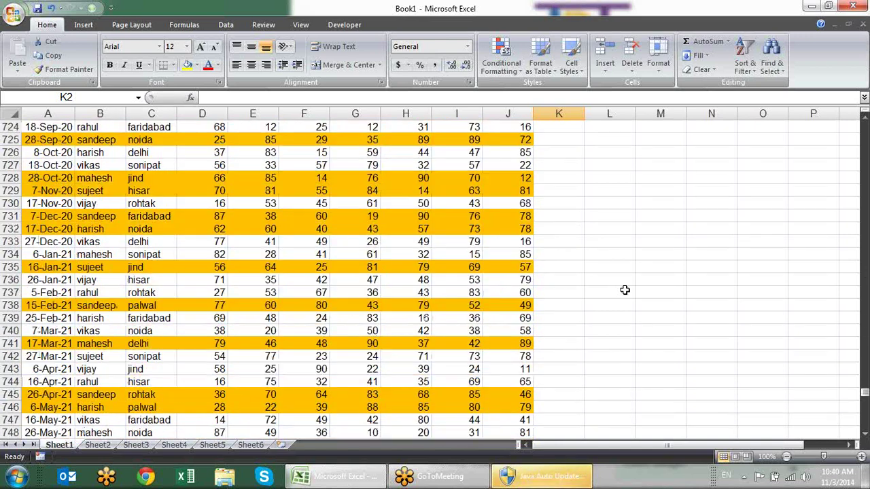
pyautogui.scroll(-6, 624, 291)
pyautogui.scroll(-4, 625, 290)
pyautogui.scroll(-3, 625, 290)
pyautogui.scroll(-8, 625, 290)
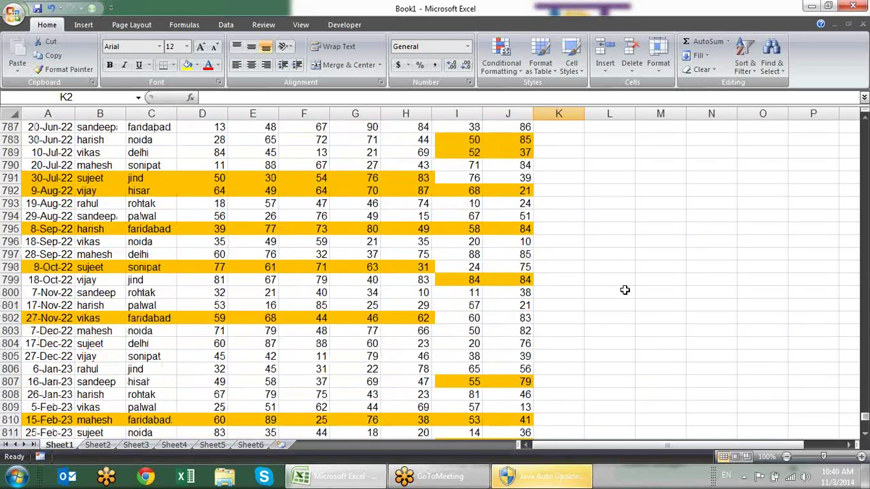
pyautogui.scroll(-8, 625, 290)
pyautogui.scroll(-4, 668, 300)
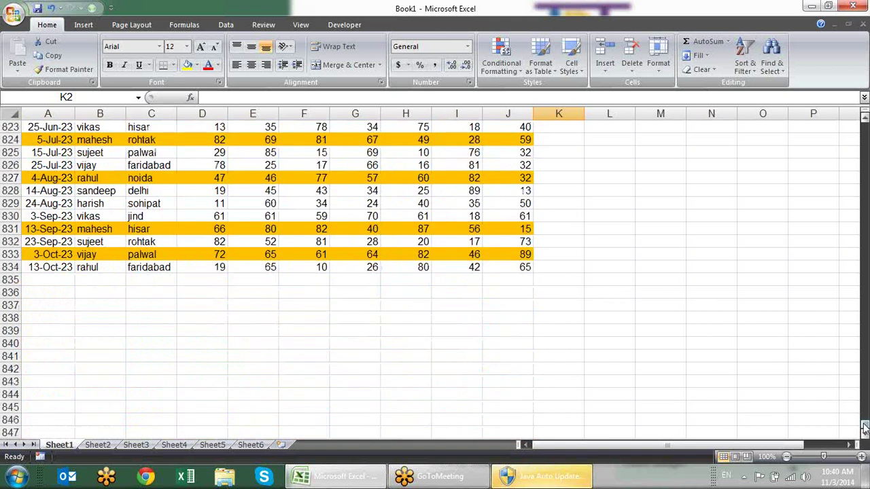
pyautogui.moveTo(865, 427); pyautogui.dragTo(864, 123)
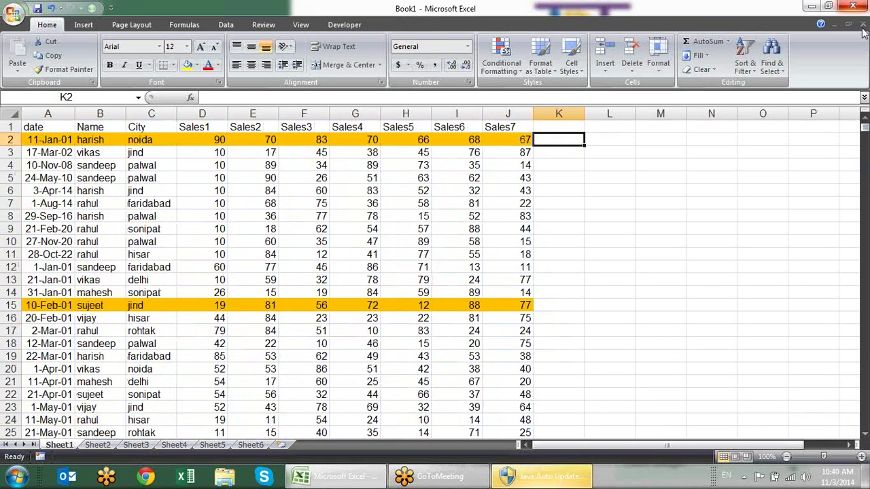